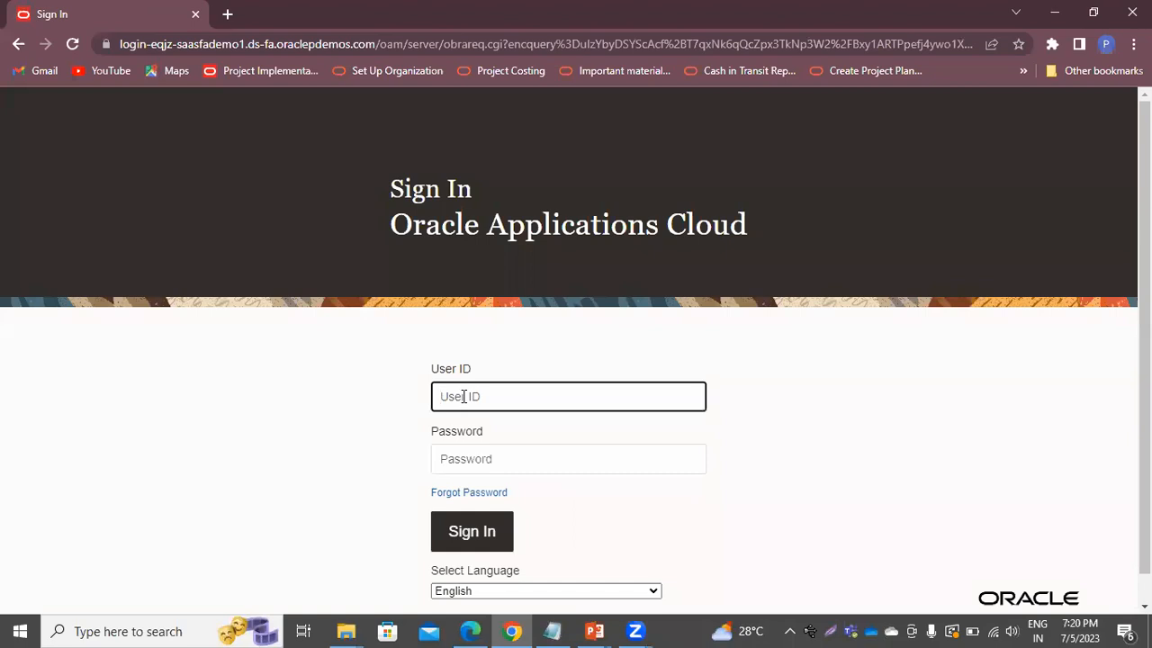
# Sign in with the demo user's ID and the account password copied from Notepad.
pyautogui.write('amy.marlin')
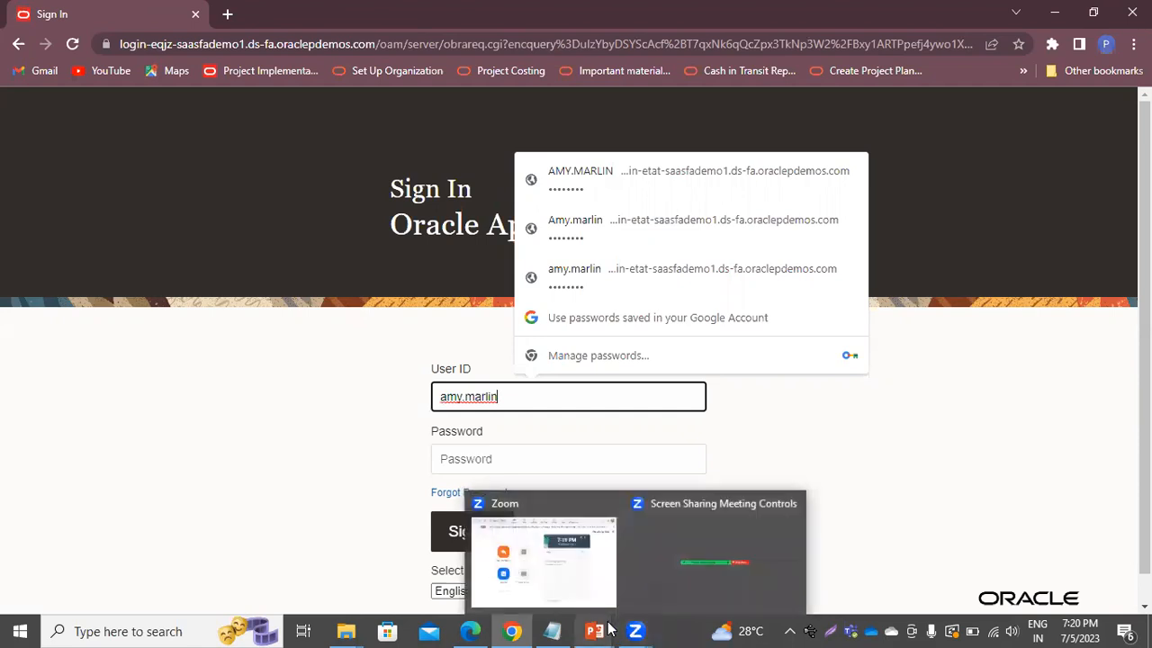
pyautogui.click(552, 631)
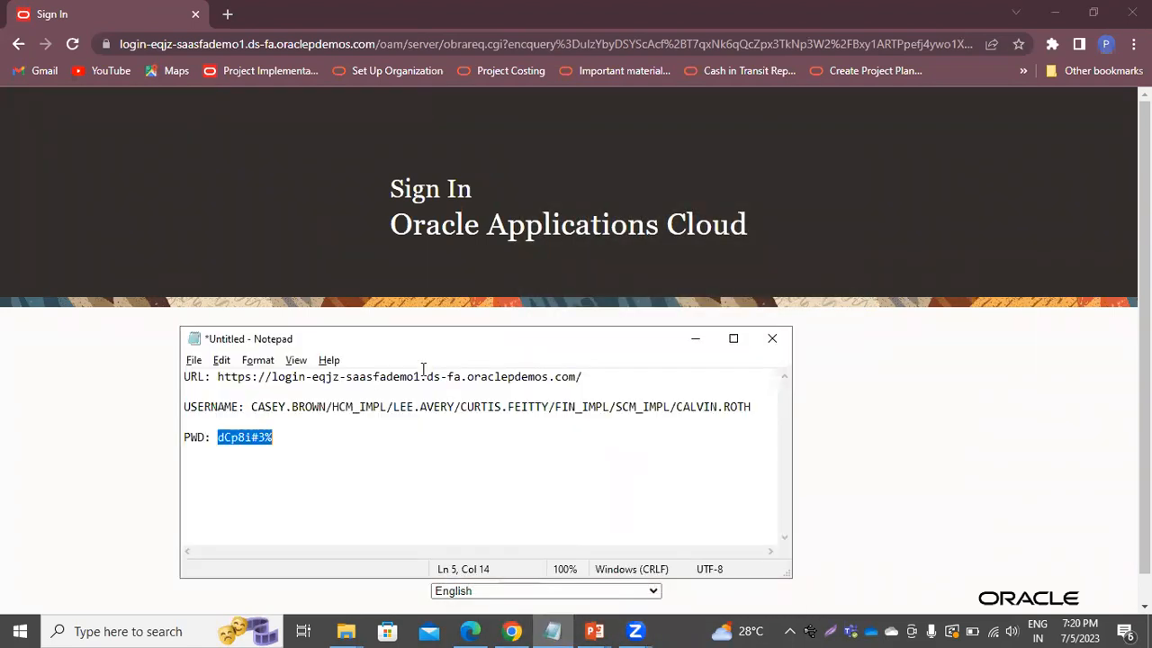
pyautogui.click(81, 432)
pyautogui.click(465, 460)
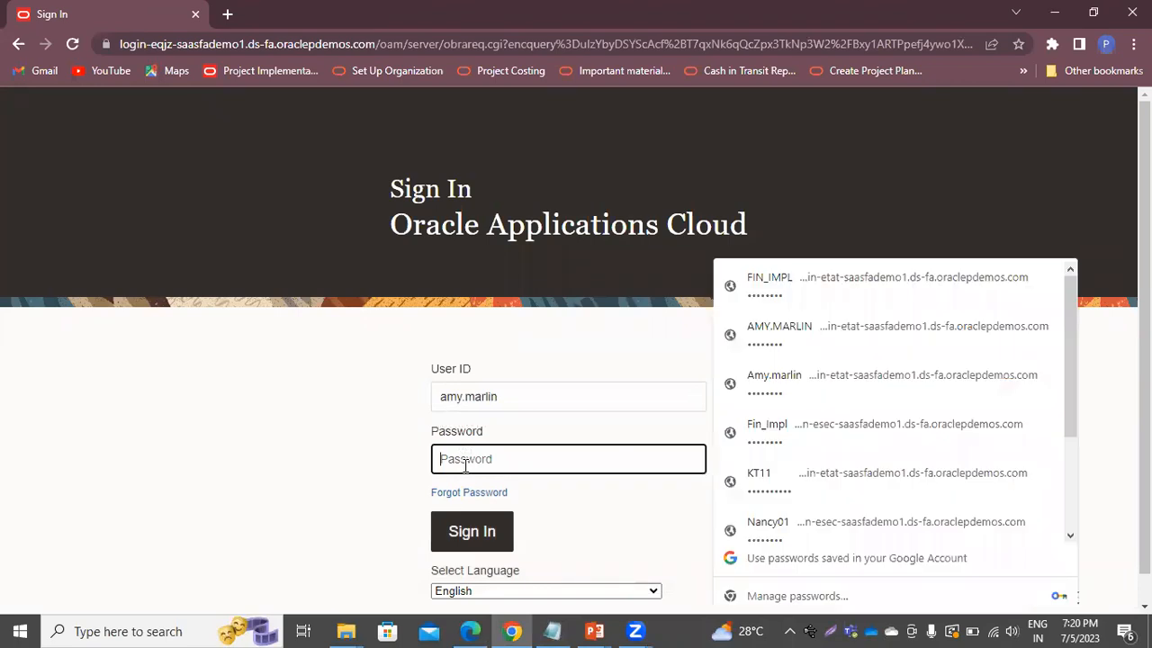
pyautogui.hotkey('ctrl', 'v')
pyautogui.press('Return')
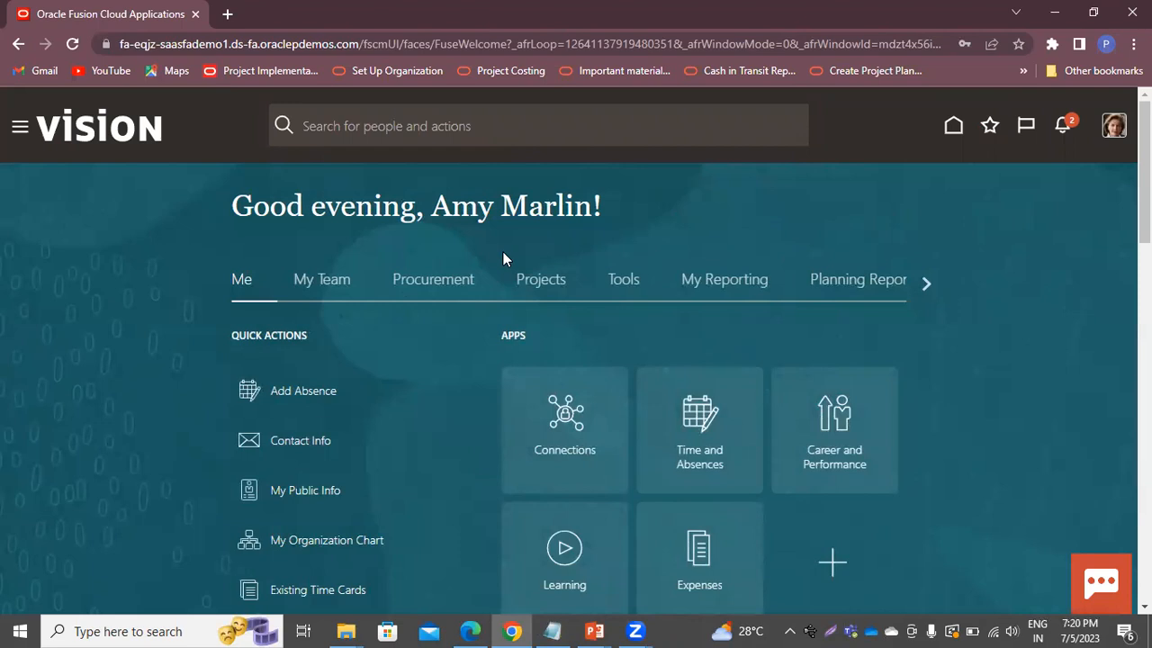
# Go to the Projects Costs work area and open Manage Unprocessed Costs from Tasks.
pyautogui.click(553, 287)
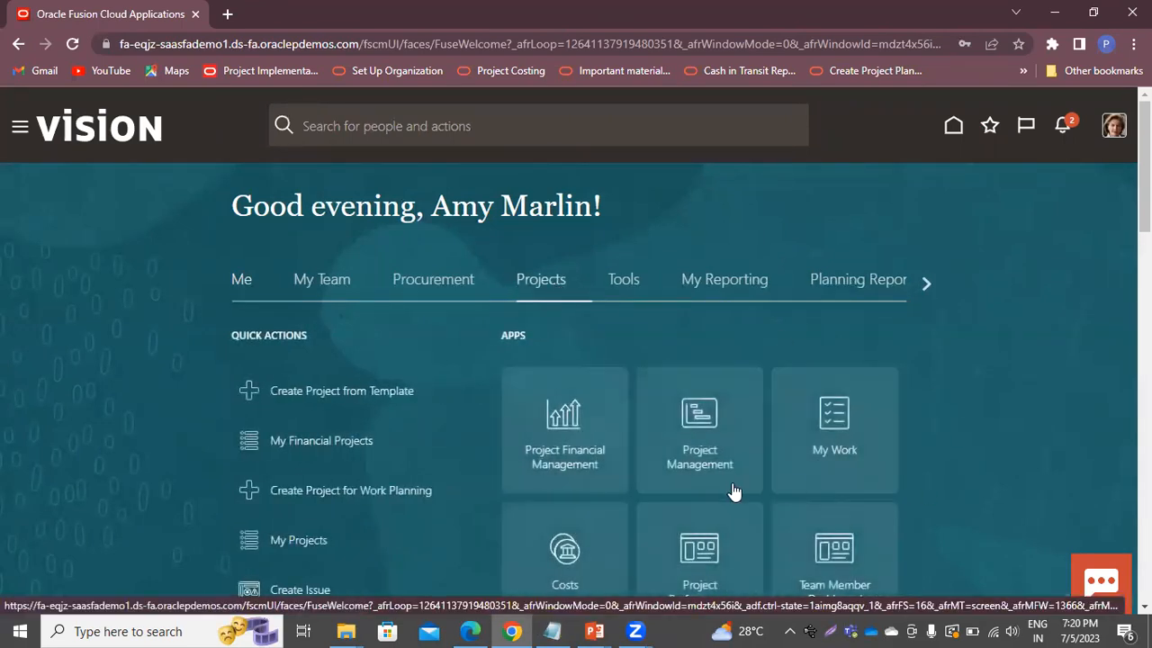
pyautogui.click(575, 564)
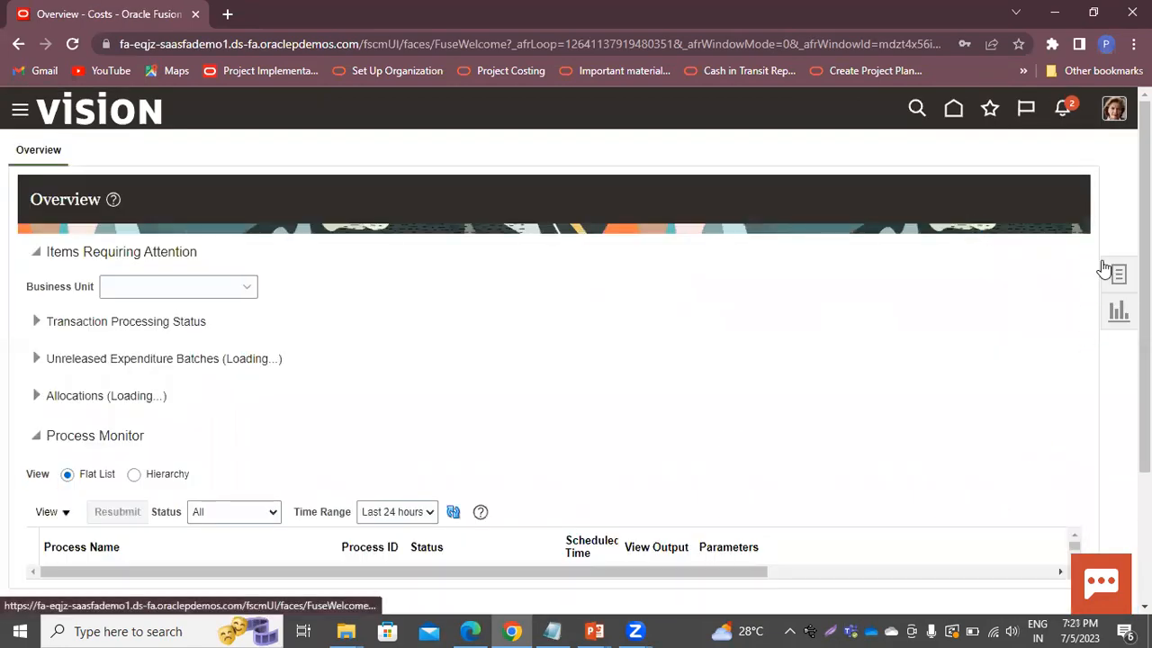
pyautogui.click(1106, 270)
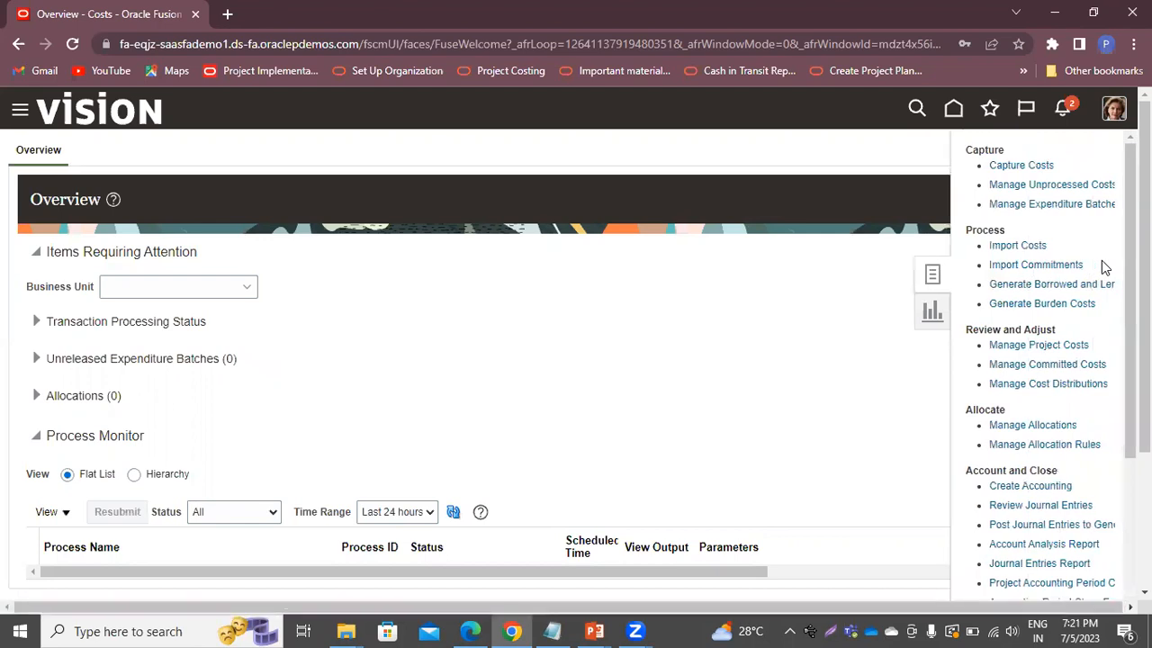
pyautogui.click(1014, 184)
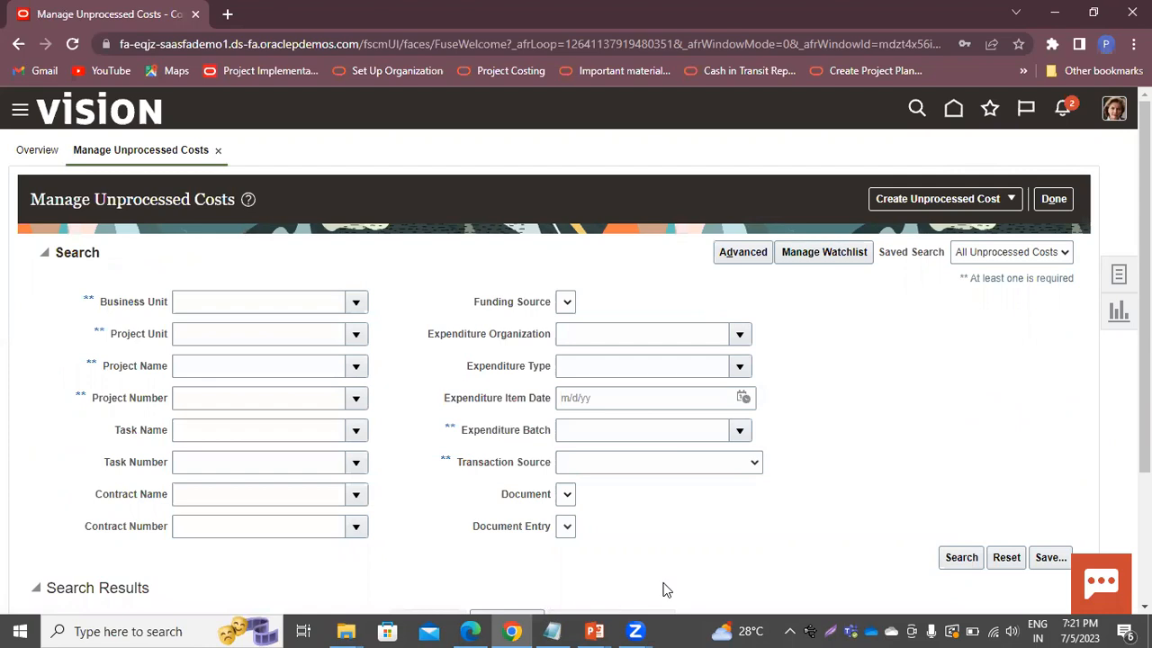
pyautogui.scroll(-2, 629, 582)
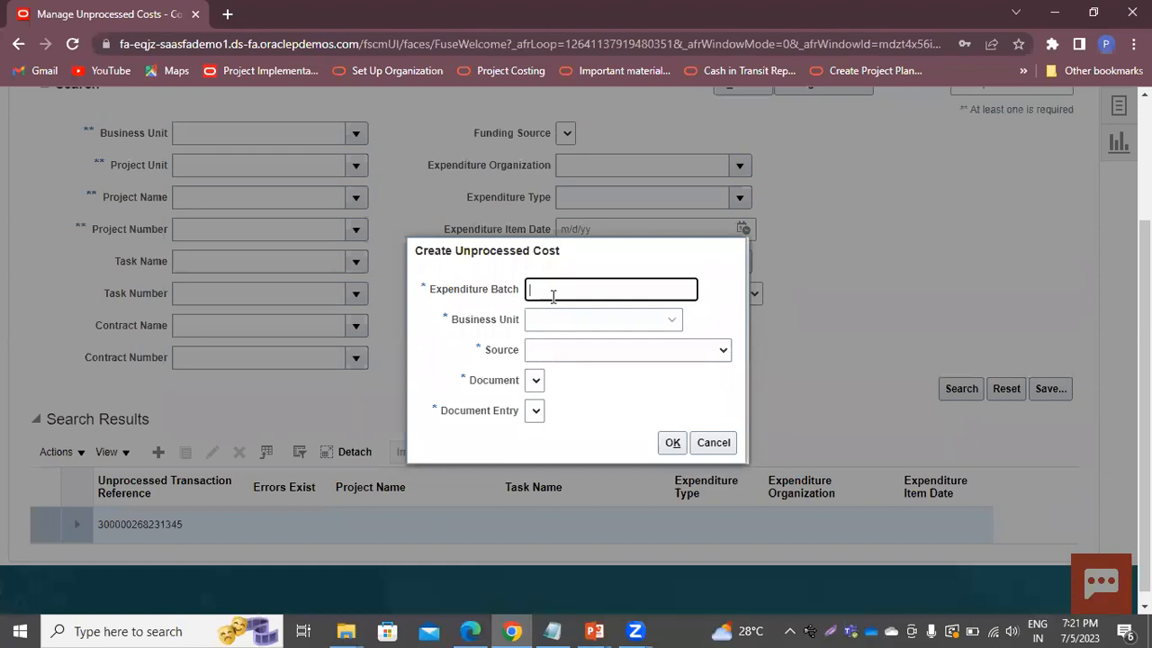
# Create a cost in batch ExpBatch-01 for US1 Business Unit, PPM Project Source and PPM Labor document.
pyautogui.write('EXP')
pyautogui.press('BackSpace')
pyautogui.press('BackSpace')
pyautogui.write('xpBatch-01')
pyautogui.tripleClick(607, 293)
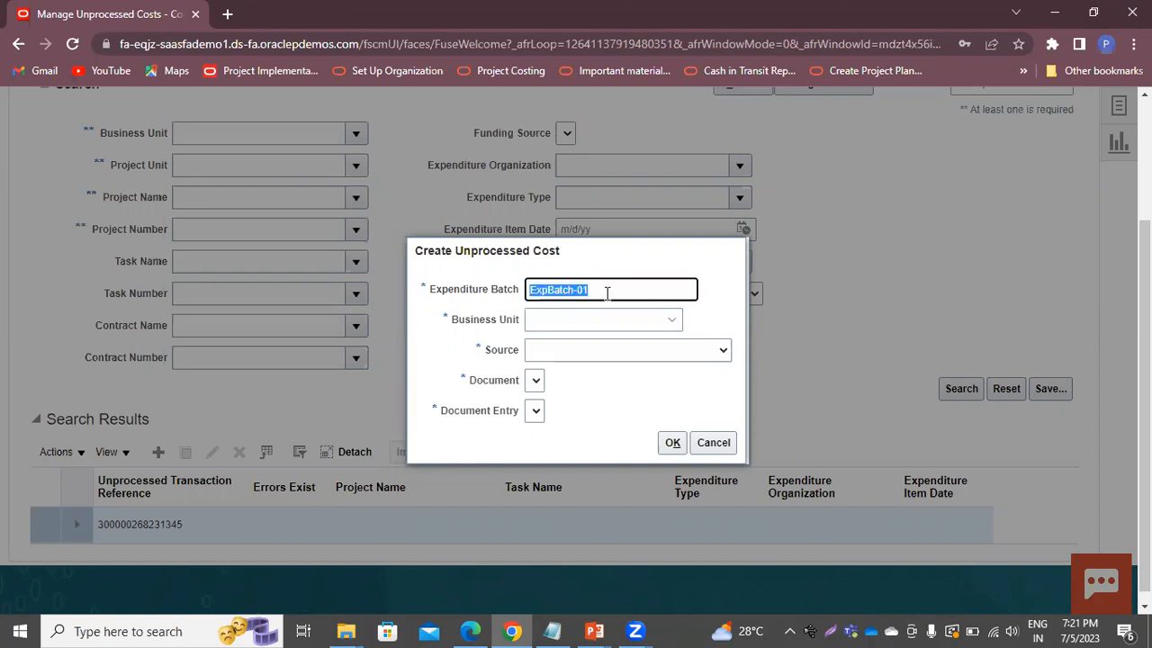
pyautogui.click(574, 322)
pyautogui.click(569, 359)
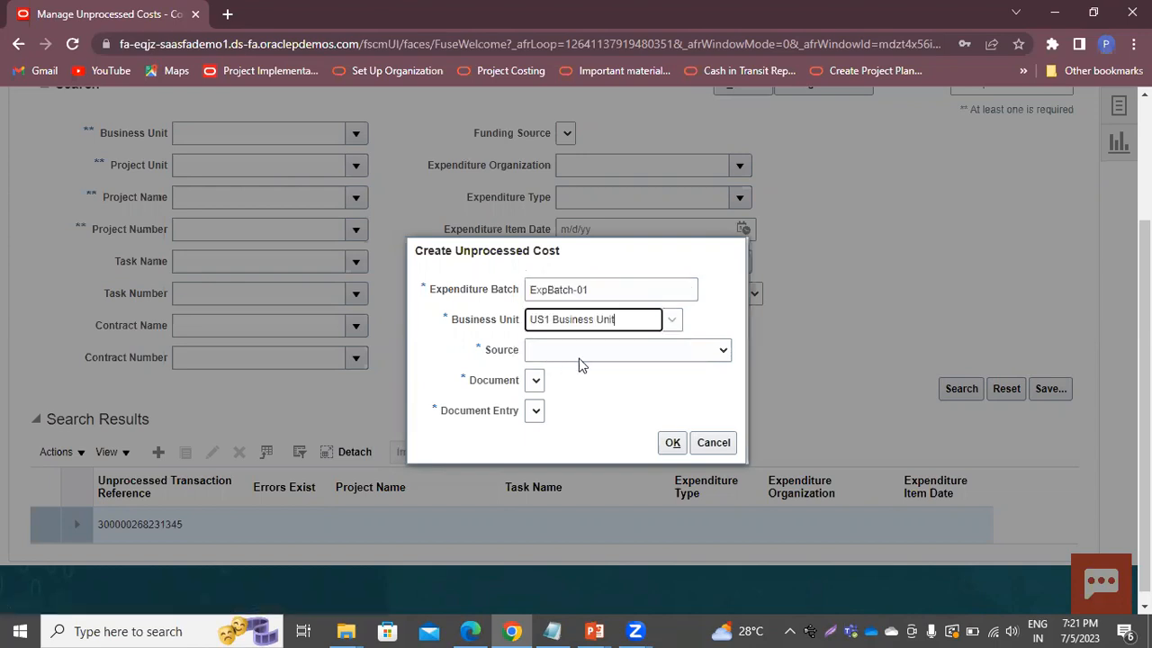
pyautogui.click(604, 354)
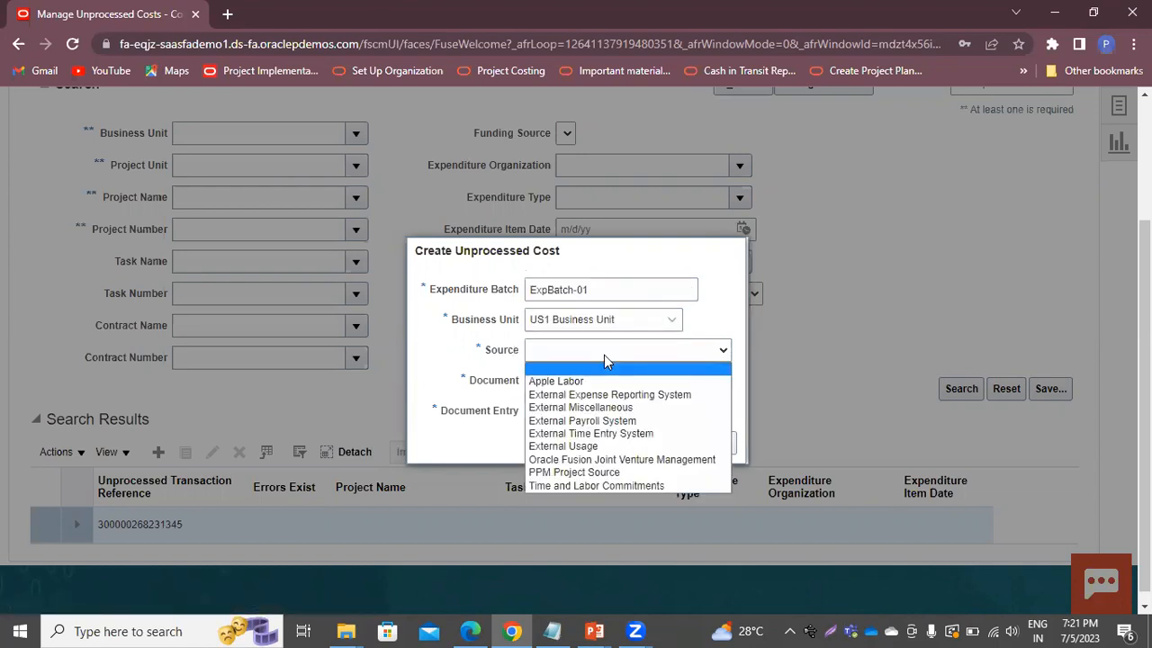
pyautogui.click(589, 472)
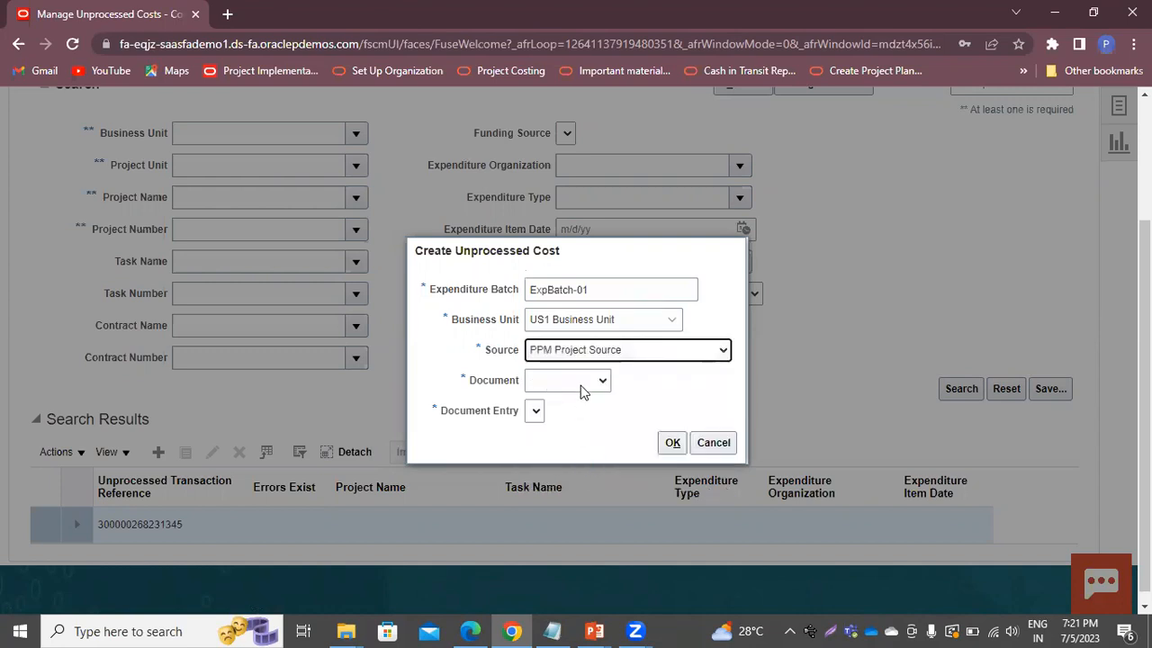
pyautogui.click(581, 386)
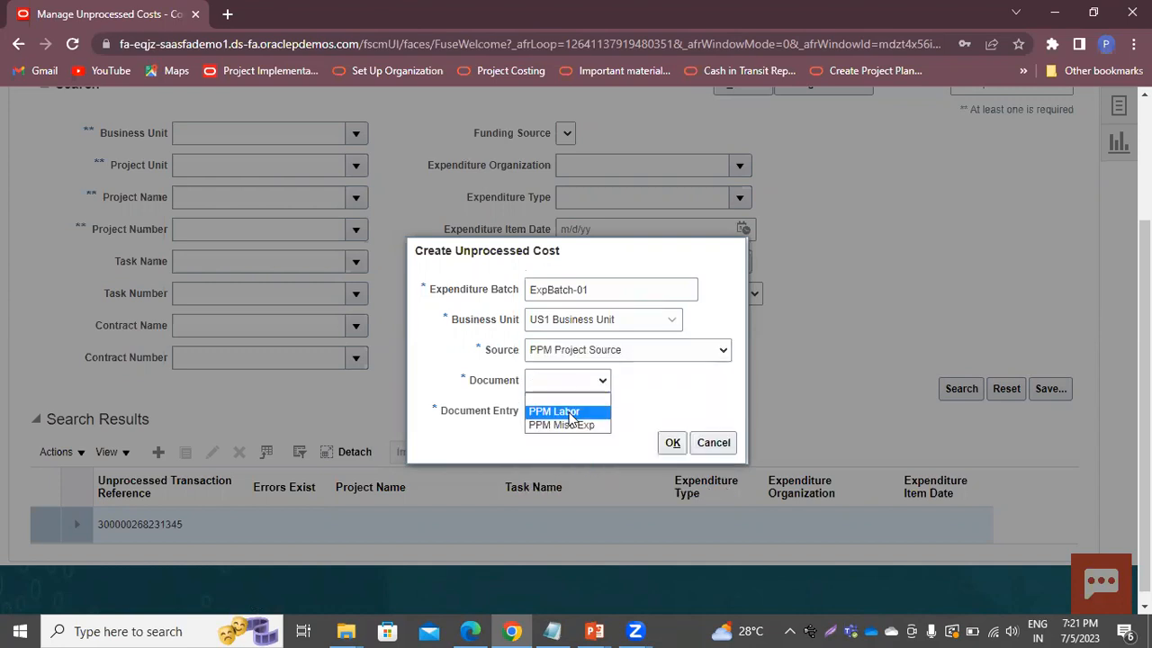
pyautogui.click(565, 412)
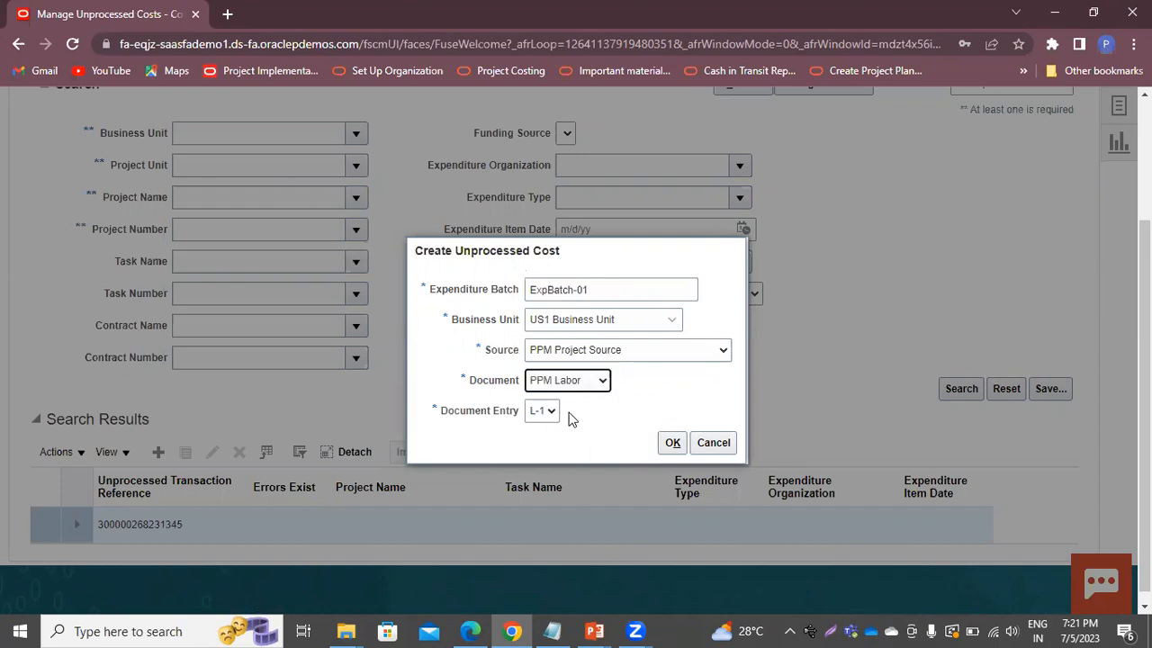
pyautogui.click(673, 442)
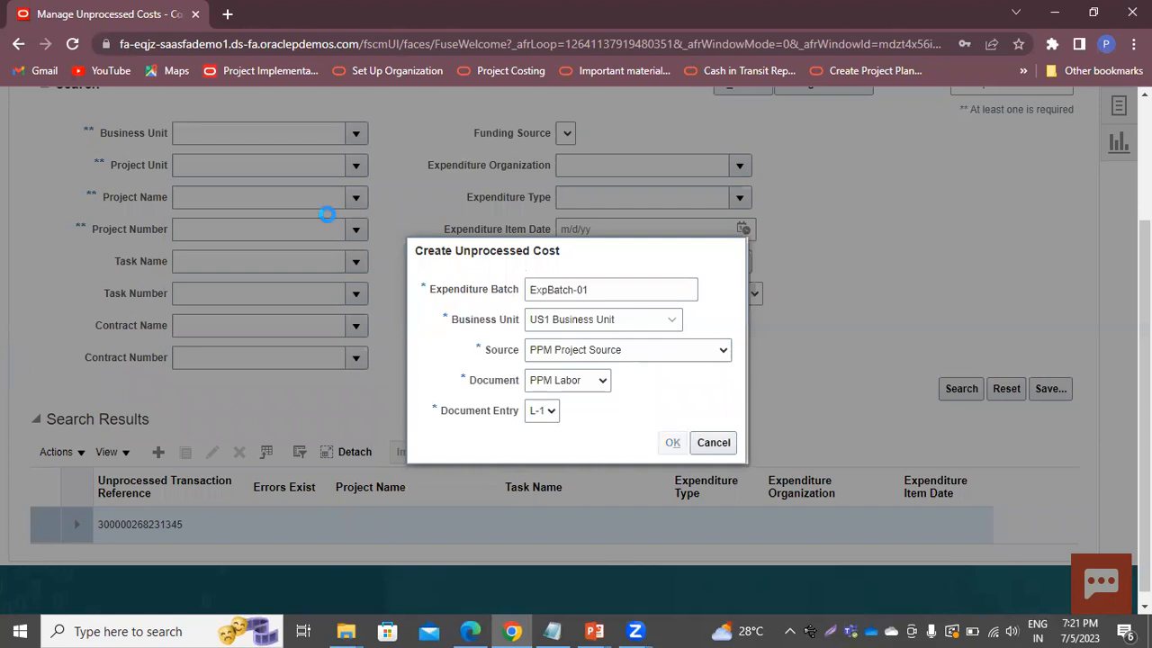
pyautogui.scroll(-1, 457, 457)
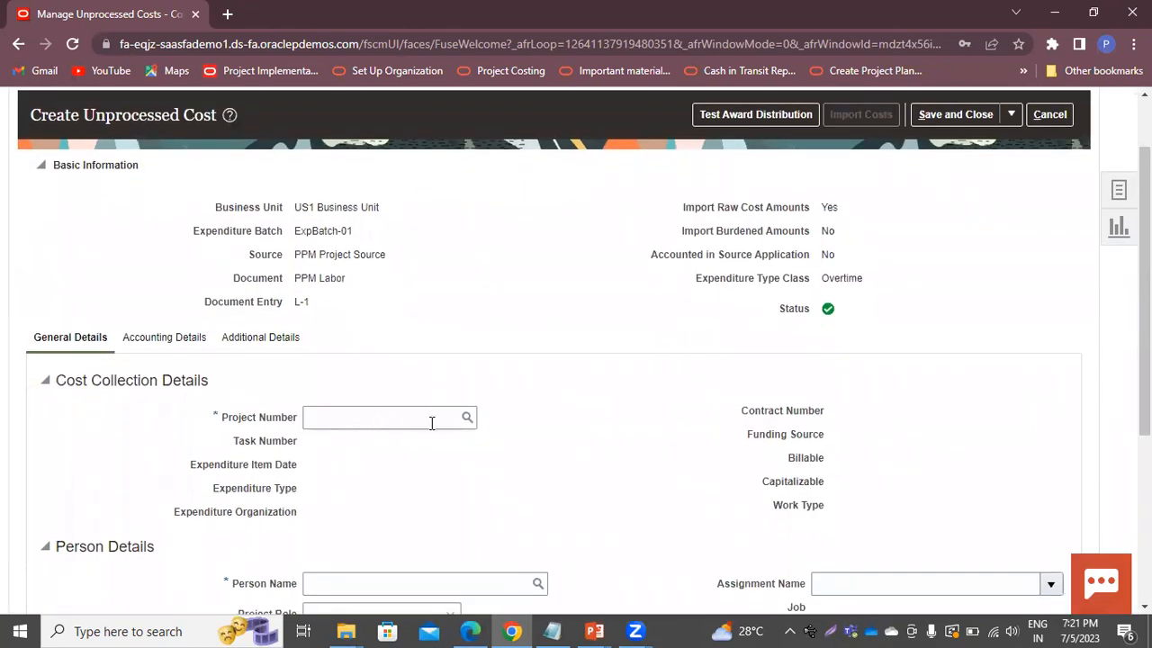
# Search projects by description for 'PPM-PRJ', which returns no results.
pyautogui.click(466, 425)
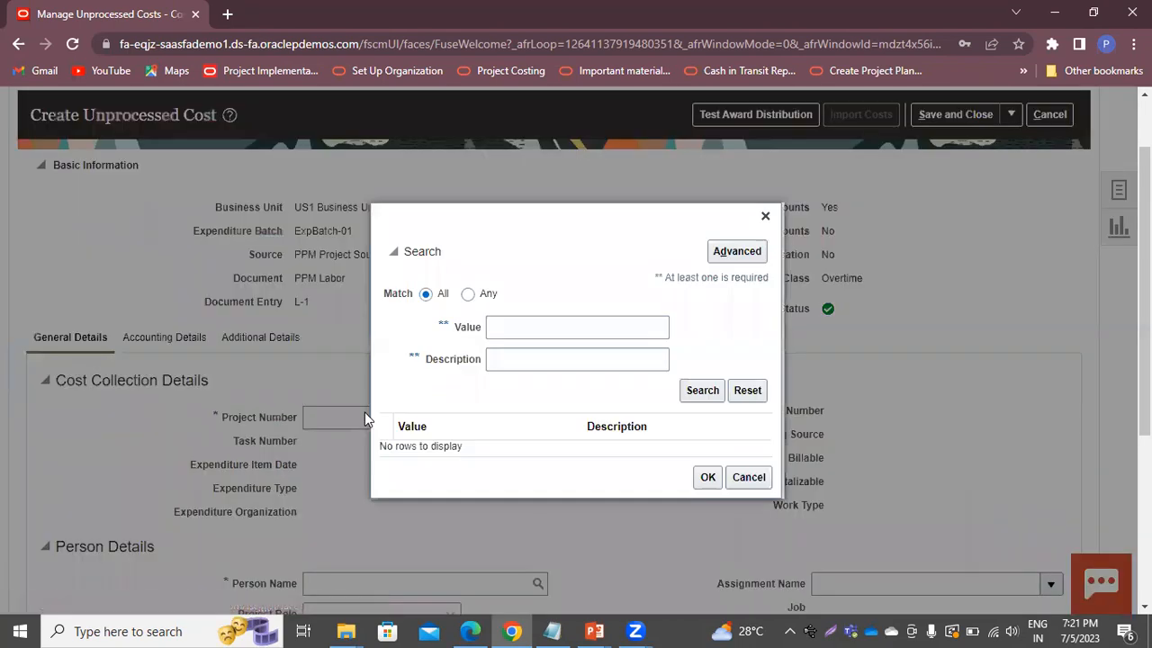
pyautogui.click(507, 360)
pyautogui.write('PPM')
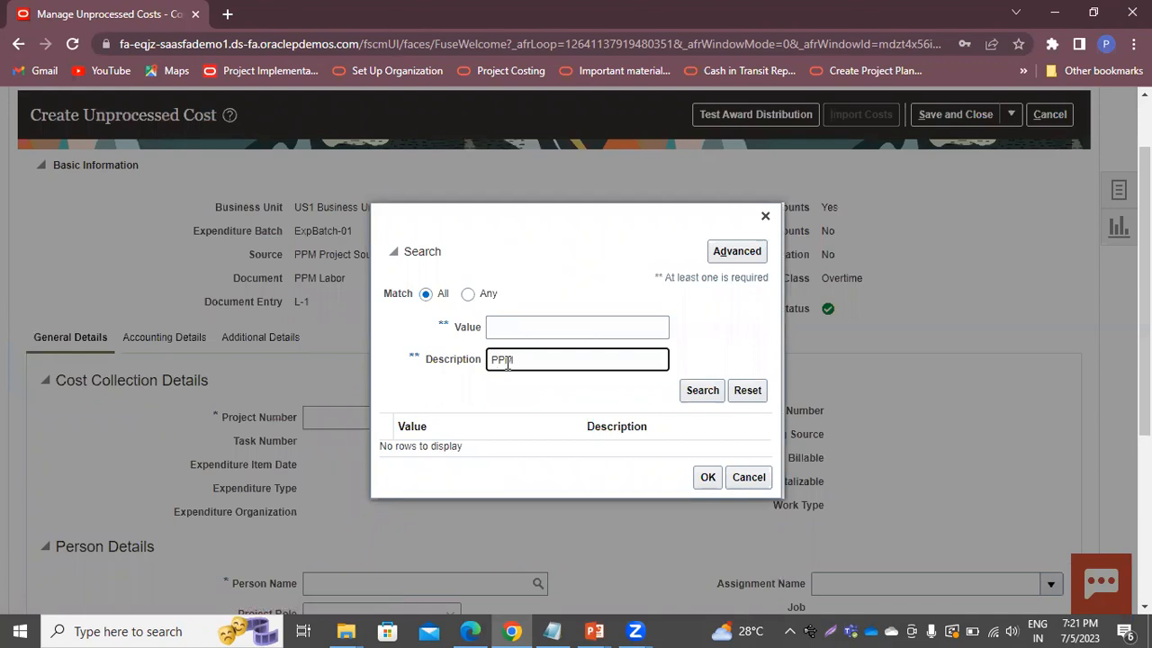
pyautogui.write('-PRJ')
pyautogui.press('Return')
pyautogui.click(765, 216)
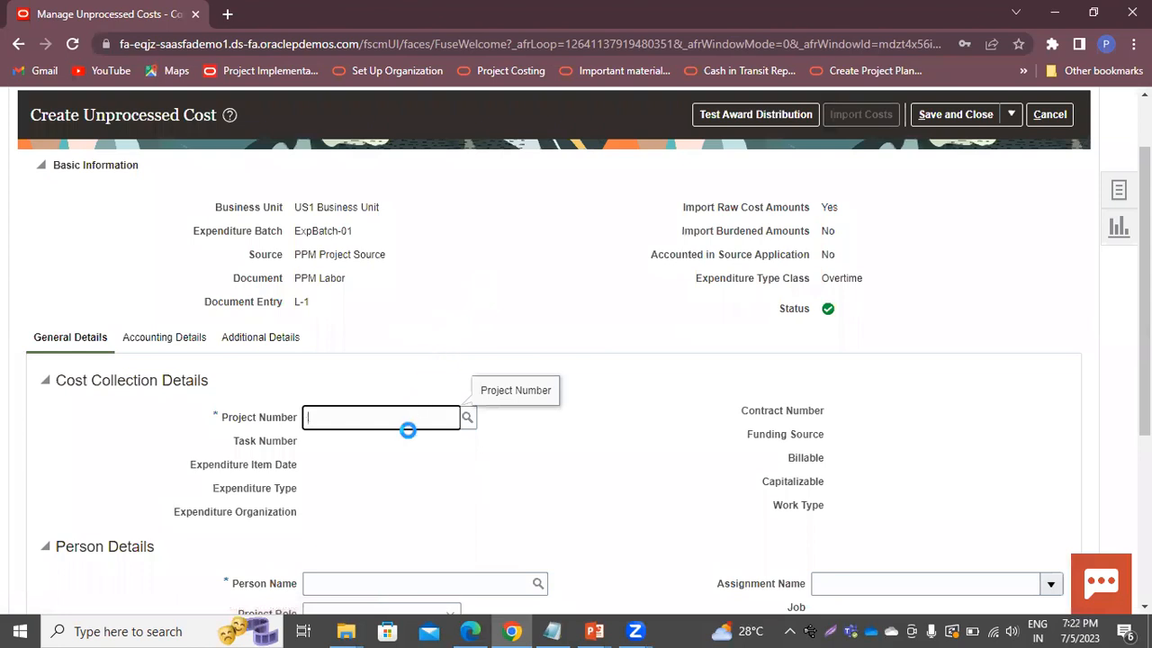
# Search project values for PPM and set Project Number to PPM-PRJ-01.
pyautogui.click(413, 419)
pyautogui.write('PPM')
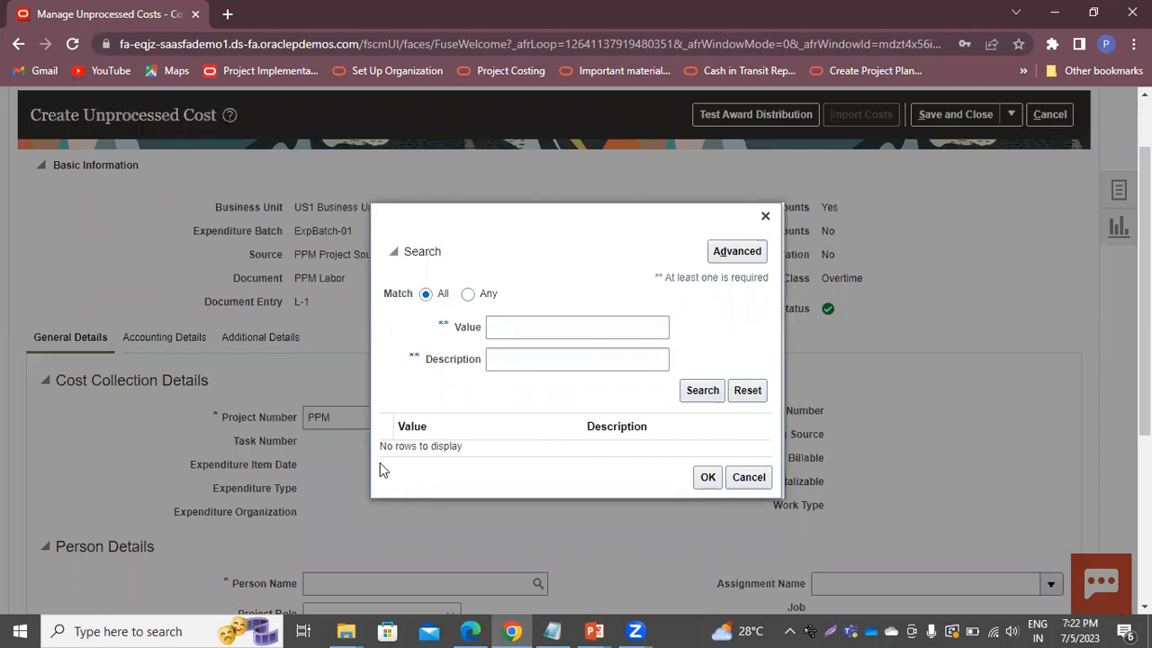
pyautogui.click(525, 328)
pyautogui.write('PPM')
pyautogui.press('Return')
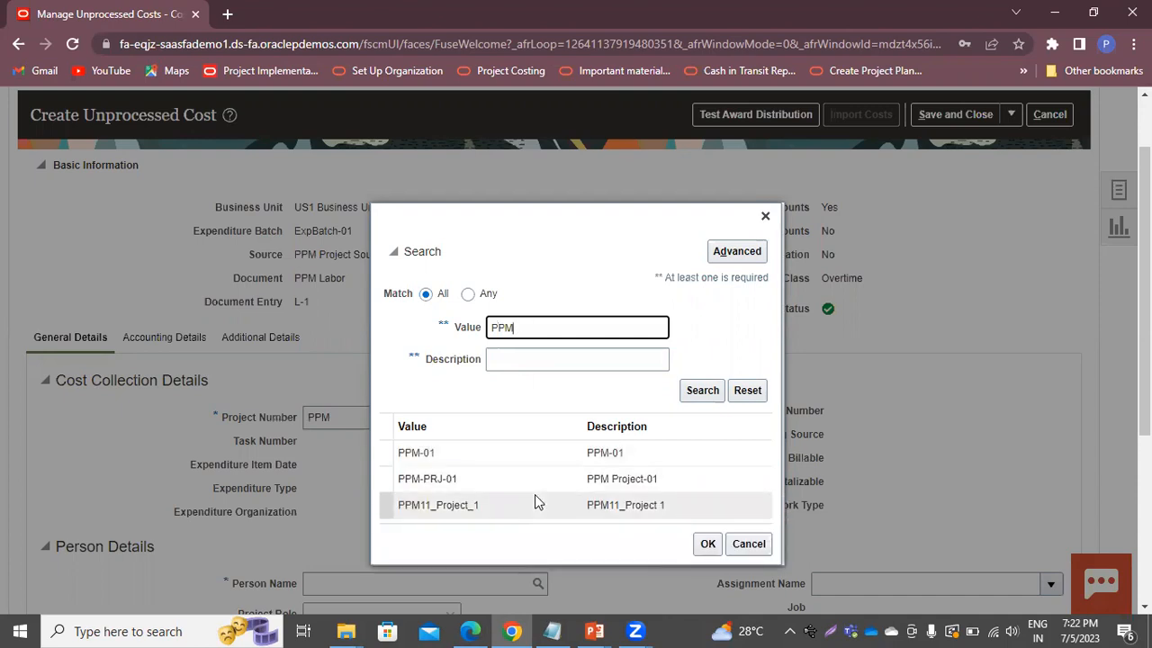
pyautogui.click(502, 455)
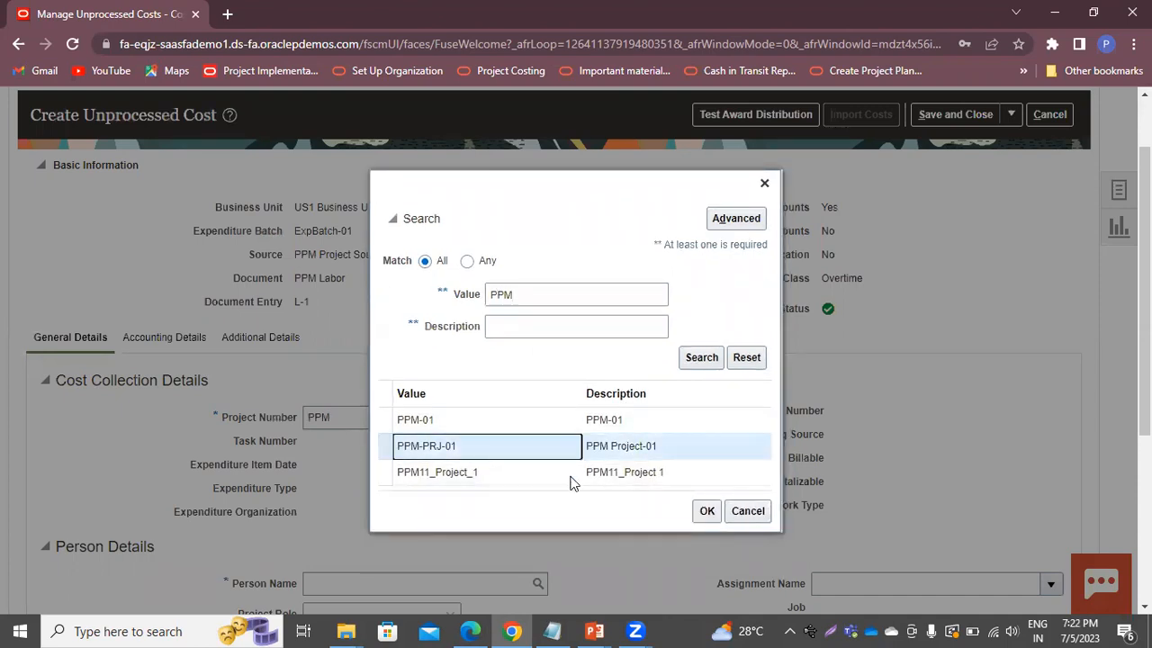
pyautogui.click(707, 513)
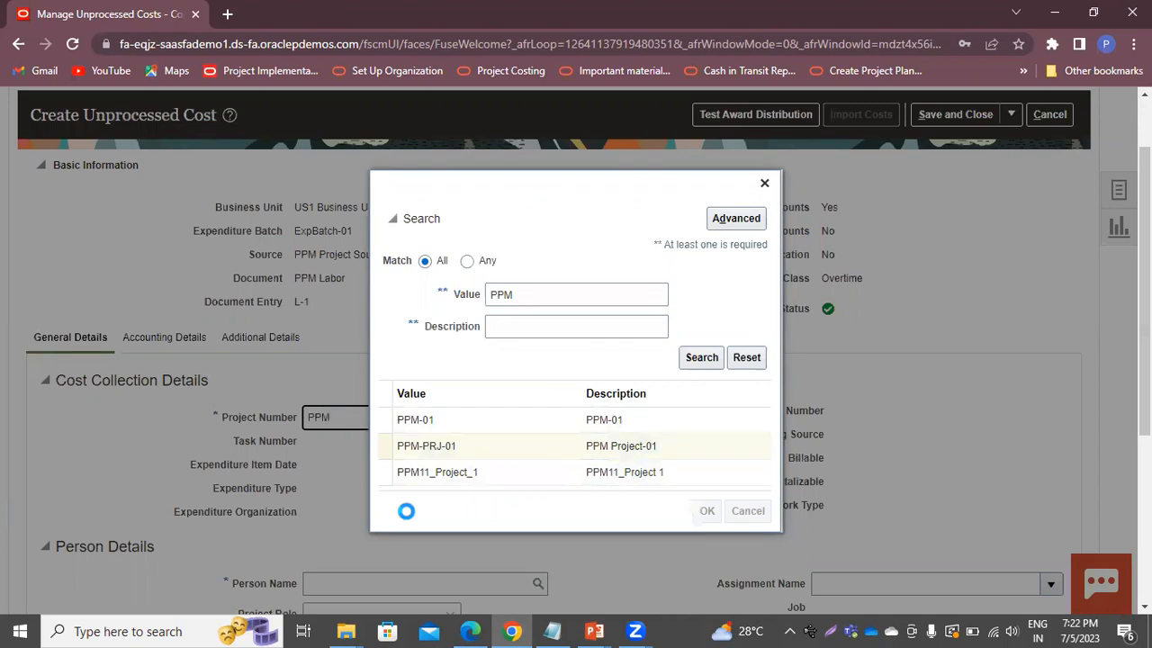
pyautogui.scroll(-1, 477, 423)
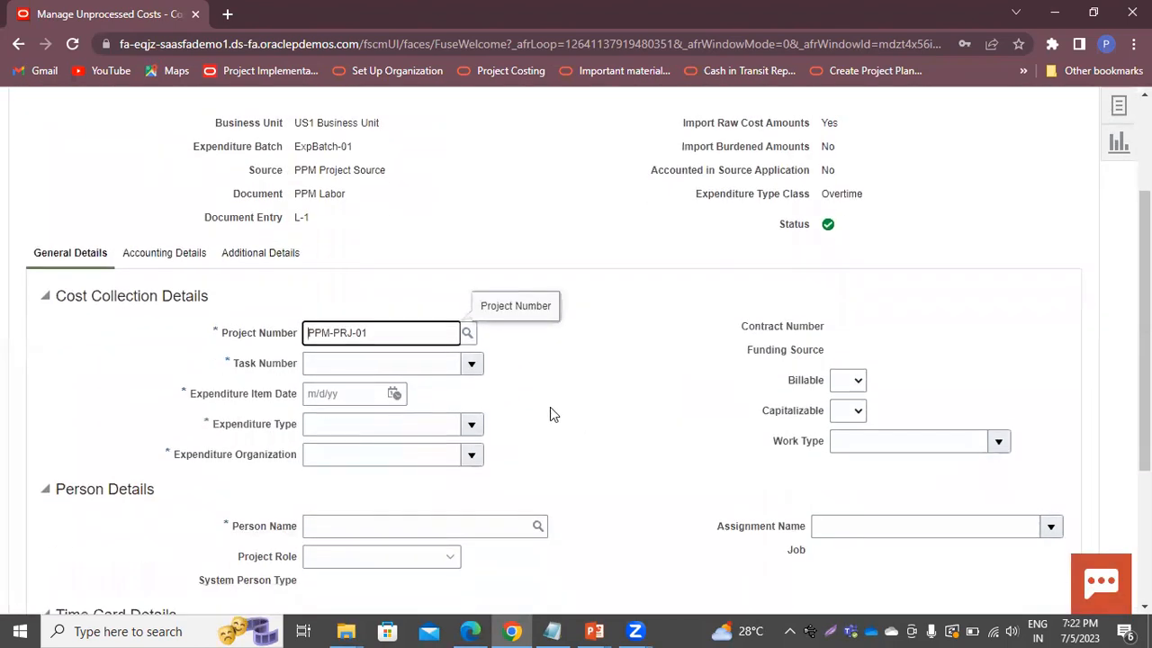
pyautogui.click(473, 364)
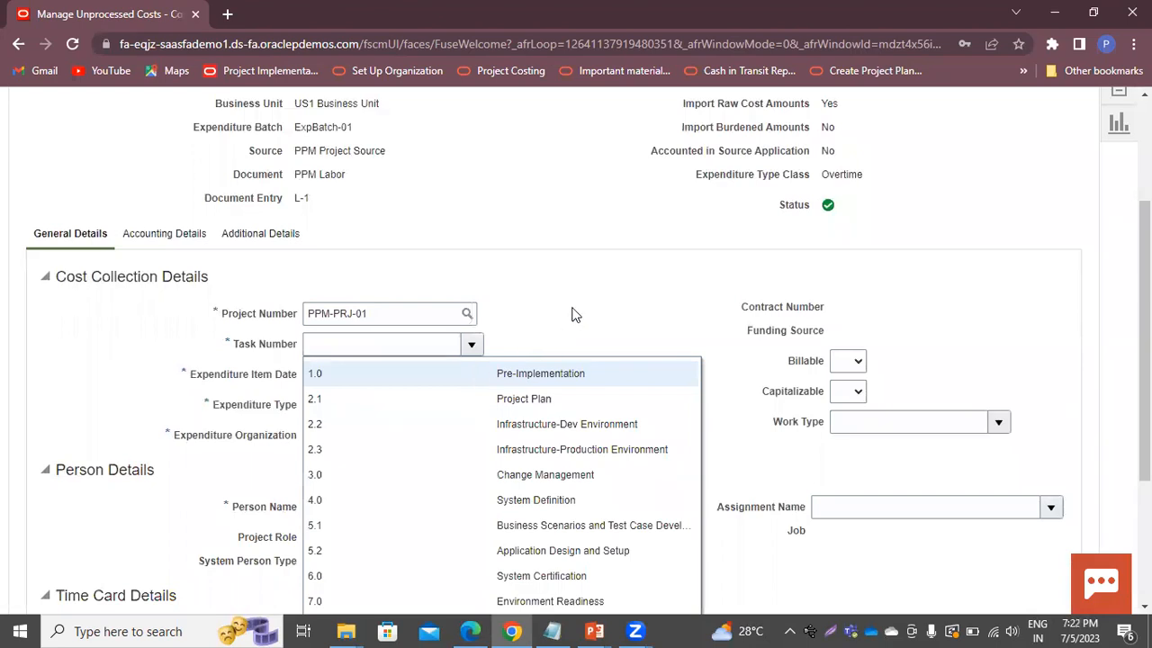
# Choose task 7.0 Environment Readiness, Miscellaneous Labor, and expenditure item date 7/5/23.
pyautogui.scroll(-1, 578, 309)
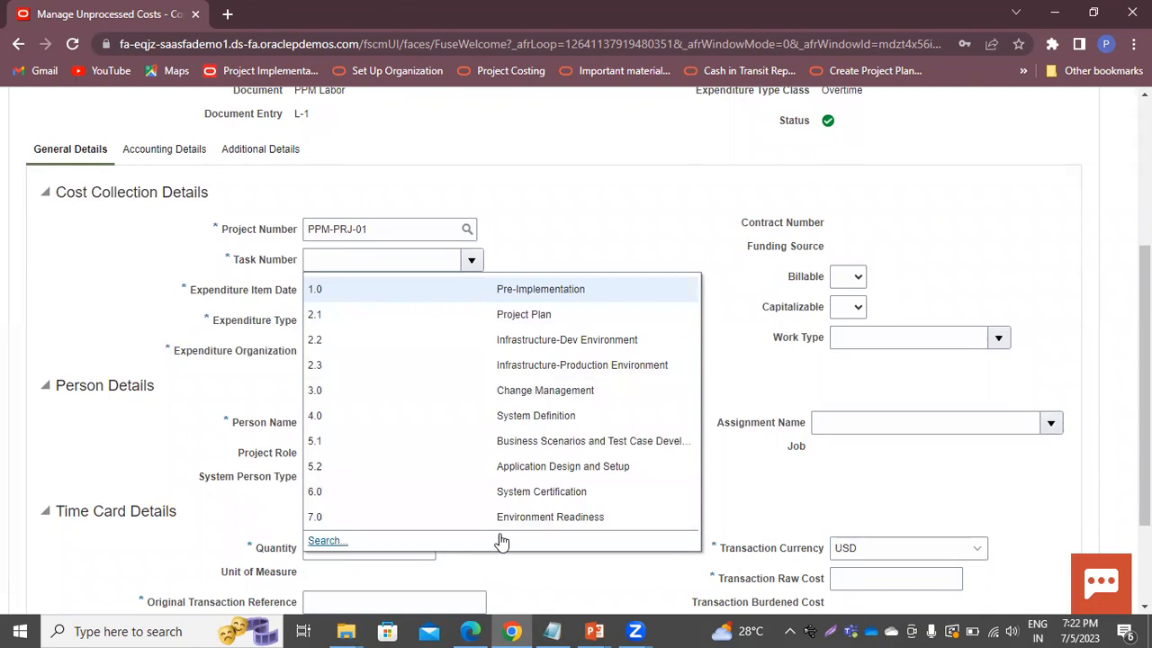
pyautogui.click(442, 519)
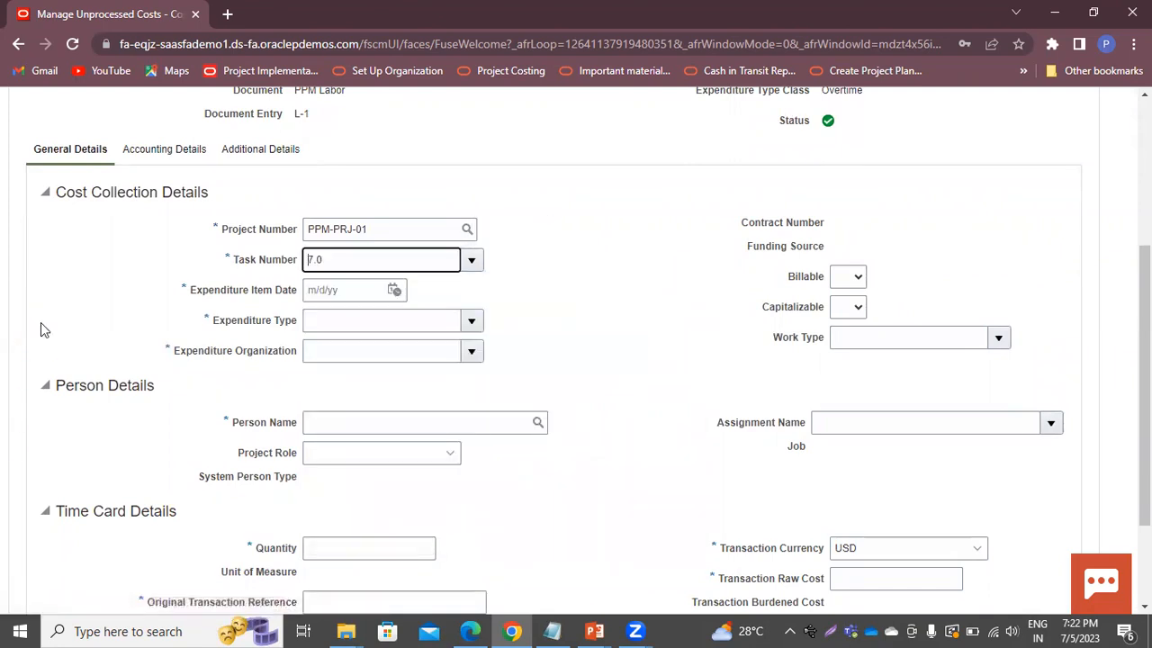
pyautogui.click(471, 322)
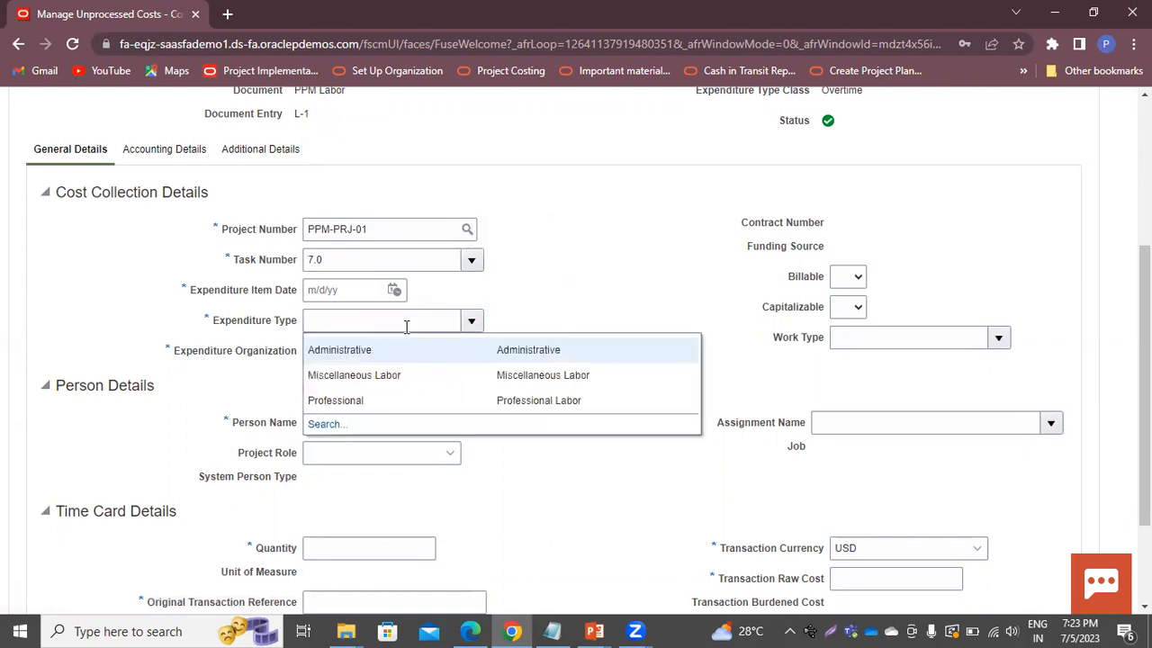
pyautogui.click(381, 375)
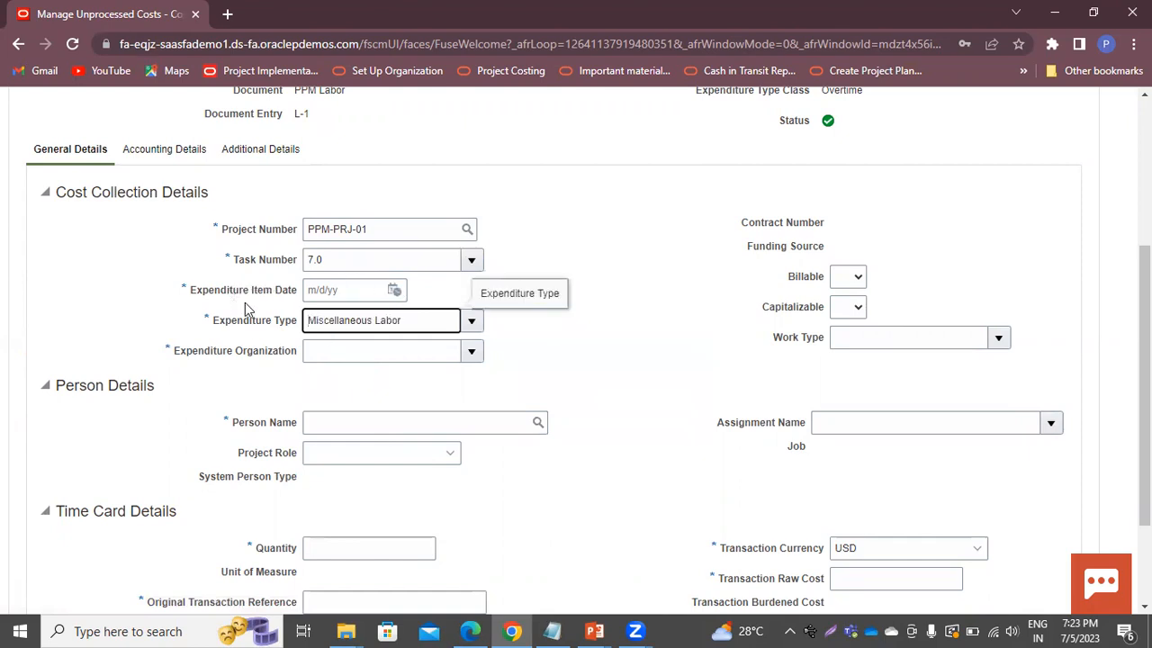
pyautogui.click(384, 292)
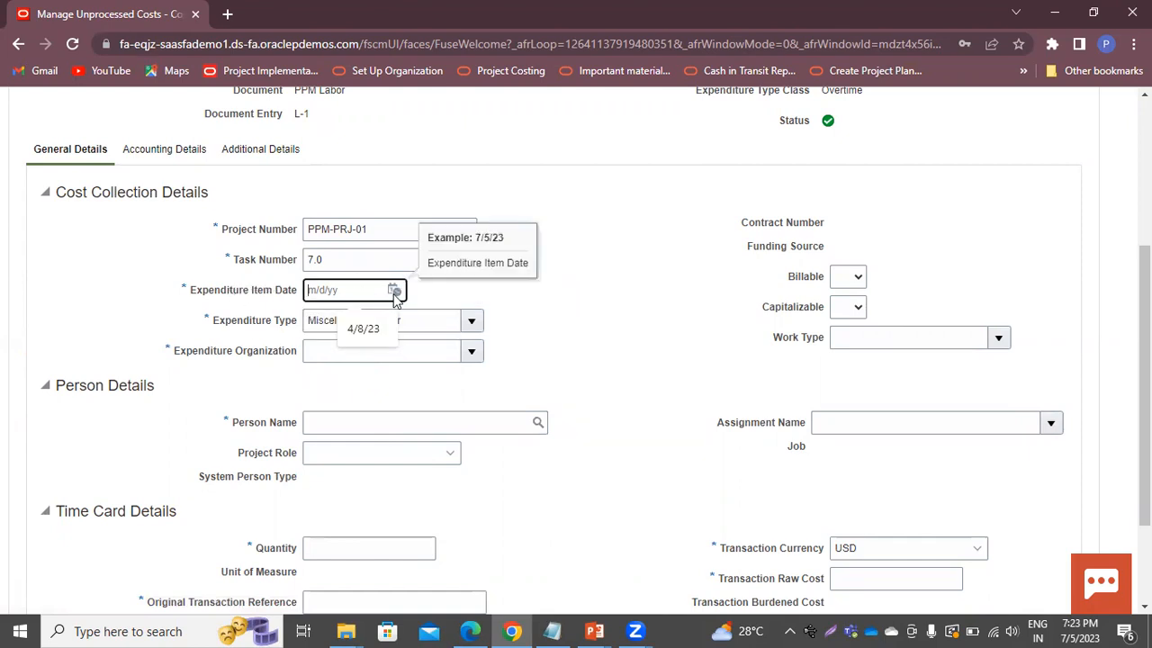
pyautogui.click(394, 293)
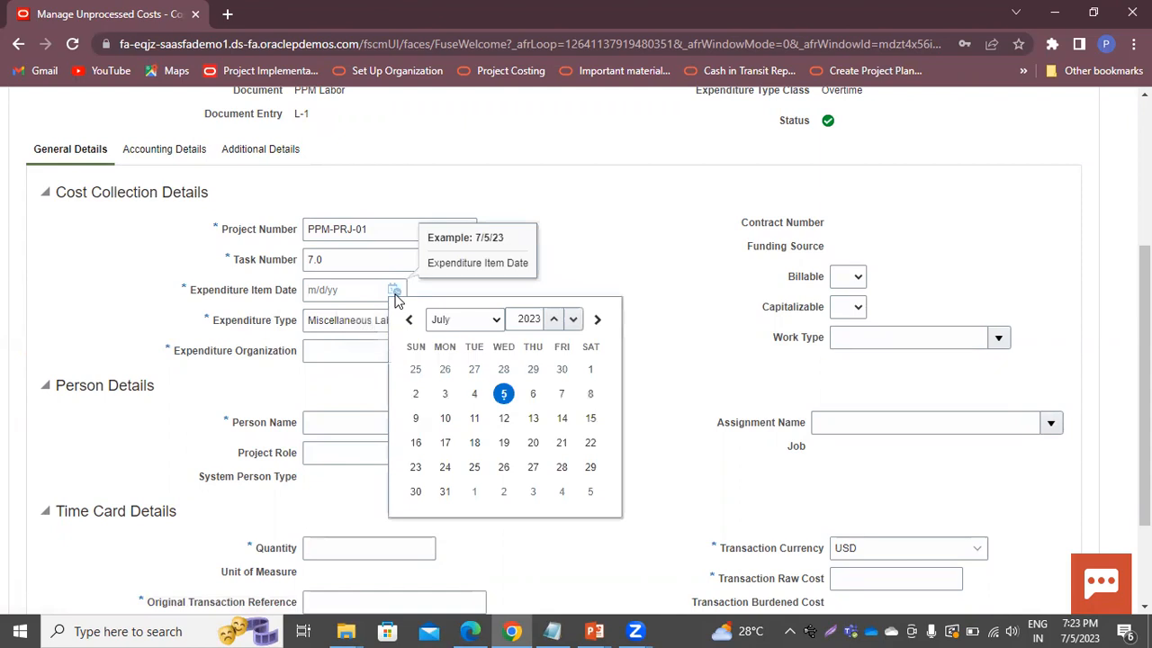
pyautogui.click(503, 394)
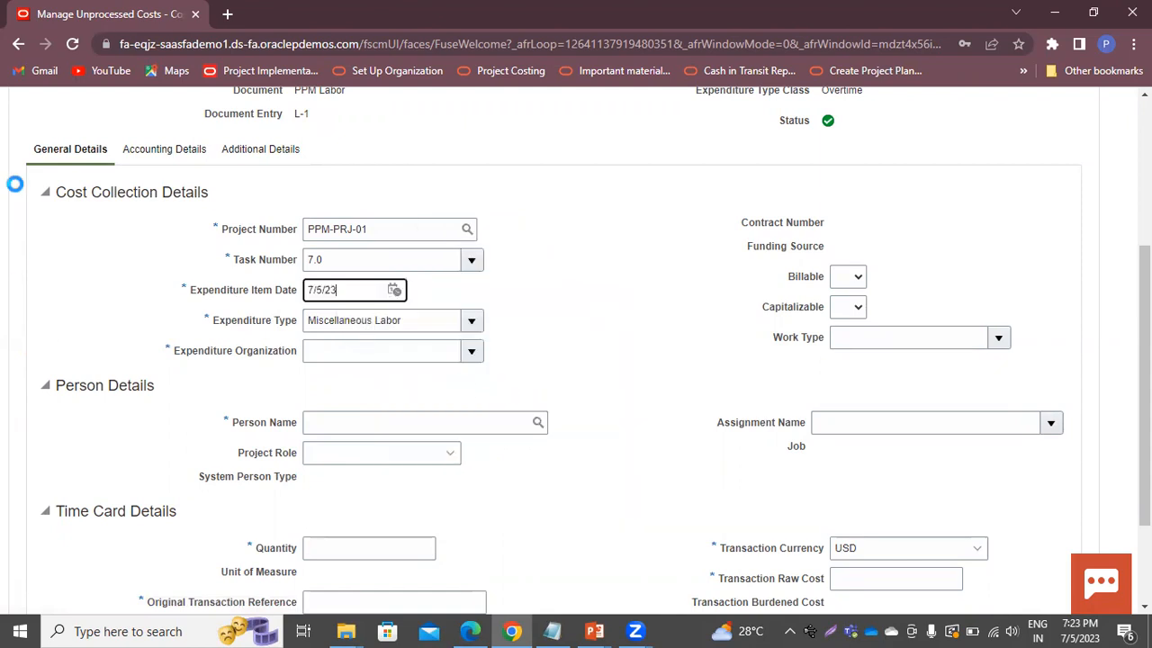
# Confirm the Miscellaneous Labor type and set the expenditure organization to Consulting US.
pyautogui.click(469, 321)
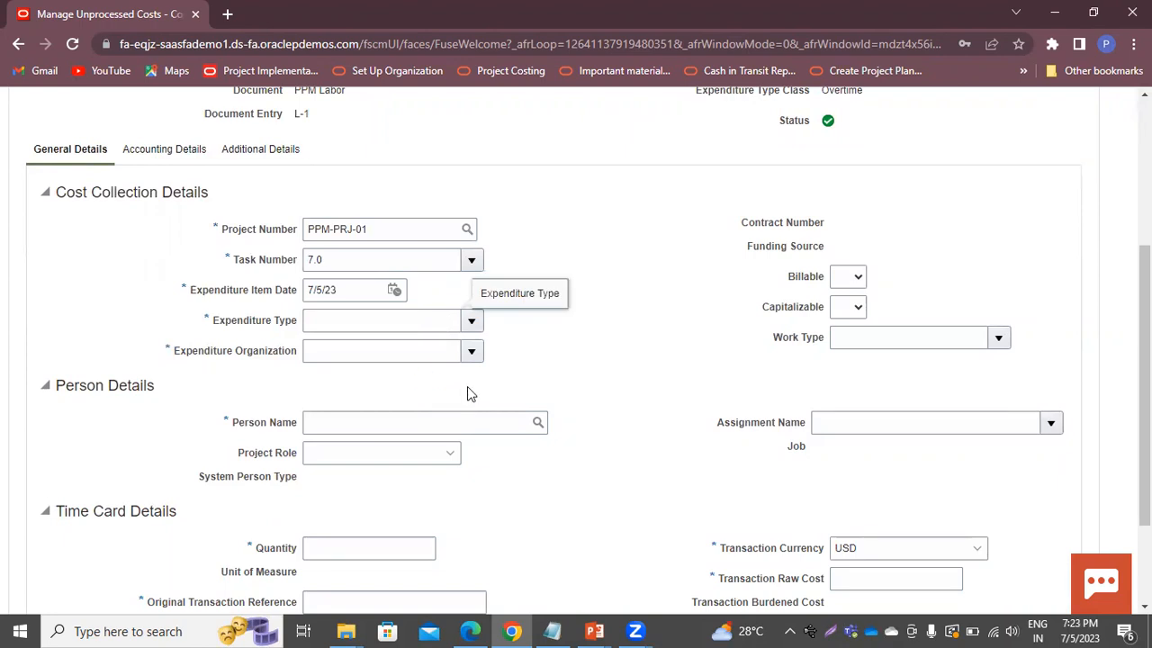
pyautogui.click(347, 355)
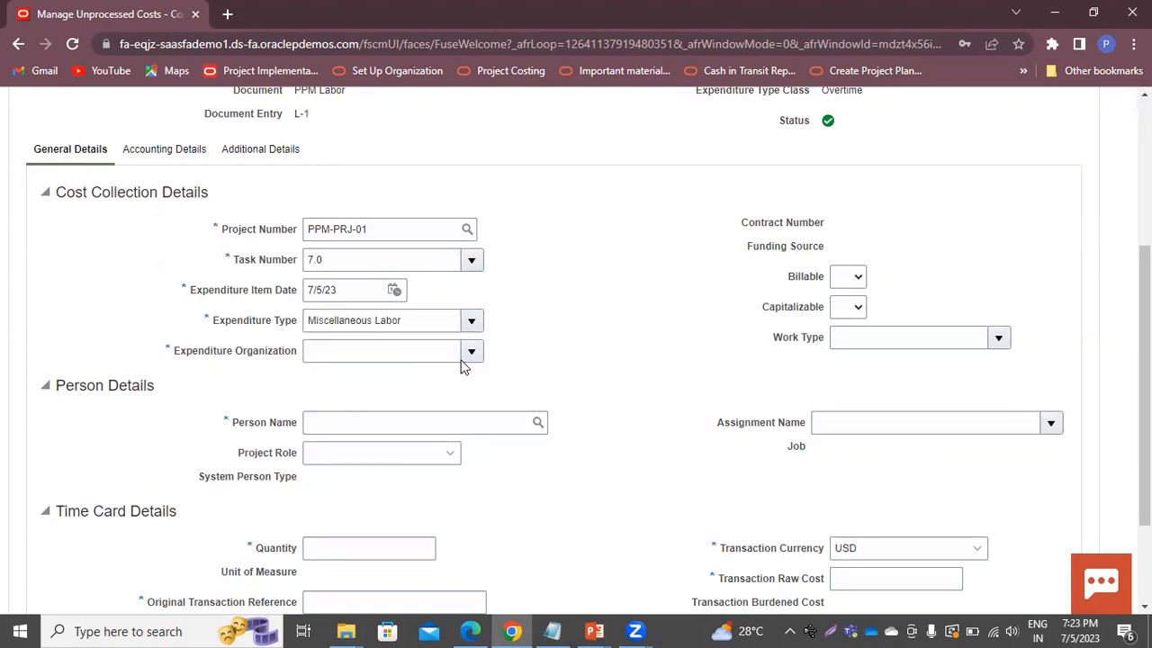
pyautogui.click(347, 350)
pyautogui.write('Consulting us')
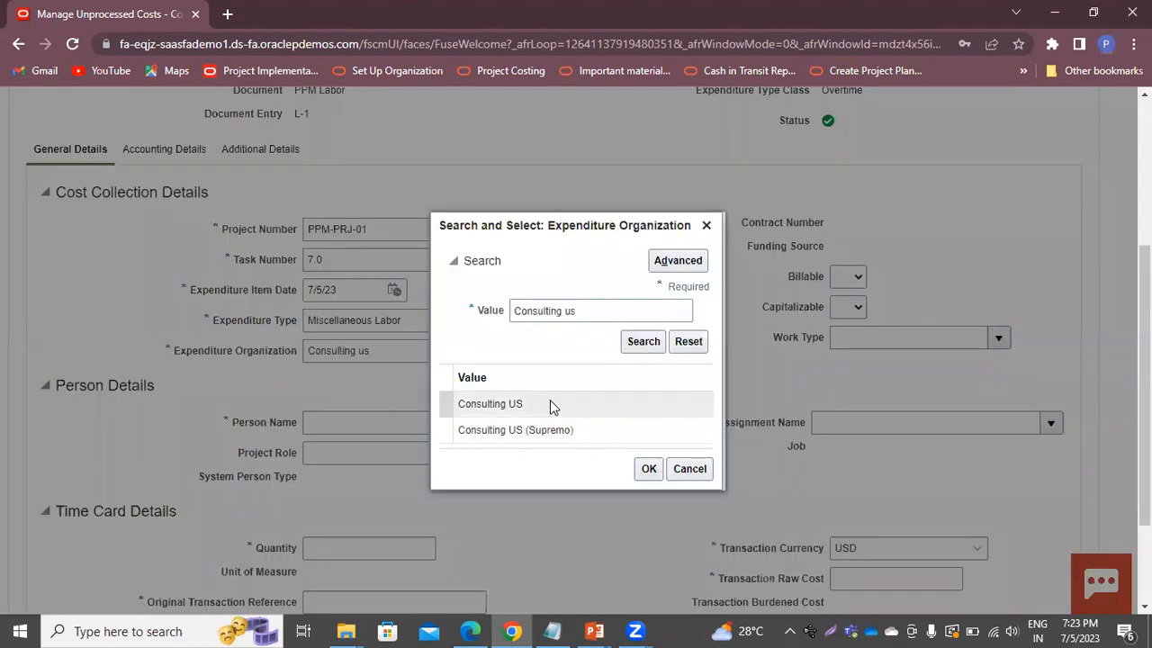
pyautogui.click(550, 402)
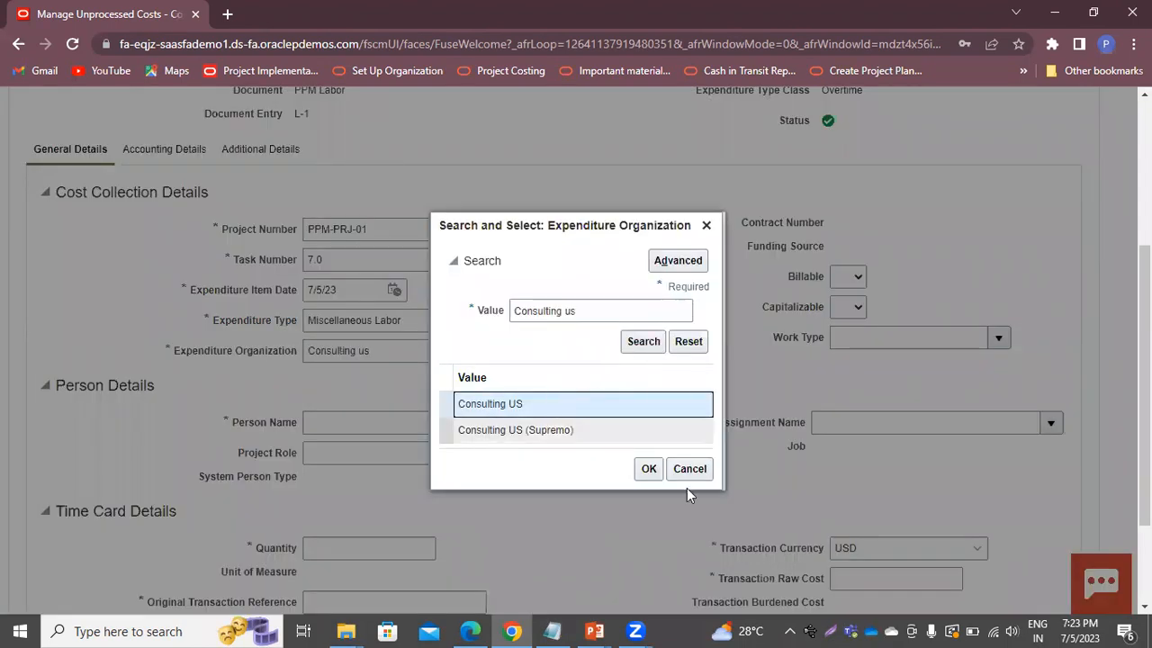
pyautogui.click(650, 480)
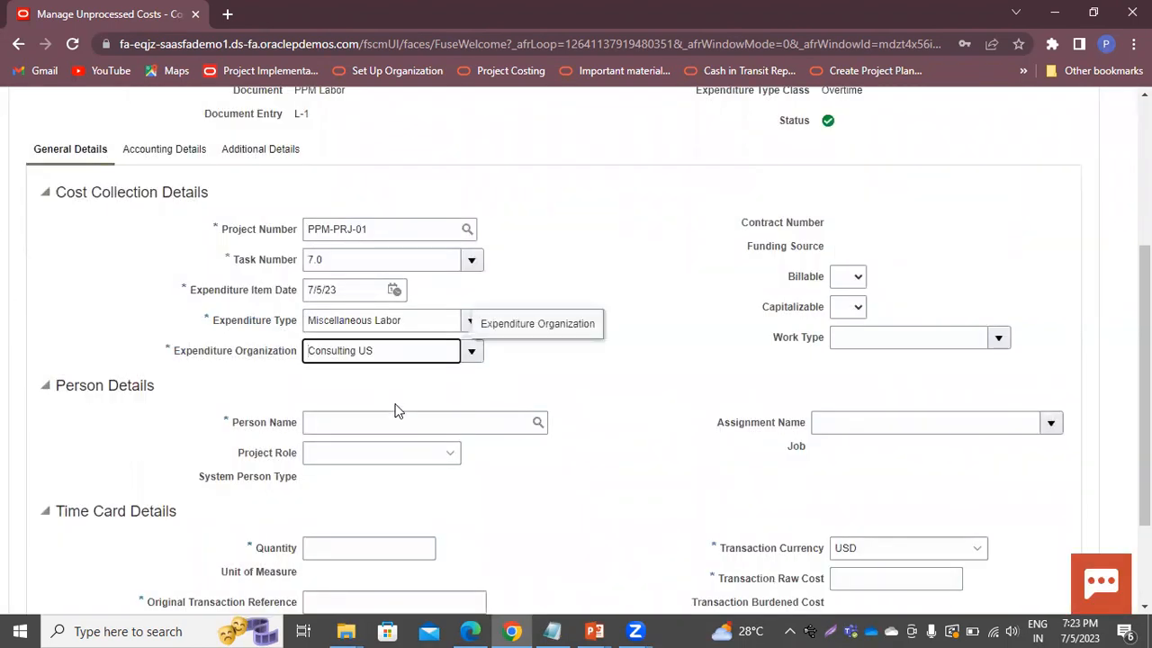
pyautogui.scroll(-1, 603, 403)
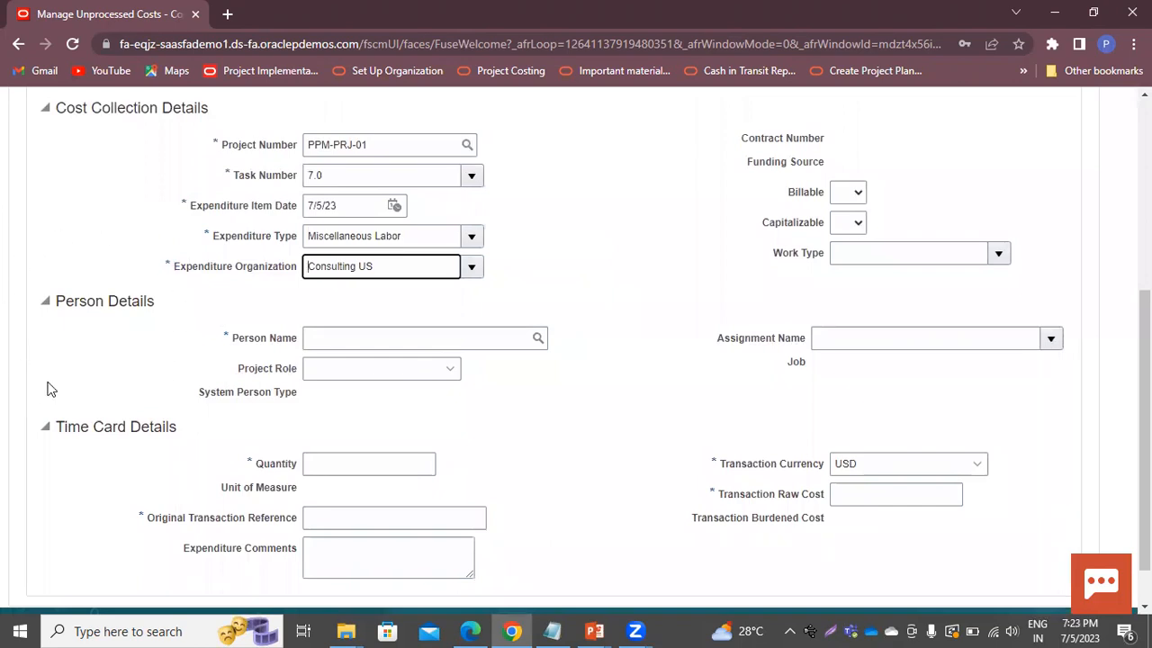
# Search people by surname and assign the cost to the Manager in Consulting South US.
pyautogui.click(484, 336)
pyautogui.write('amy')
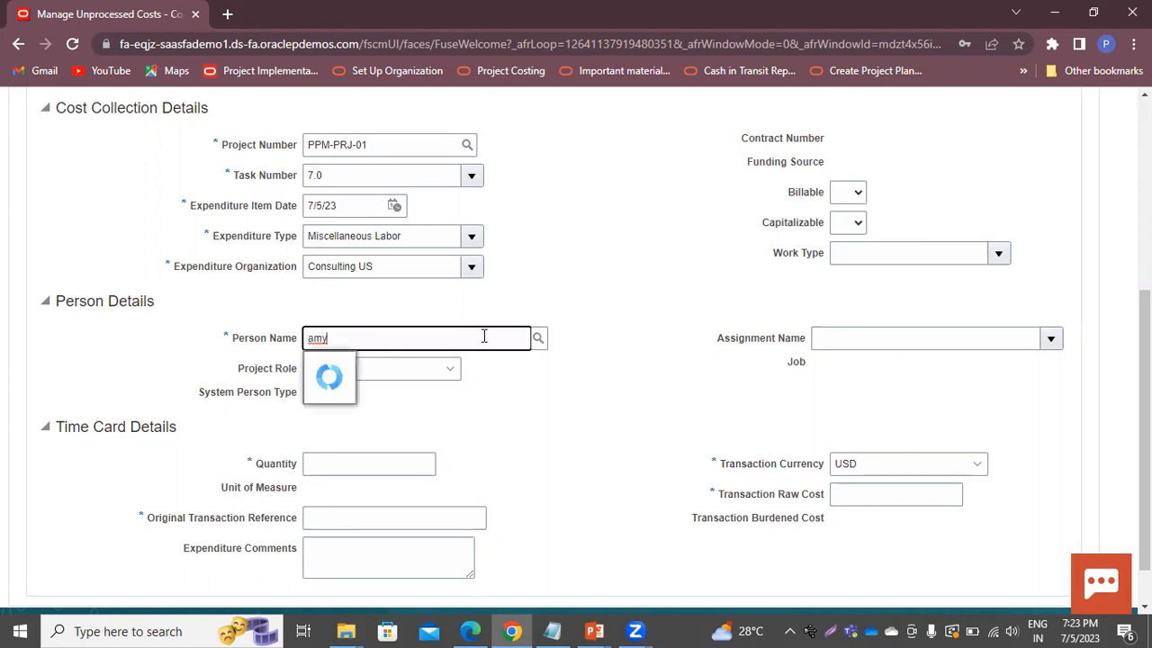
pyautogui.press('Tab')
pyautogui.click(327, 279)
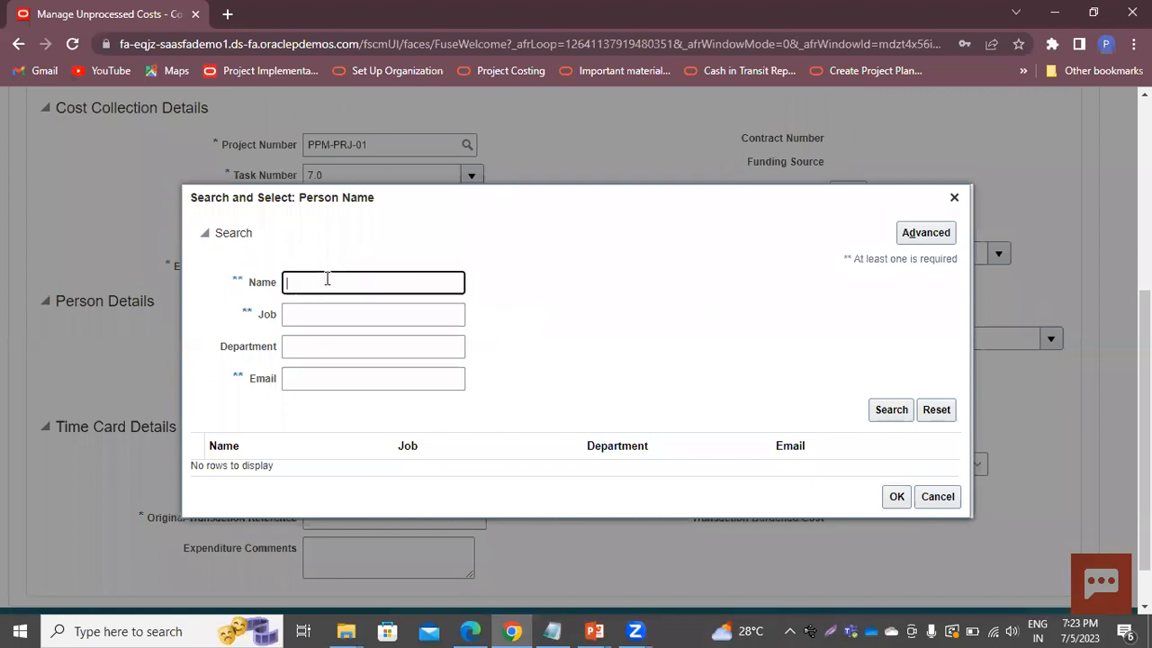
pyautogui.write('amy')
pyautogui.doubleClick(356, 283)
pyautogui.write('mar')
pyautogui.click(883, 411)
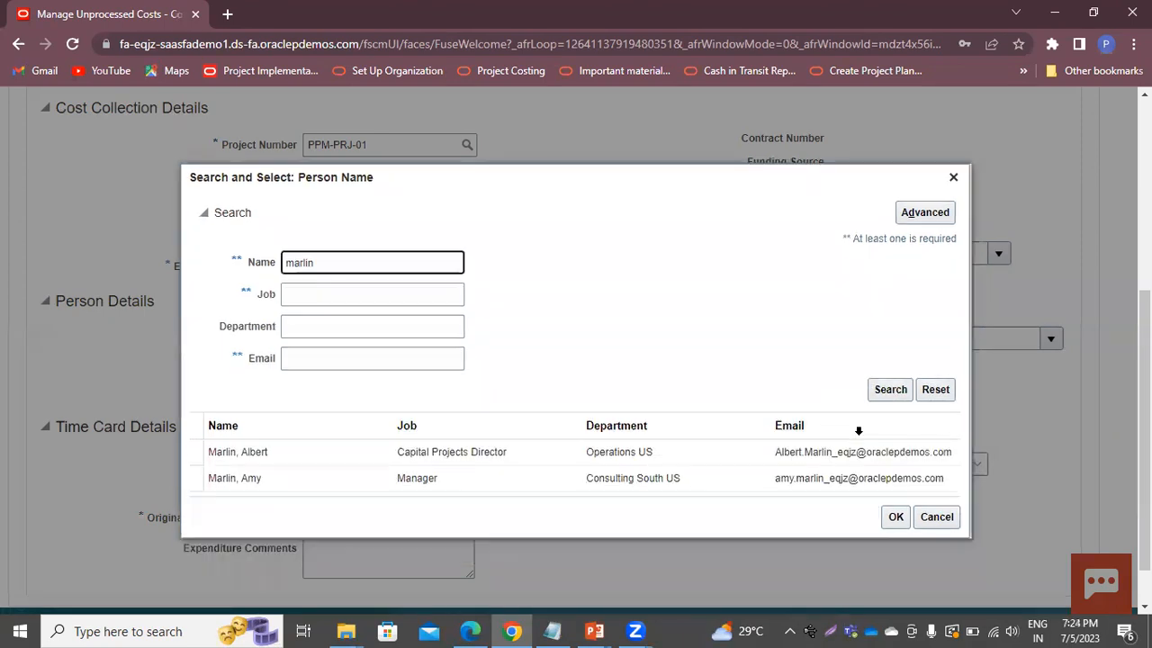
pyautogui.click(348, 481)
pyautogui.click(896, 518)
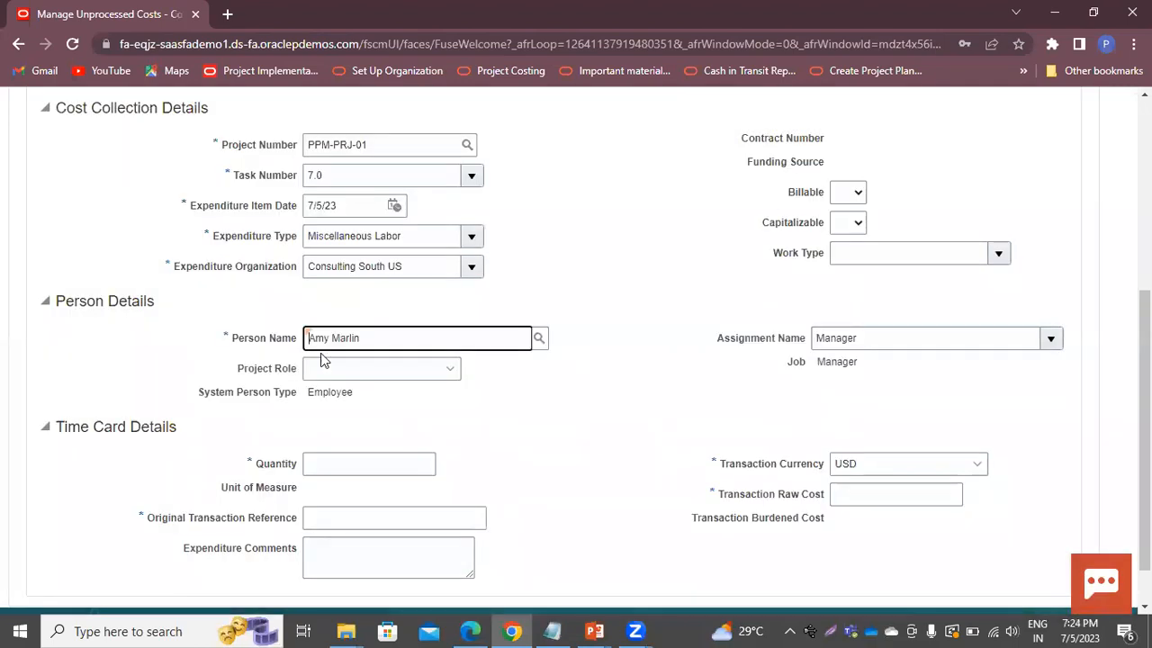
pyautogui.scroll(-1, 577, 428)
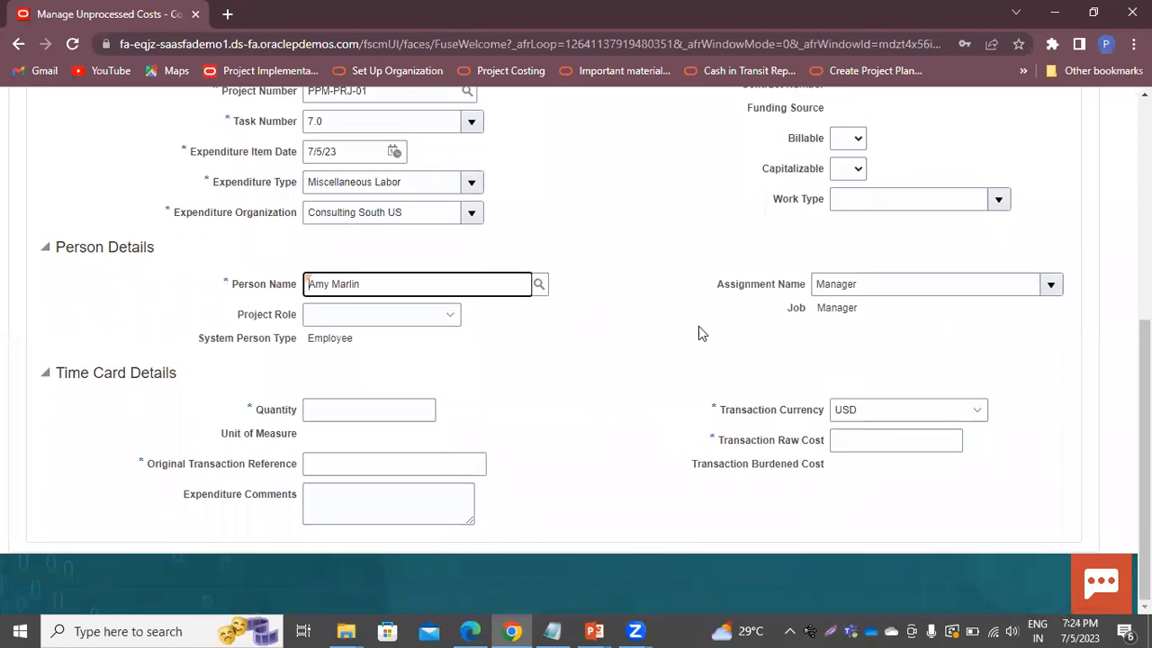
pyautogui.click(366, 407)
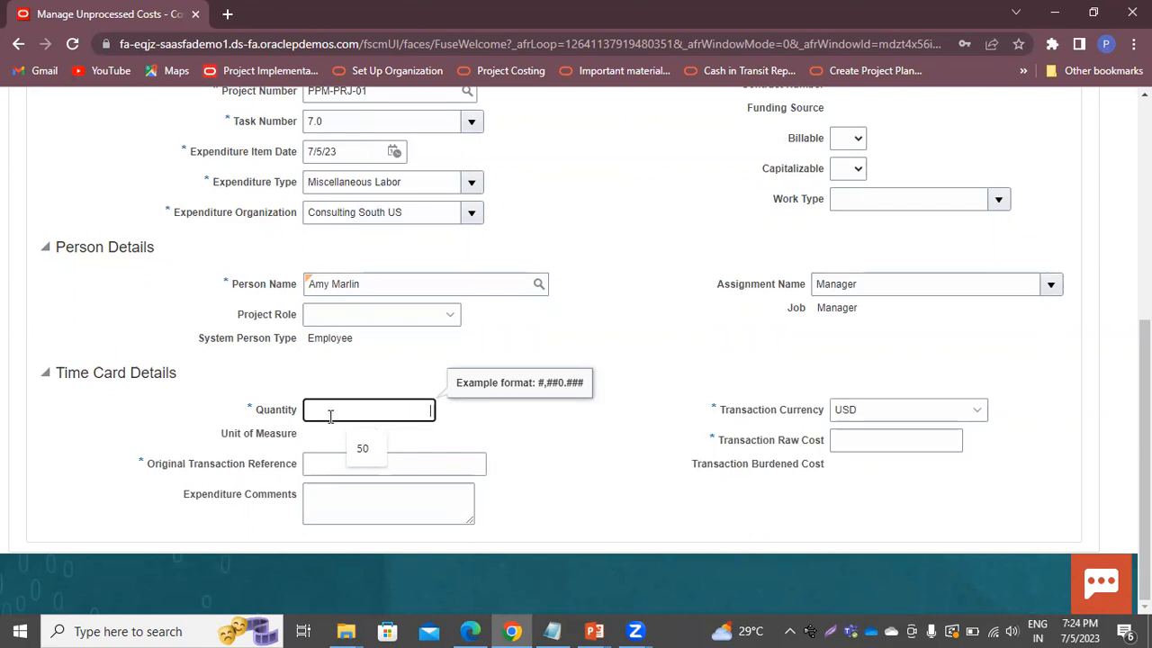
# Enter quantity 50, original transaction reference PI-01 and transaction raw cost 100.
pyautogui.write('0')
pyautogui.click(309, 464)
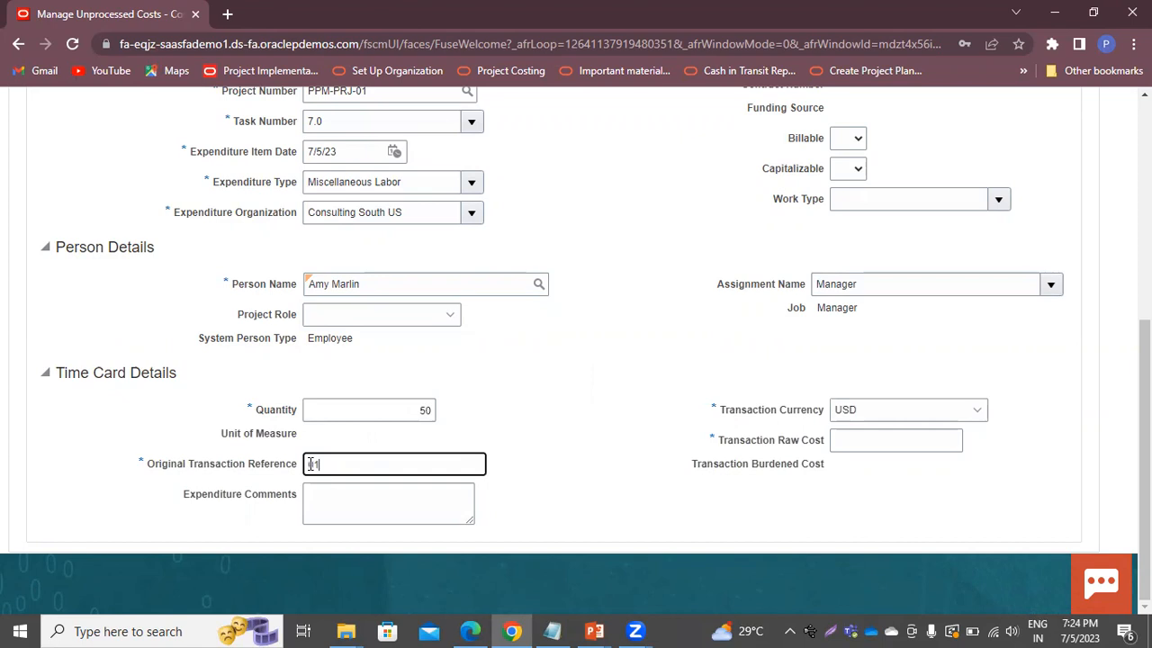
pyautogui.write('PI-01')
pyautogui.click(869, 438)
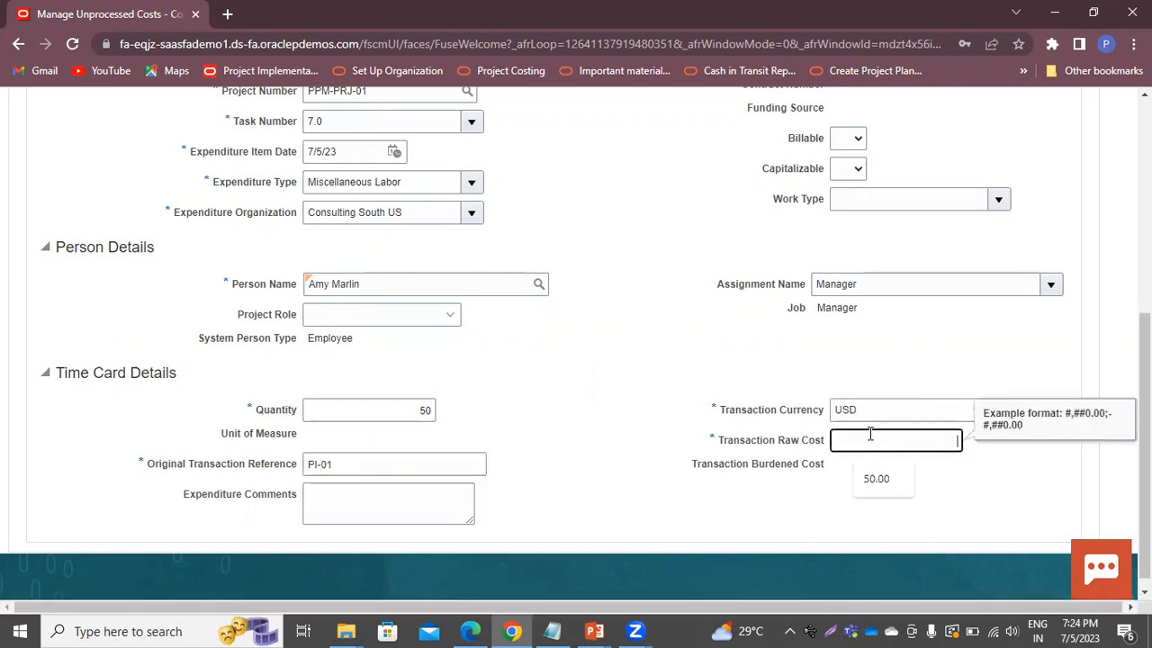
pyautogui.write('100')
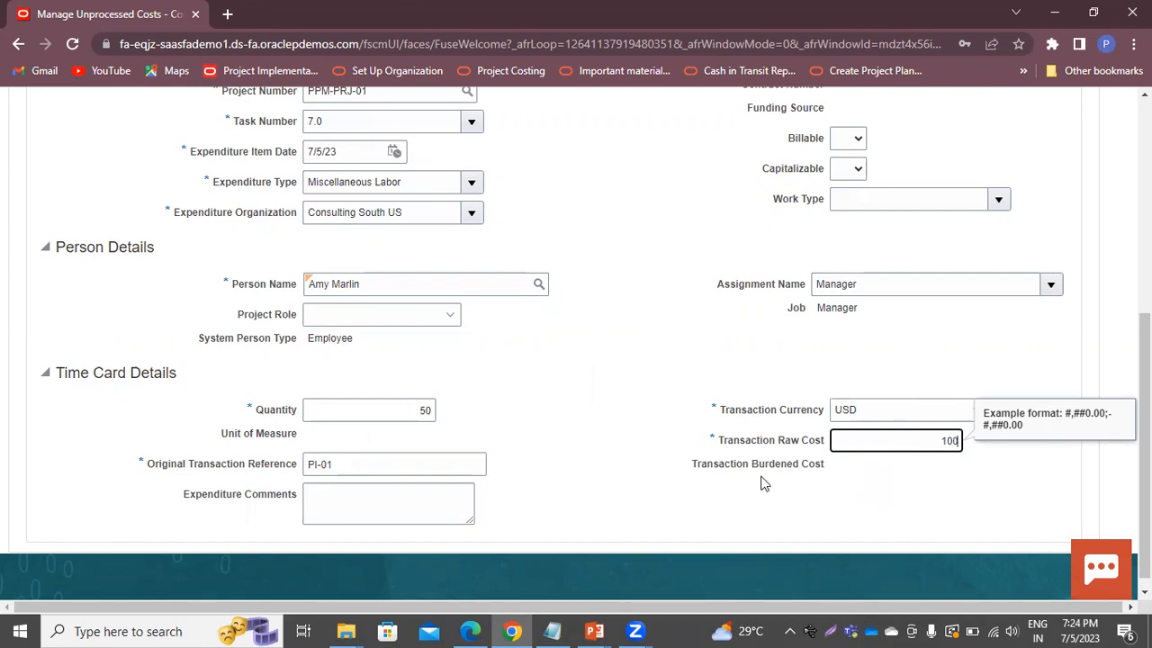
pyautogui.click(495, 418)
pyautogui.scroll(5, 653, 420)
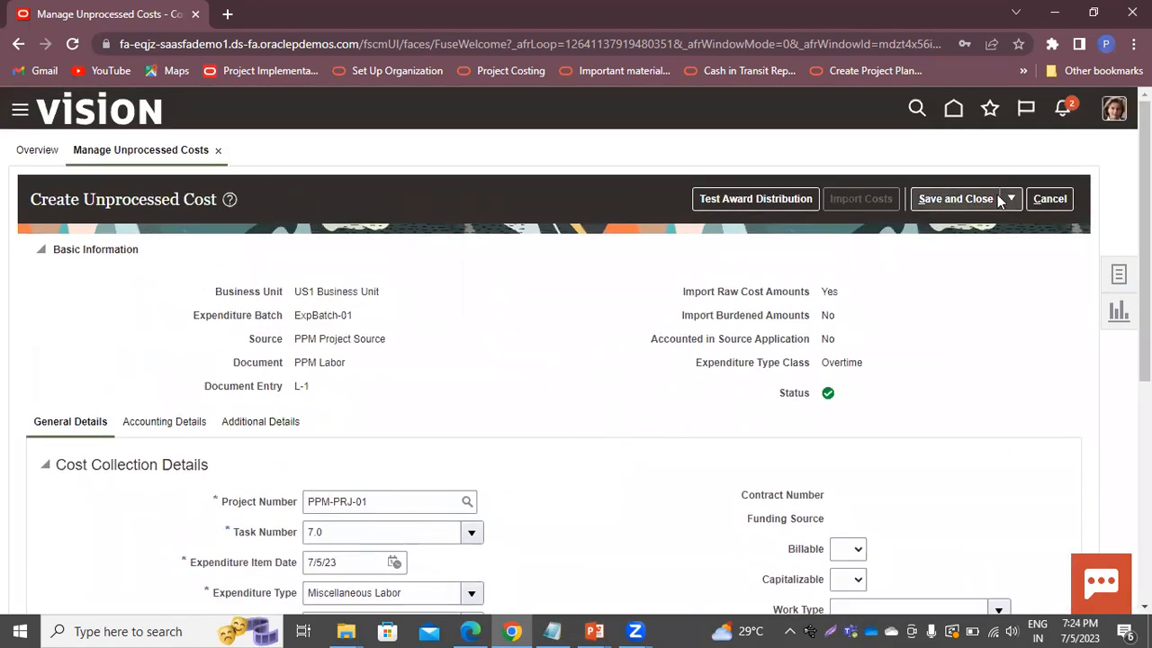
# Save and close the labor cost, then scroll to the Search Results table.
pyautogui.click(993, 194)
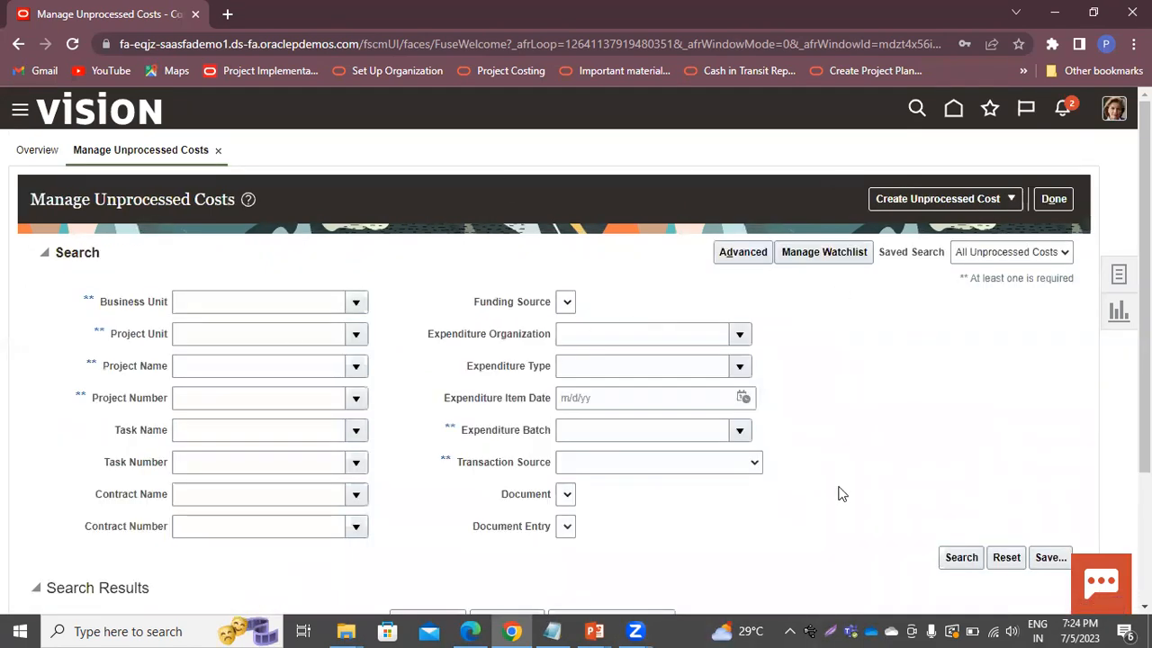
pyautogui.scroll(-2, 841, 470)
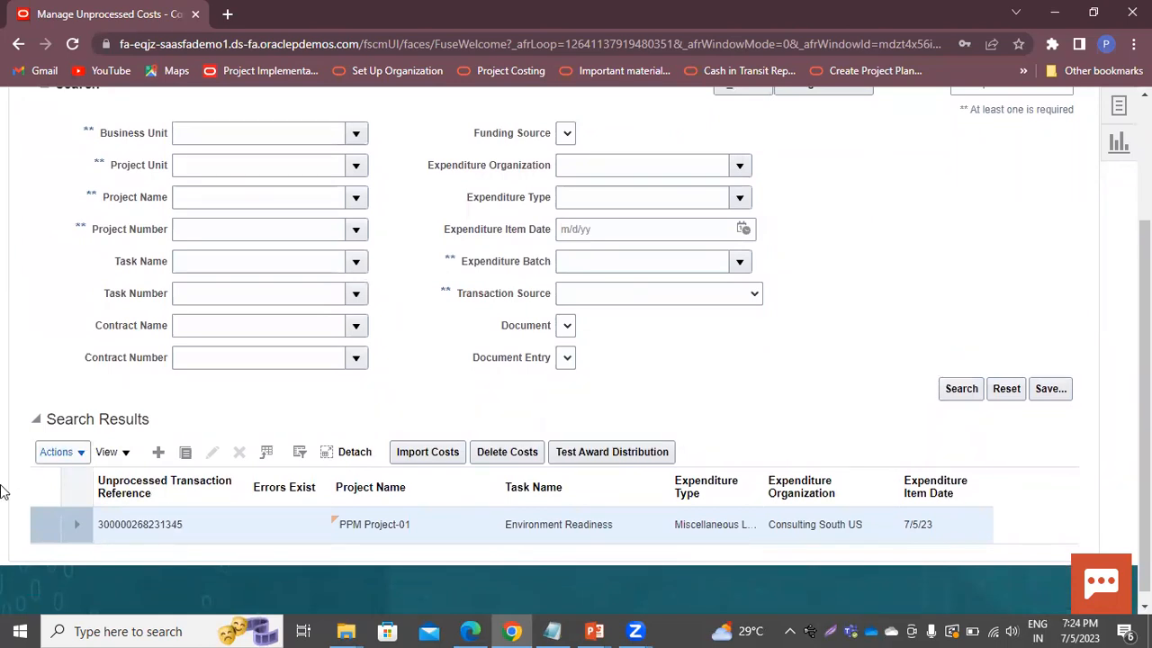
# Add a cost in ExpBatch-01 for US1 Business Unit, PPM Project Source, PPM Misc Exp document.
pyautogui.click(158, 453)
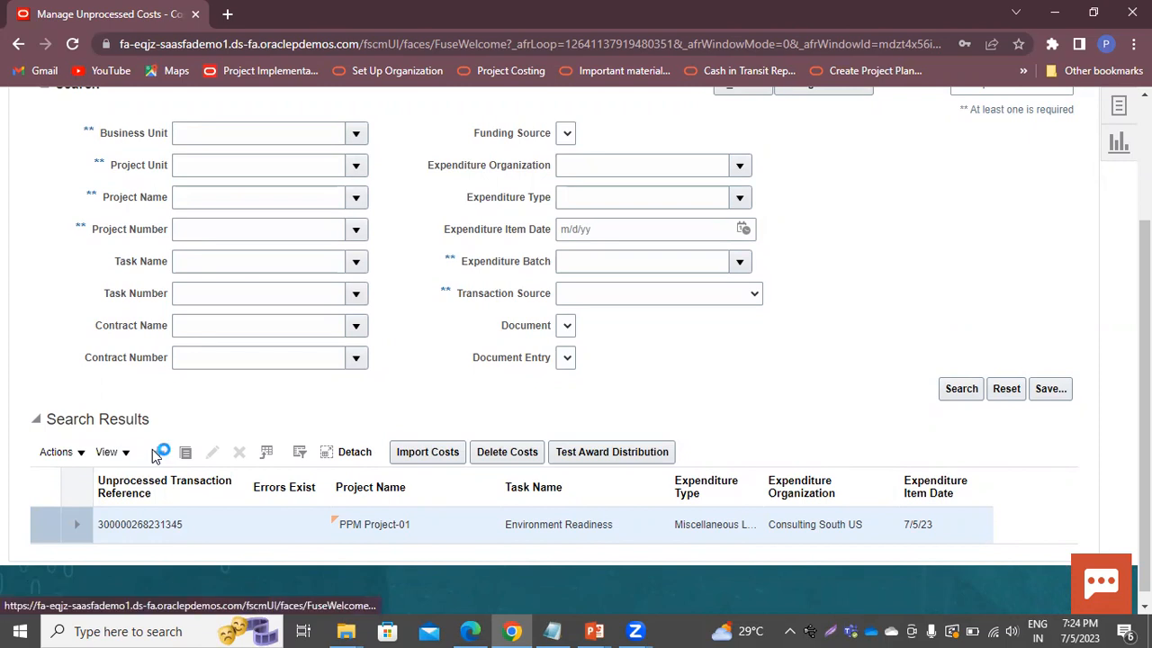
pyautogui.write('ExpBatch-01')
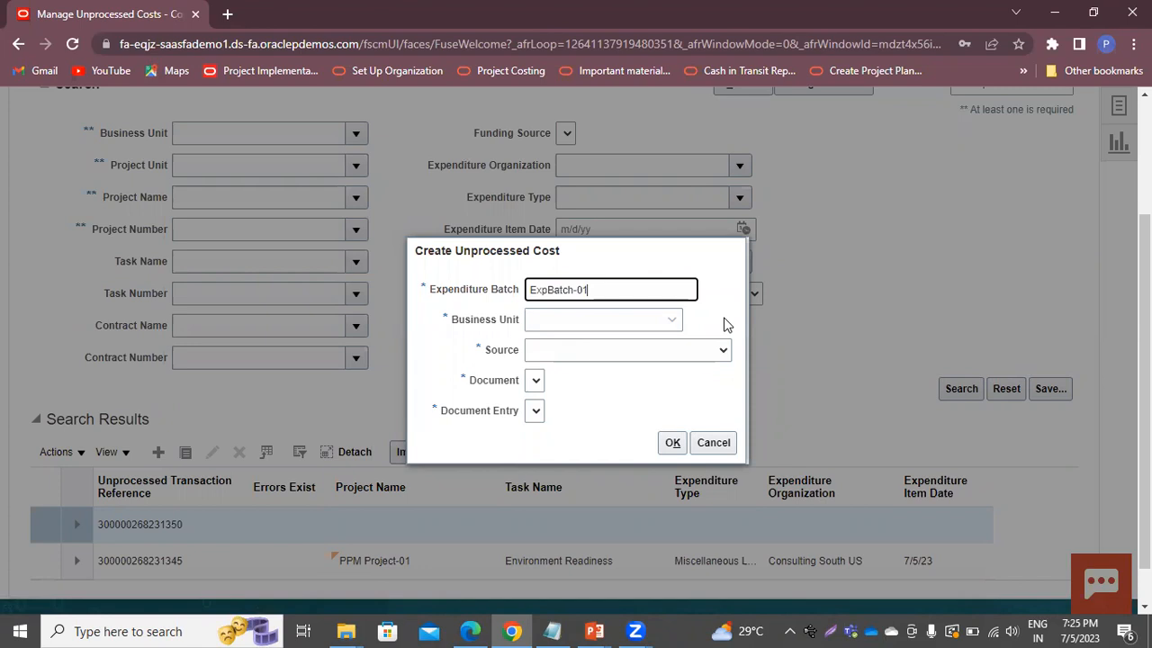
pyautogui.click(626, 319)
pyautogui.click(576, 358)
pyautogui.click(628, 359)
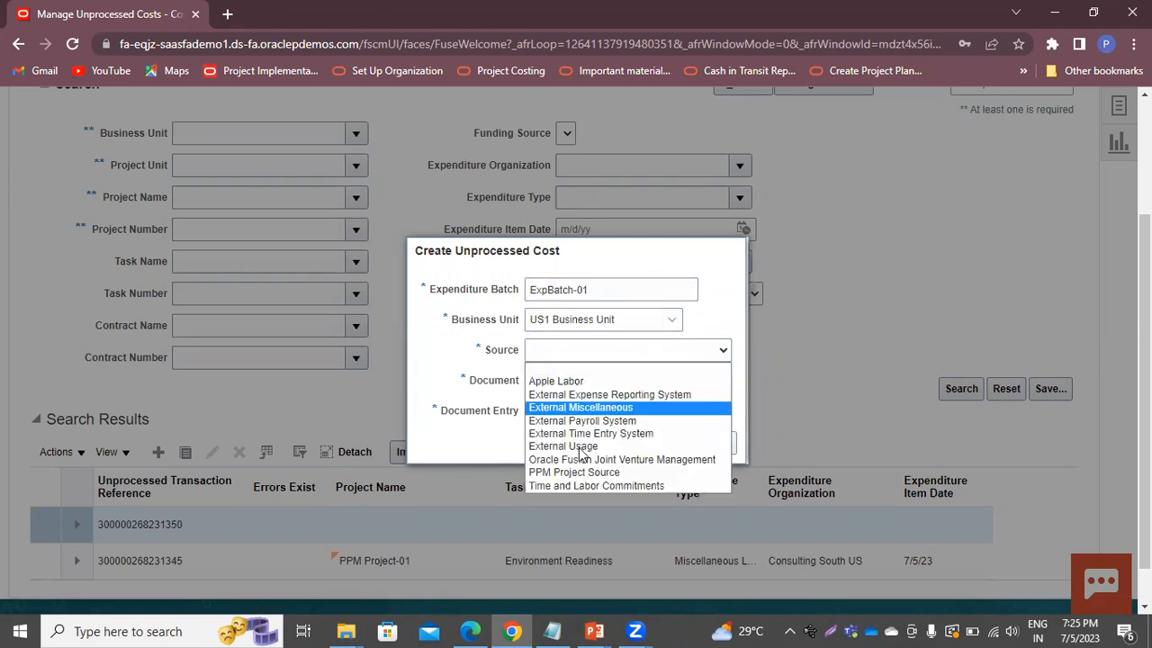
pyautogui.click(573, 472)
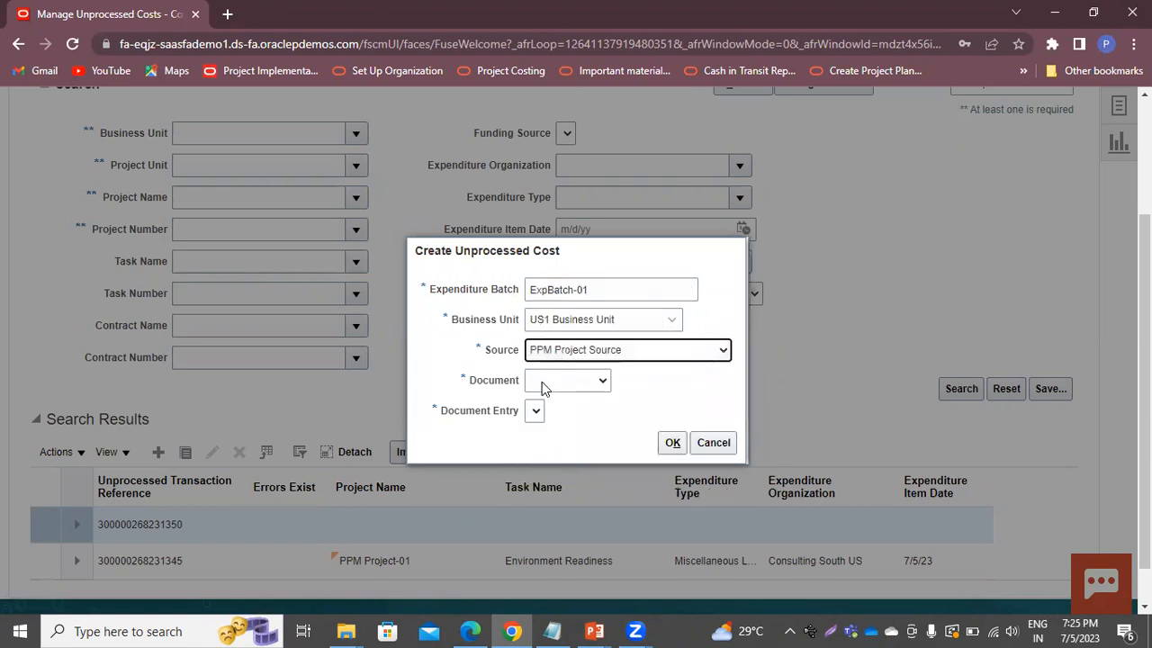
pyautogui.click(545, 387)
pyautogui.click(549, 427)
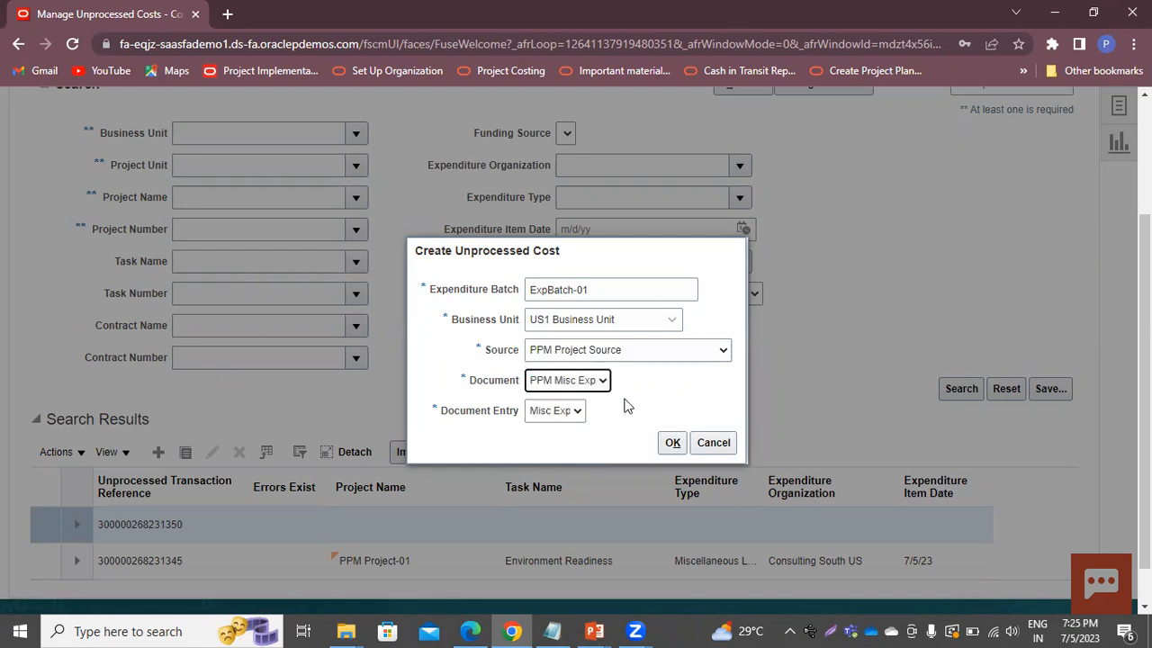
pyautogui.click(674, 443)
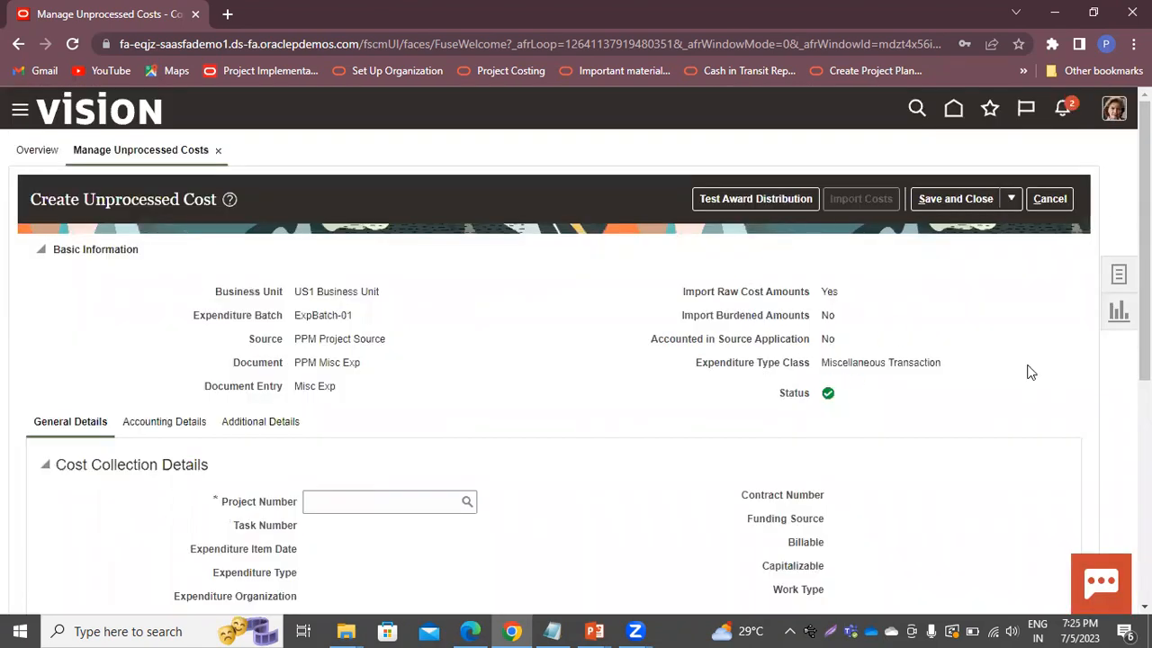
# Set project PPM-PRJ-01 and task 7.0 on the Misc Exp cost.
pyautogui.scroll(-3, 532, 461)
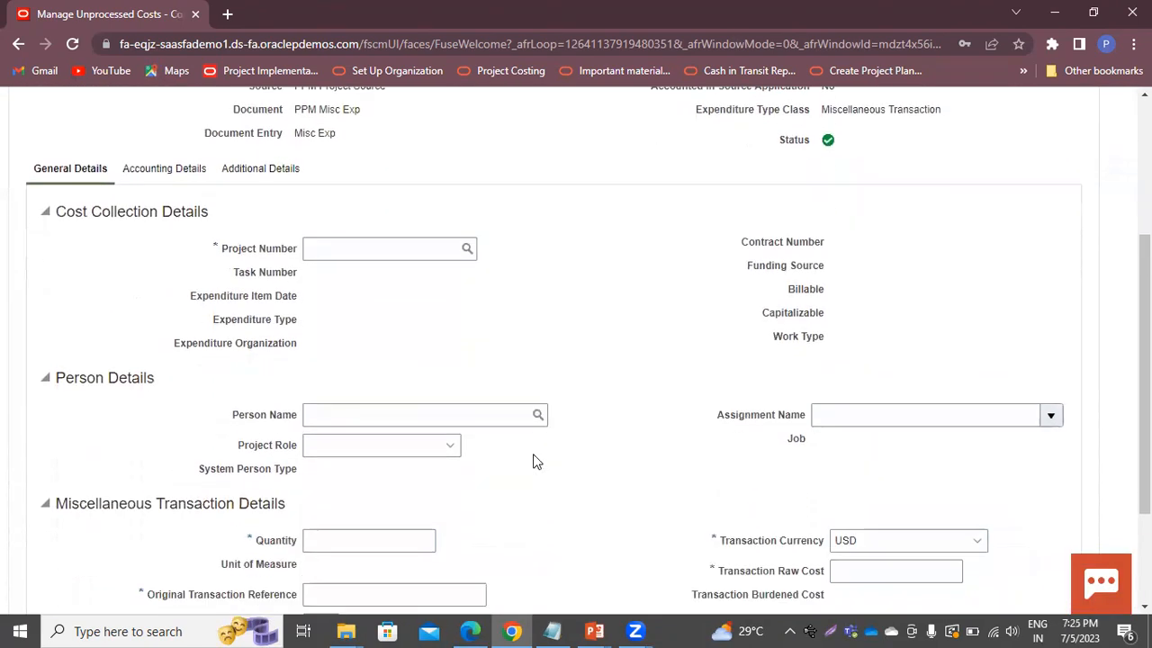
pyautogui.scroll(2, 533, 461)
pyautogui.scroll(-2, 533, 461)
pyautogui.scroll(1, 553, 296)
pyautogui.click(457, 334)
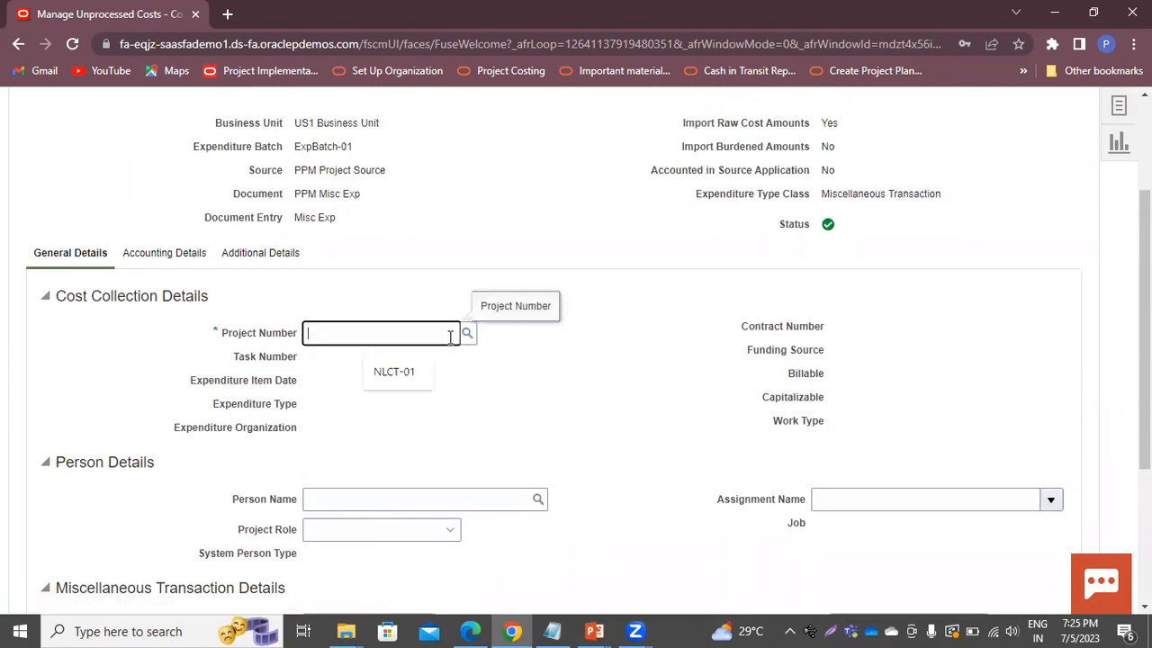
pyautogui.click(468, 334)
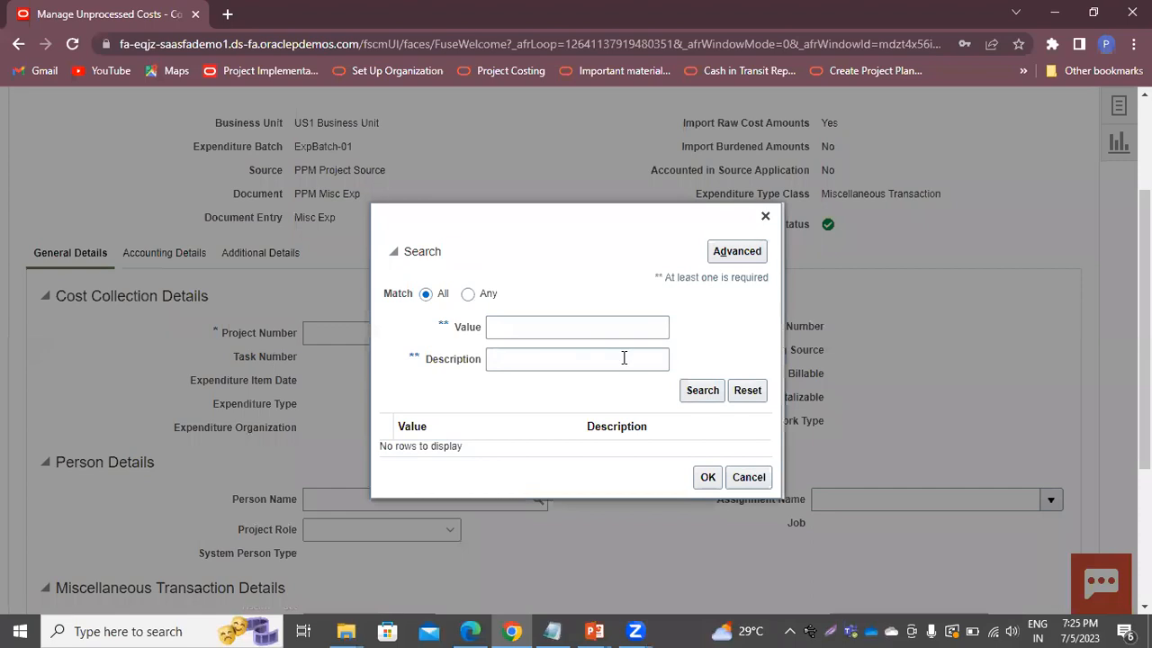
pyautogui.click(560, 334)
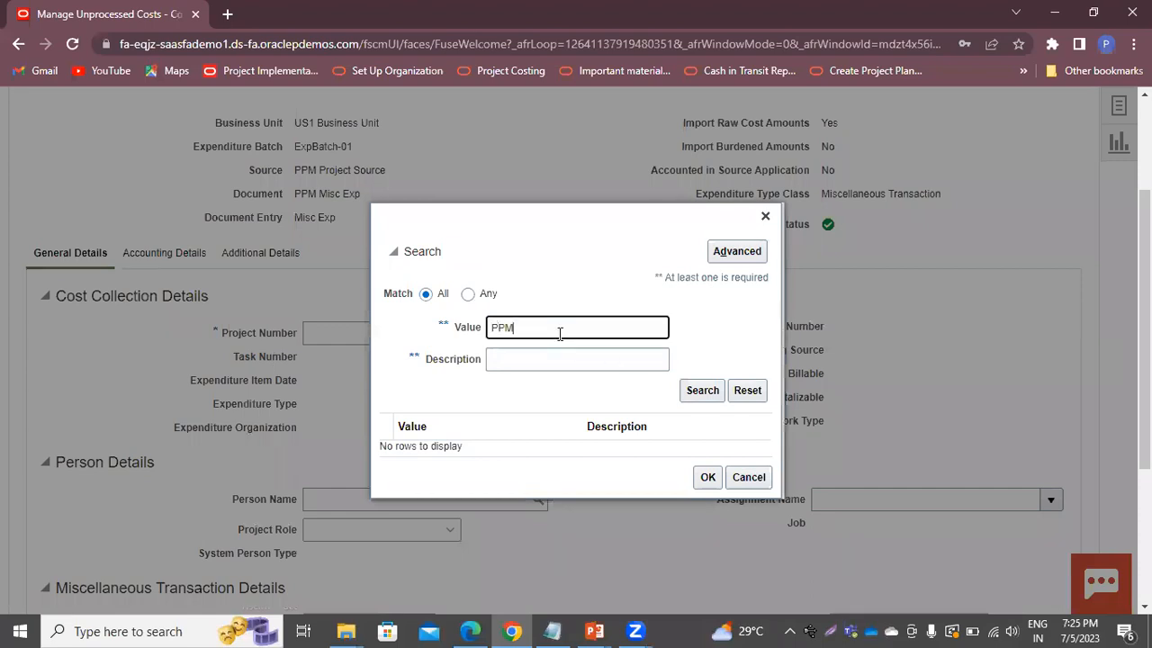
pyautogui.press('Return')
pyautogui.click(441, 454)
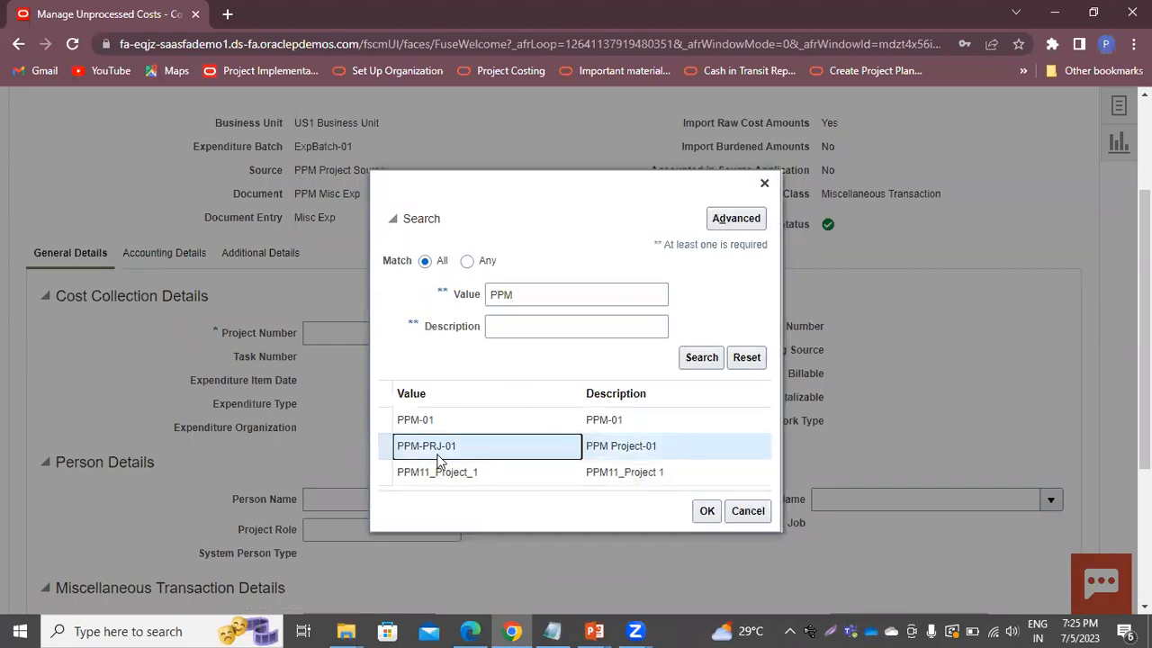
pyautogui.click(704, 510)
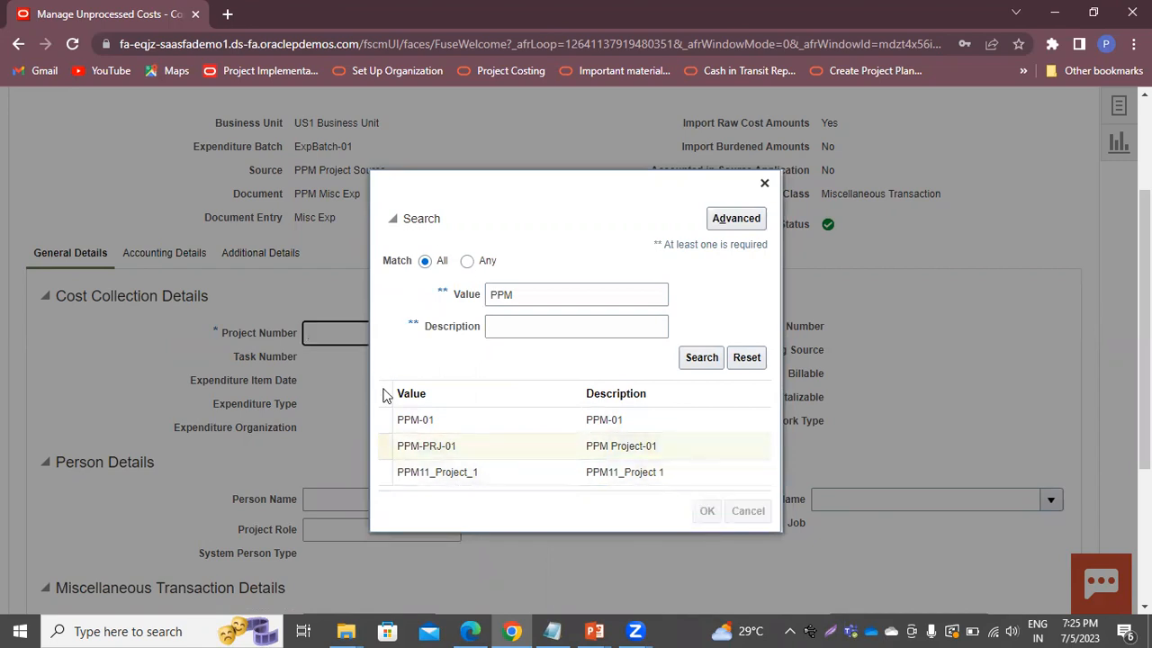
pyautogui.click(471, 364)
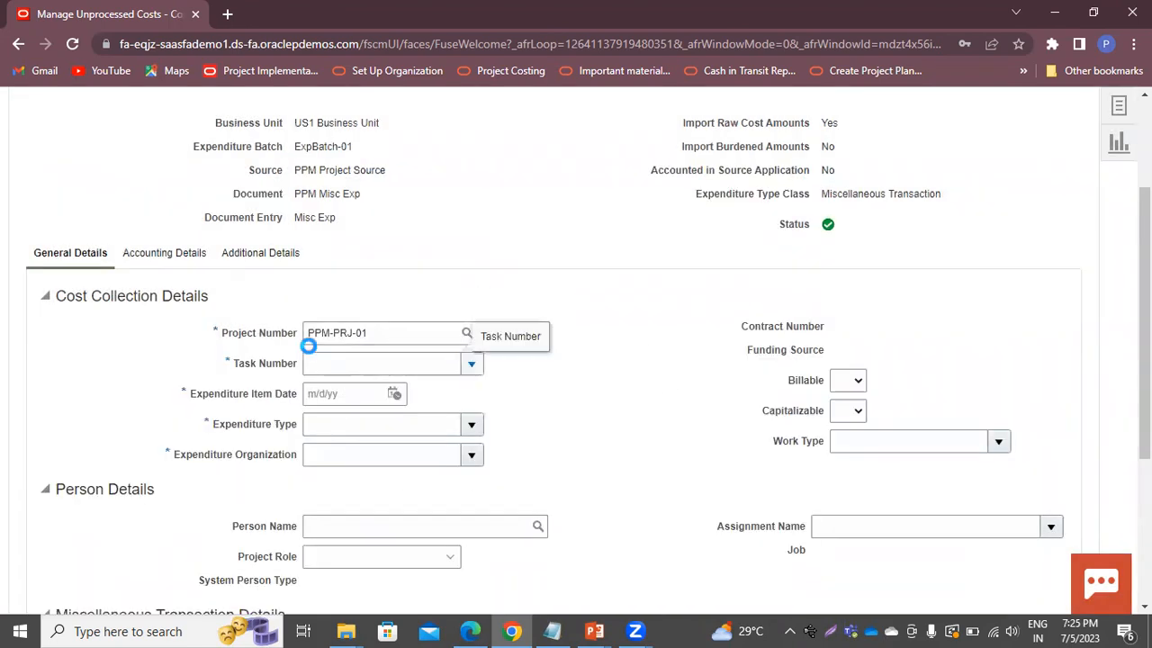
pyautogui.click(345, 394)
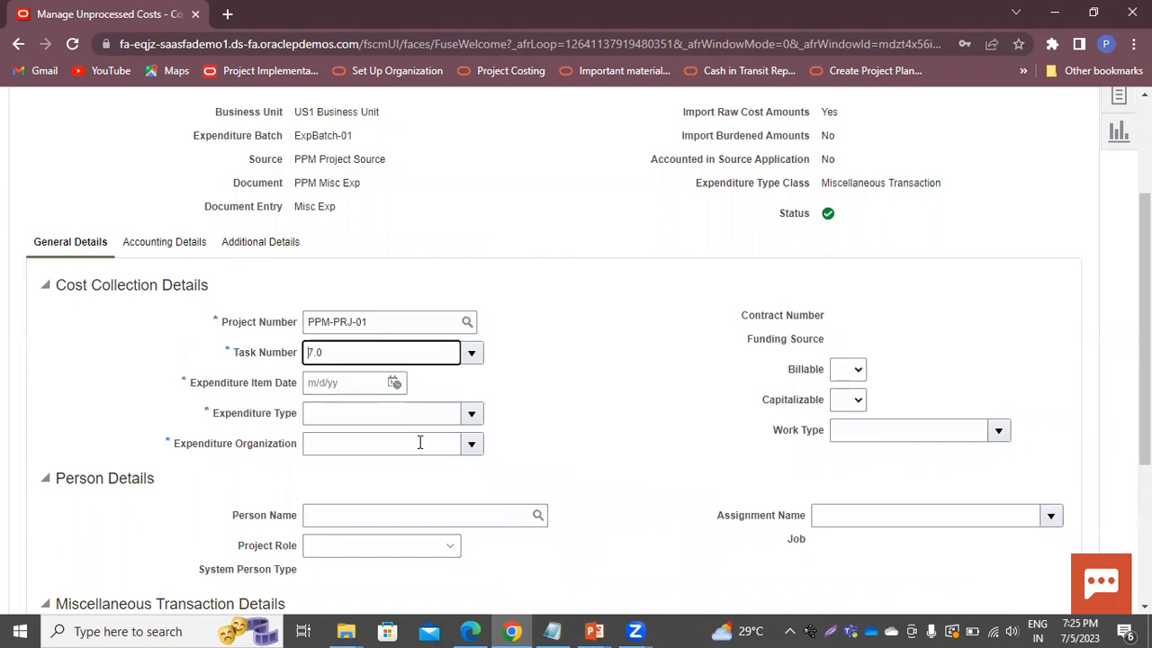
# Set expenditure date 7/5/23, type Airfare and organization Consulting US.
pyautogui.click(393, 382)
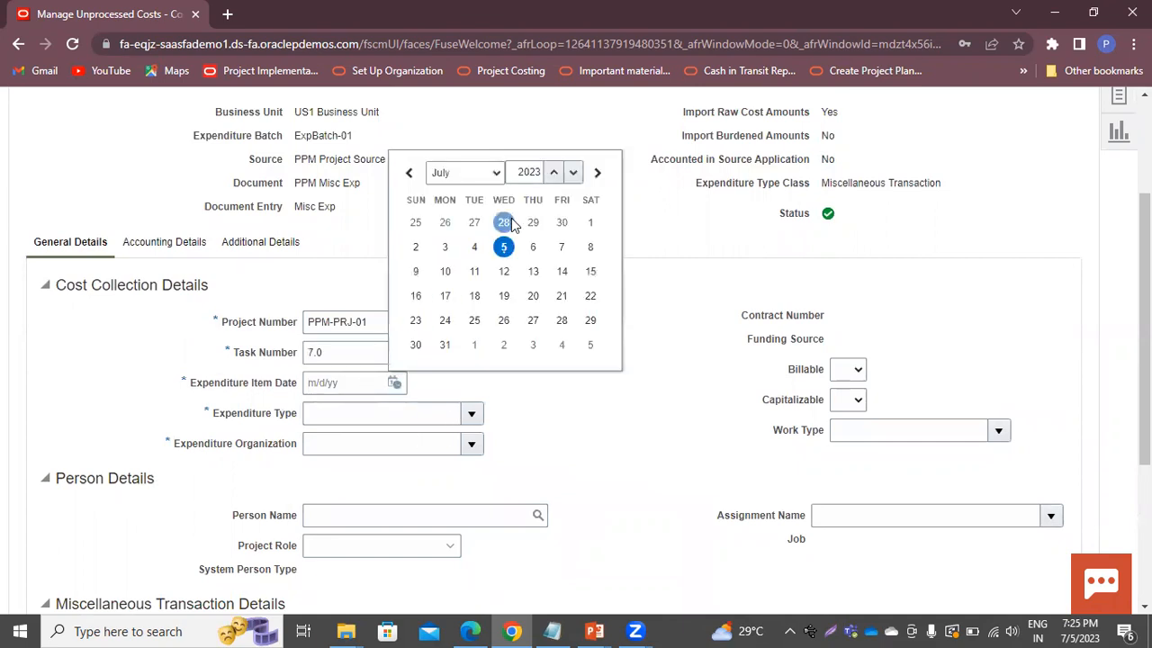
pyautogui.click(502, 247)
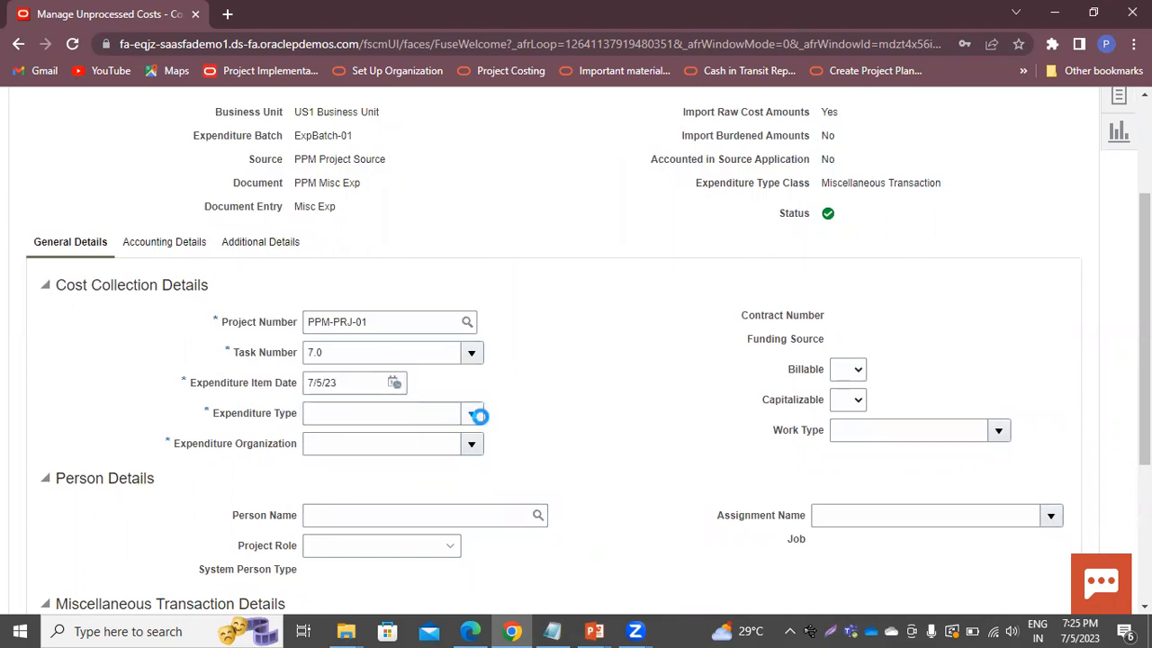
pyautogui.click(472, 413)
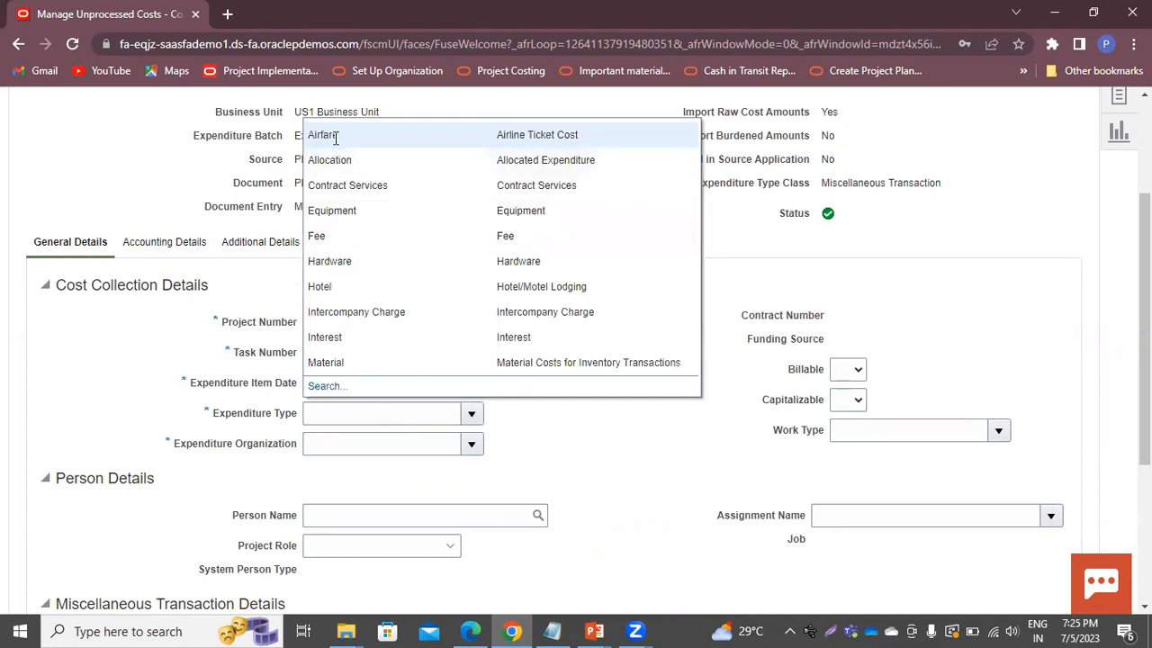
pyautogui.click(333, 133)
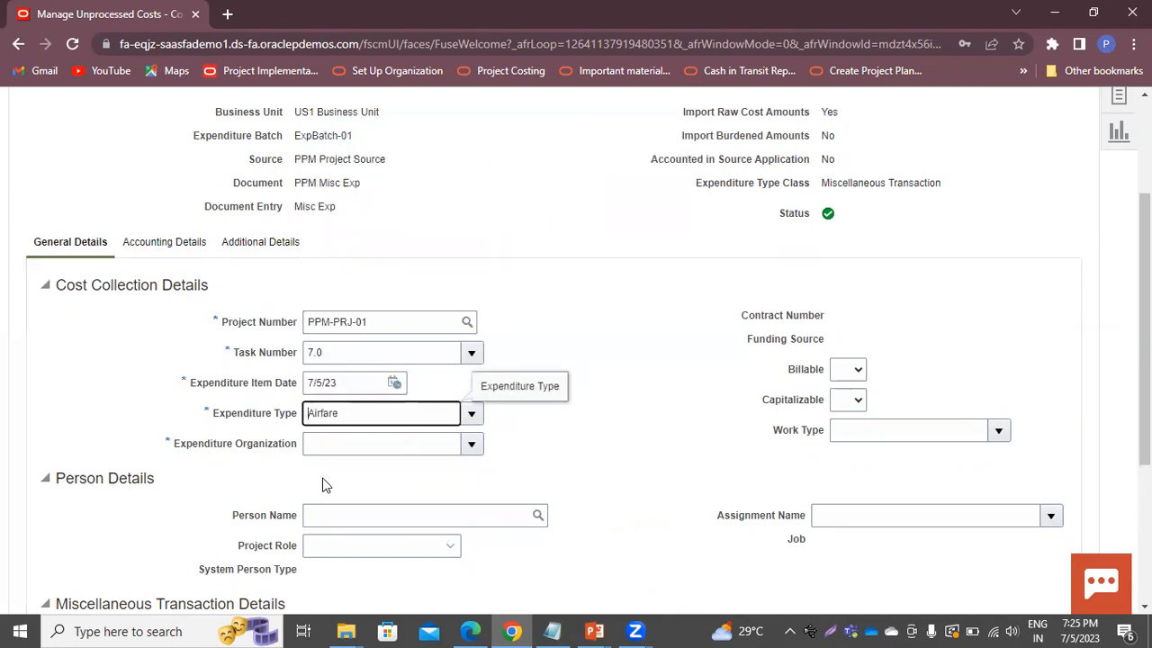
pyautogui.click(472, 443)
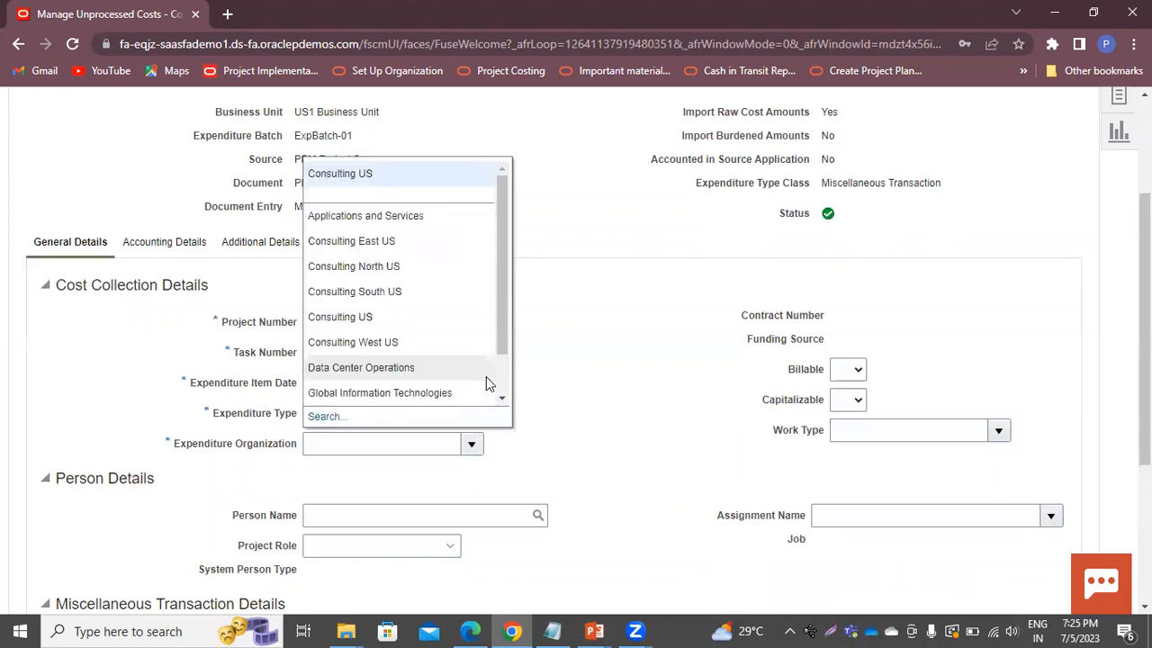
pyautogui.click(368, 173)
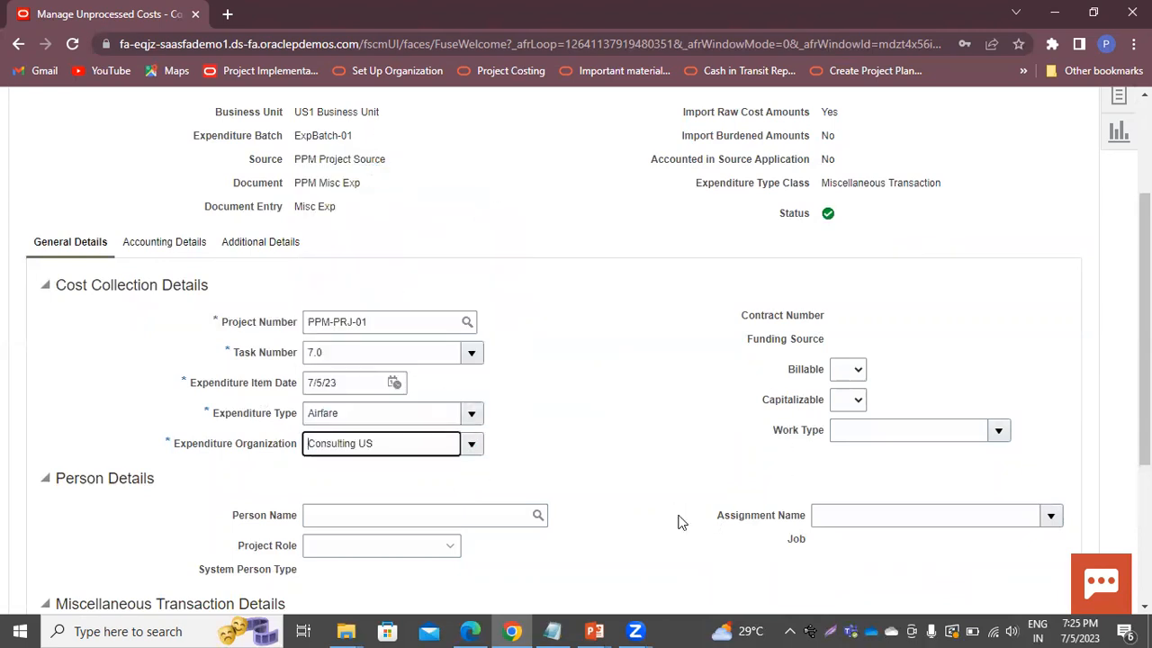
pyautogui.scroll(-3, 681, 522)
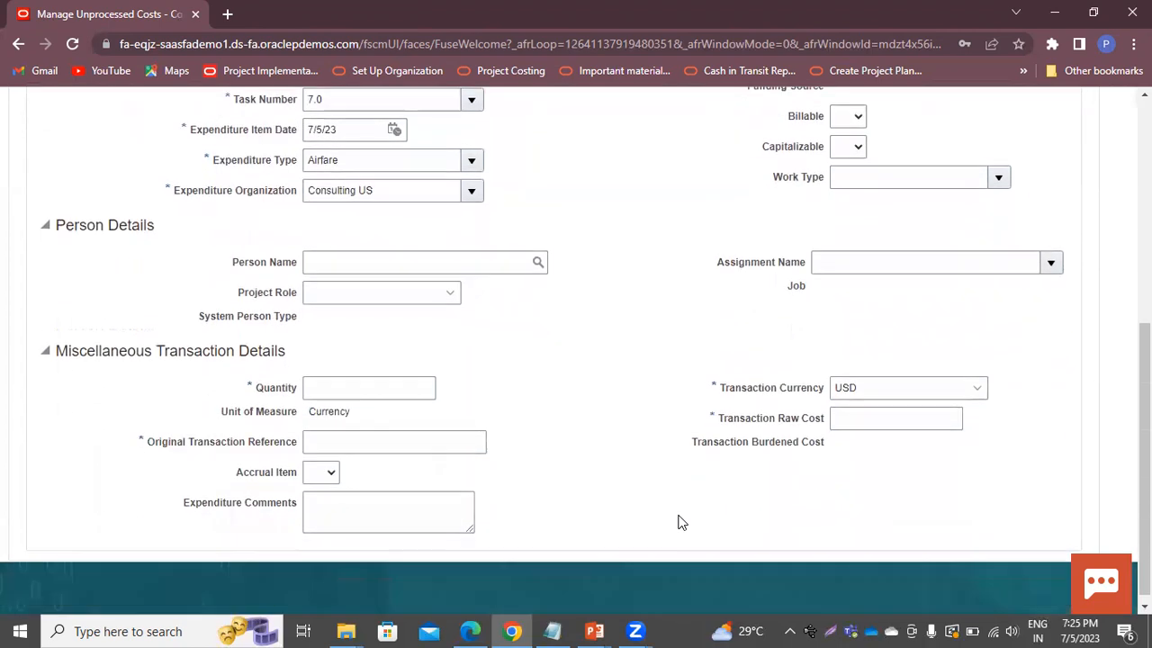
# Enter quantity 10, raw cost 10,000.00 and original transaction reference PI-02 for the airfare cost.
pyautogui.click(374, 386)
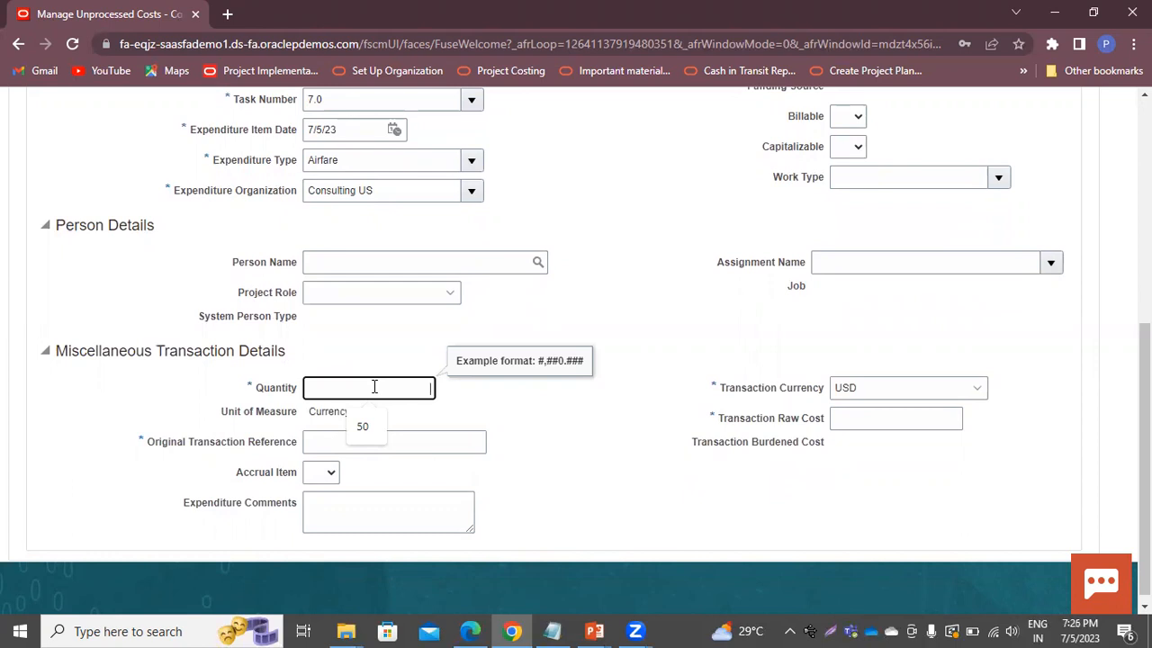
pyautogui.write('10')
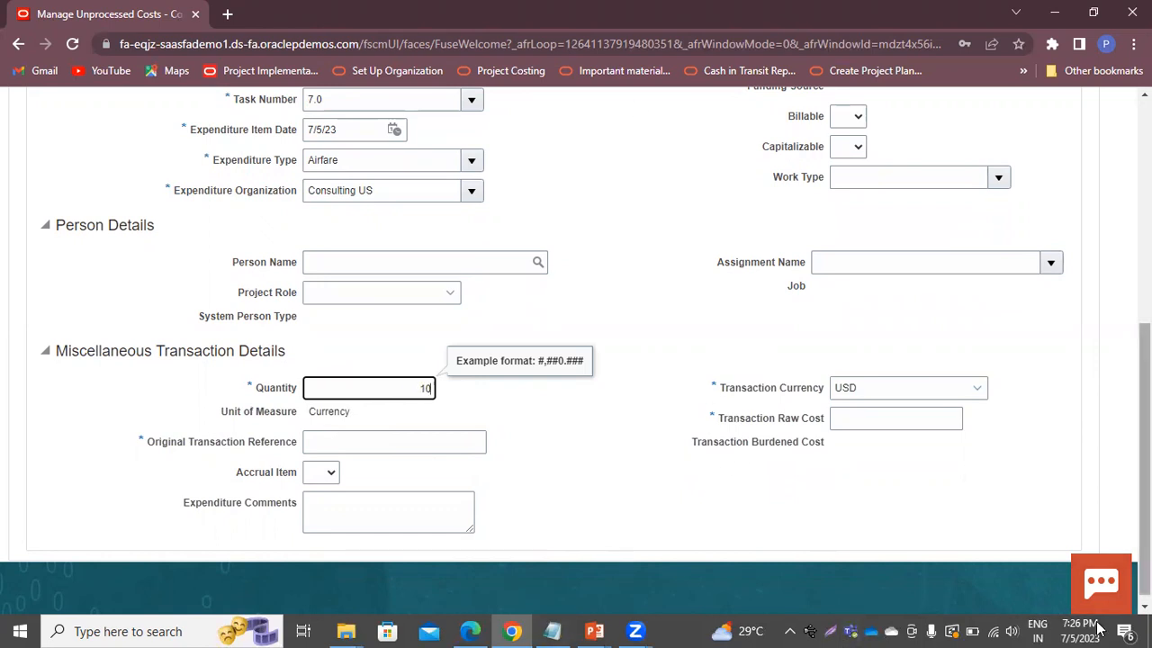
pyautogui.click(870, 416)
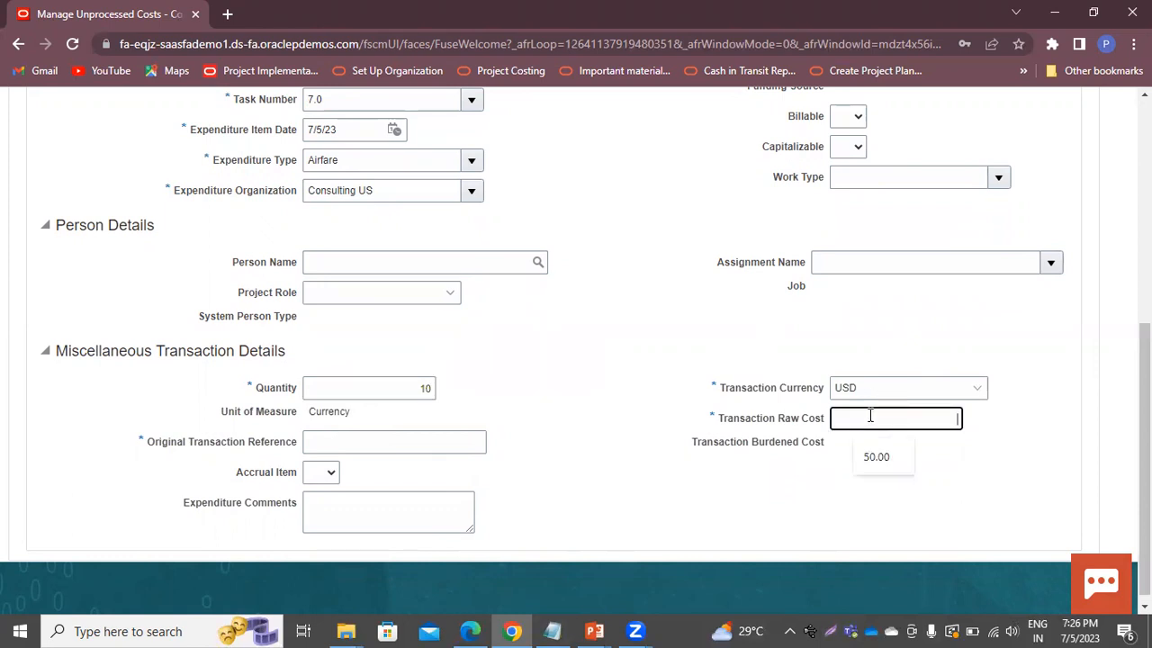
pyautogui.write('10000')
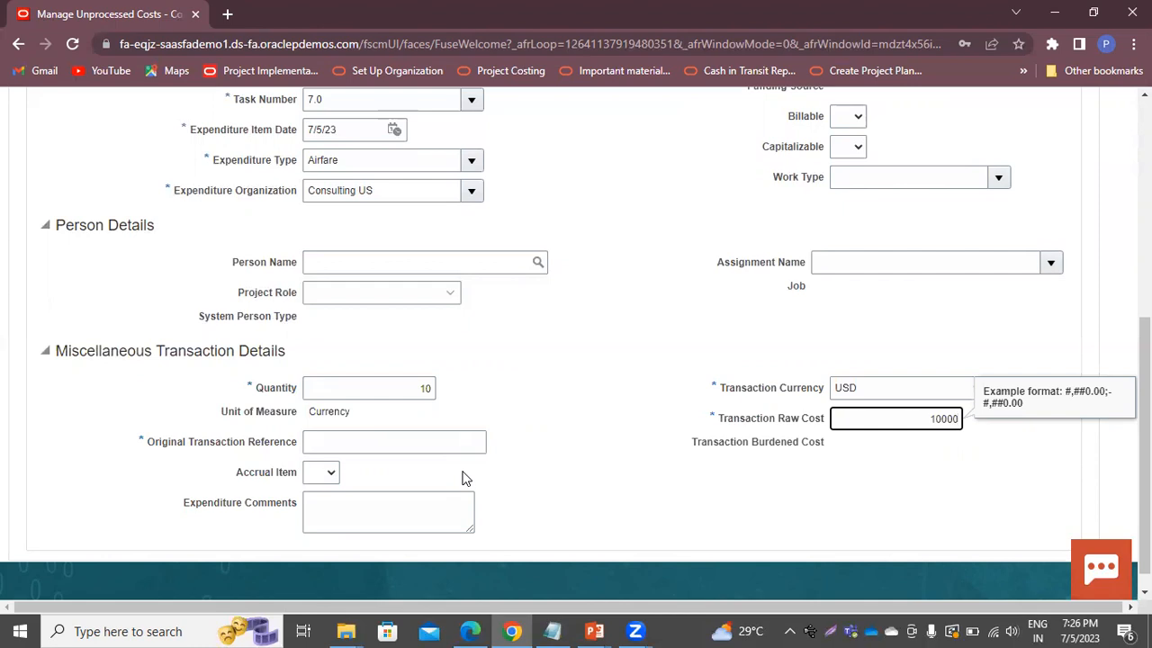
pyautogui.click(354, 443)
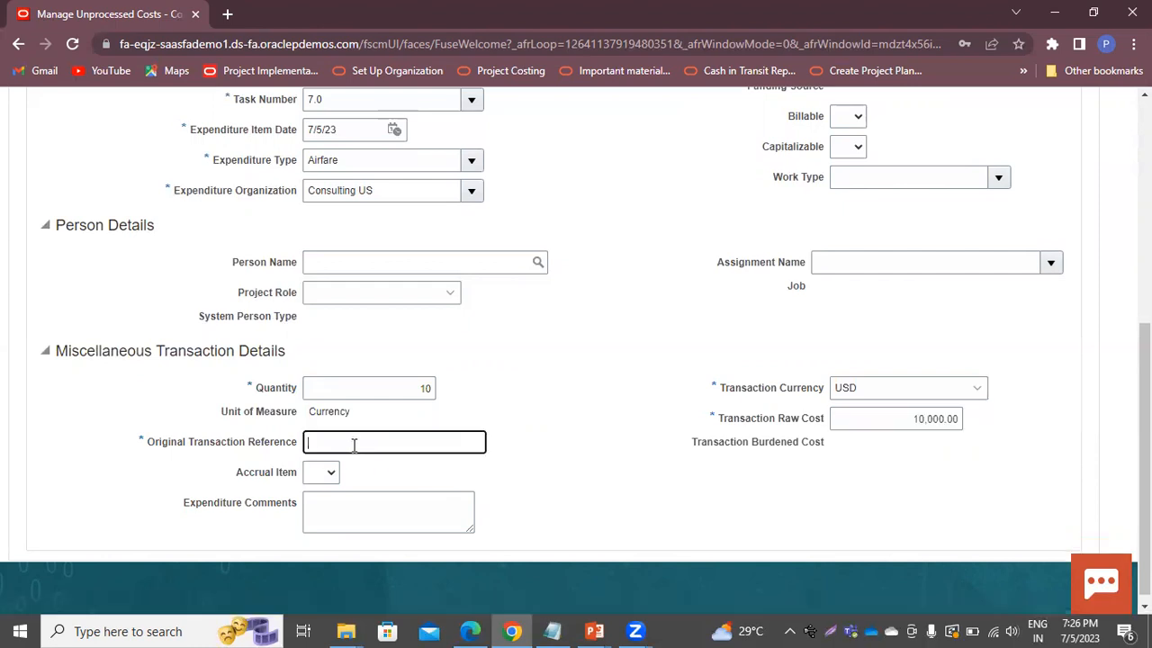
pyautogui.write('PI-02')
pyautogui.scroll(5, 568, 398)
pyautogui.click(1012, 187)
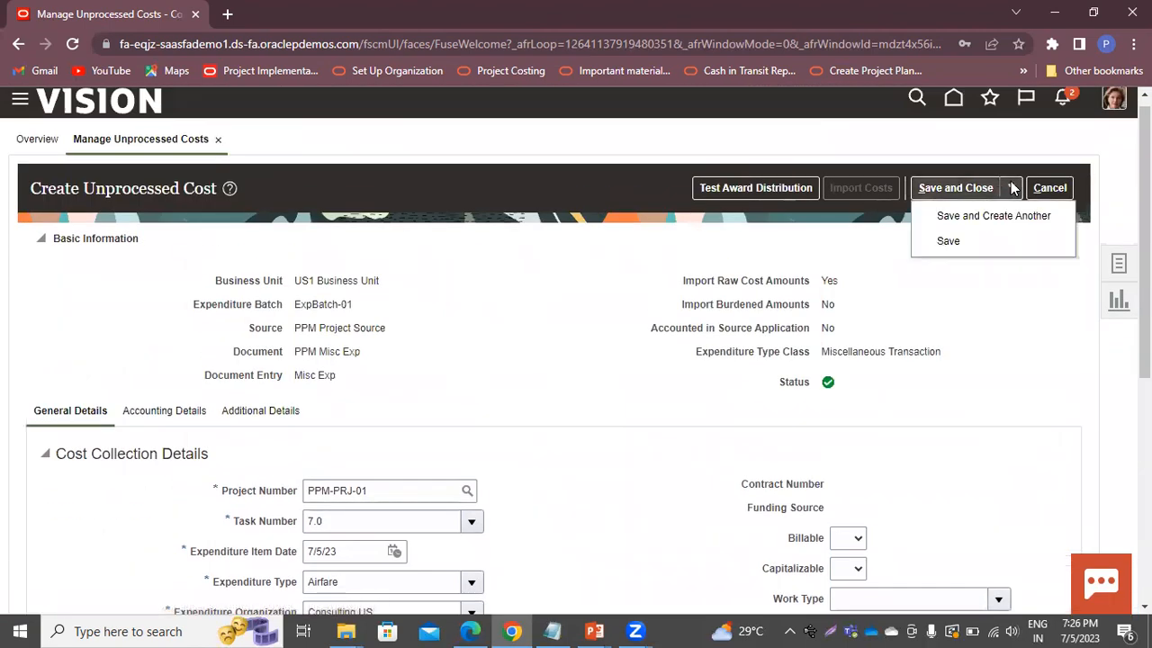
# Save the airfare cost, start a new one and set its project to PPM-PRJ-01.
pyautogui.click(980, 217)
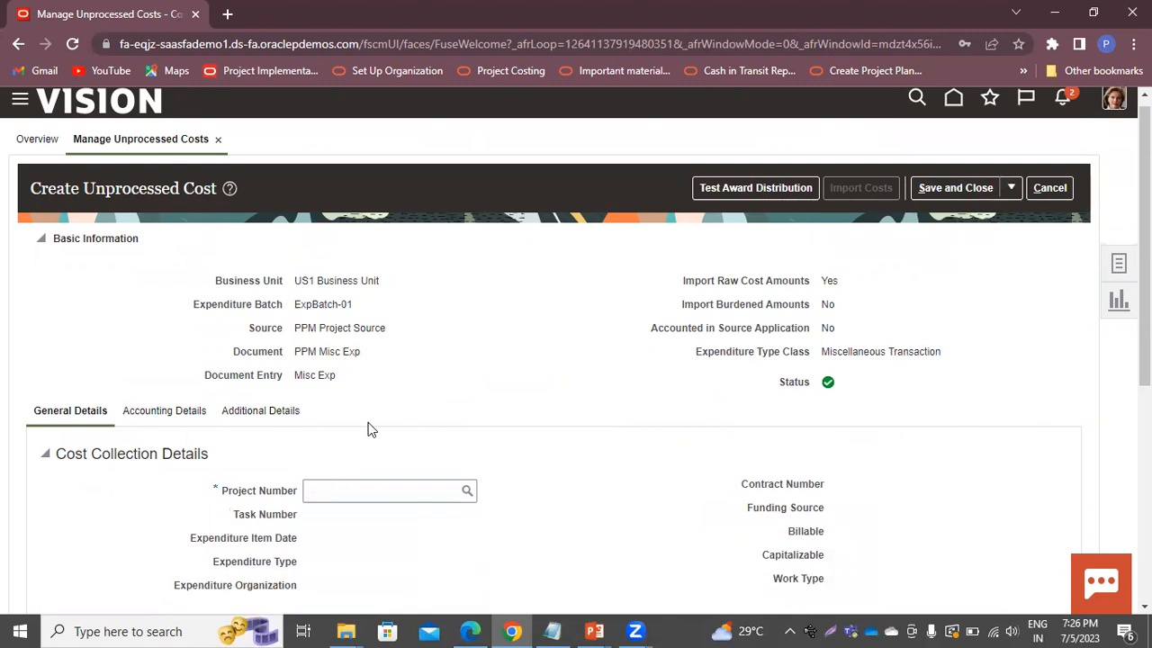
pyautogui.click(440, 490)
pyautogui.write('PPM')
pyautogui.press('Tab')
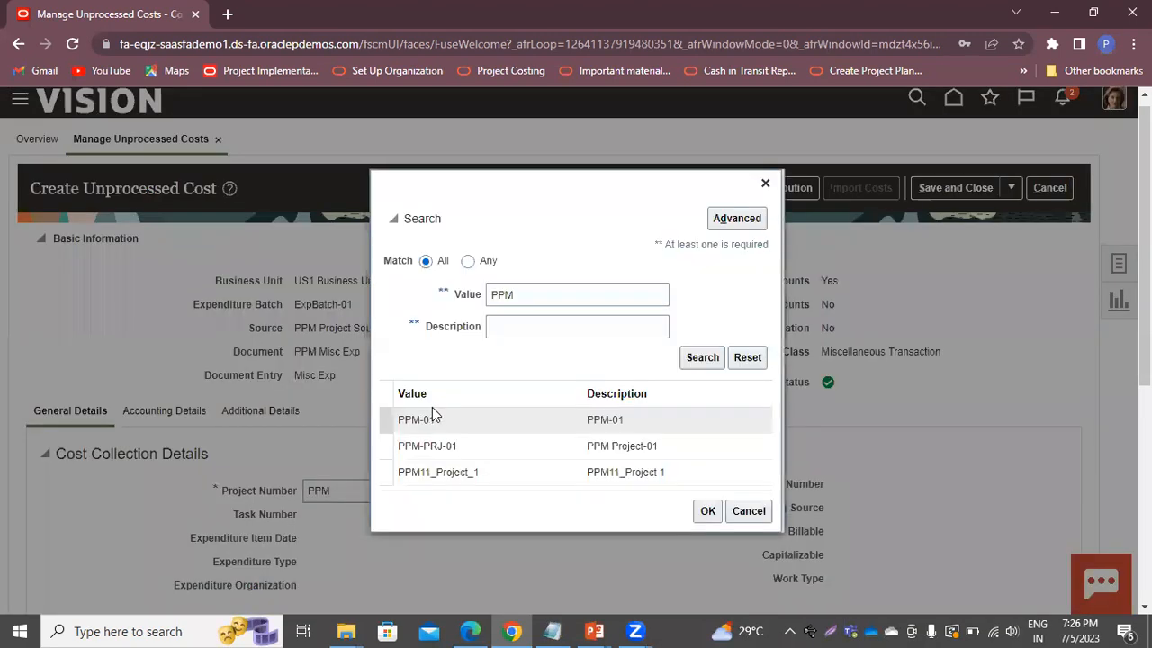
pyautogui.click(561, 443)
pyautogui.click(707, 511)
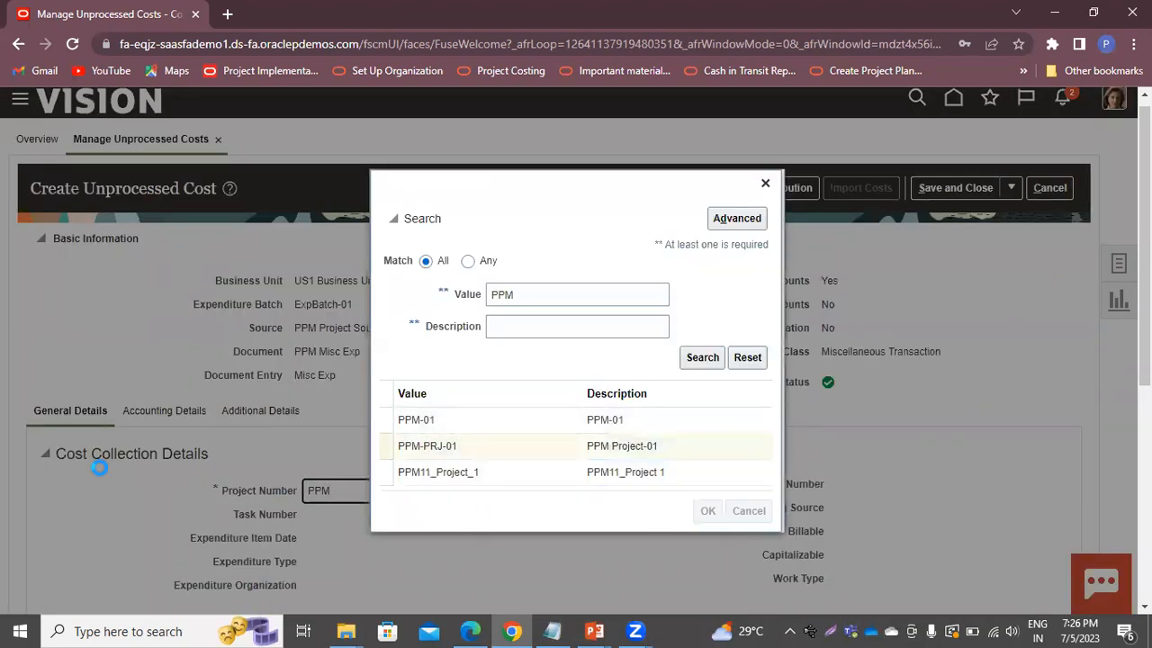
# Set task 7.0 and expenditure item date 7/5/23 on the new cost.
pyautogui.scroll(-1, 599, 464)
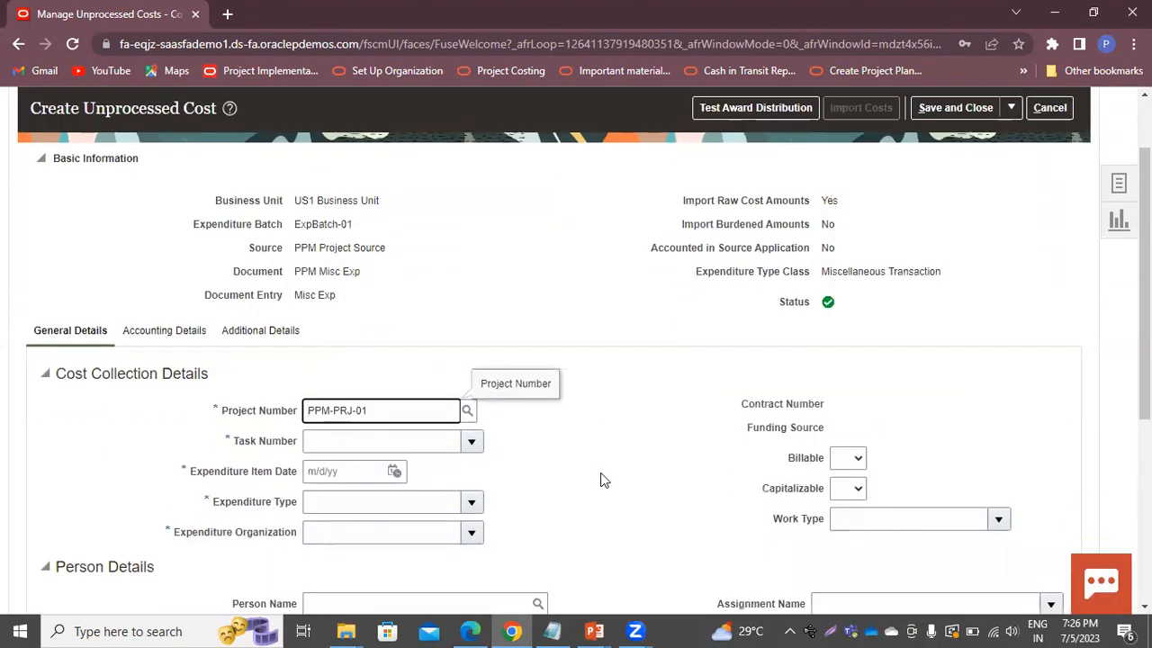
pyautogui.click(471, 438)
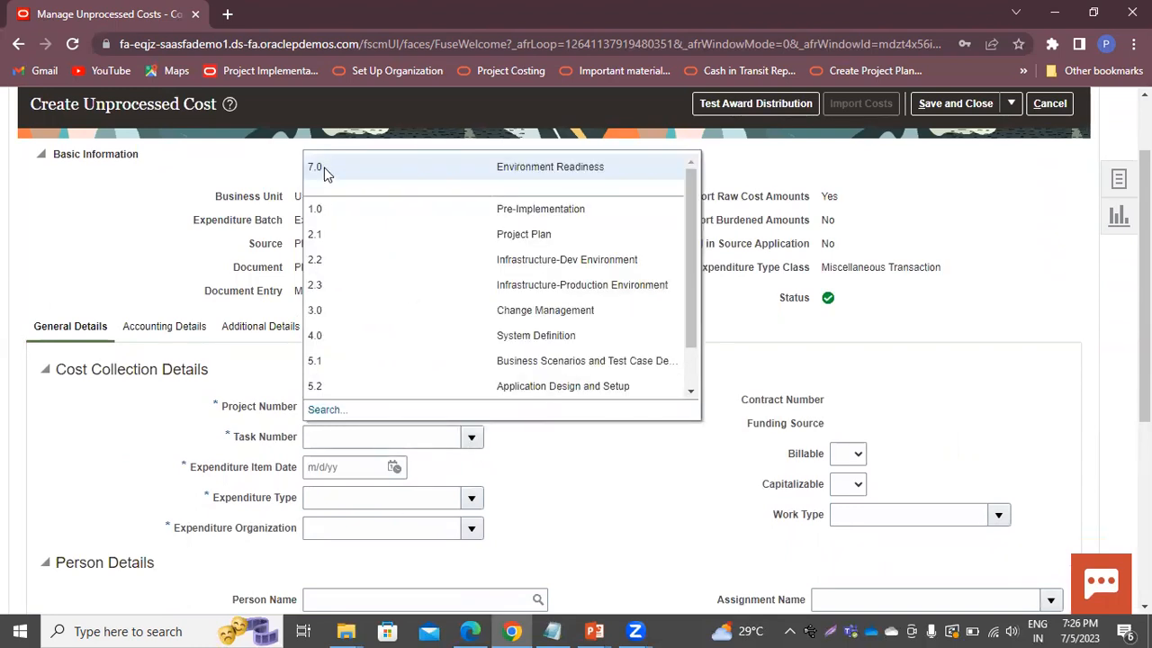
pyautogui.click(323, 167)
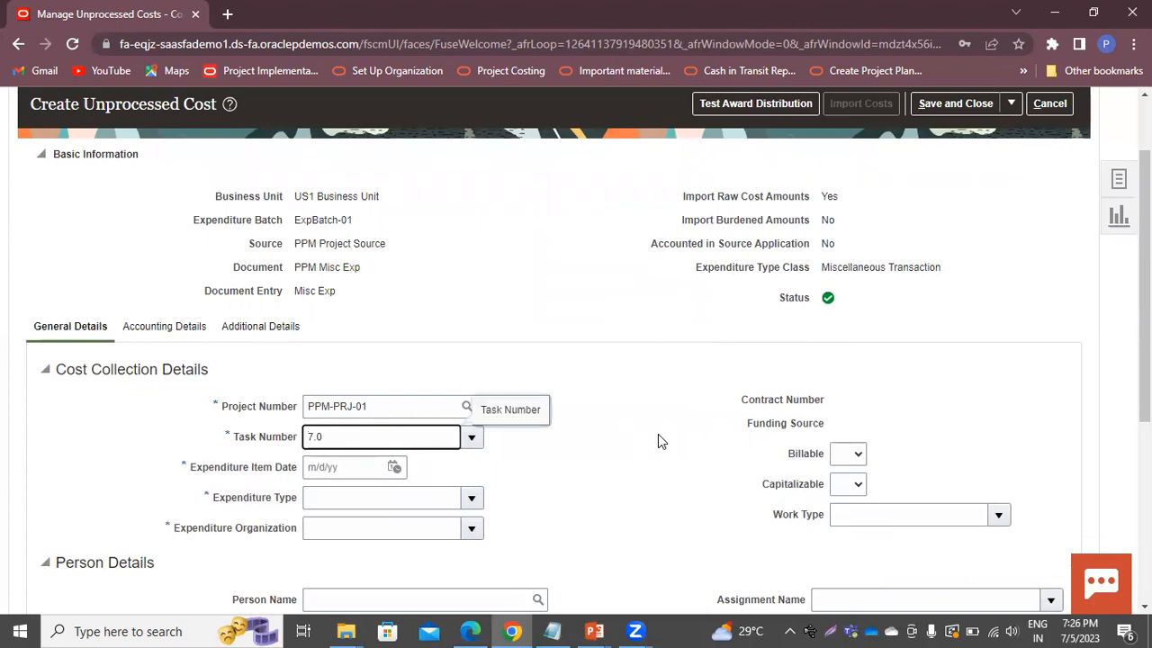
pyautogui.scroll(-3, 658, 434)
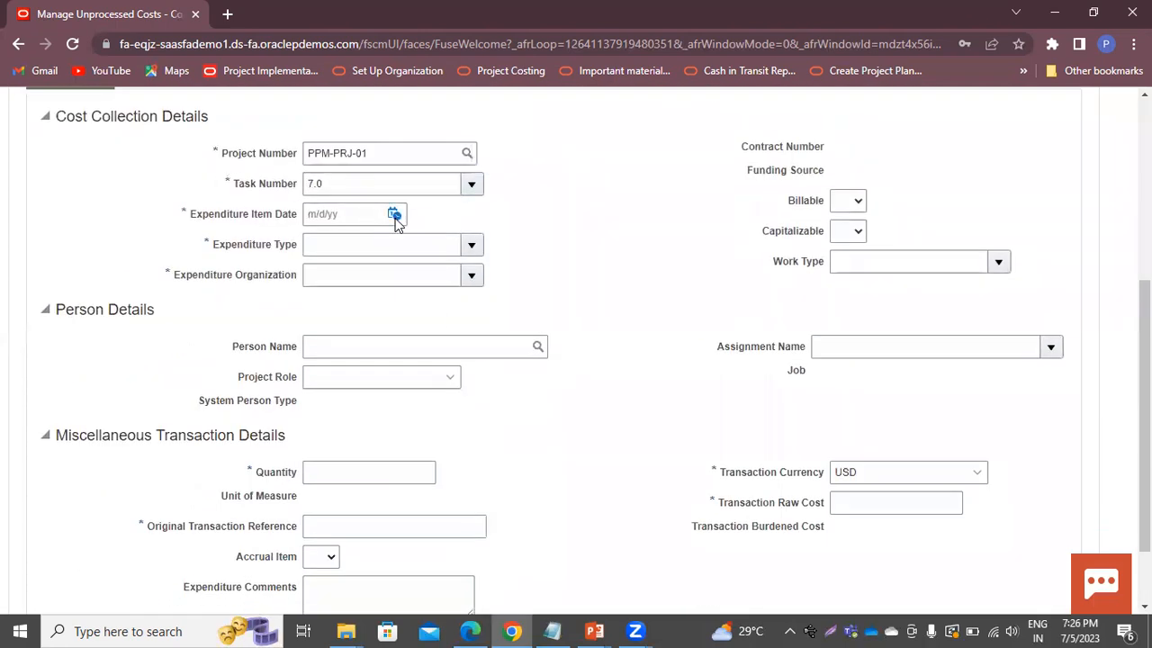
pyautogui.click(394, 216)
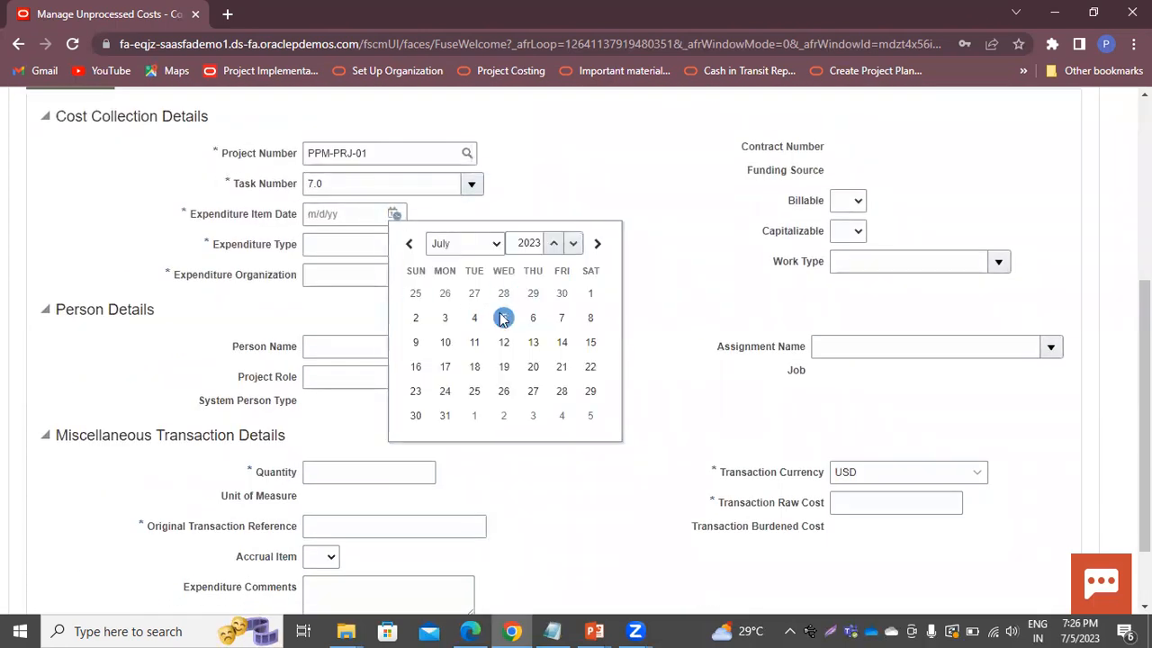
pyautogui.click(503, 318)
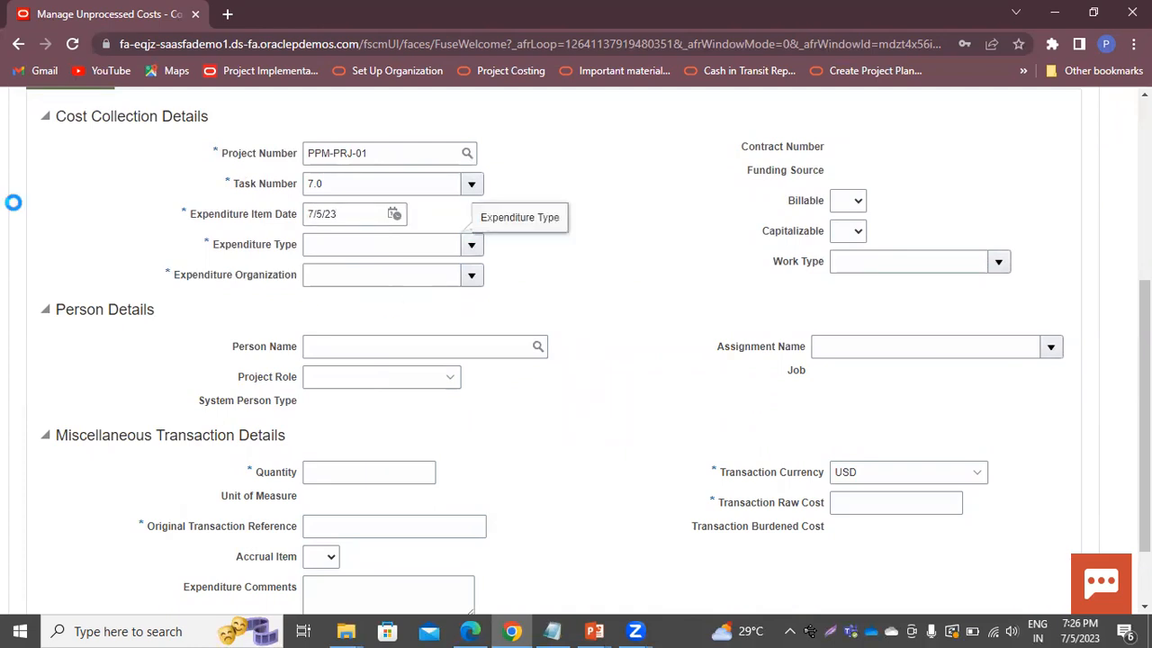
pyautogui.click(471, 244)
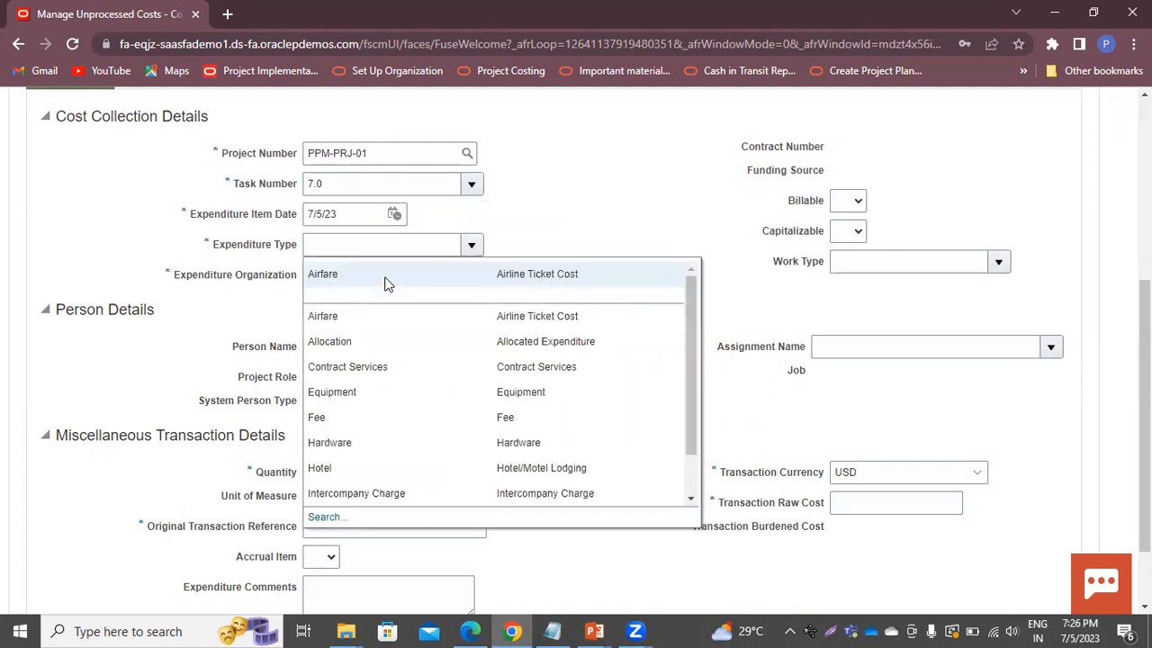
pyautogui.click(322, 518)
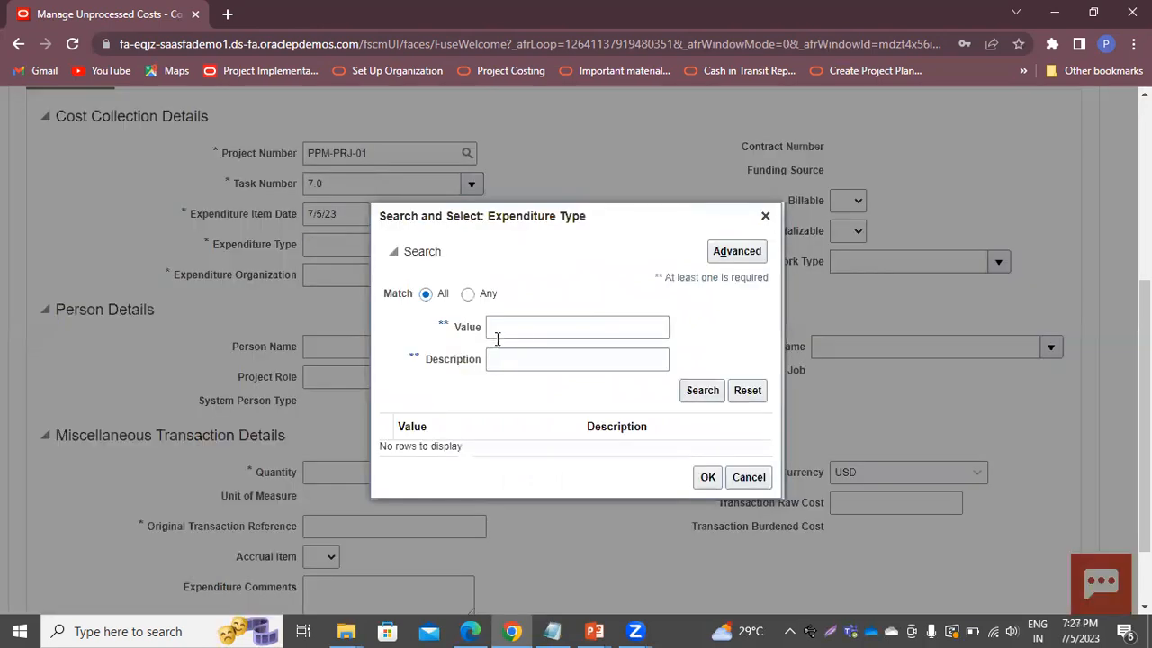
pyautogui.click(526, 325)
# Search expenditure types by description 'other' and select Other Expenses.
pyautogui.click(521, 353)
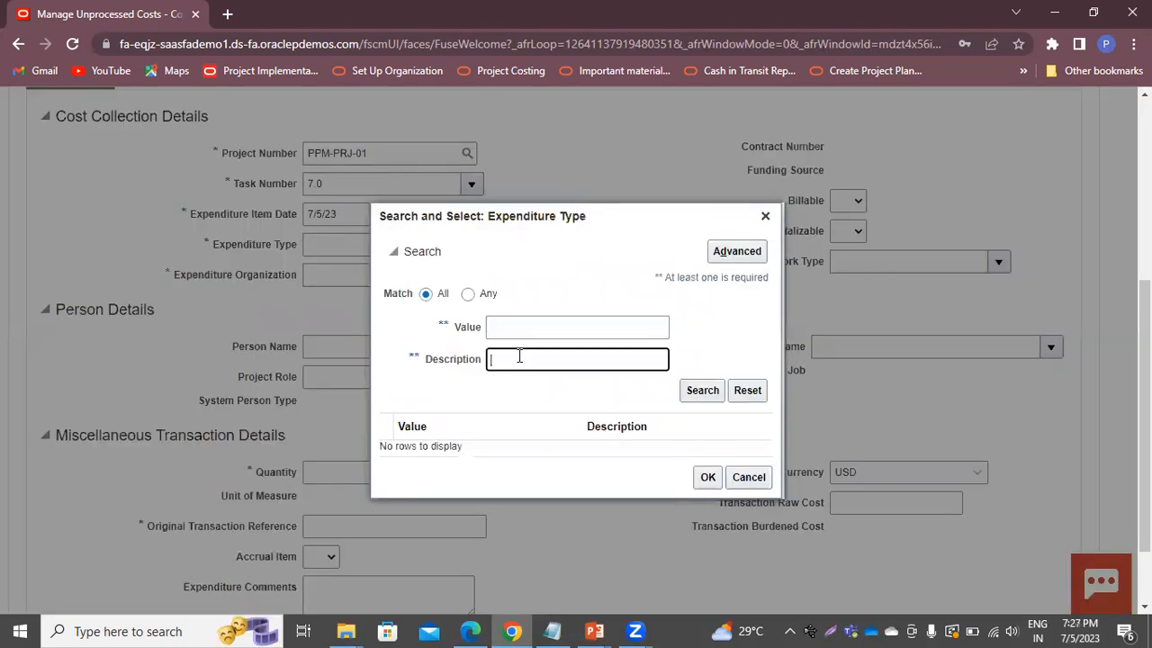
pyautogui.write('other')
pyautogui.press('Return')
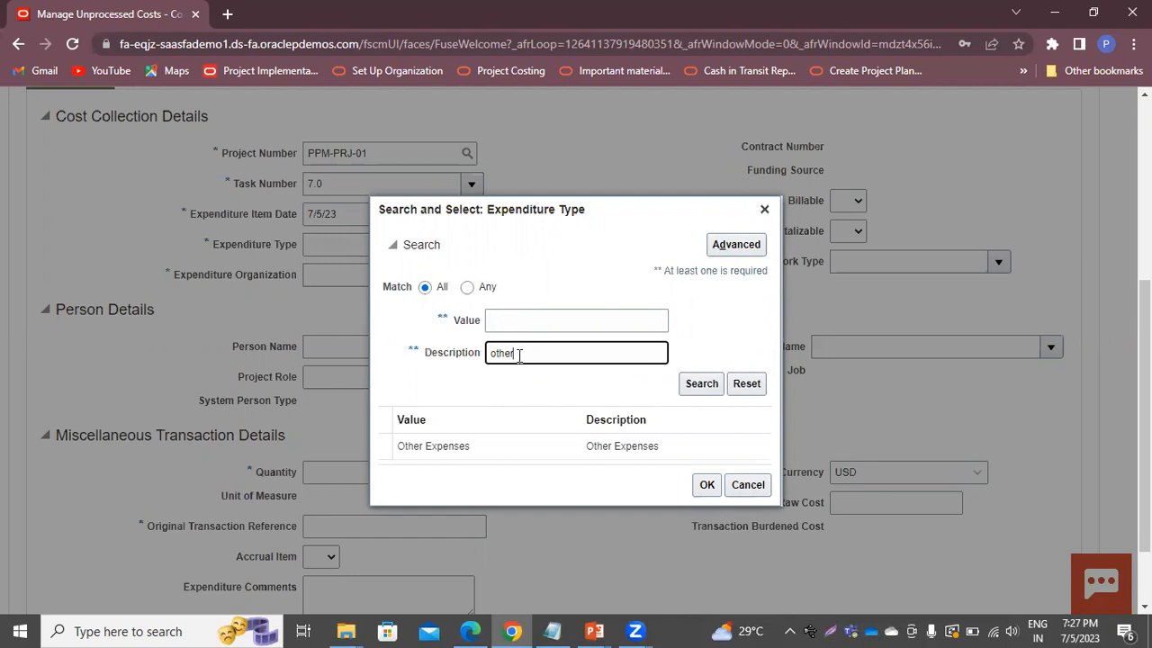
pyautogui.click(586, 445)
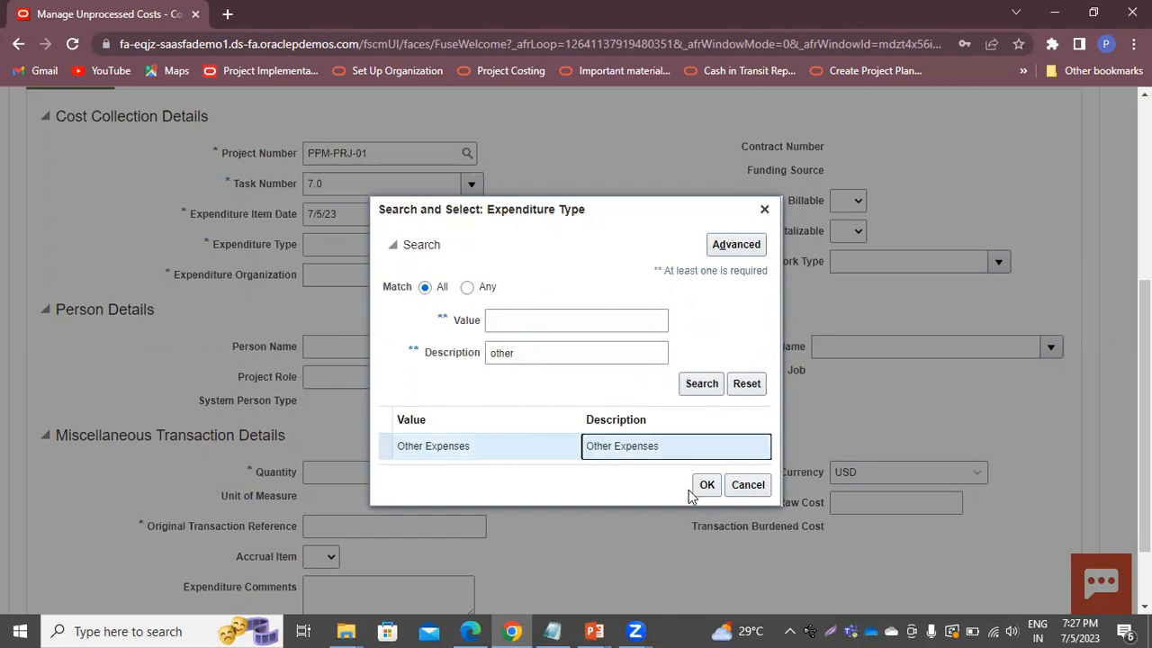
pyautogui.click(695, 494)
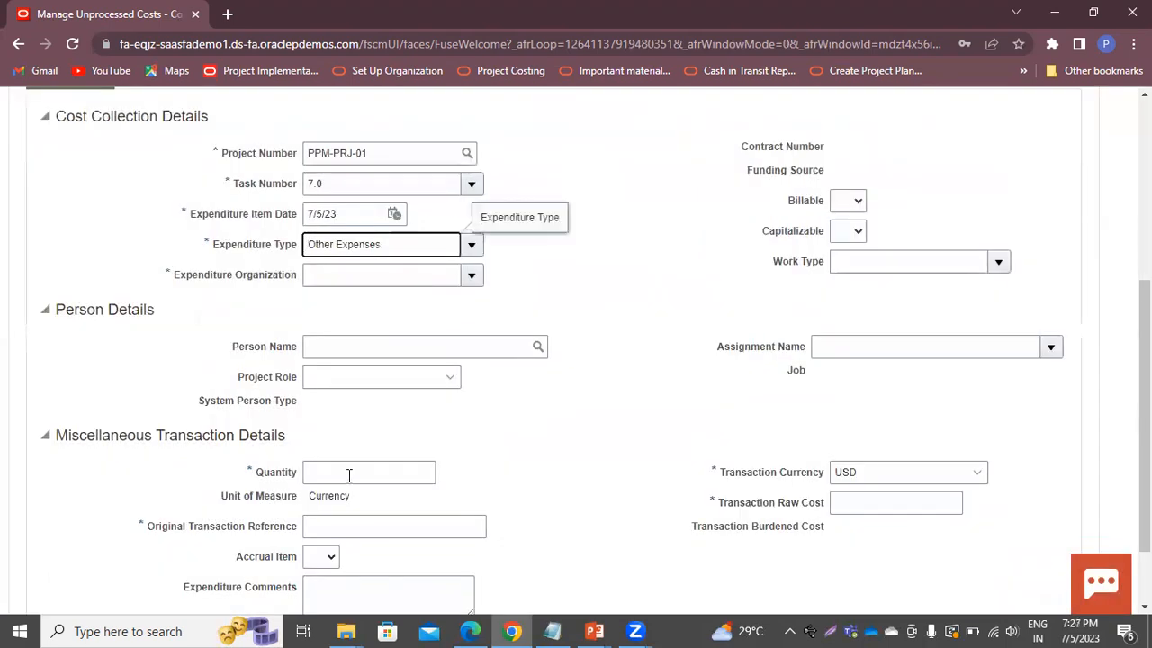
pyautogui.click(349, 473)
# Enter quantity 50 and raw cost 500, then save, which flags two missing required values.
pyautogui.write('50')
pyautogui.click(912, 500)
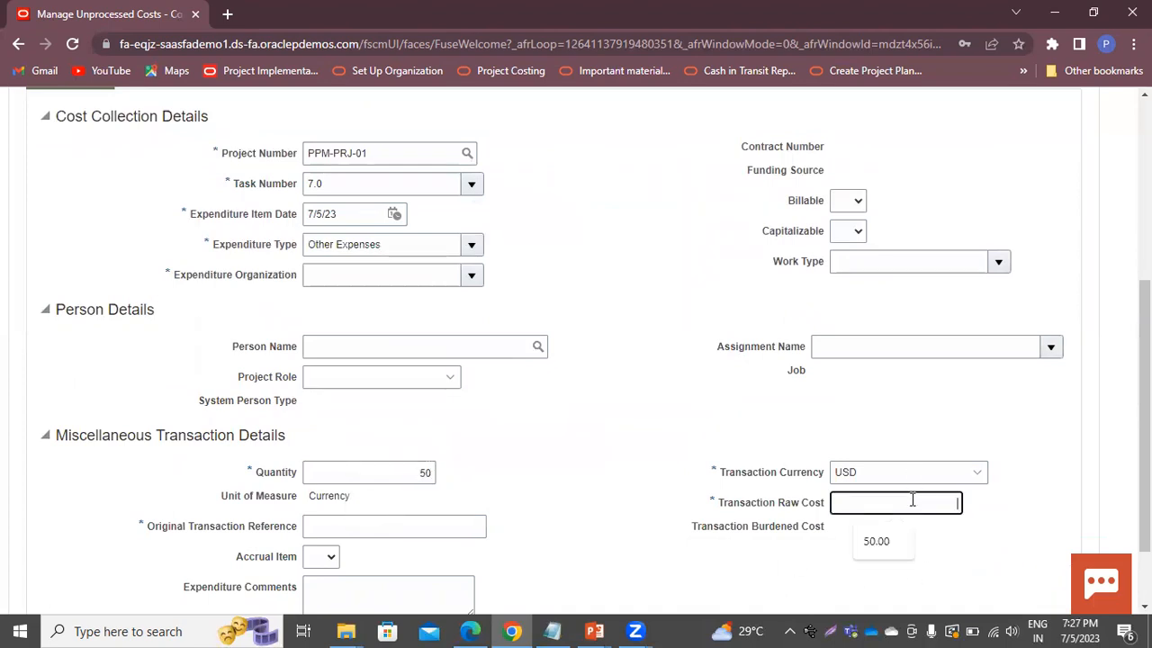
pyautogui.write('500')
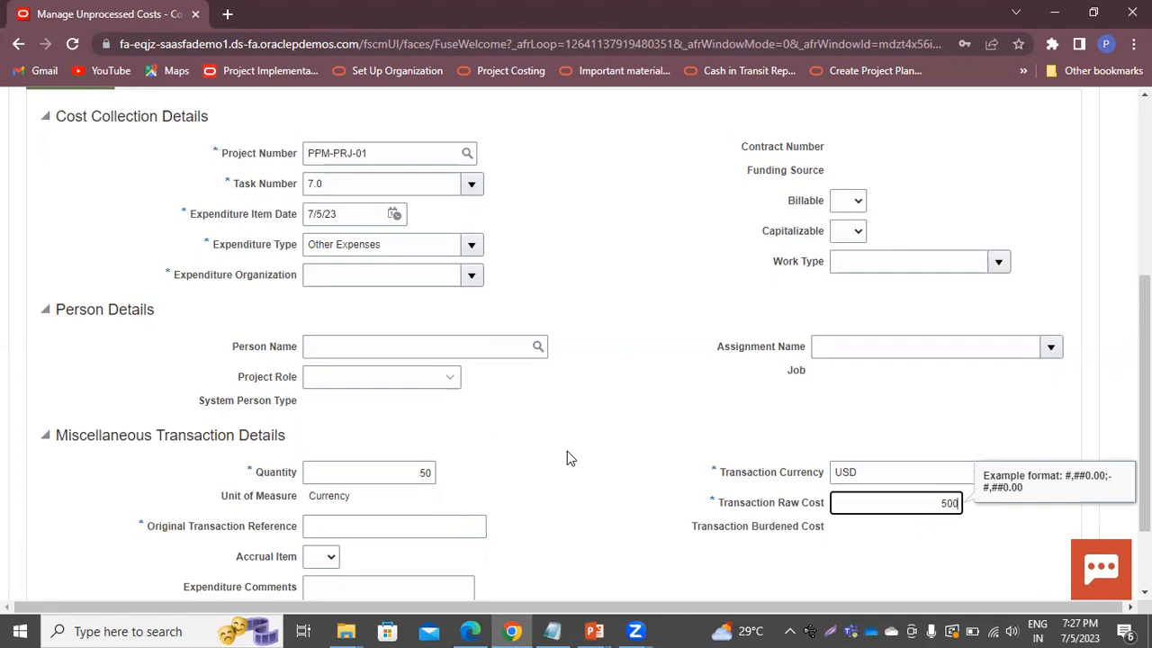
pyautogui.scroll(-2, 625, 491)
pyautogui.scroll(5, 625, 491)
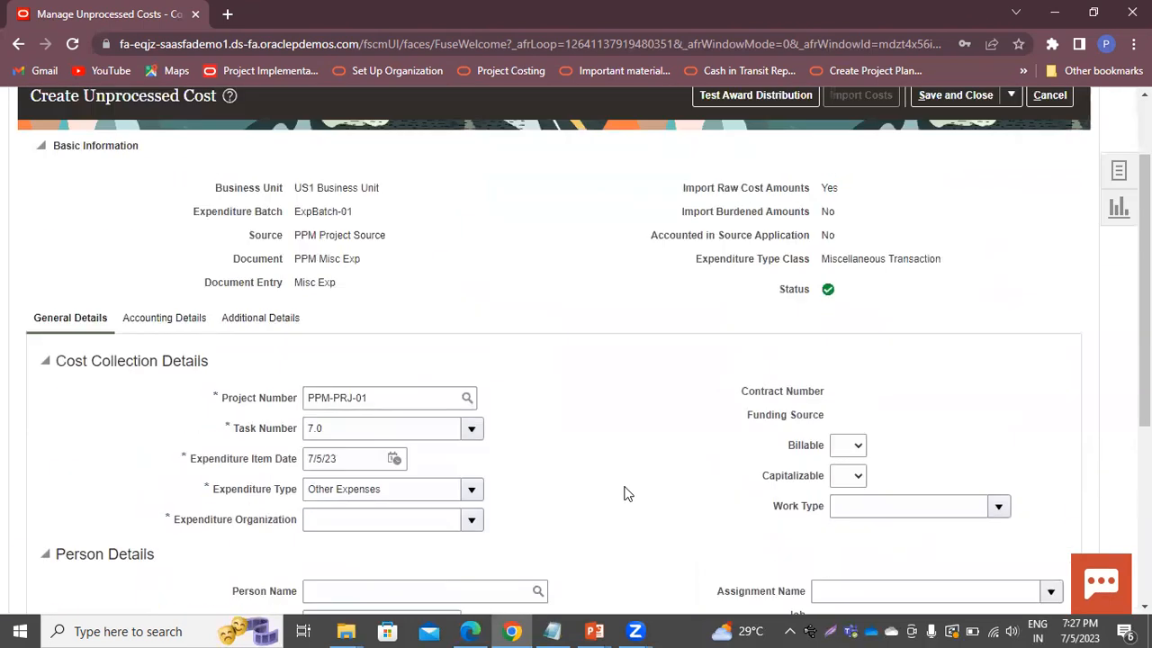
pyautogui.click(1011, 94)
pyautogui.click(993, 123)
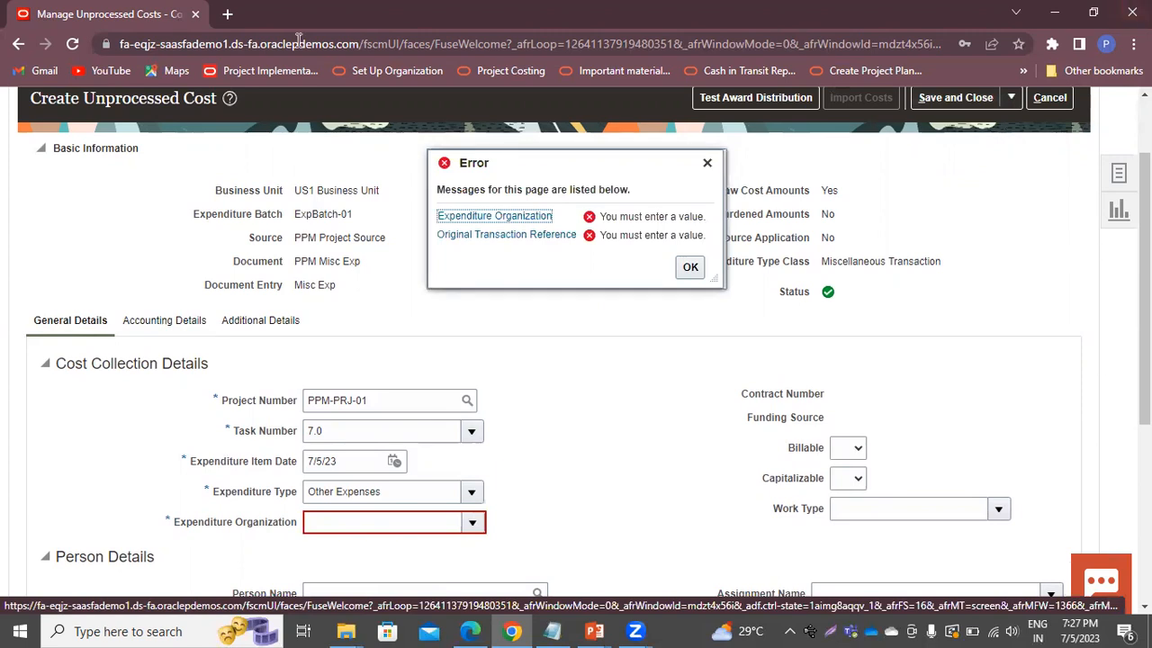
# Dismiss the error, set expenditure organization to Consulting US, and retry the save.
pyautogui.click(689, 268)
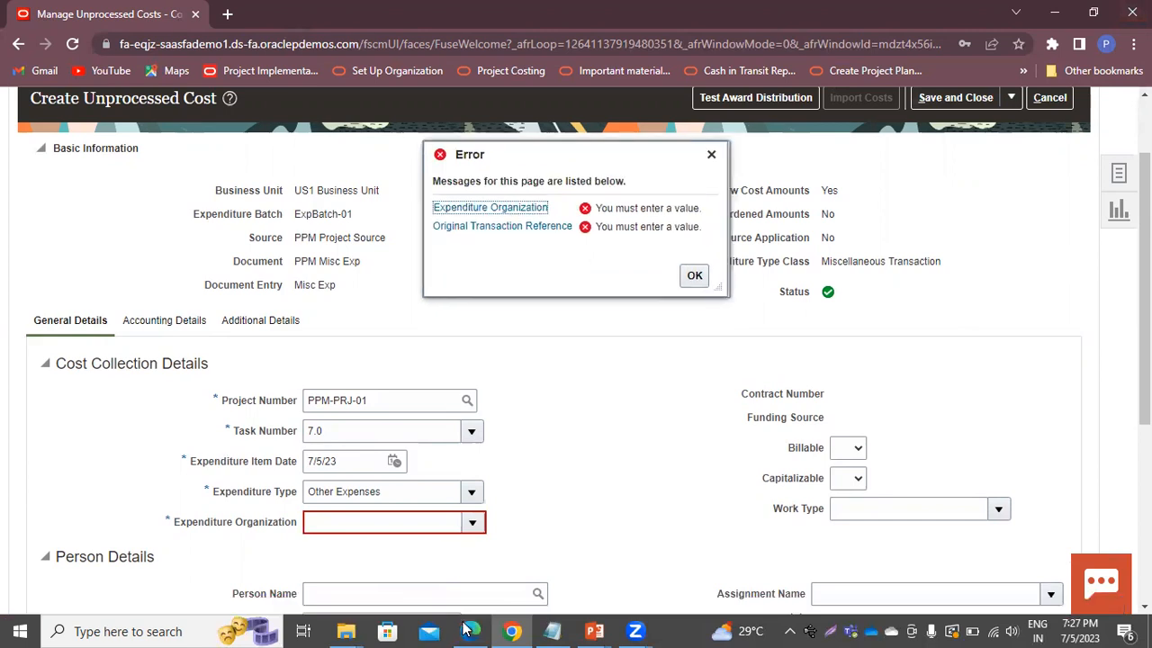
pyautogui.click(474, 526)
pyautogui.click(348, 253)
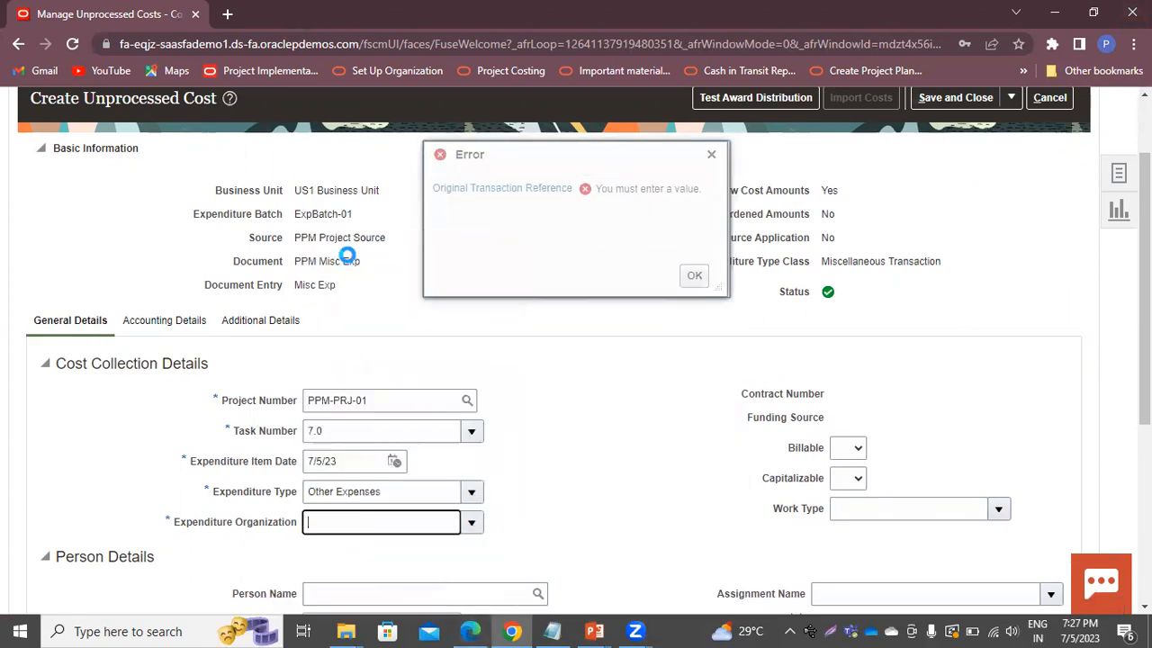
pyautogui.click(700, 279)
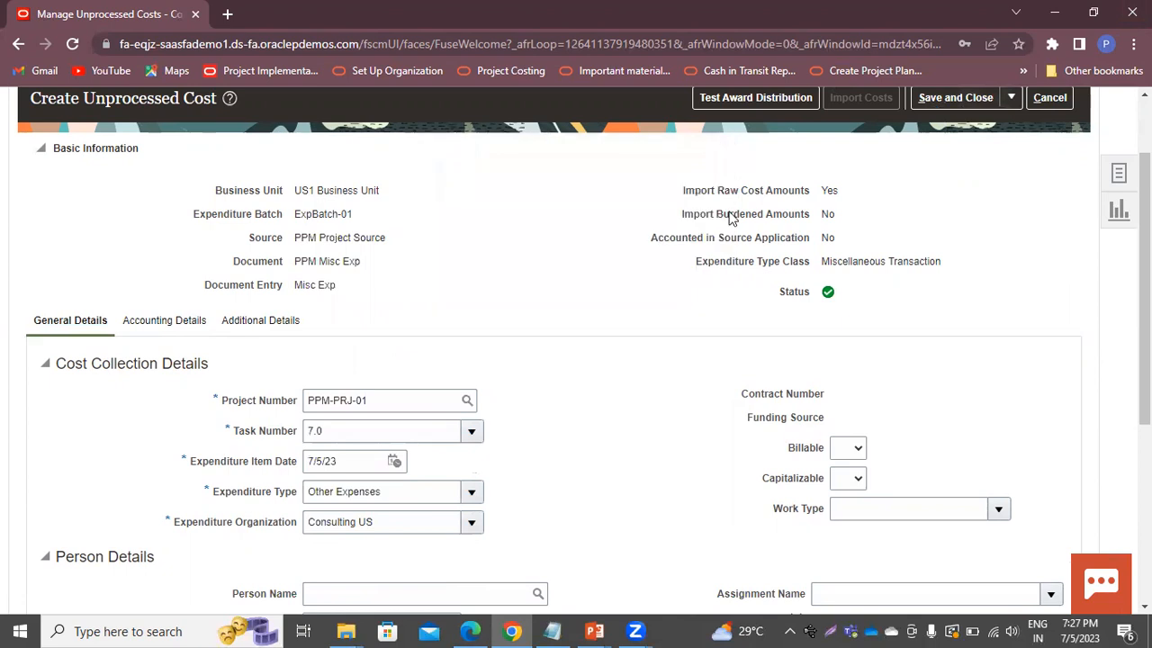
pyautogui.click(1009, 97)
pyautogui.click(997, 124)
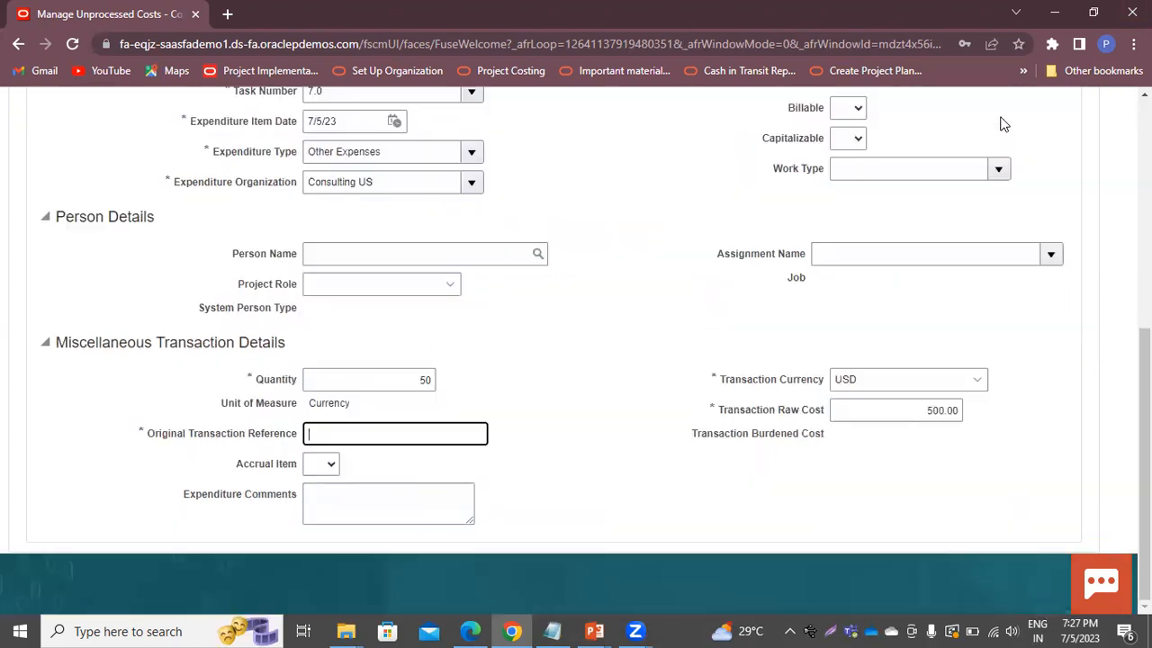
# Fill in original transaction reference PI-02 and save the cost.
pyautogui.click(350, 430)
pyautogui.write('PI-0')
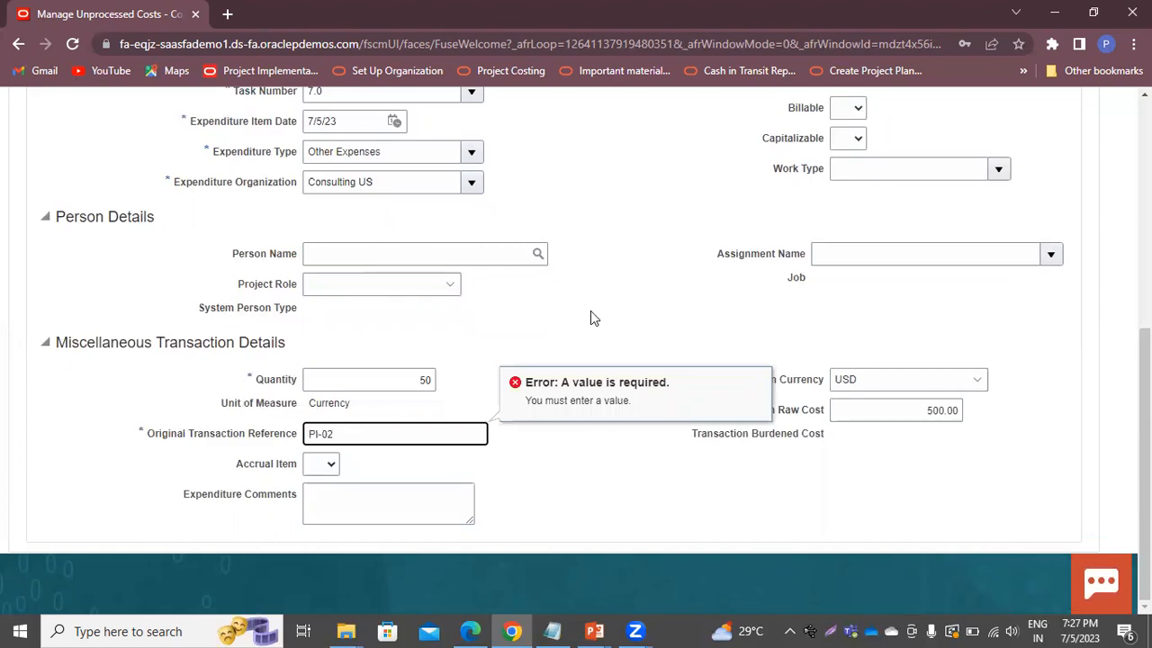
pyautogui.write('2')
pyautogui.scroll(5, 863, 291)
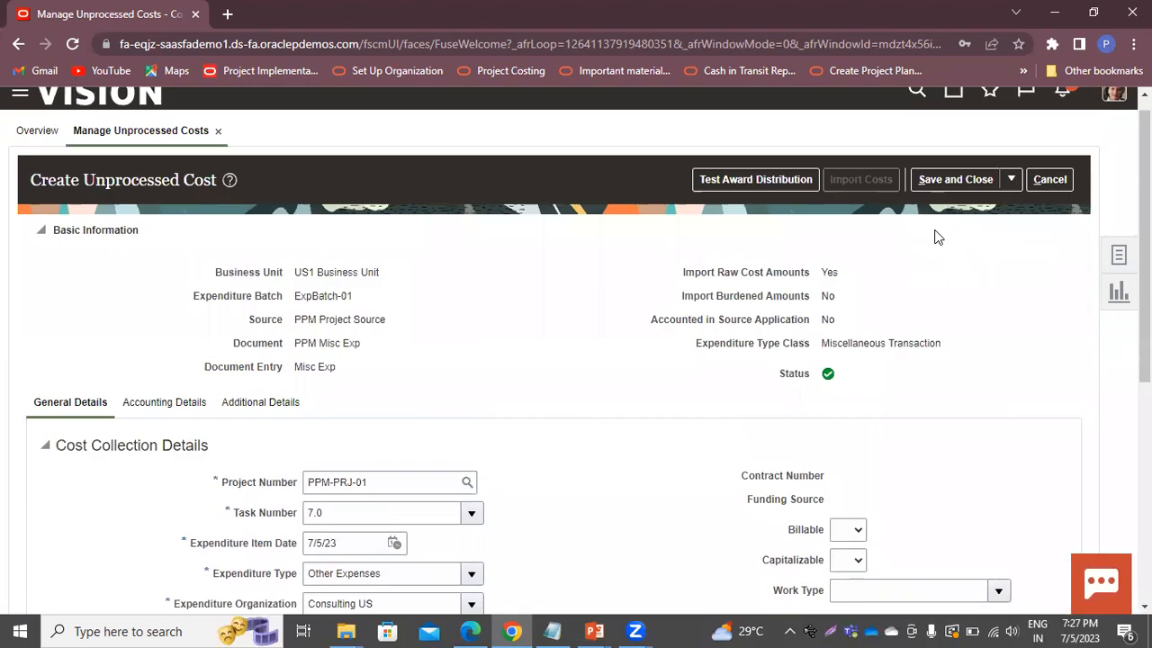
pyautogui.click(1012, 180)
pyautogui.click(992, 225)
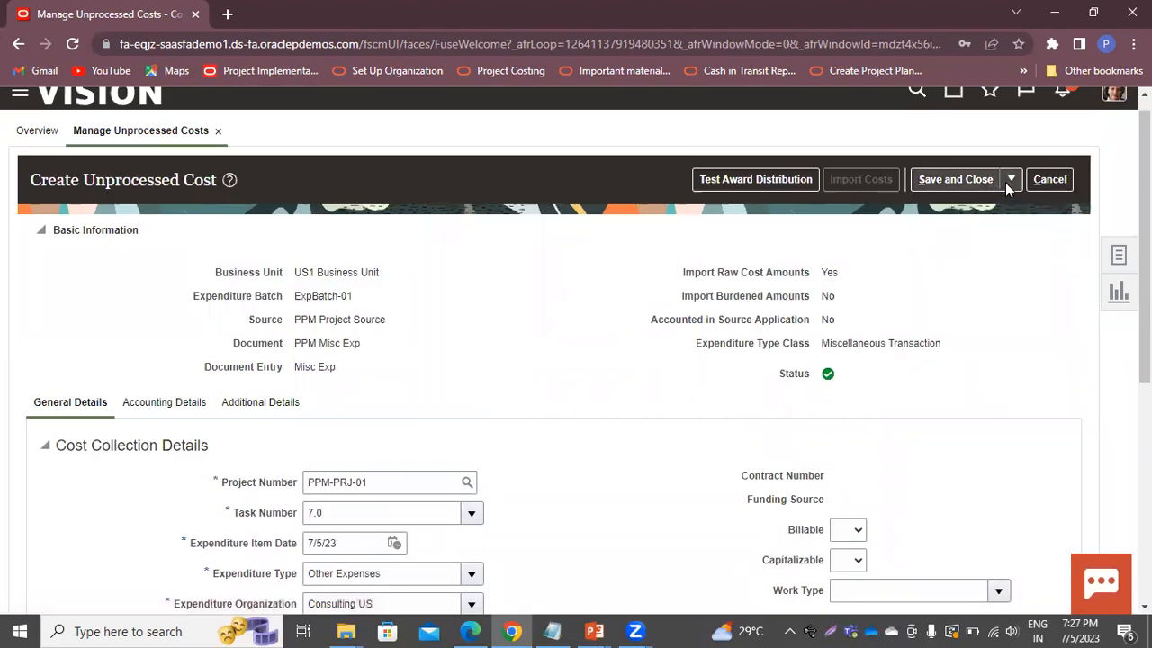
pyautogui.click(1015, 179)
pyautogui.click(987, 209)
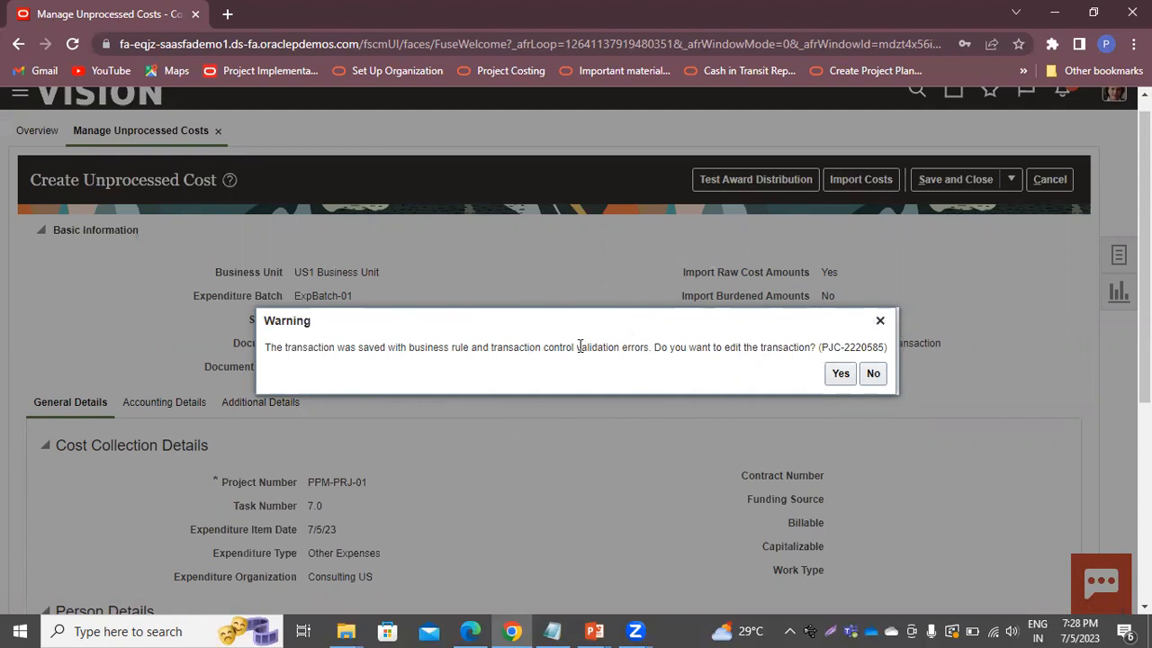
# Review the 'This transaction already exists' validation error, then cancel the cost entry.
pyautogui.click(880, 321)
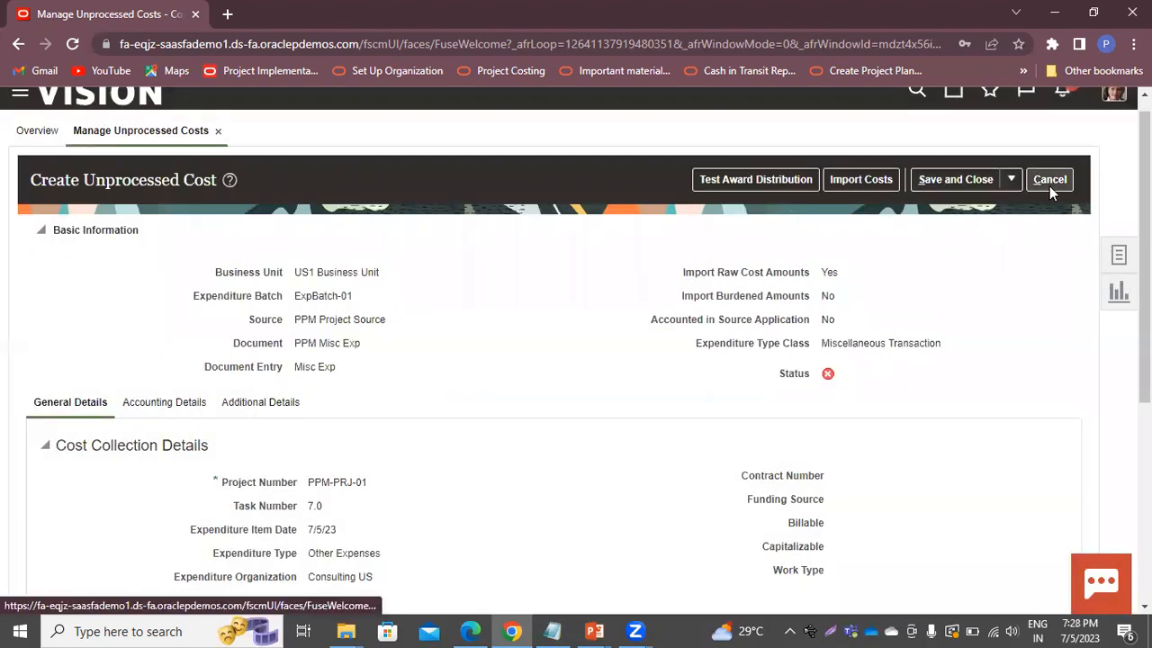
pyautogui.click(828, 373)
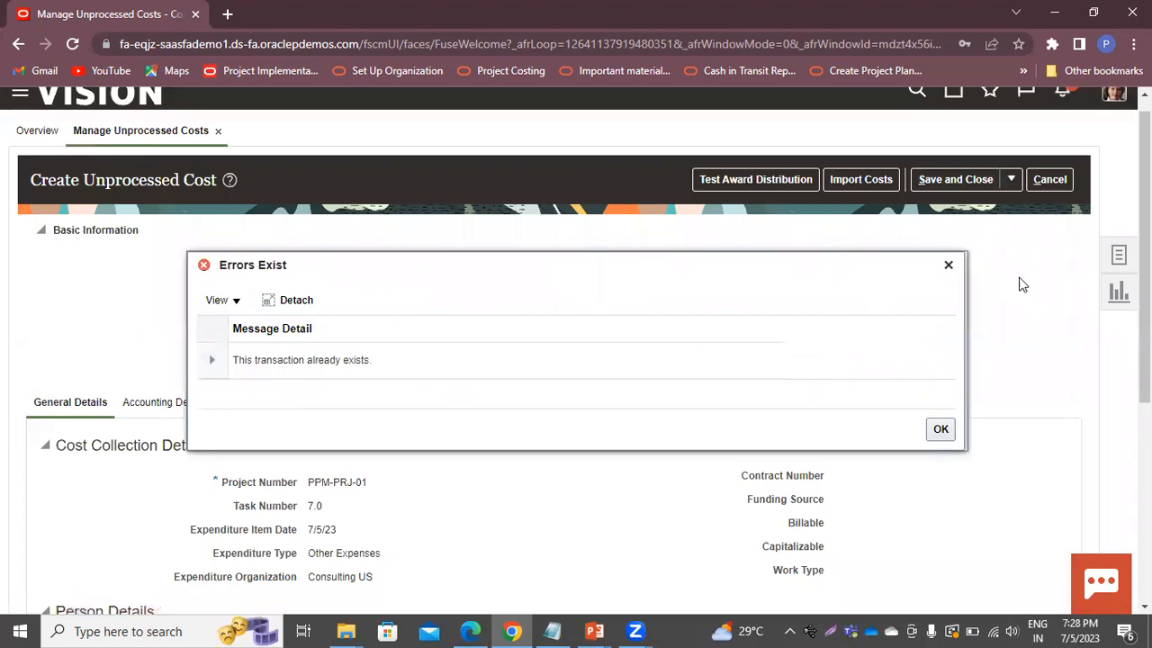
pyautogui.click(948, 265)
pyautogui.click(1048, 179)
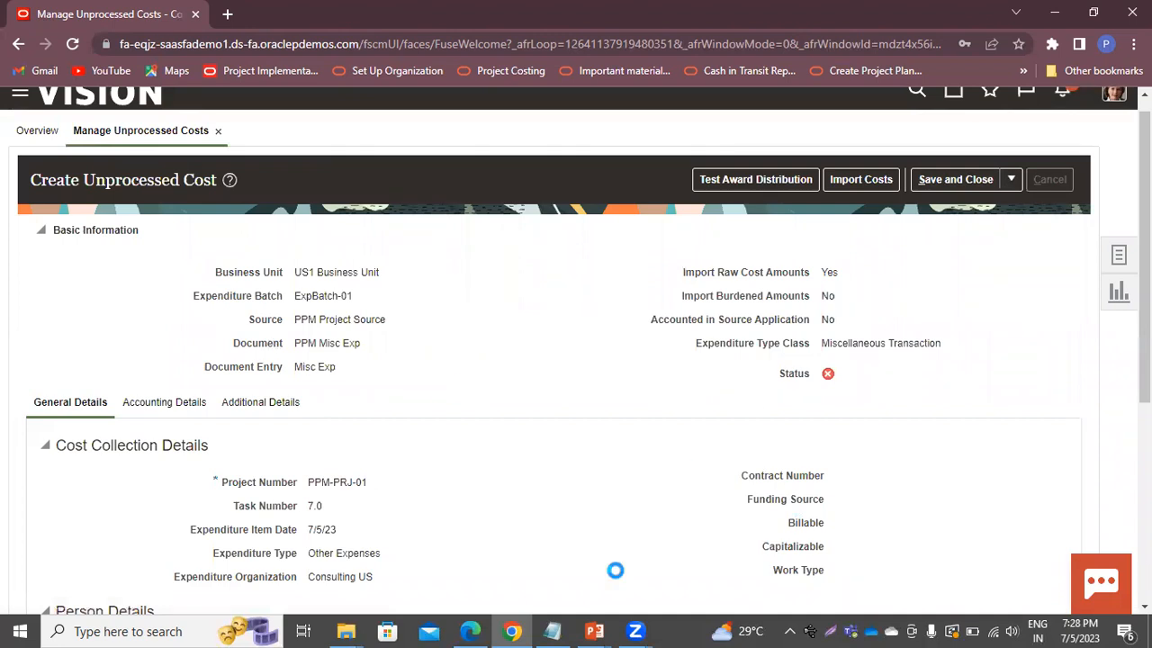
# Create a cost header: batch ExpBatch-01, US1 Business Unit, PPM Project Source, document PPM Misc Exp.
pyautogui.scroll(-2, 140, 432)
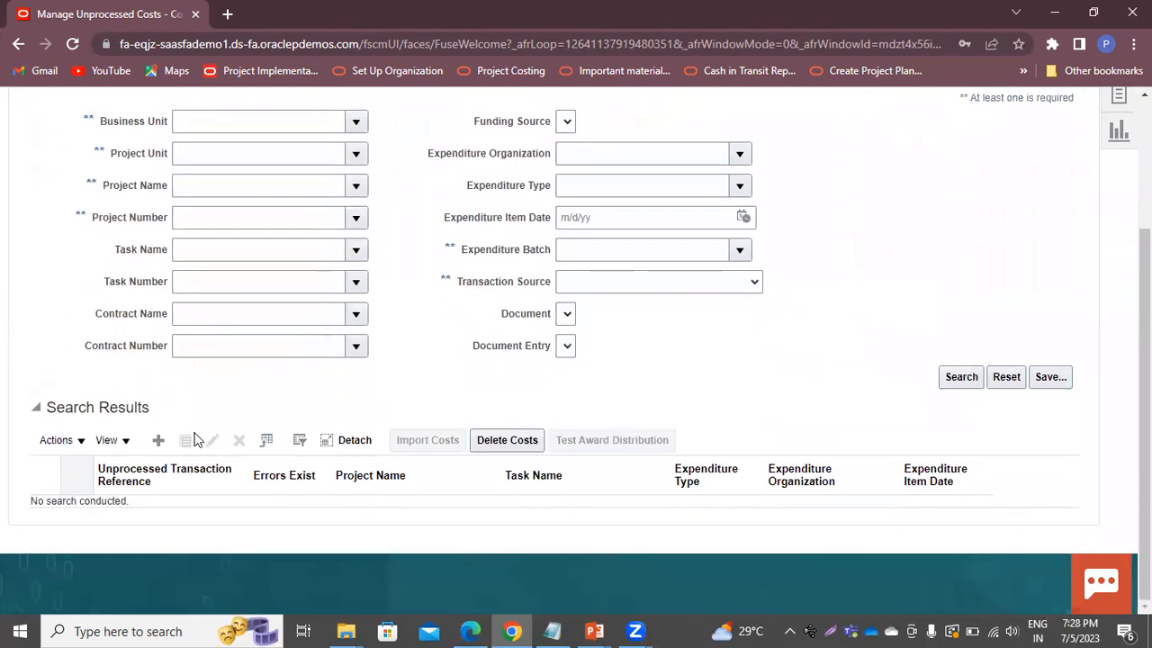
pyautogui.click(167, 438)
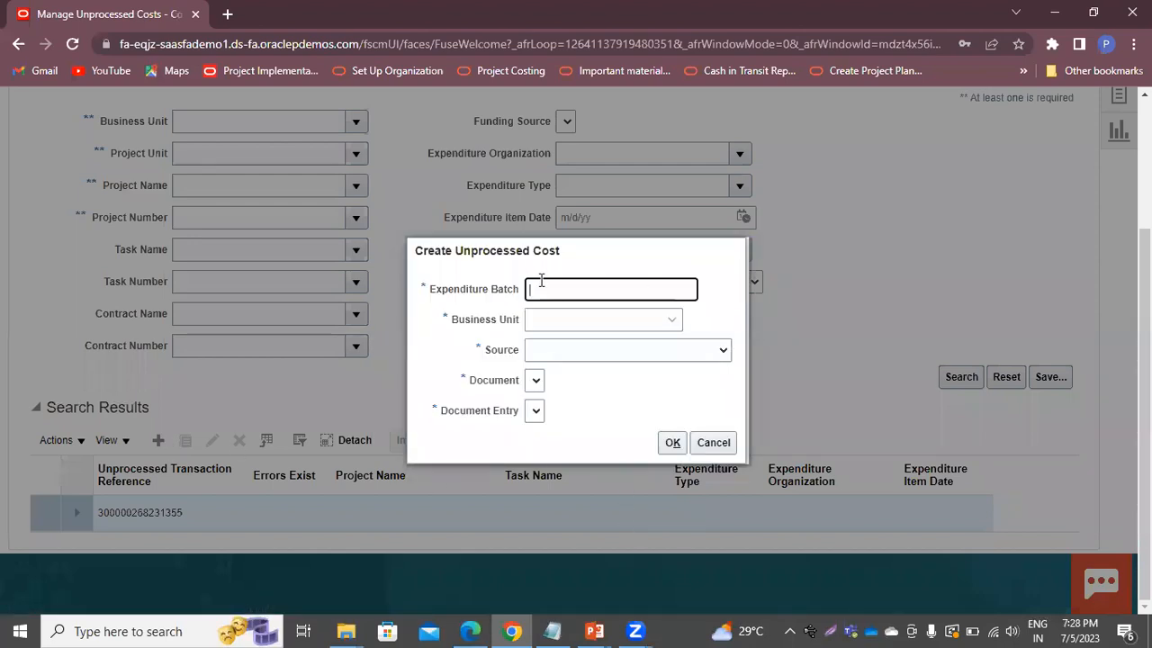
pyautogui.write('ExpBatch-01')
pyautogui.click(596, 320)
pyautogui.click(589, 357)
pyautogui.click(603, 349)
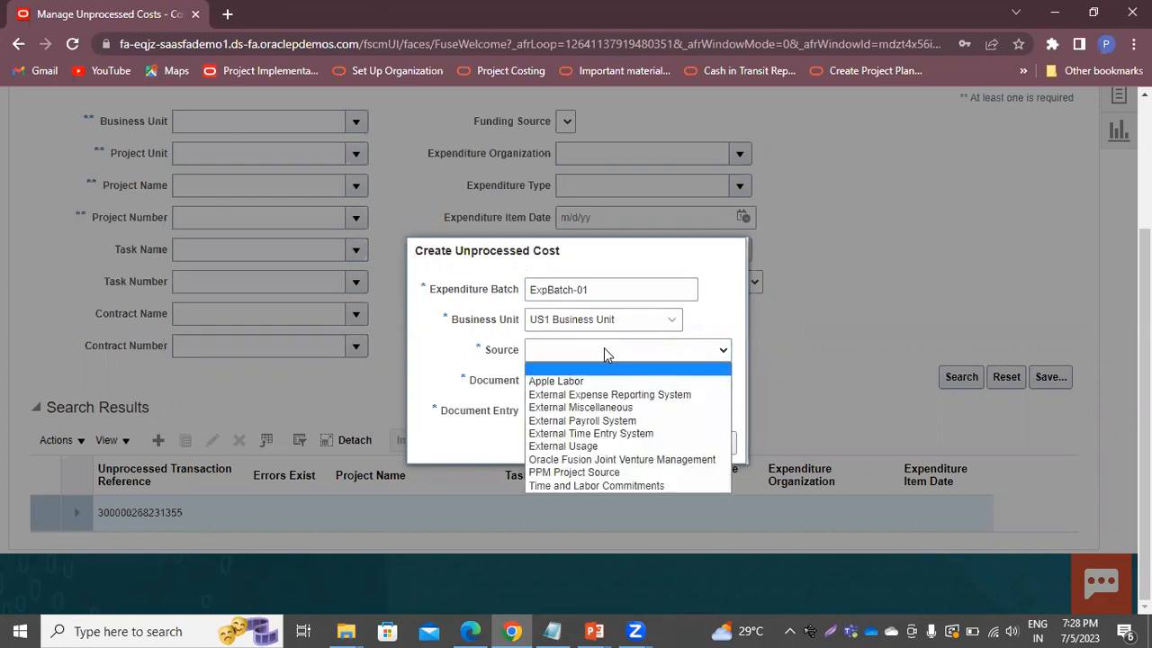
pyautogui.click(572, 473)
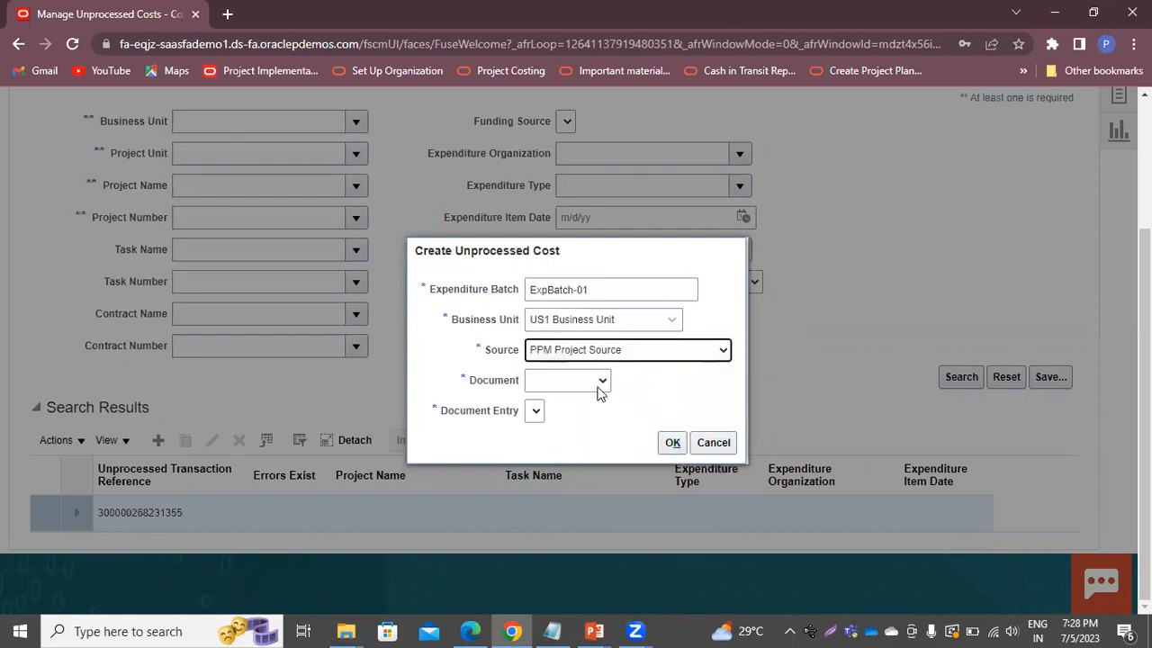
pyautogui.click(598, 385)
pyautogui.click(572, 427)
pyautogui.click(672, 443)
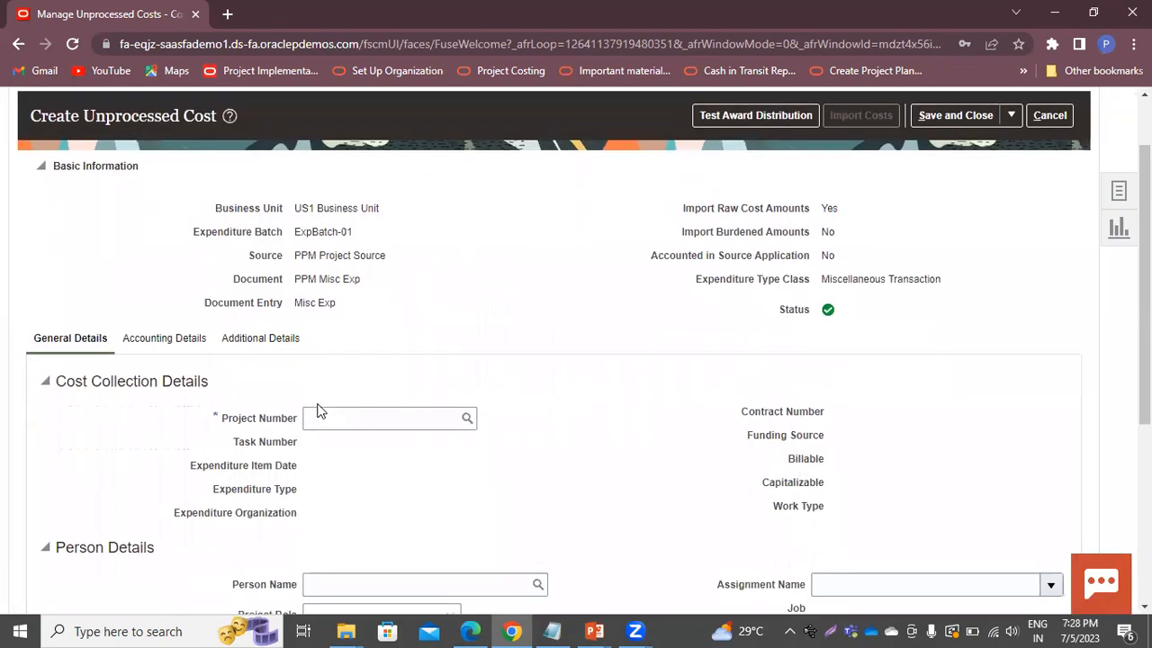
# Set project PPM-PRJ-01, task 7.0 and expenditure item date 7/5/23.
pyautogui.click(457, 417)
pyautogui.write('ppm')
pyautogui.press('Tab')
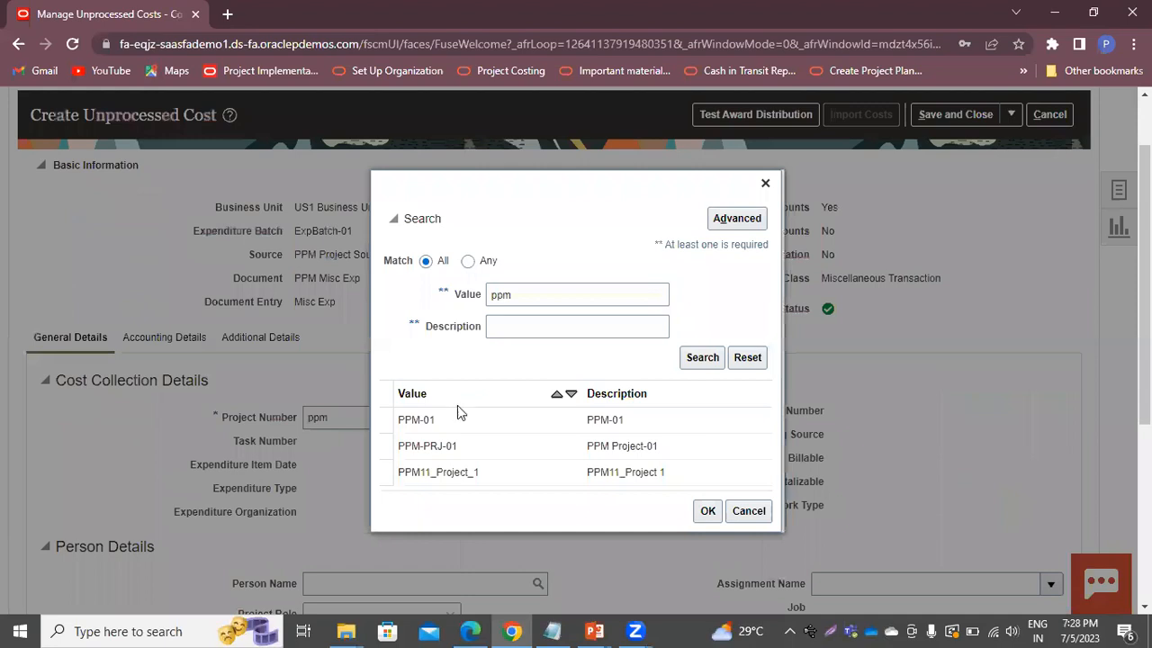
pyautogui.click(545, 448)
pyautogui.click(709, 510)
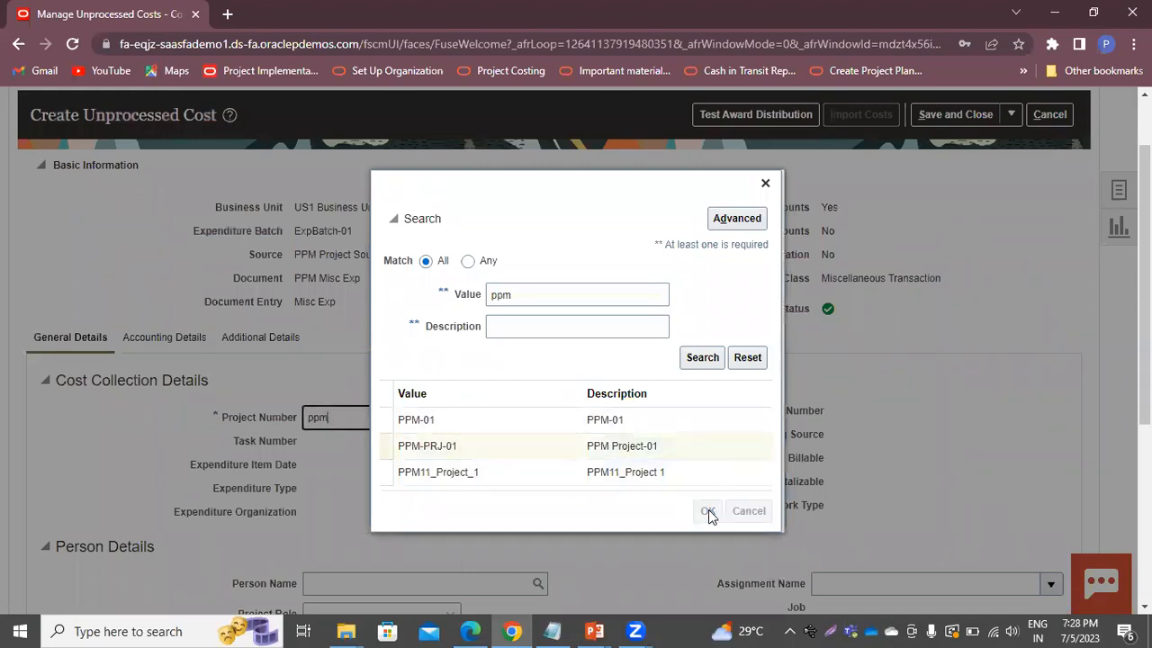
pyautogui.scroll(-1, 540, 423)
pyautogui.click(471, 365)
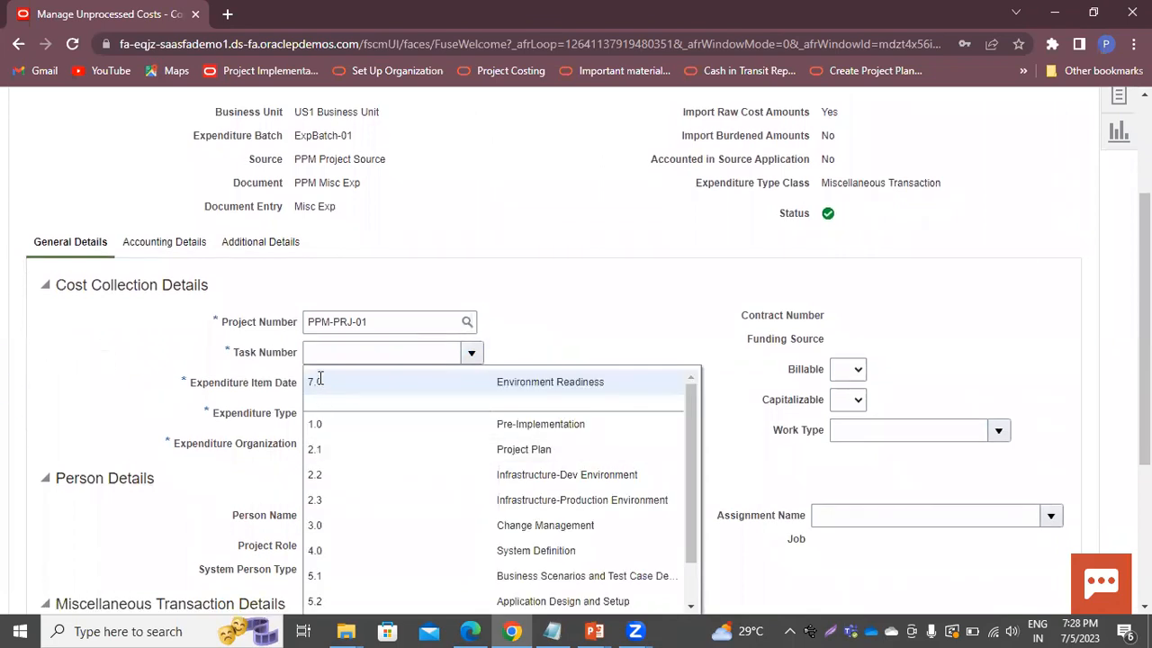
pyautogui.click(319, 379)
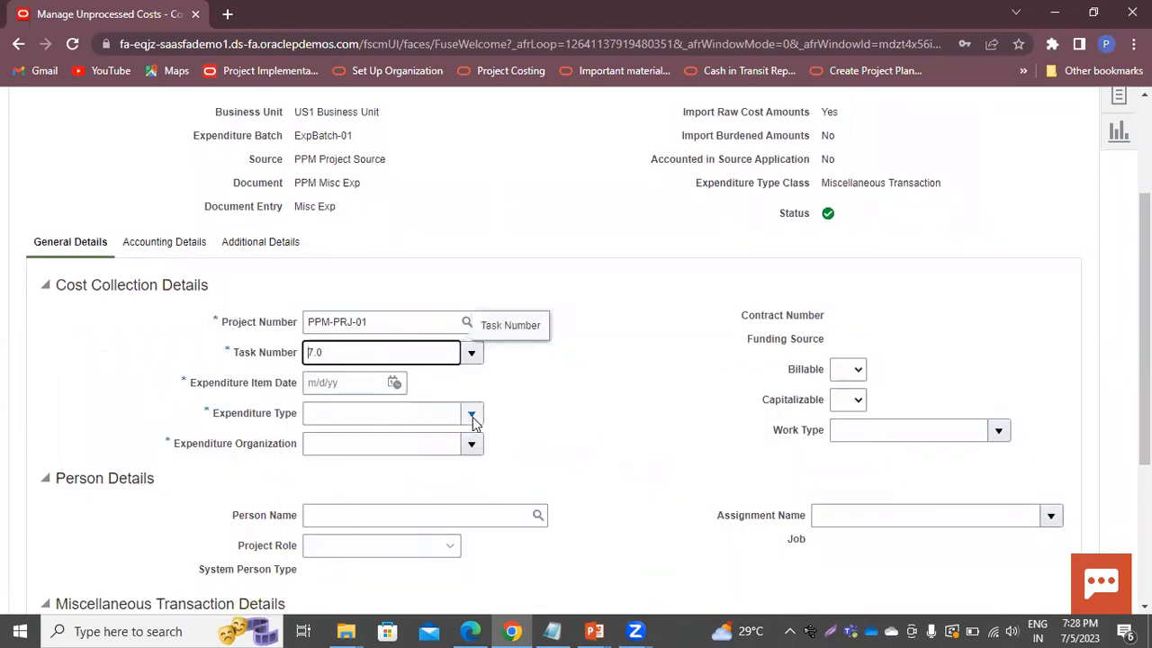
pyautogui.click(394, 382)
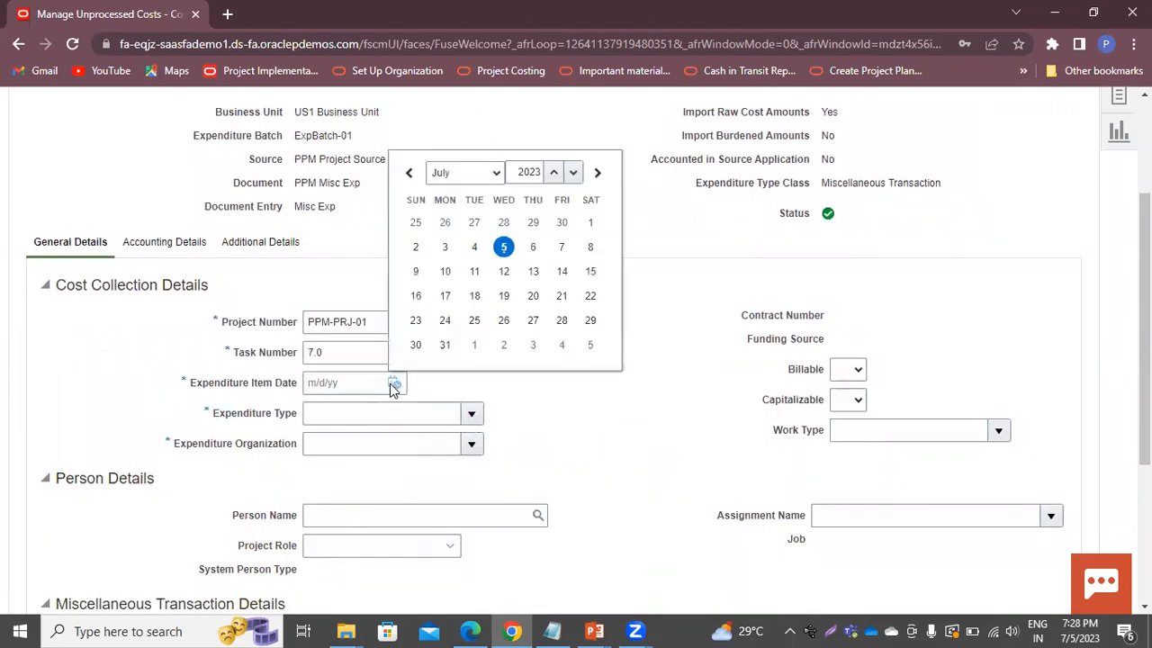
pyautogui.click(503, 248)
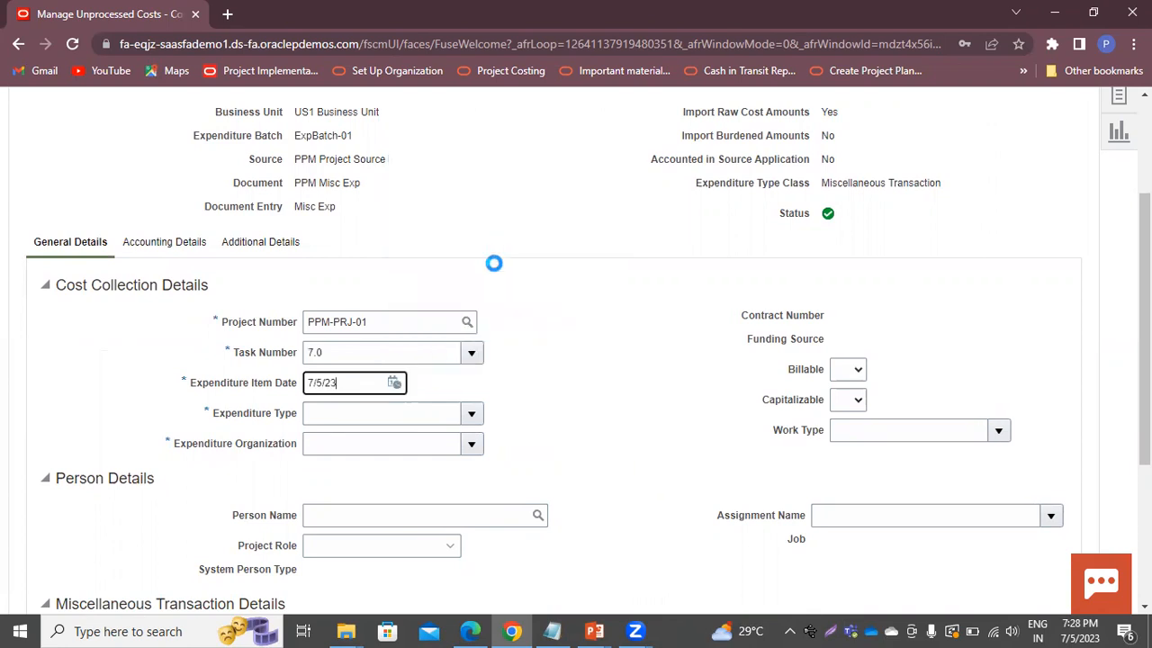
# Set expenditure type Miscellaneous and expenditure organization Consulting US.
pyautogui.click(472, 413)
pyautogui.click(324, 387)
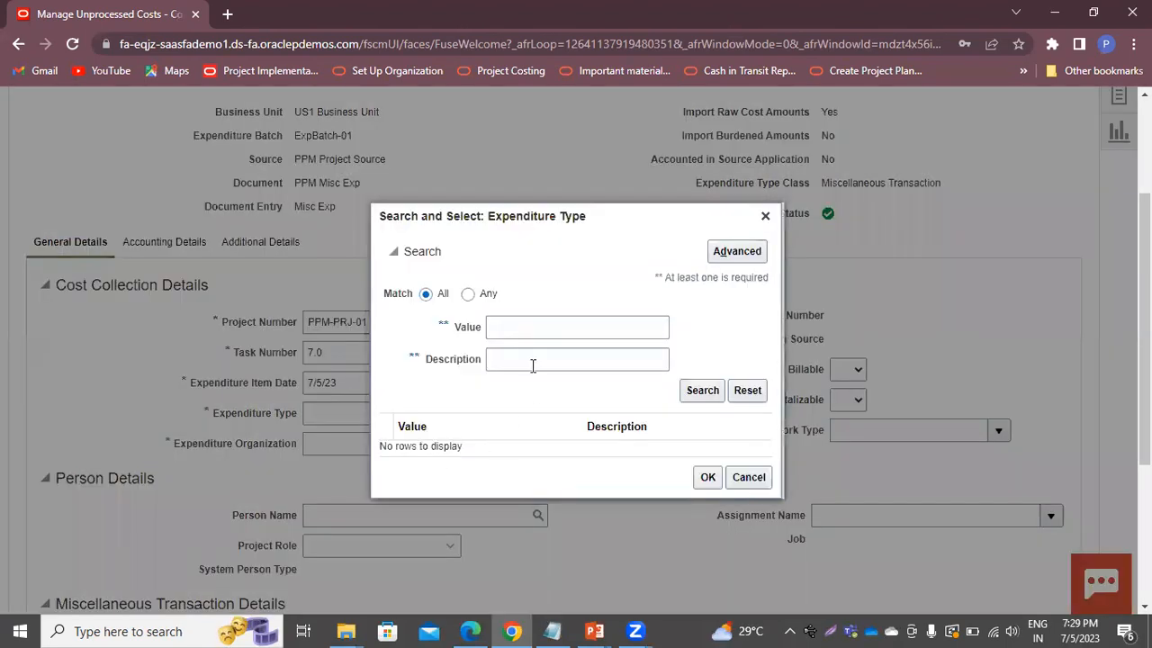
pyautogui.click(561, 359)
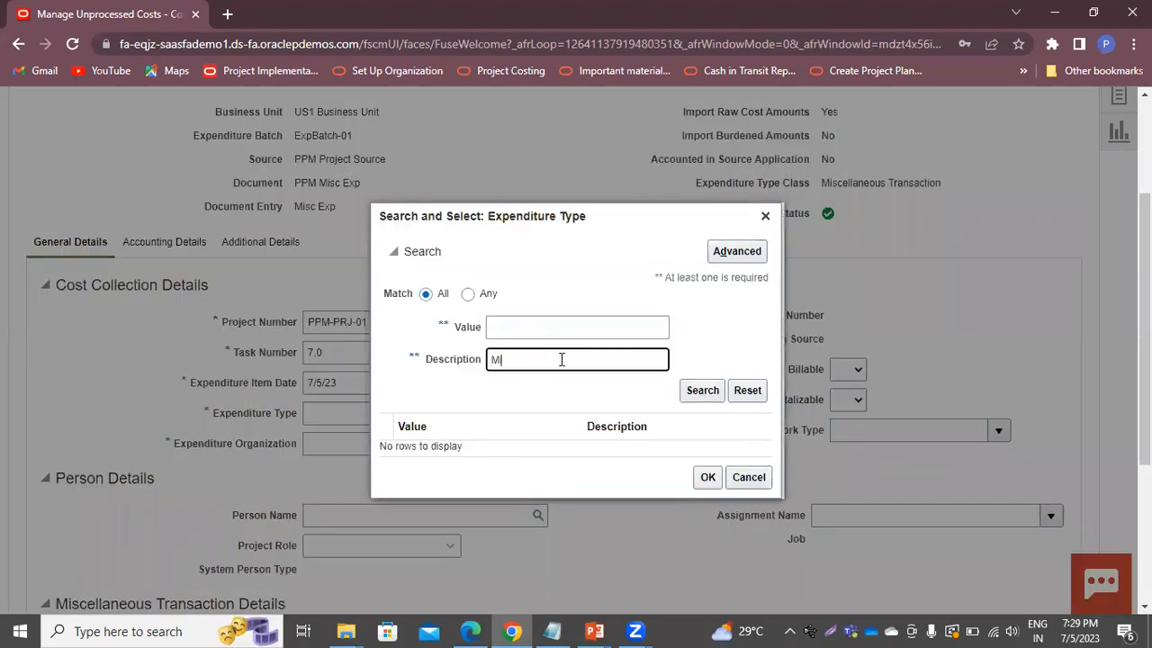
pyautogui.press('Return')
pyautogui.click(478, 447)
pyautogui.click(716, 494)
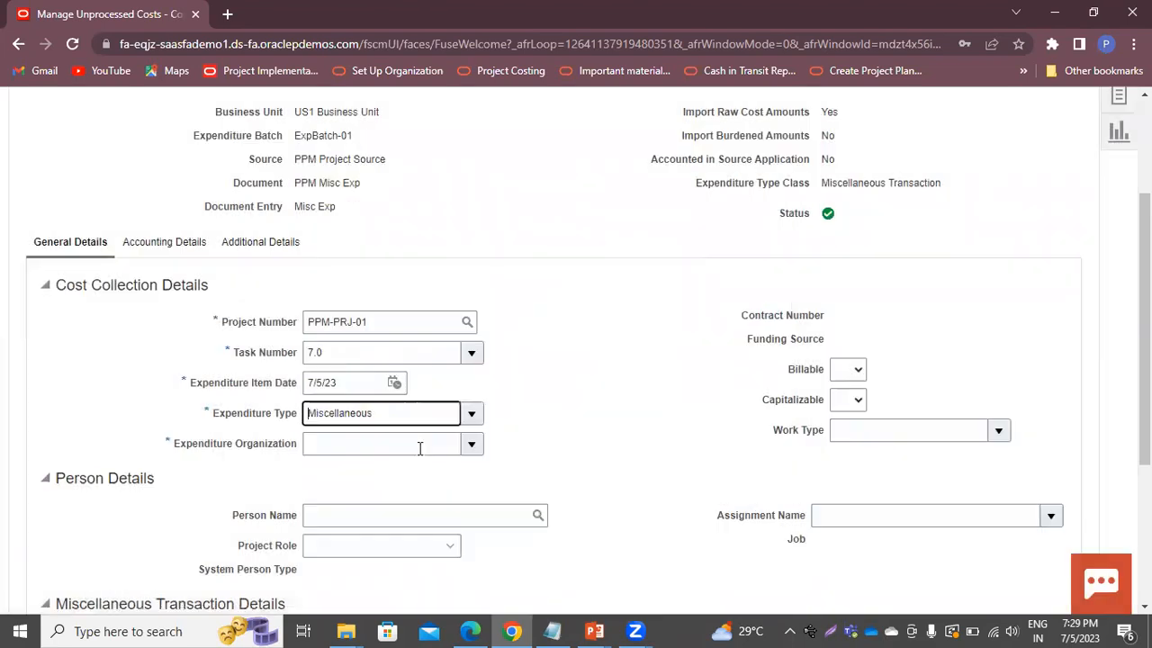
pyautogui.click(471, 444)
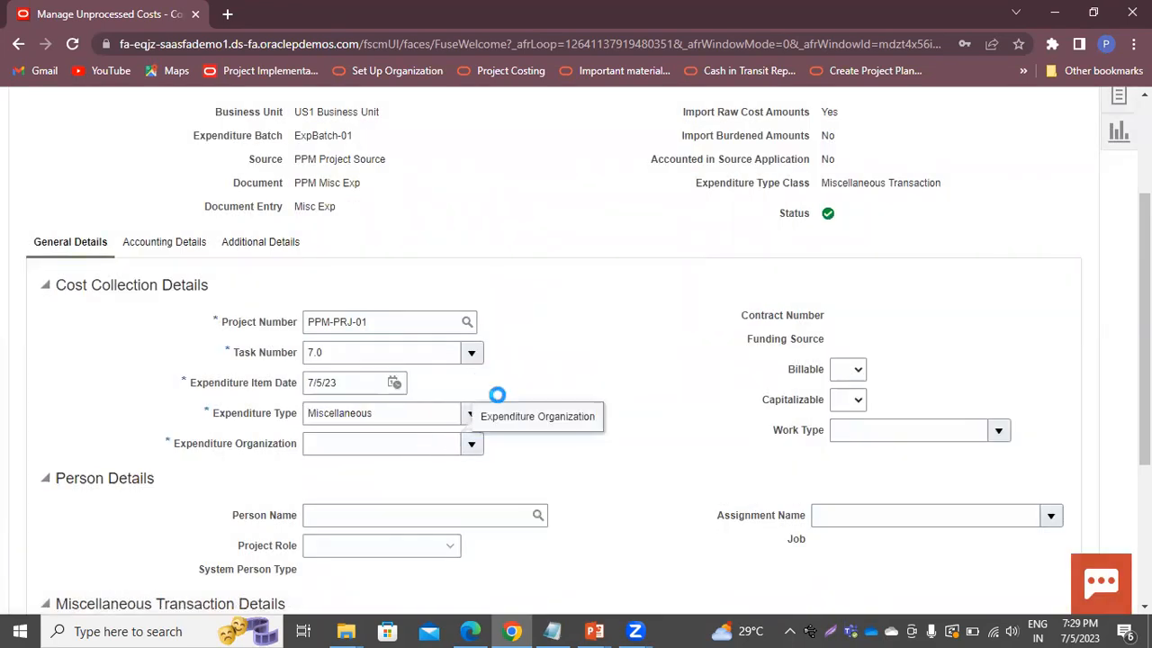
pyautogui.click(375, 192)
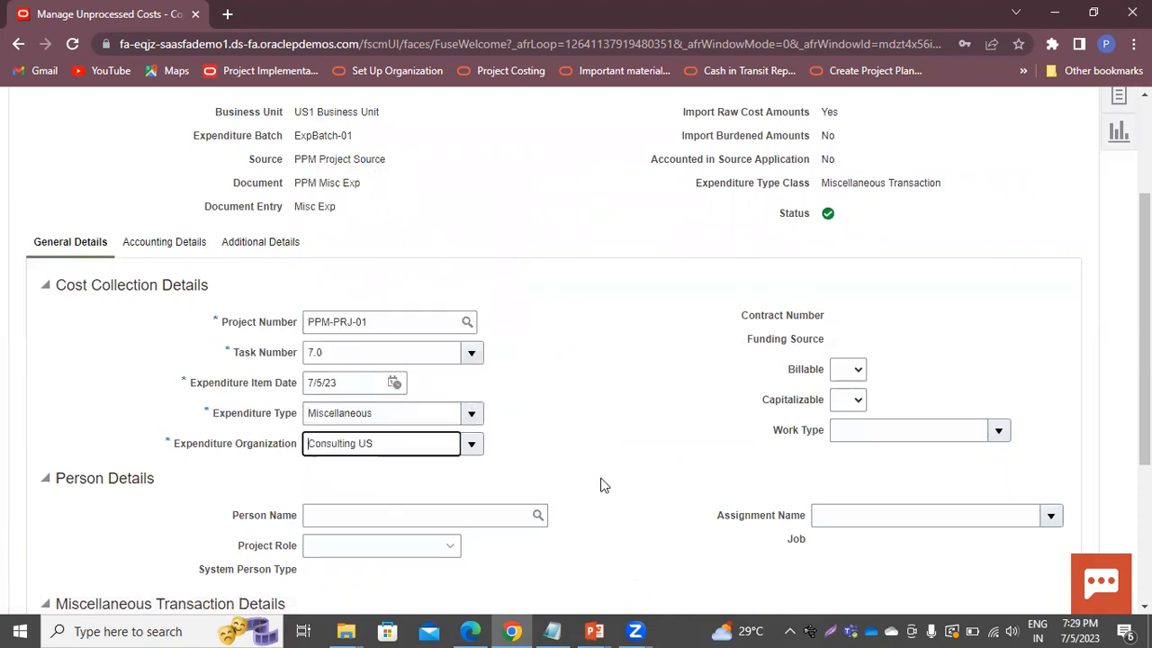
# Enter quantity 50 and raw cost 500.00, keeping reference PI-02.
pyautogui.scroll(-3, 638, 448)
pyautogui.click(335, 387)
pyautogui.write('50')
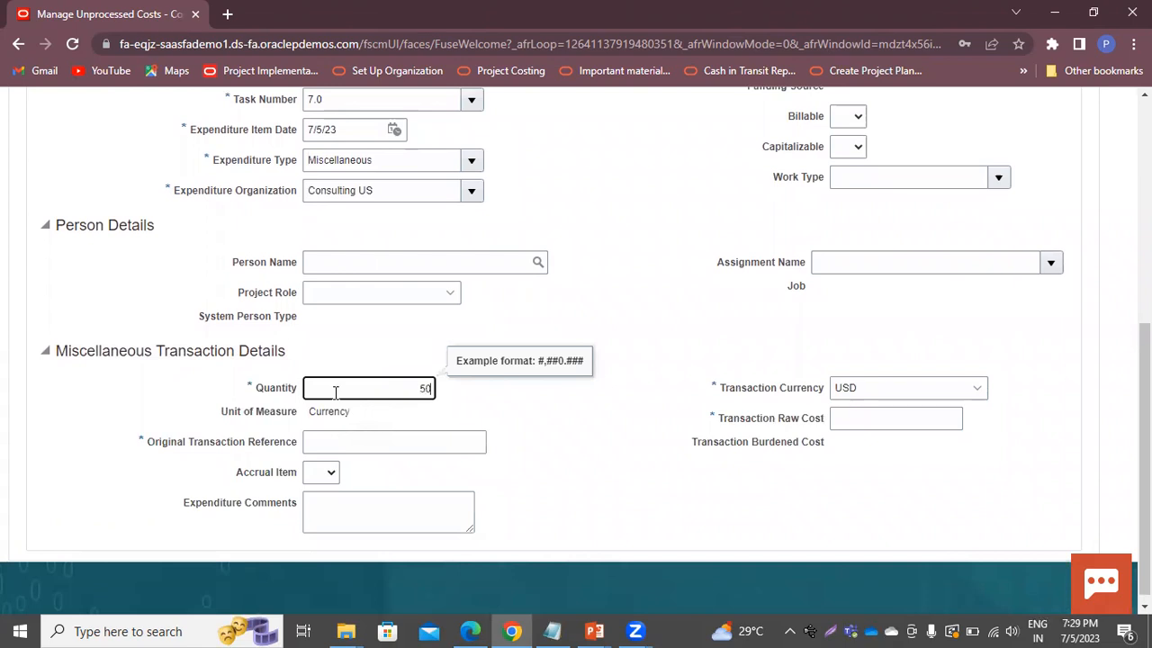
pyautogui.press('Tab')
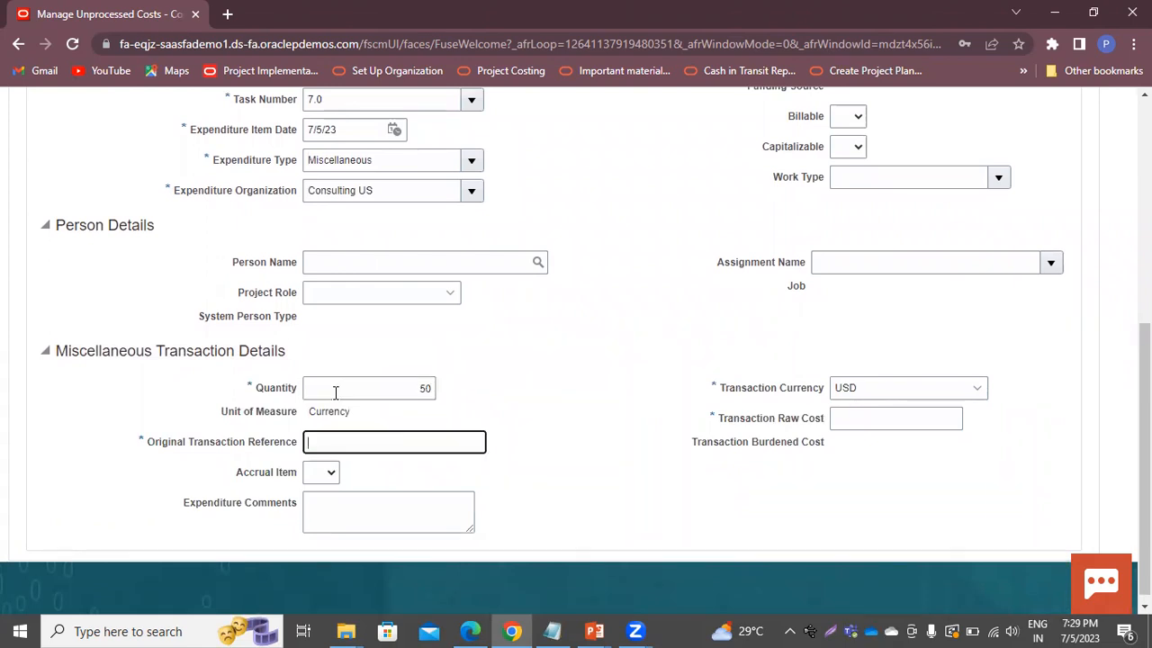
pyautogui.press('Tab')
pyautogui.press('Tab')
pyautogui.press('Tab')
pyautogui.press('Tab')
pyautogui.write('500')
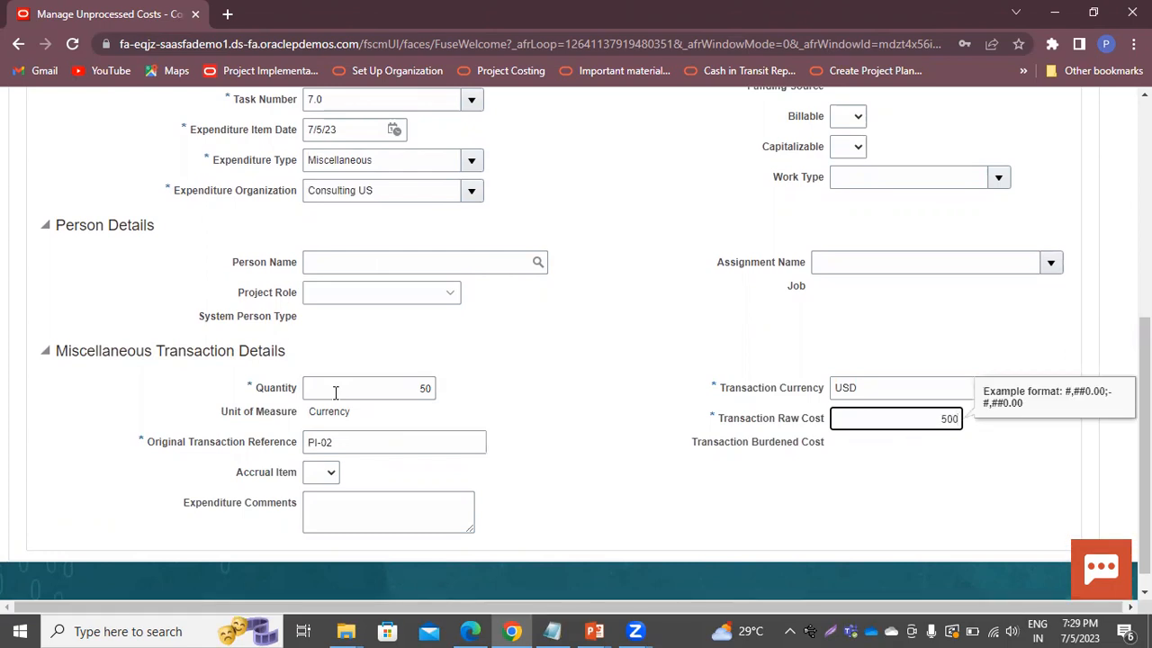
pyautogui.click(618, 488)
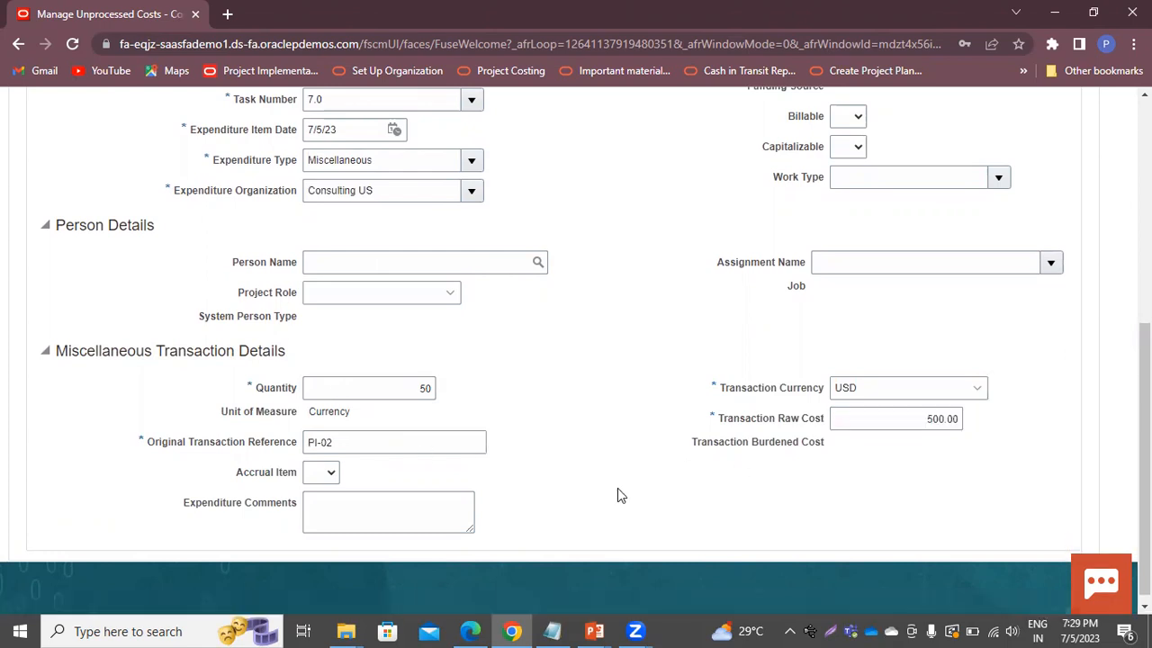
pyautogui.scroll(5, 617, 488)
pyautogui.click(1011, 102)
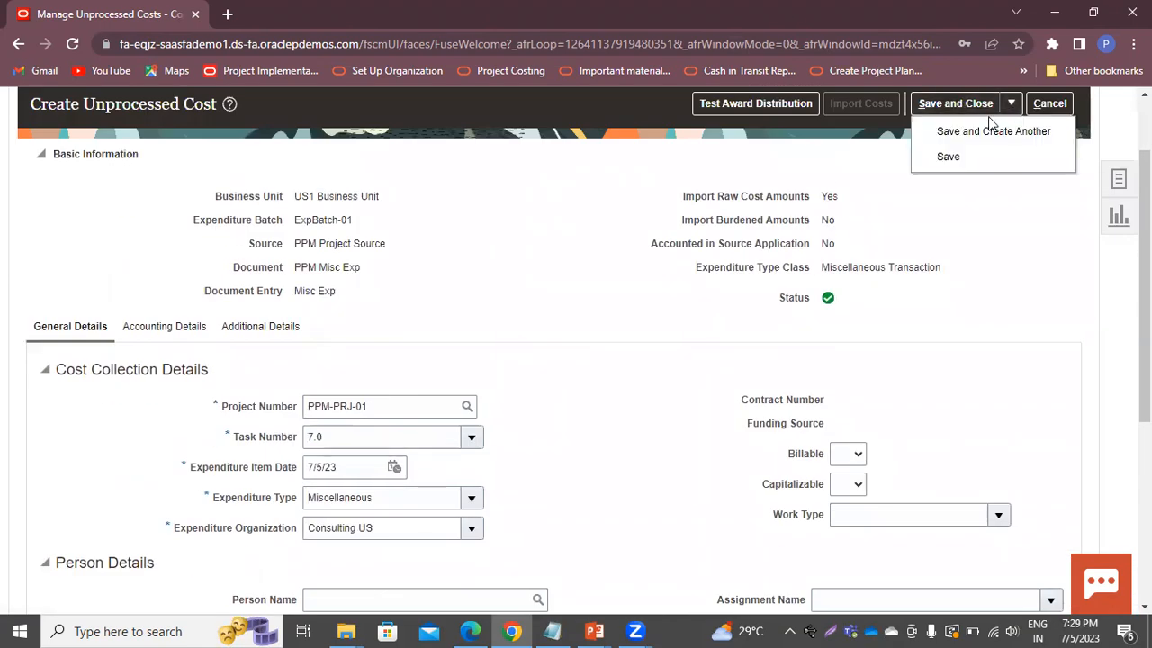
# Save the Miscellaneous cost, dismiss the validation warning, and leave the new entry.
pyautogui.click(977, 134)
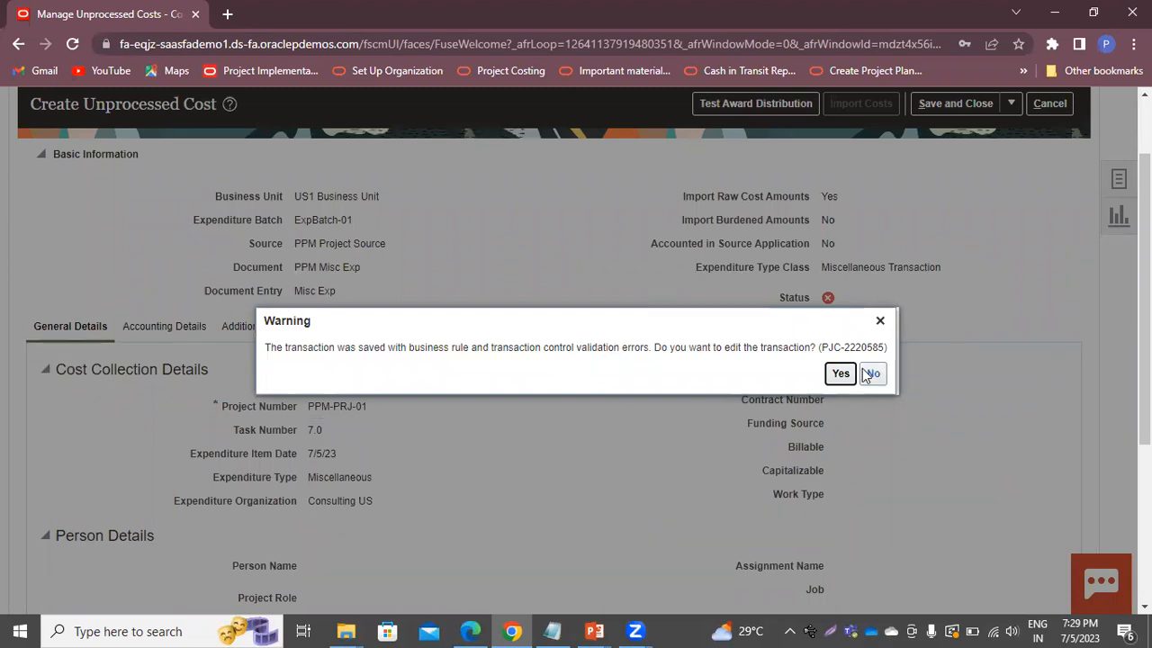
pyautogui.click(880, 322)
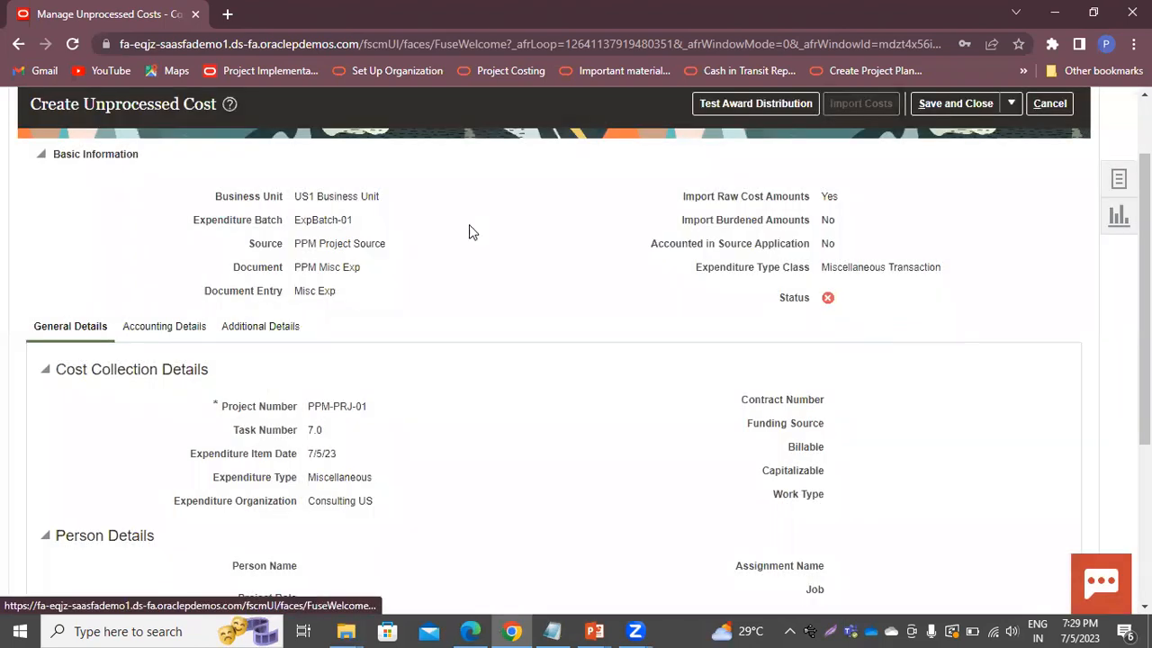
pyautogui.scroll(2, 457, 446)
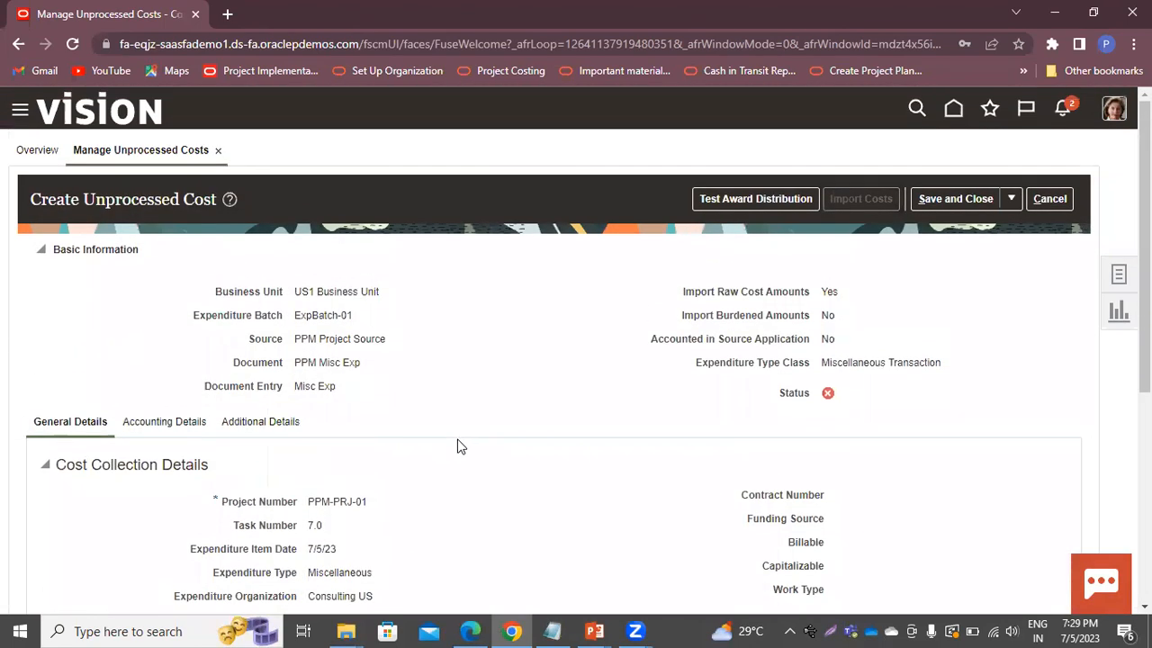
pyautogui.click(1047, 199)
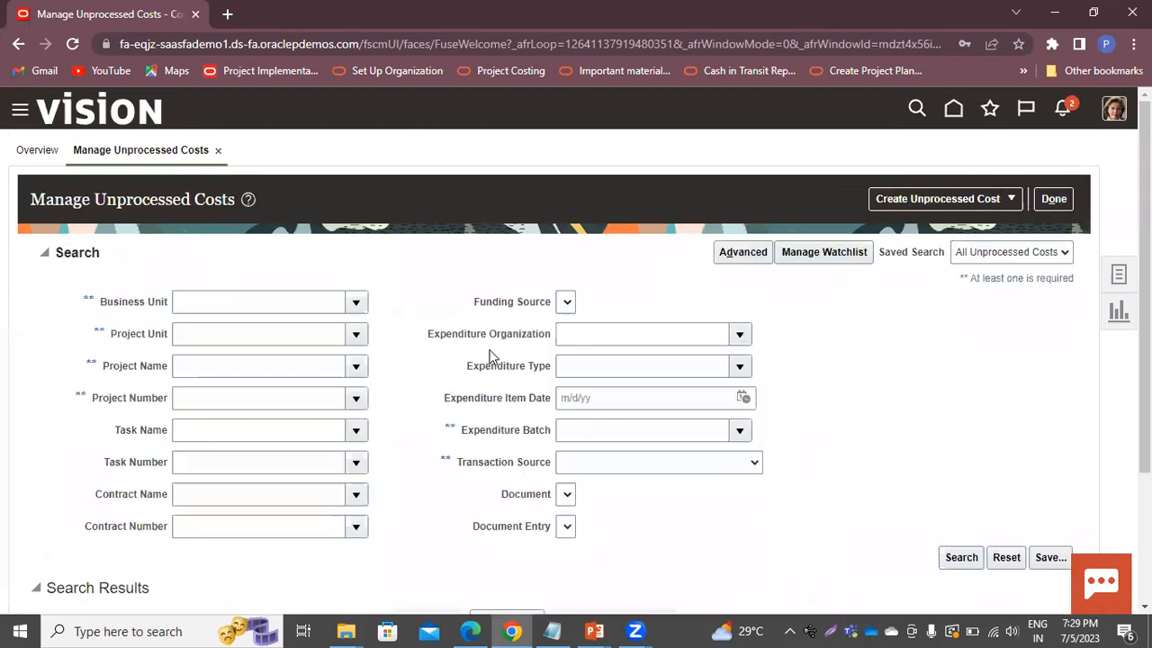
# Search unprocessed costs with US1 Business Unit and expenditure batch ExpBatch-01.
pyautogui.scroll(-3, 1071, 398)
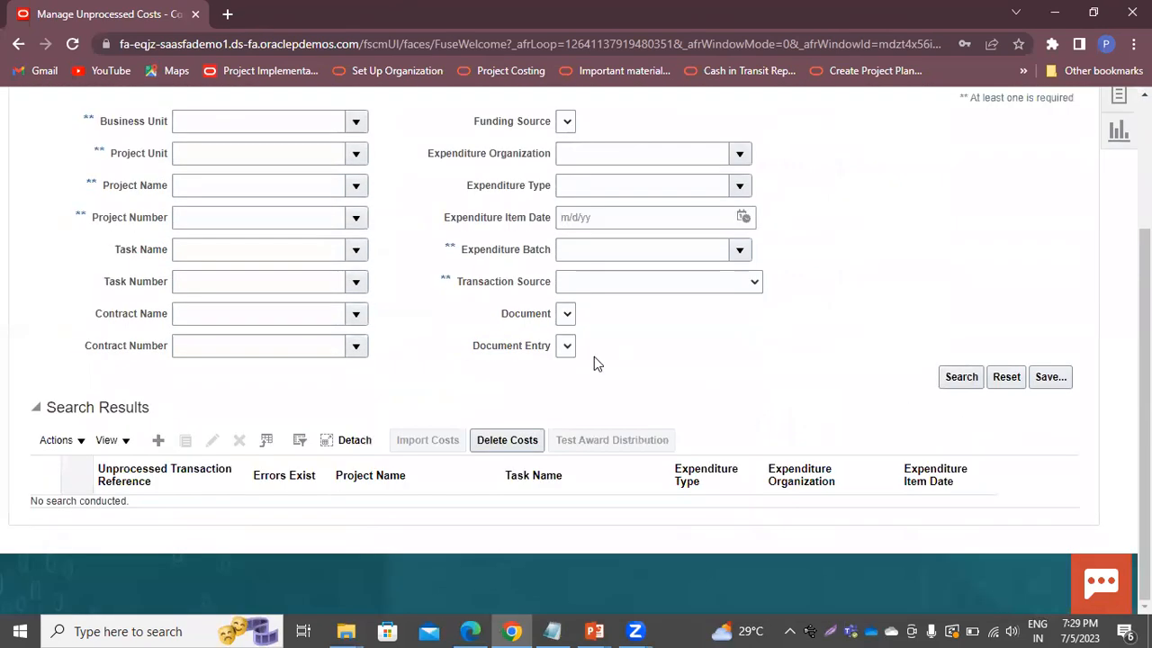
pyautogui.scroll(3, 818, 396)
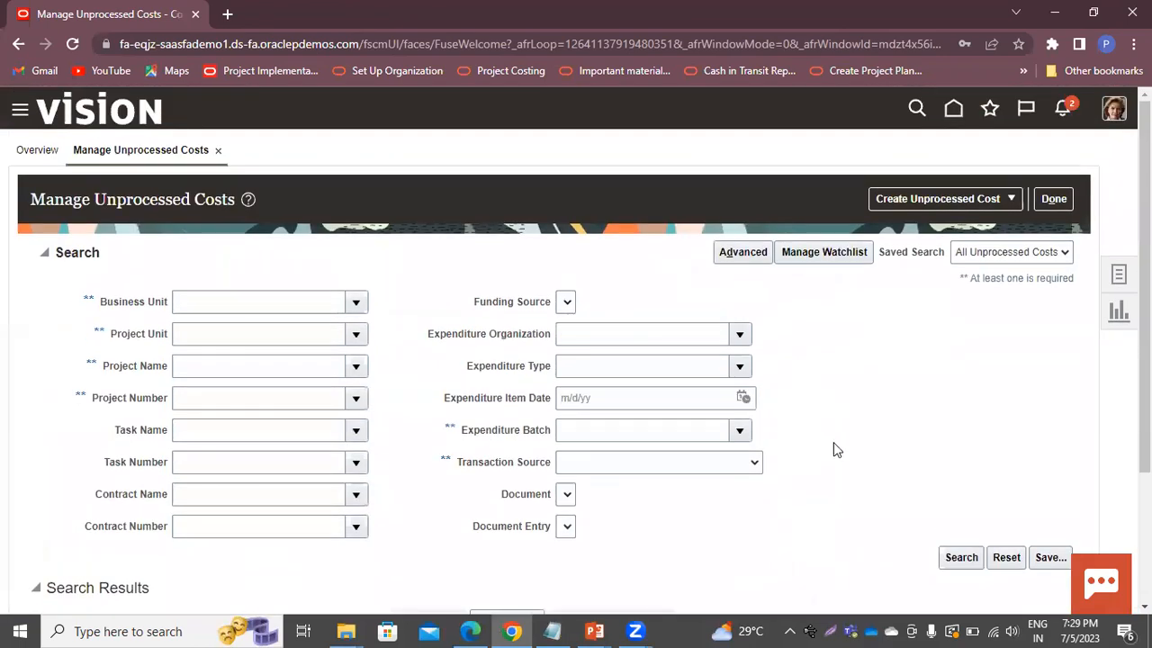
pyautogui.scroll(-3, 82, 331)
pyautogui.scroll(3, 356, 345)
pyautogui.scroll(-3, 356, 345)
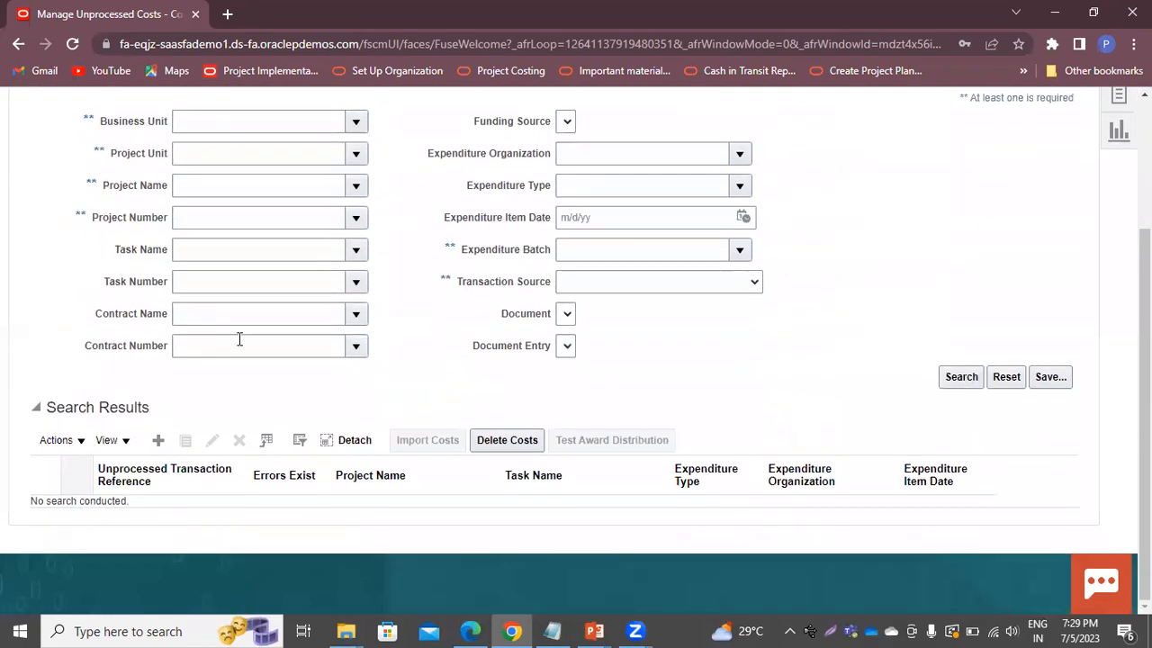
pyautogui.click(355, 124)
pyautogui.click(222, 177)
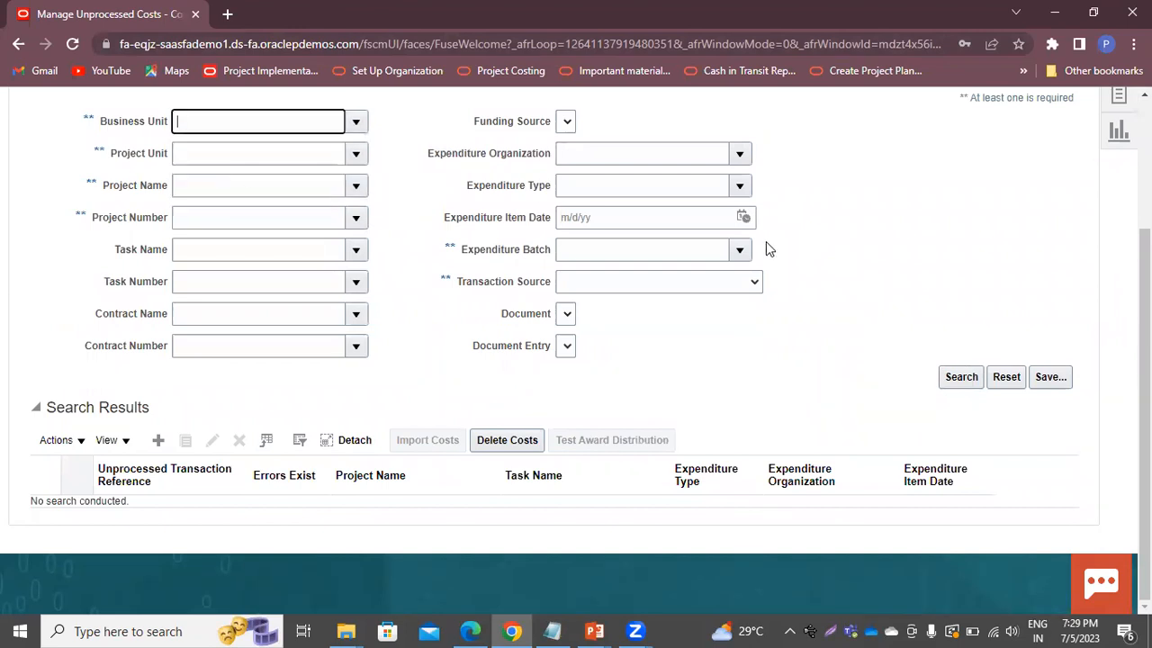
pyautogui.click(591, 251)
pyautogui.write('ExpBatch-01')
pyautogui.click(959, 377)
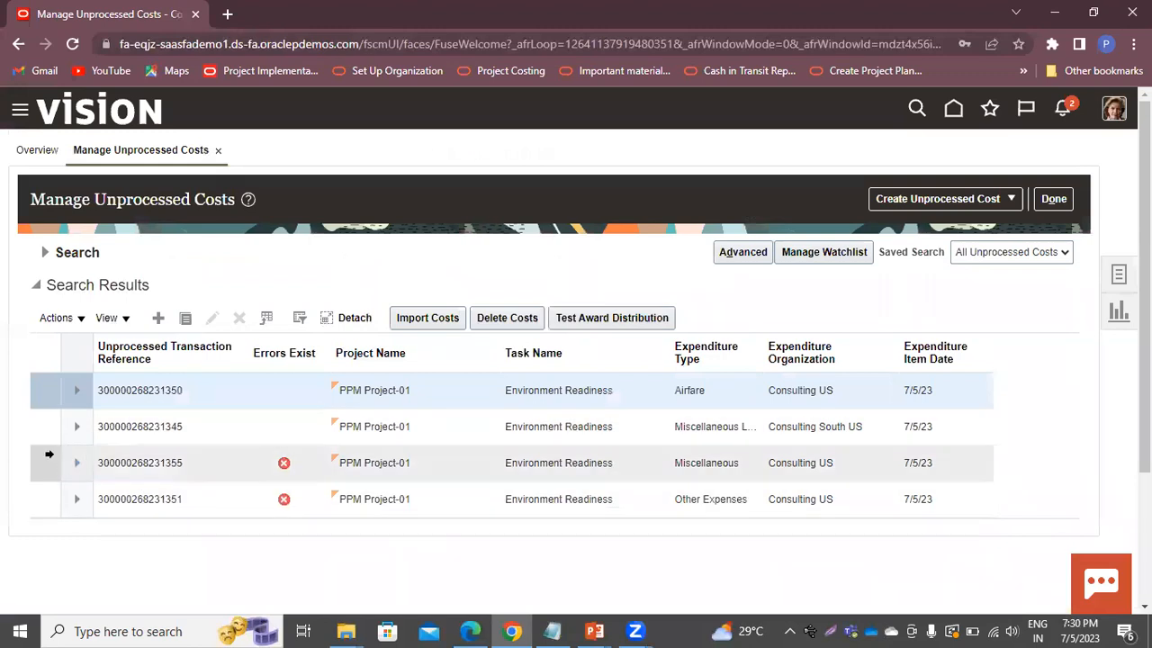
# Inspect the Miscellaneous cost's error, which says the transaction already exists, then close it.
pyautogui.click(46, 458)
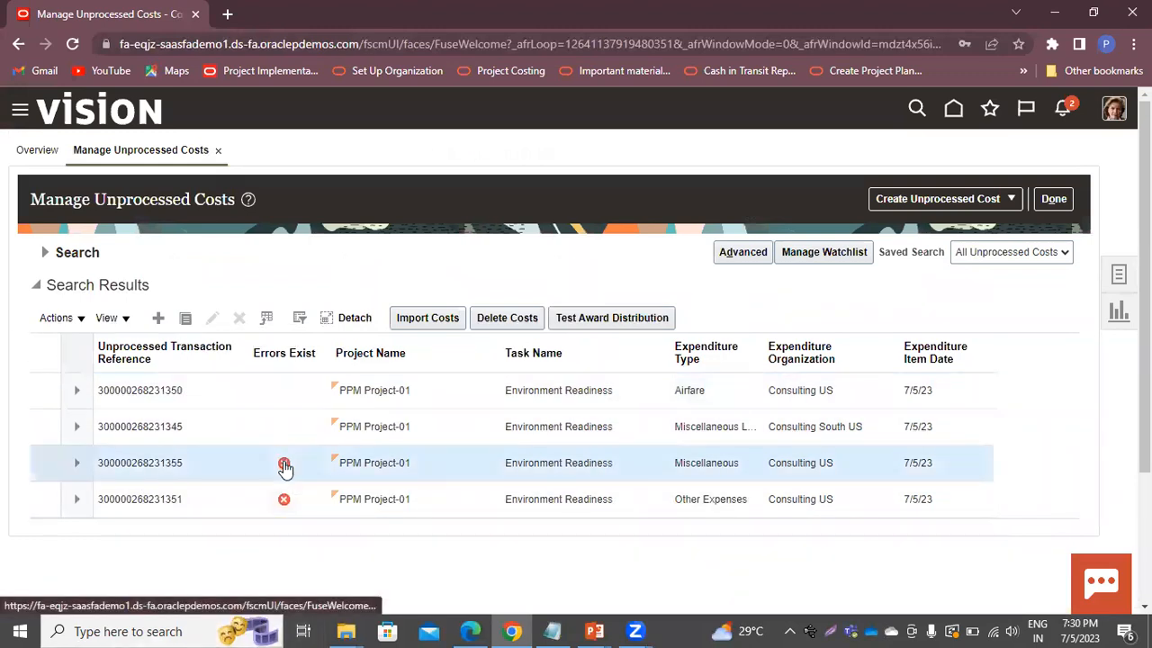
pyautogui.click(284, 465)
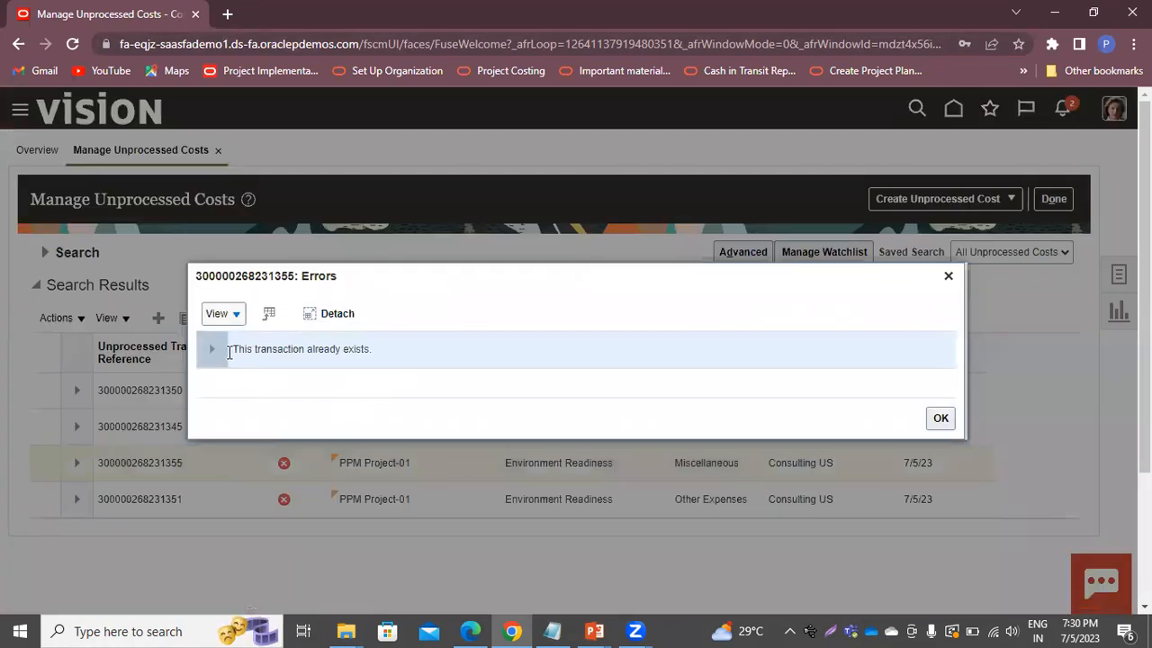
pyautogui.click(222, 352)
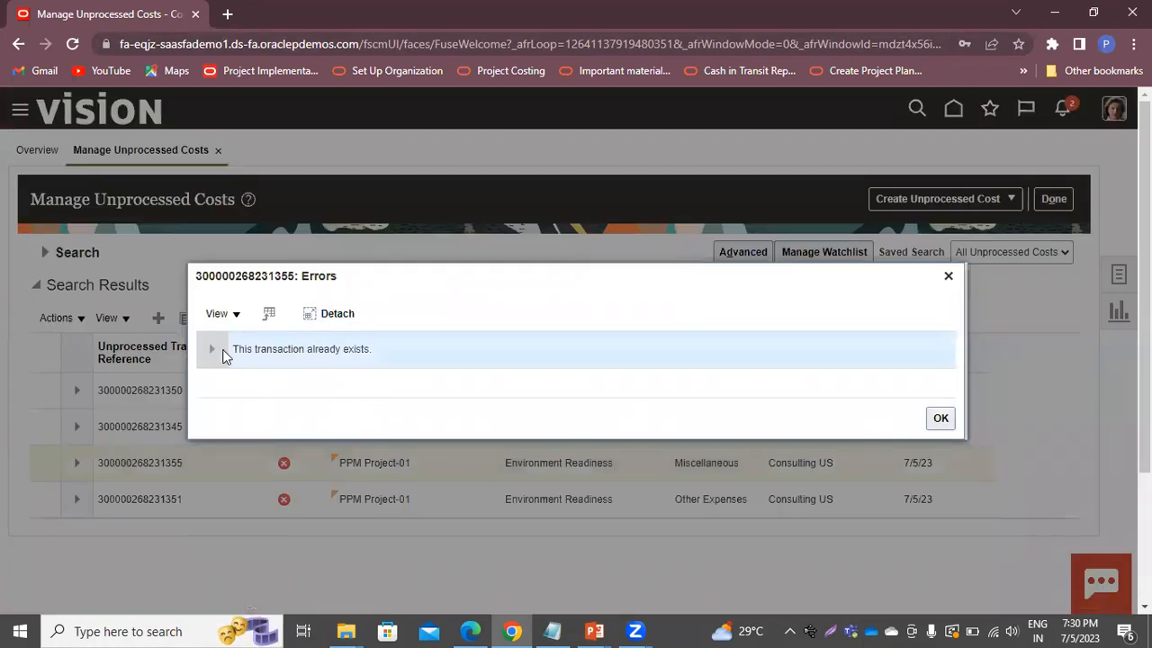
pyautogui.click(948, 277)
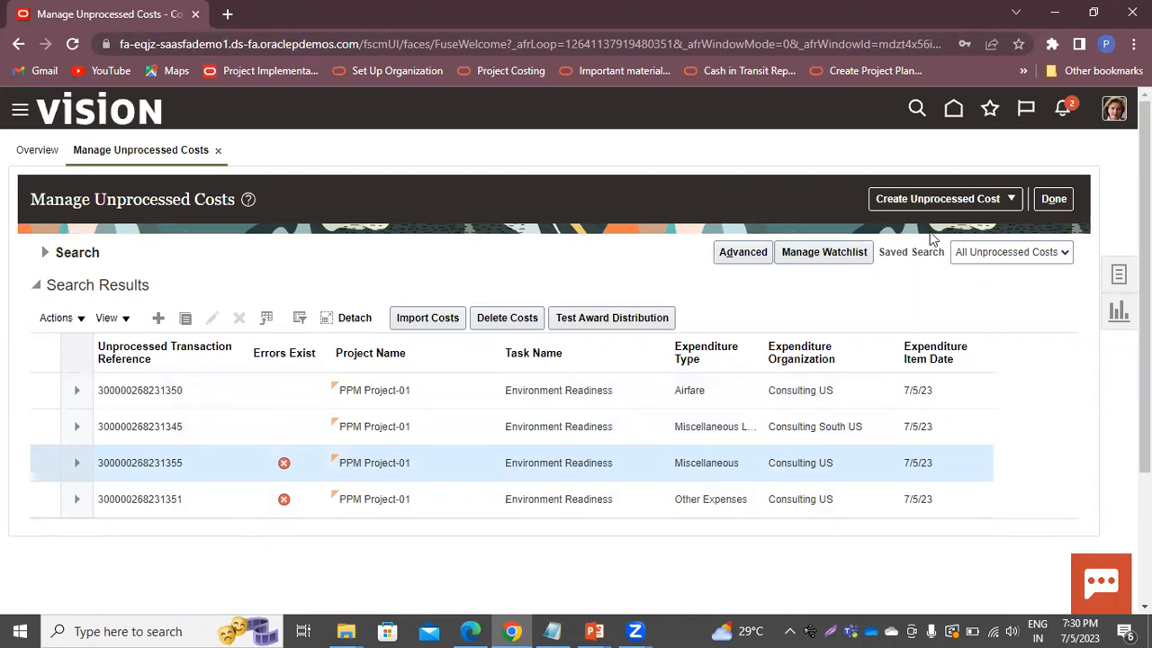
# Finish with unprocessed costs and return to the Costs overview page.
pyautogui.click(1056, 194)
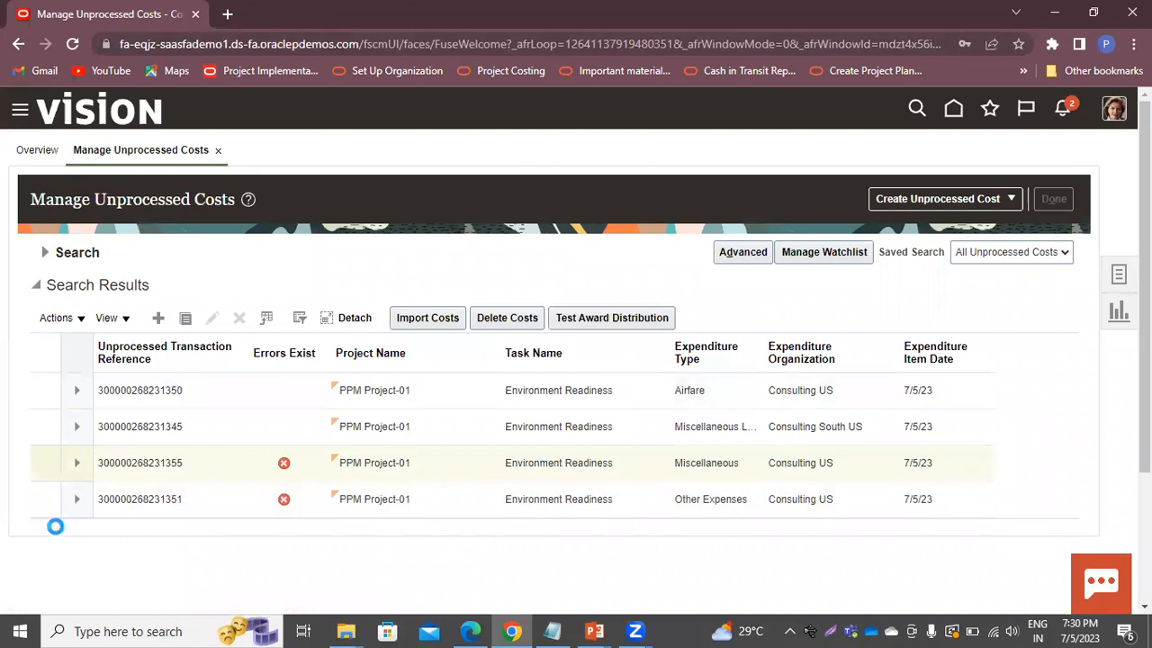
pyautogui.scroll(-3, 59, 436)
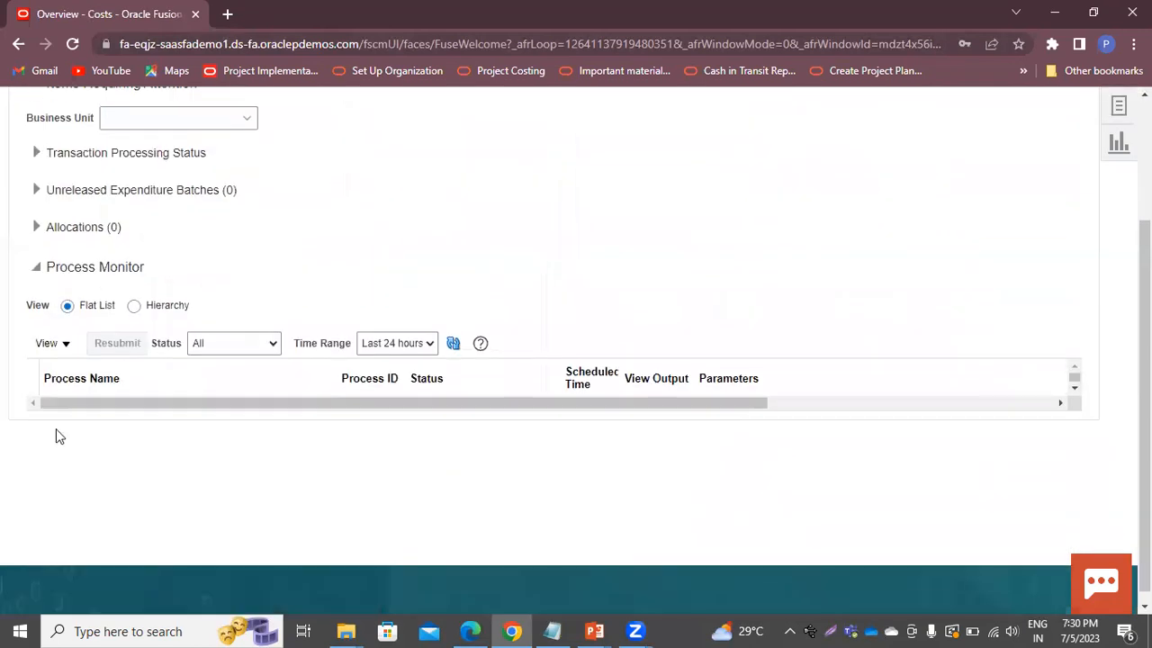
pyautogui.scroll(3, 337, 337)
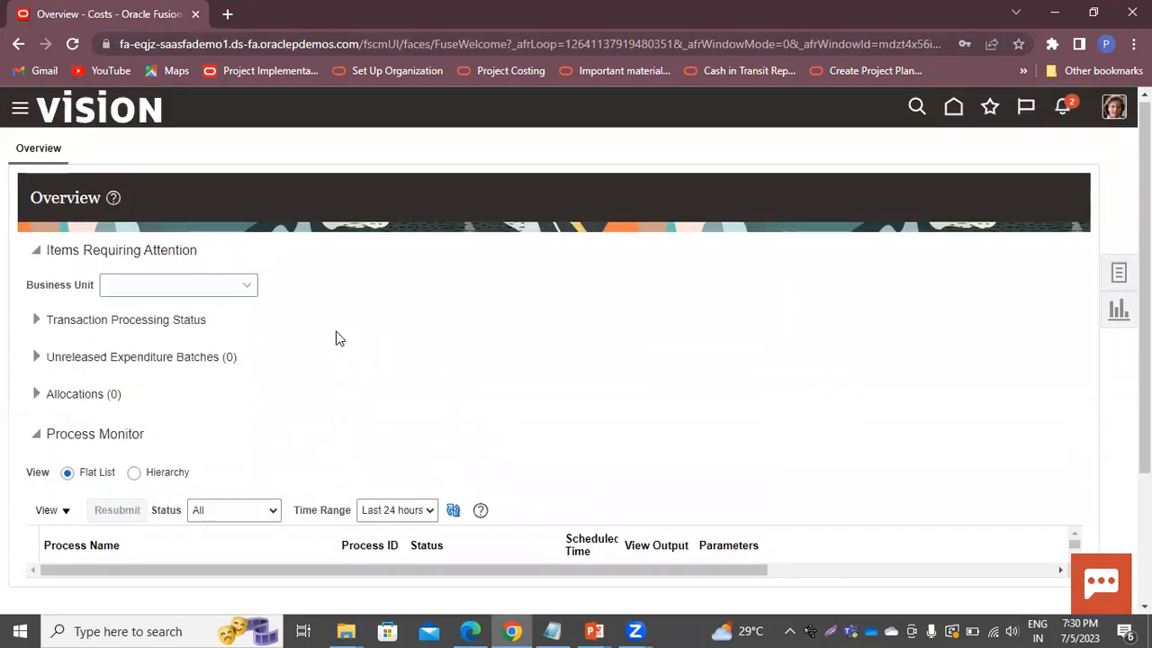
pyautogui.click(1119, 275)
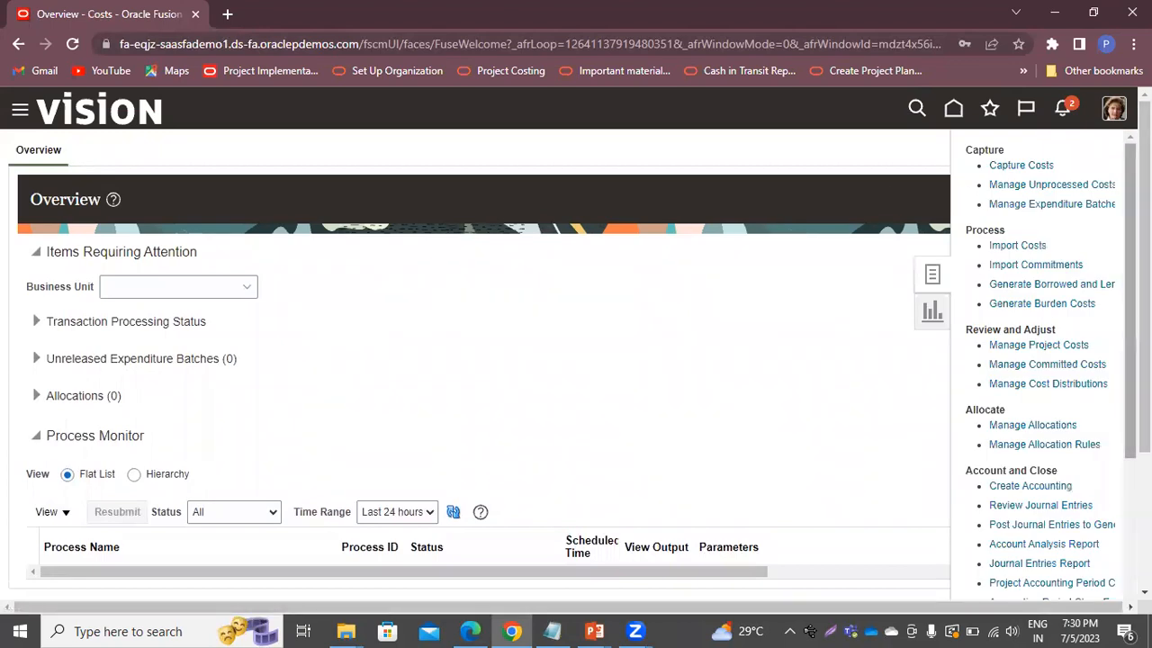
# Reopen Manage Unprocessed Costs from the cost tasks, then go back to the home page.
pyautogui.click(1068, 184)
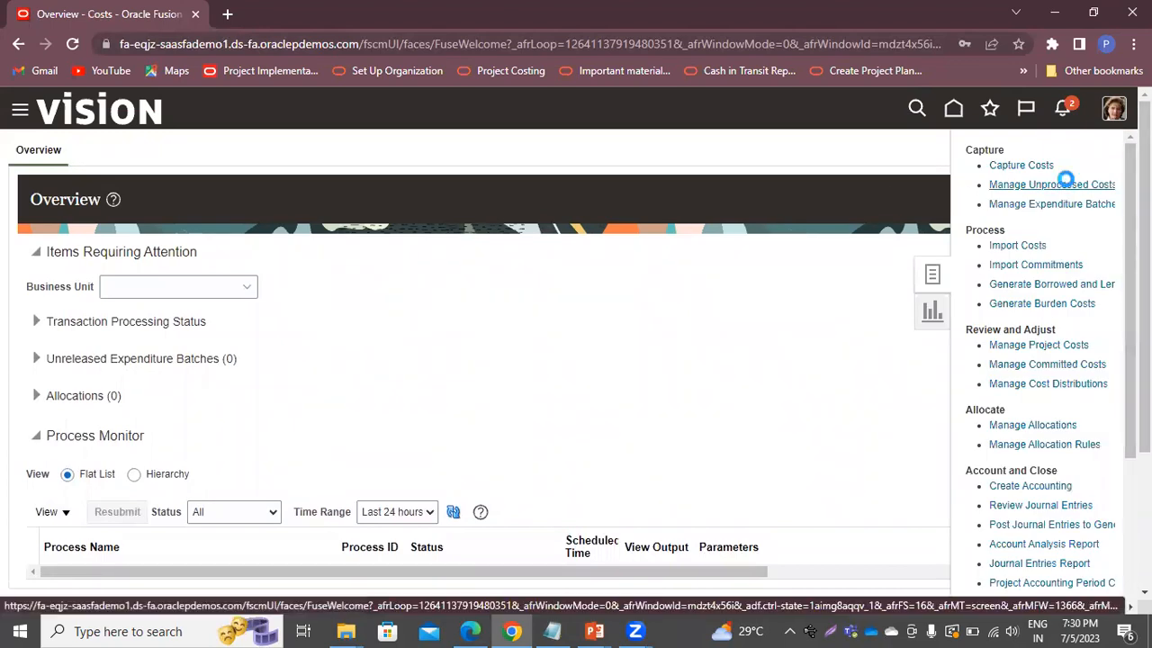
pyautogui.scroll(-3, 242, 419)
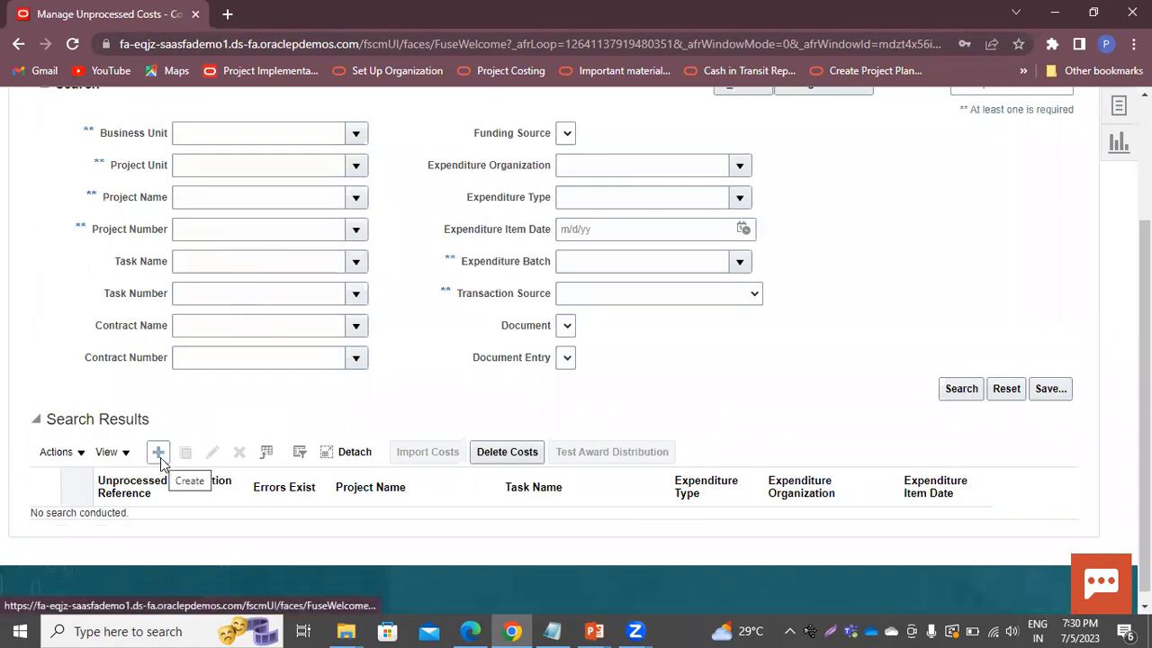
pyautogui.scroll(3, 777, 465)
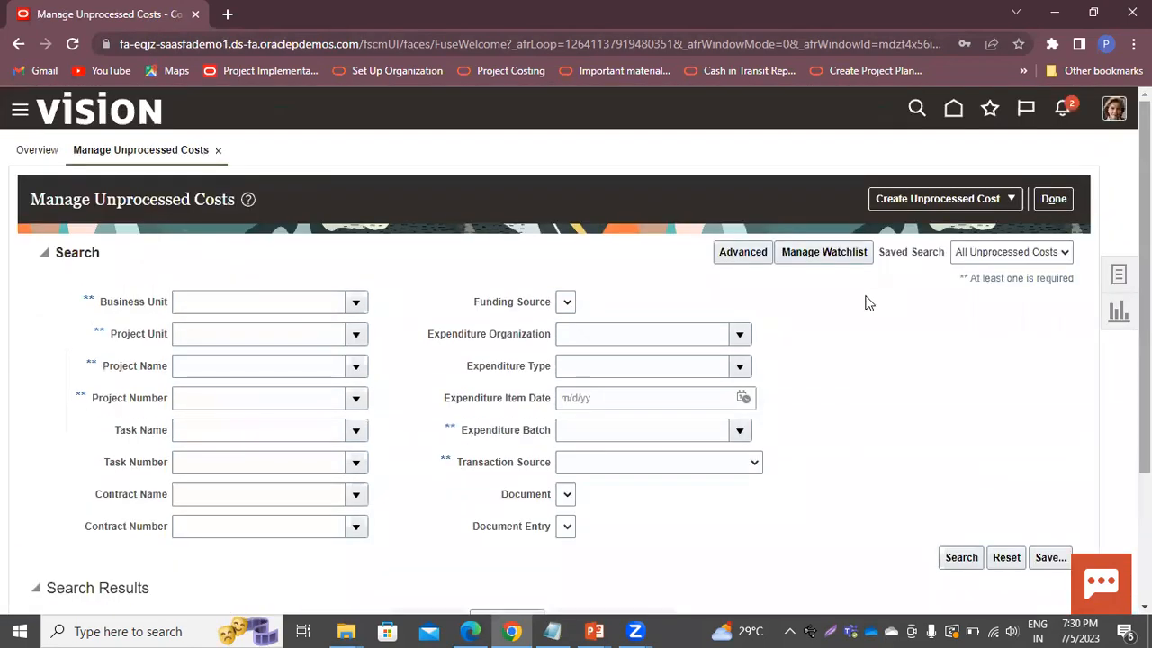
pyautogui.click(950, 108)
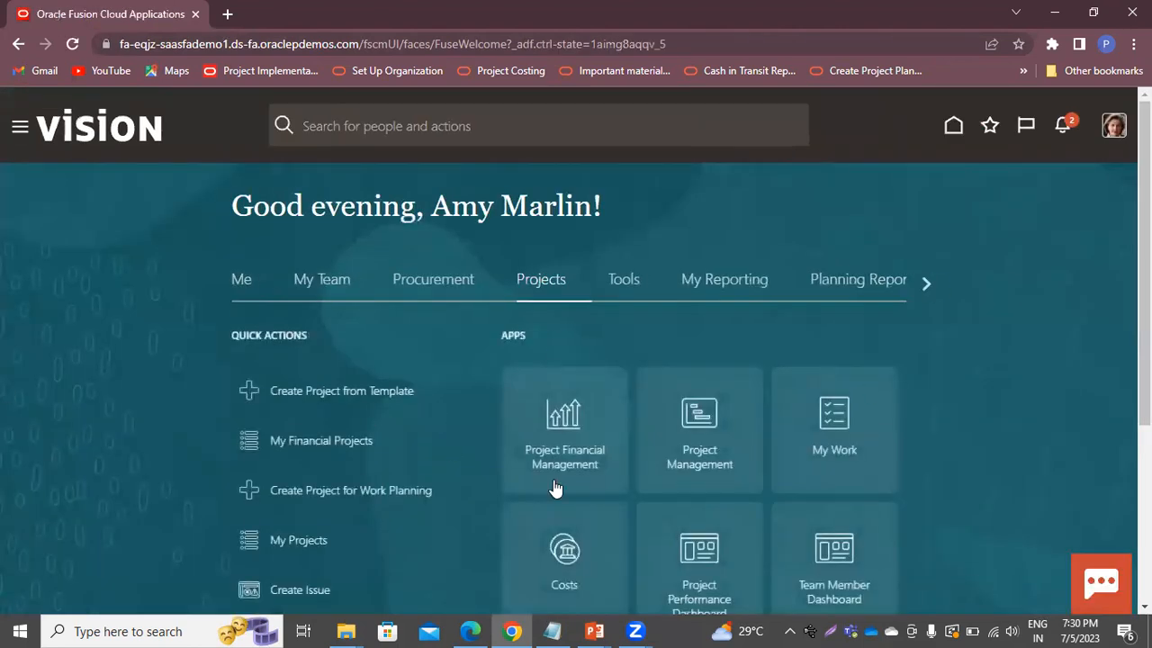
# Open PPM Project-01 (PPM-PRJ-01) from Project Financial Management and show its project tasks.
pyautogui.click(585, 432)
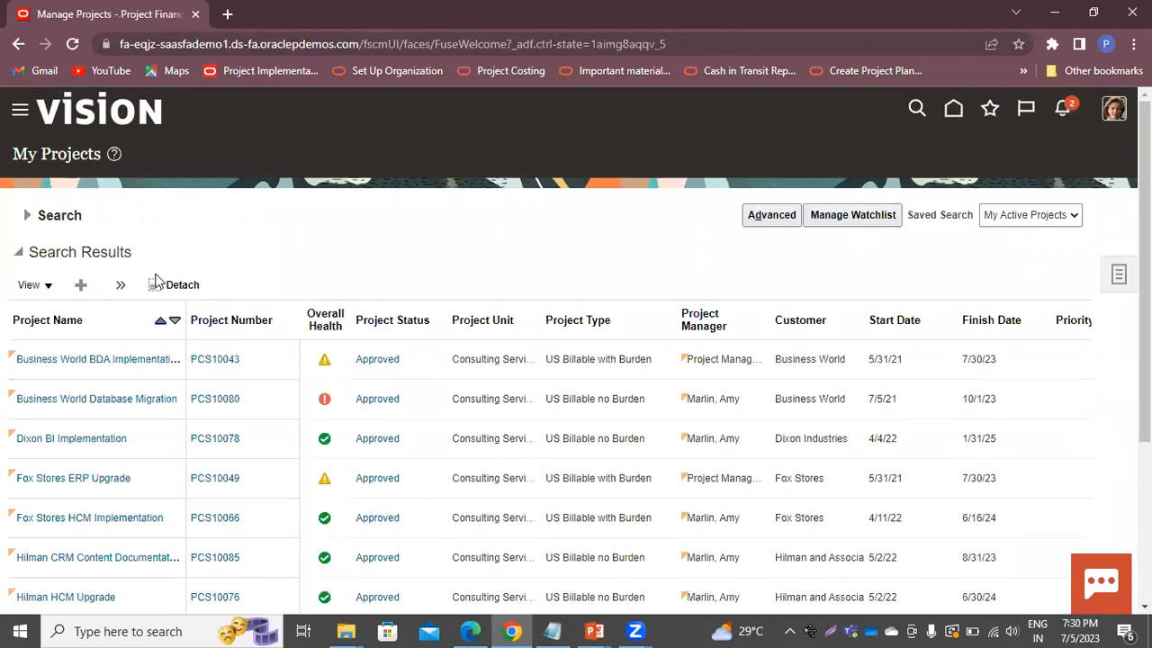
pyautogui.scroll(-1, 149, 467)
pyautogui.scroll(-3, 149, 467)
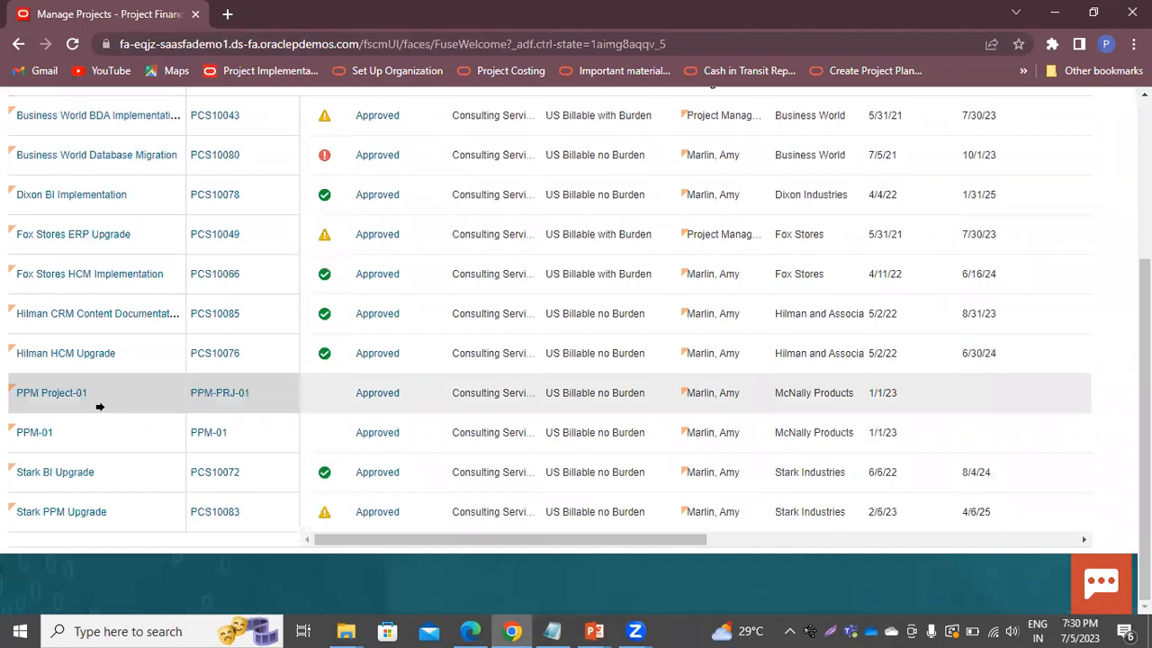
pyautogui.click(29, 399)
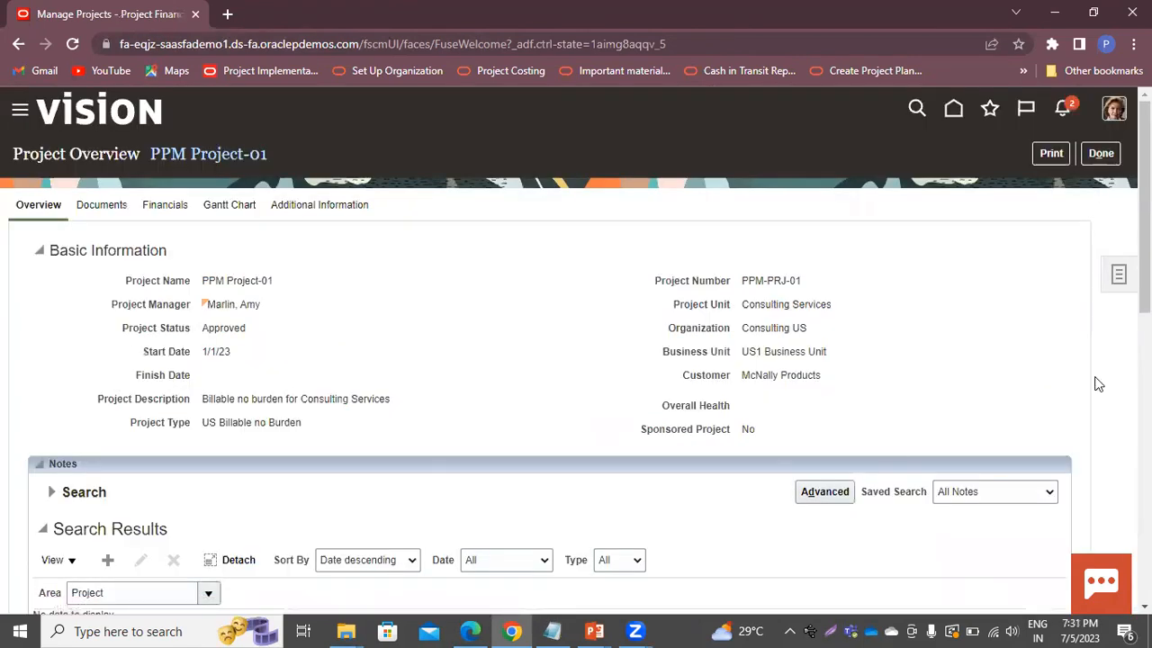
pyautogui.click(1118, 273)
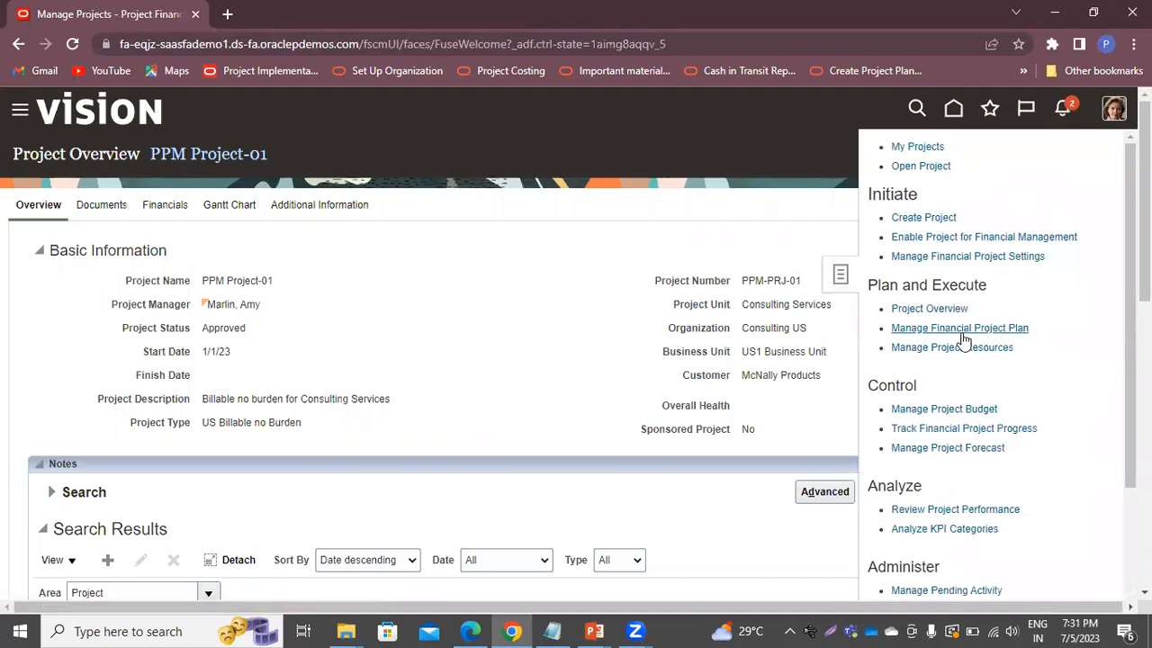
pyautogui.click(944, 330)
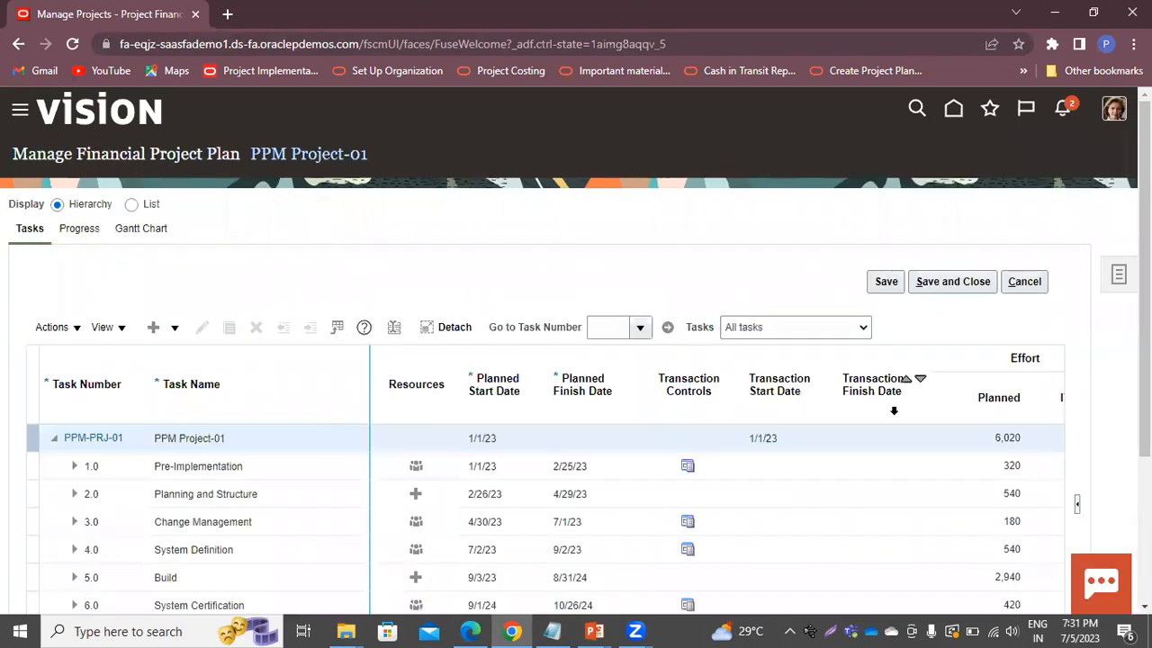
pyautogui.scroll(-2, 894, 408)
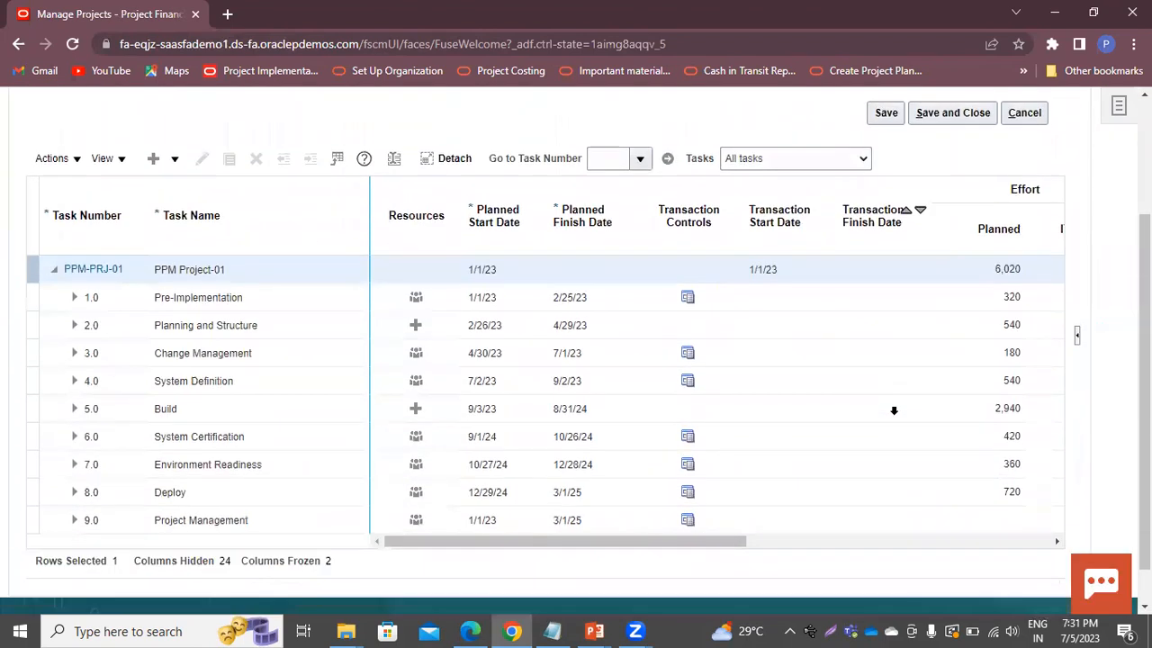
pyautogui.click(689, 464)
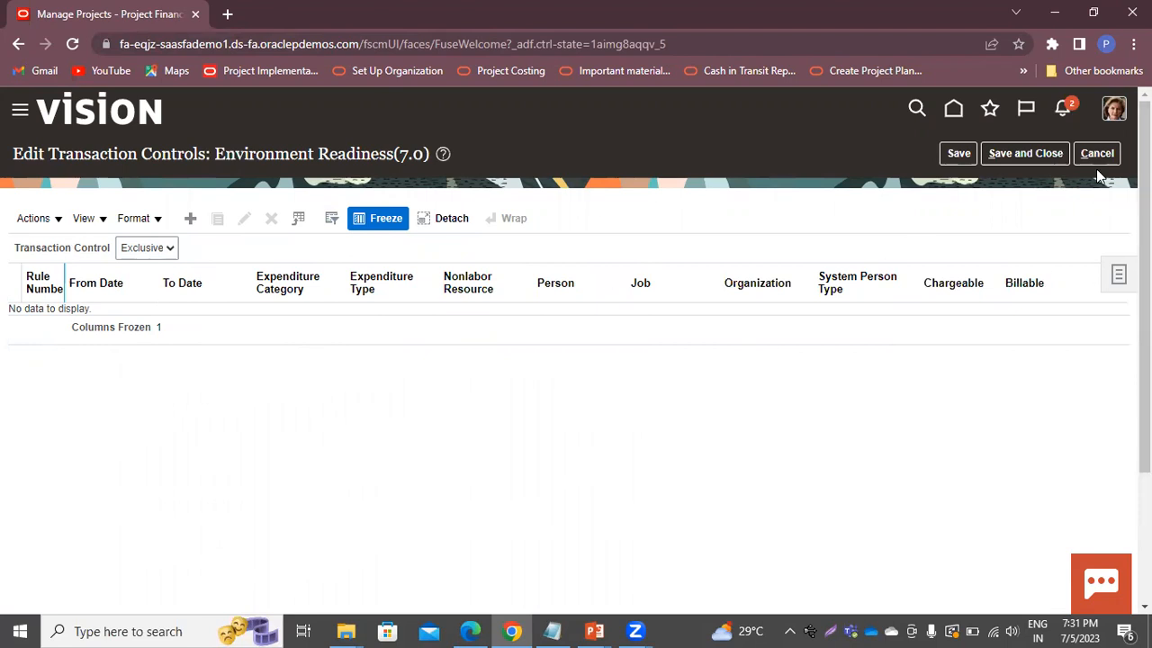
pyautogui.click(1034, 153)
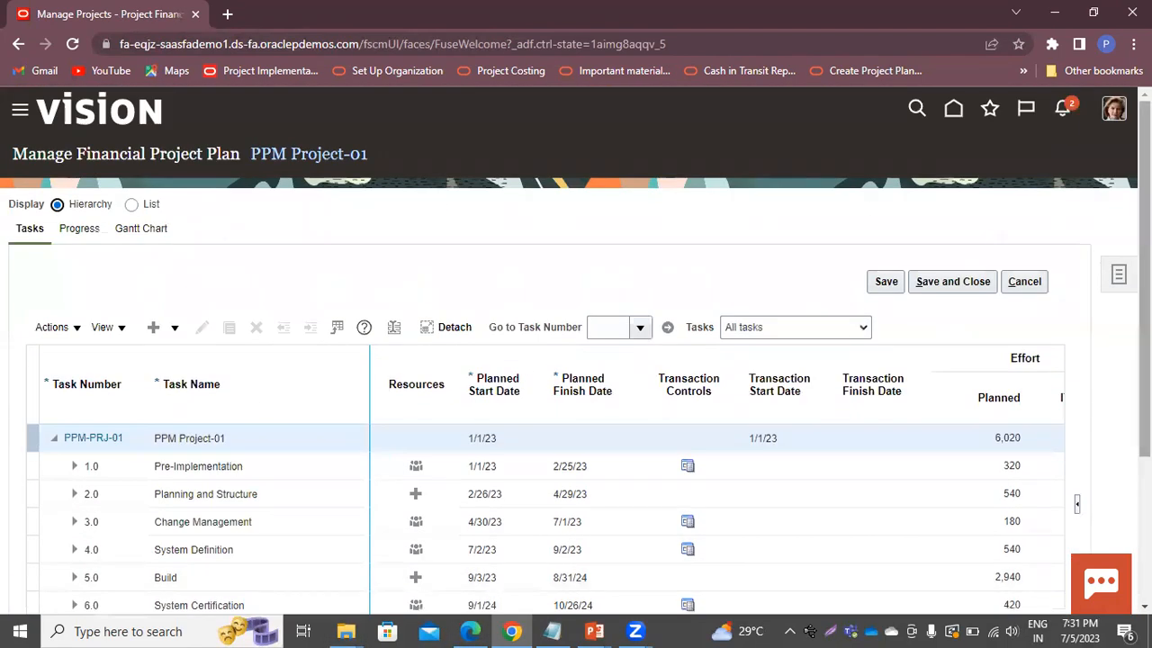
pyautogui.click(990, 282)
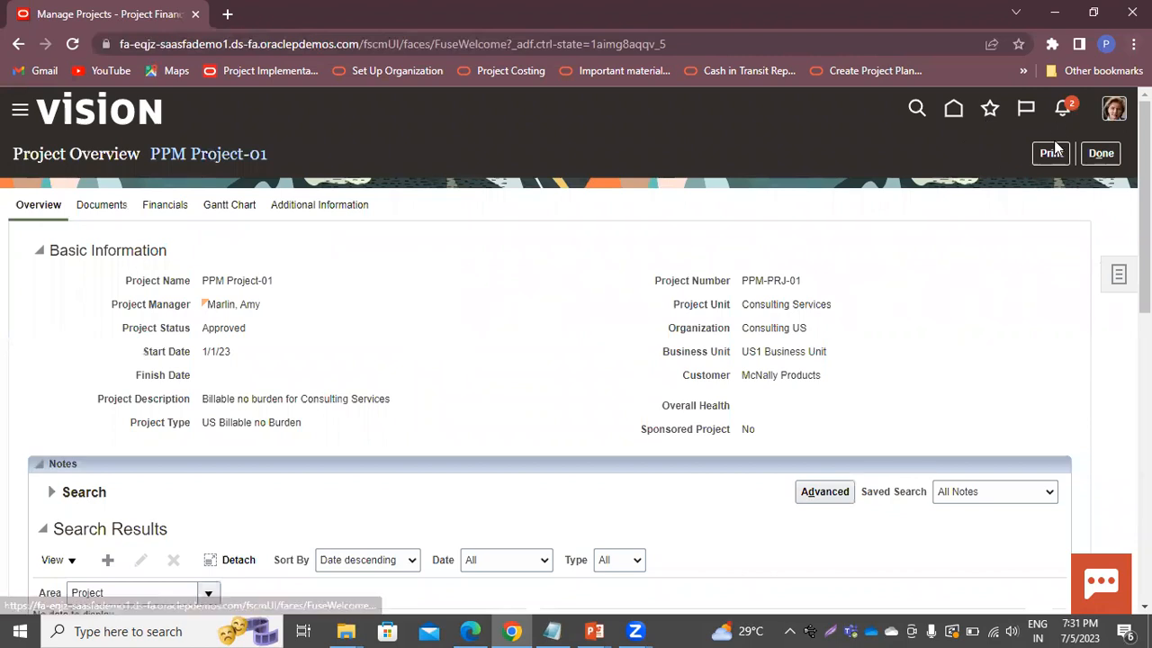
pyautogui.click(1101, 153)
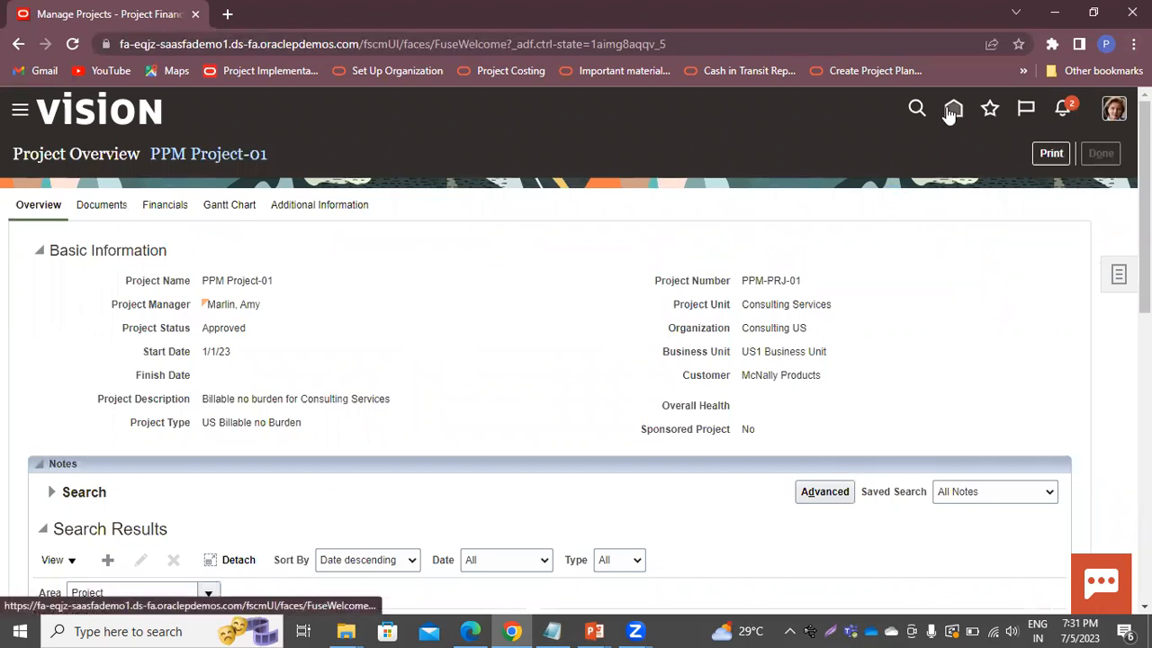
pyautogui.click(951, 110)
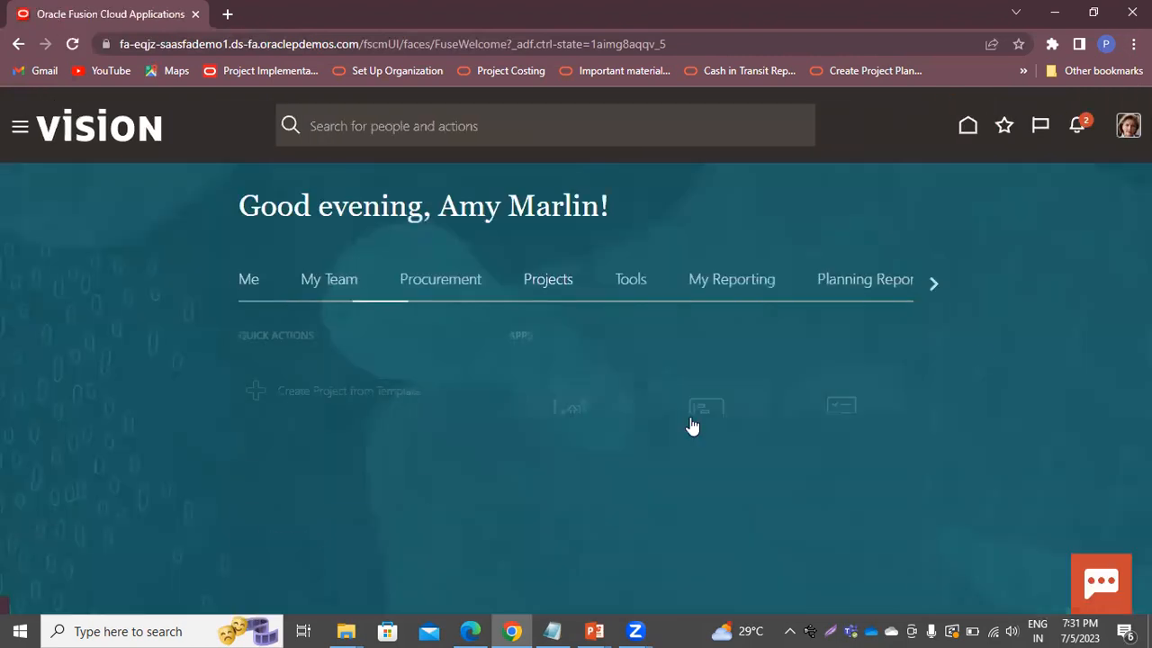
# Go from the project costs overview to Manage Unprocessed Costs and start a new cost.
pyautogui.scroll(-2, 570, 332)
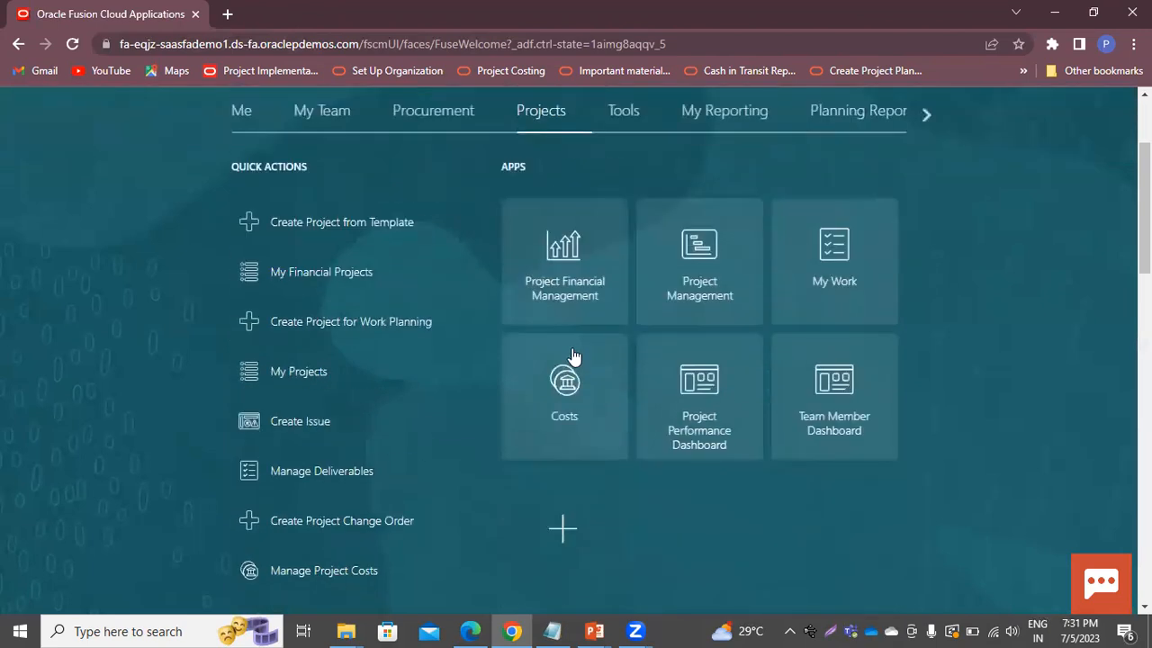
pyautogui.click(612, 283)
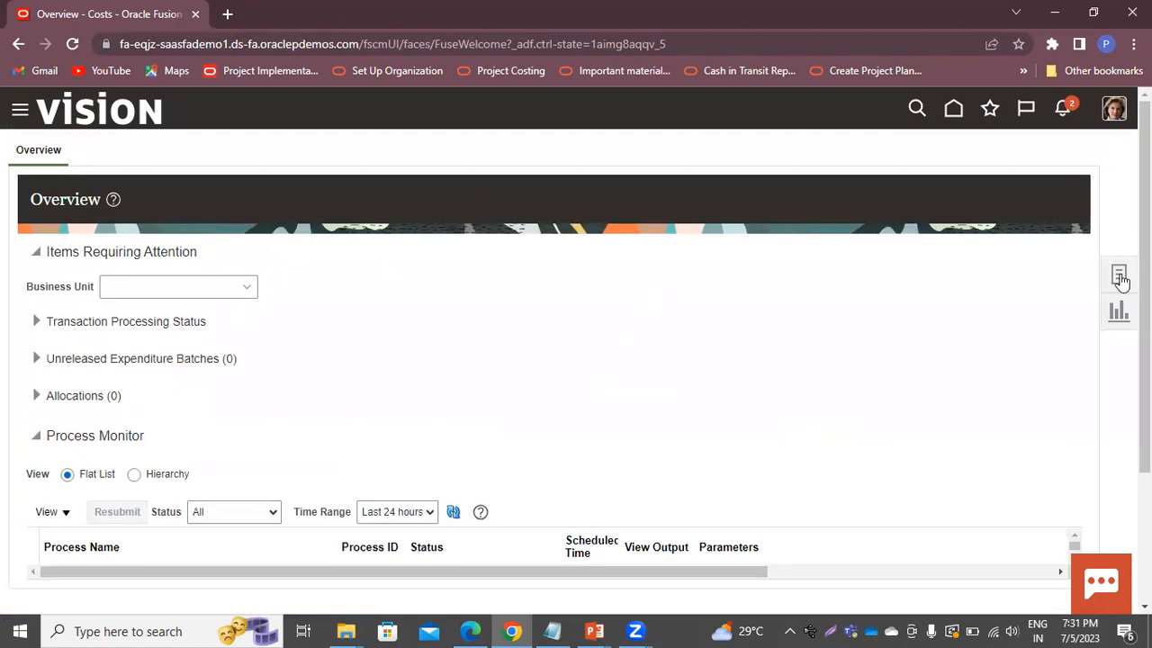
pyautogui.click(1118, 274)
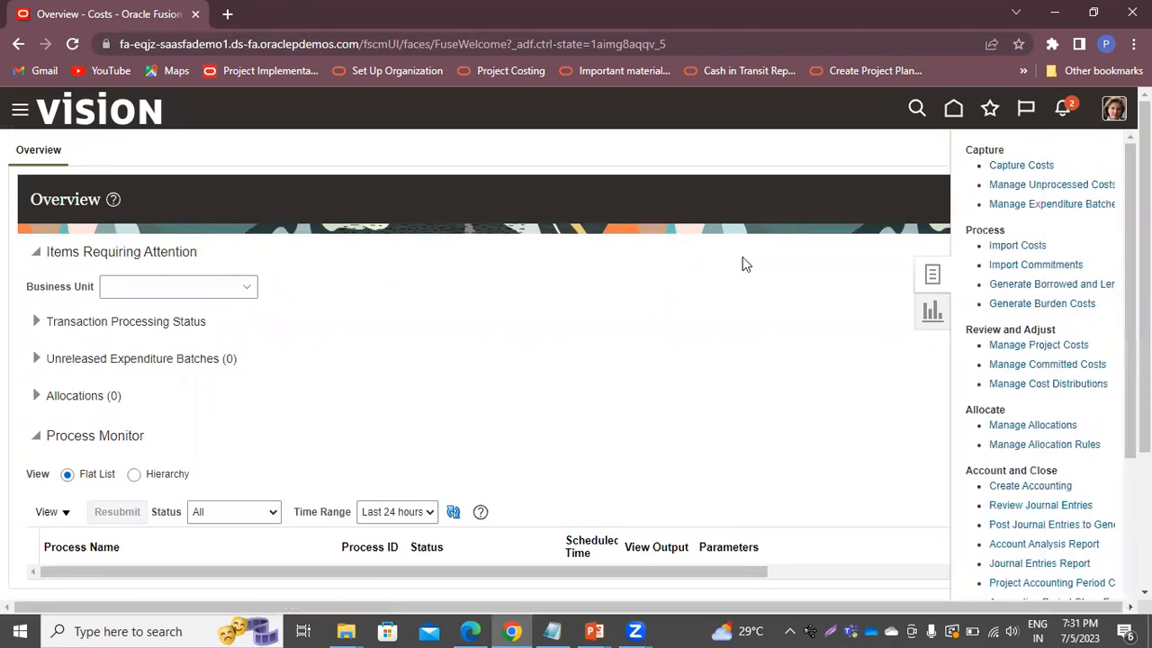
pyautogui.click(1072, 183)
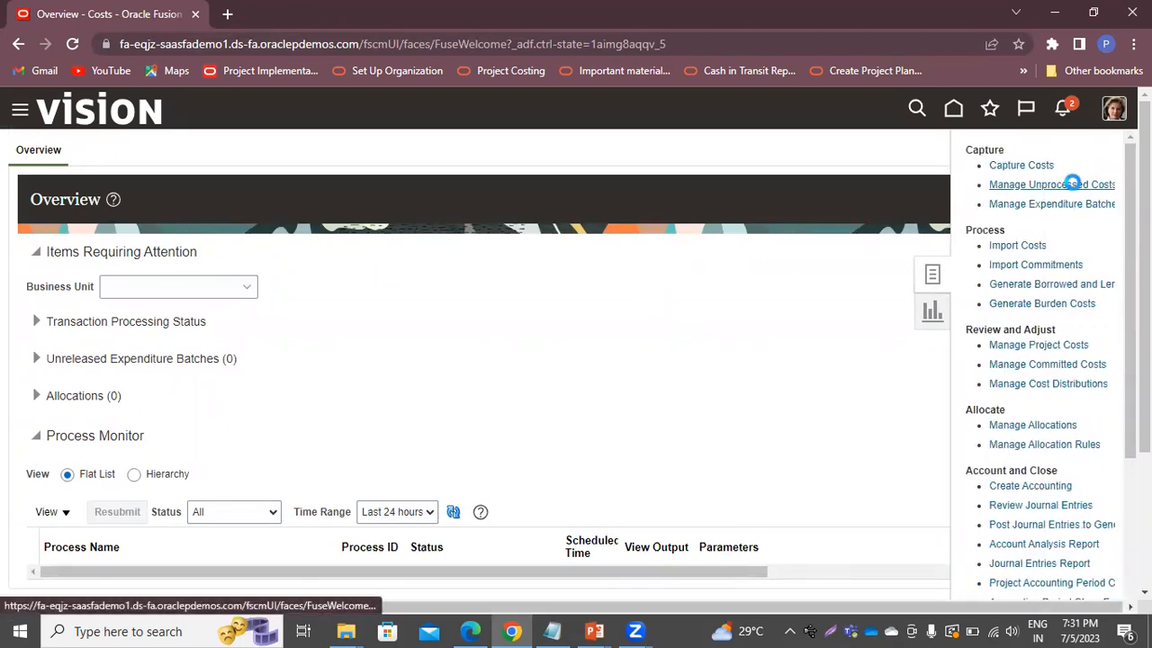
pyautogui.scroll(-1, 398, 356)
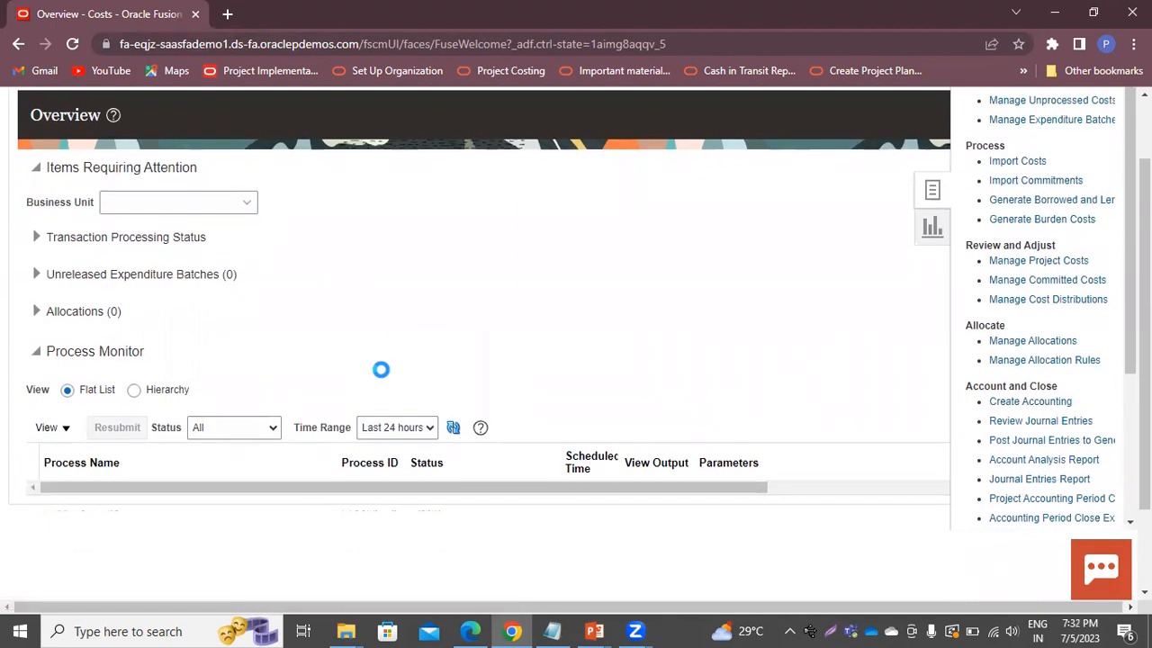
pyautogui.scroll(-2, 411, 378)
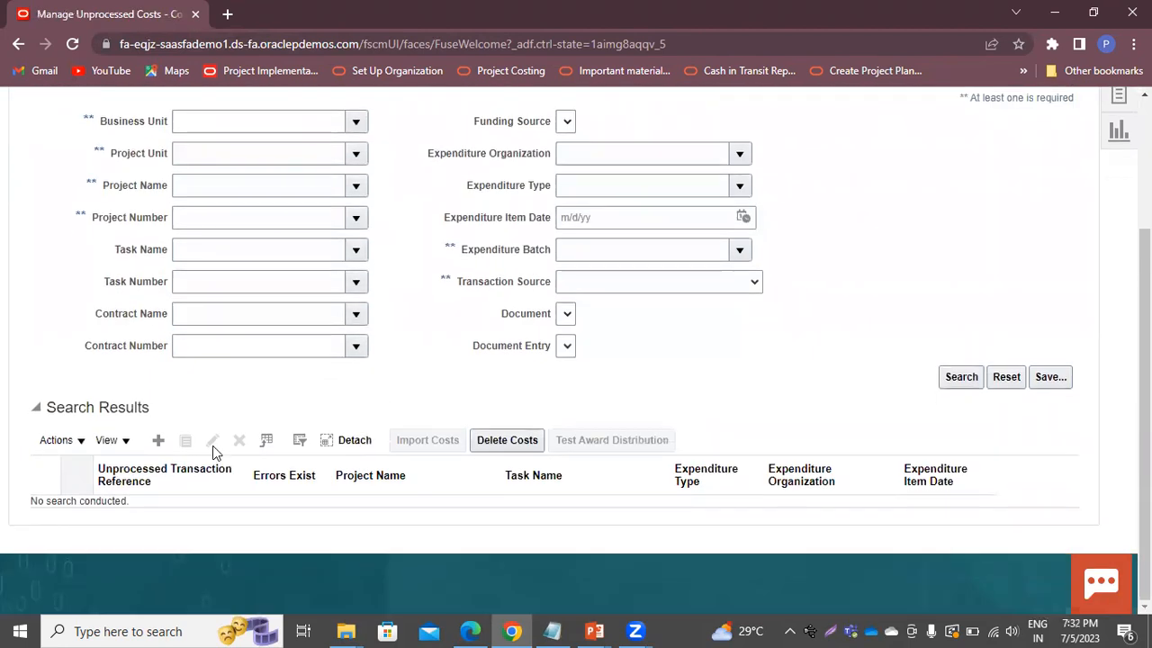
pyautogui.click(158, 441)
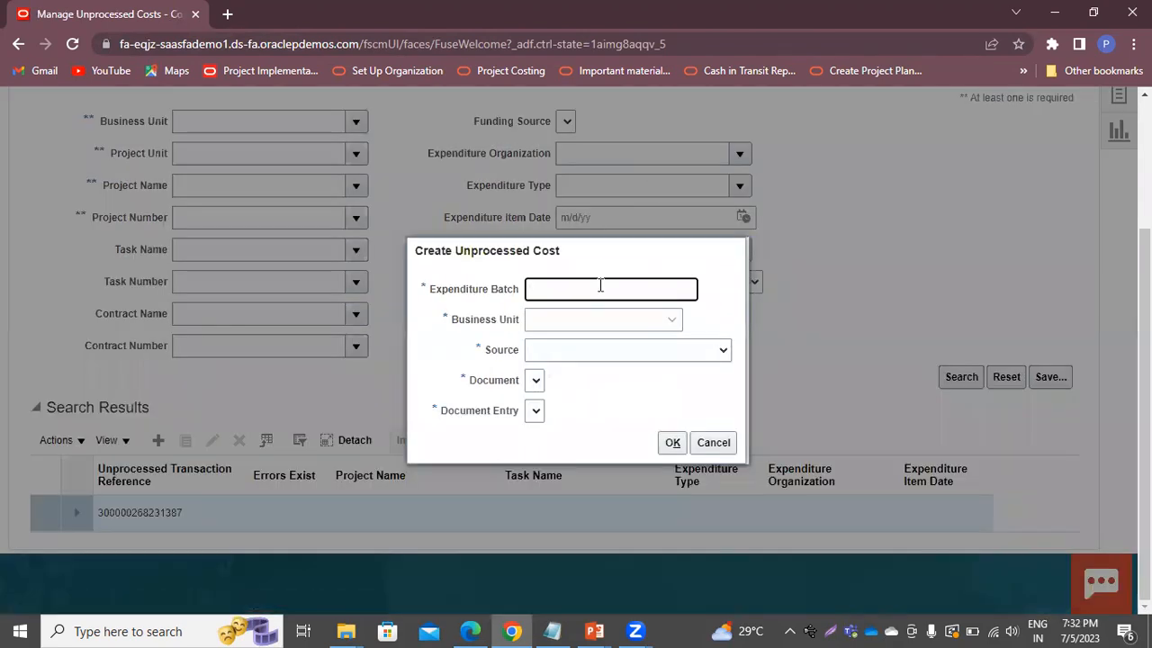
# Enter batch ExpBatch-01 with US1 Business Unit, PPM Project Source and document PPM Misc Exp.
pyautogui.write('ExpBatch-01')
pyautogui.click(595, 319)
pyautogui.click(596, 360)
pyautogui.click(691, 351)
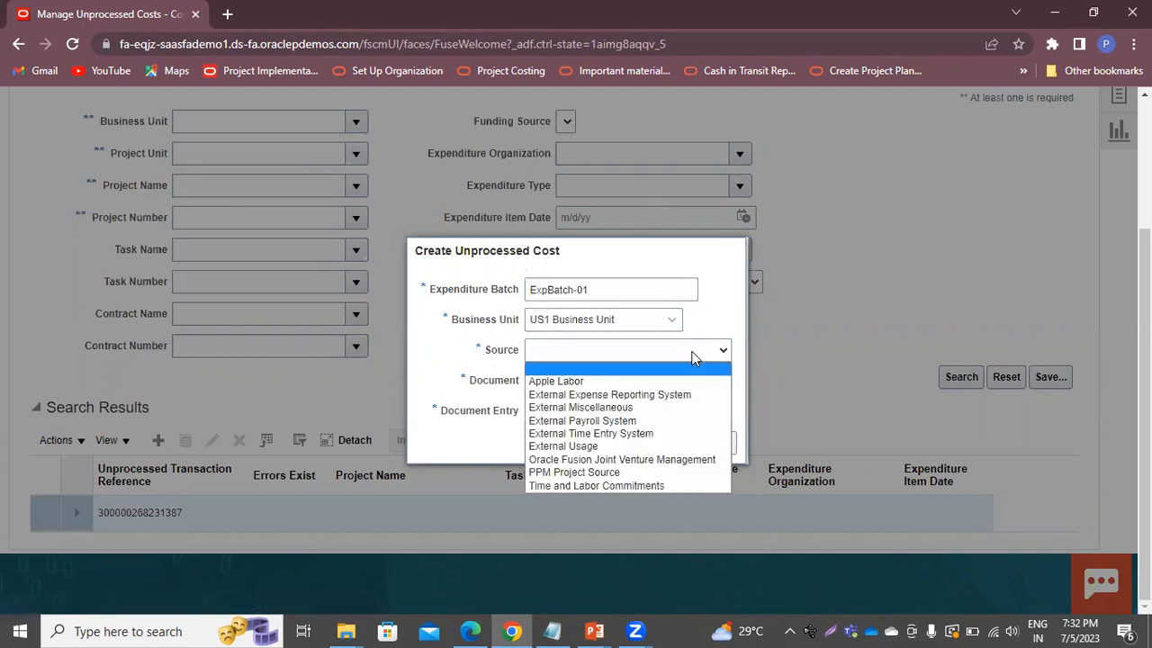
pyautogui.click(585, 472)
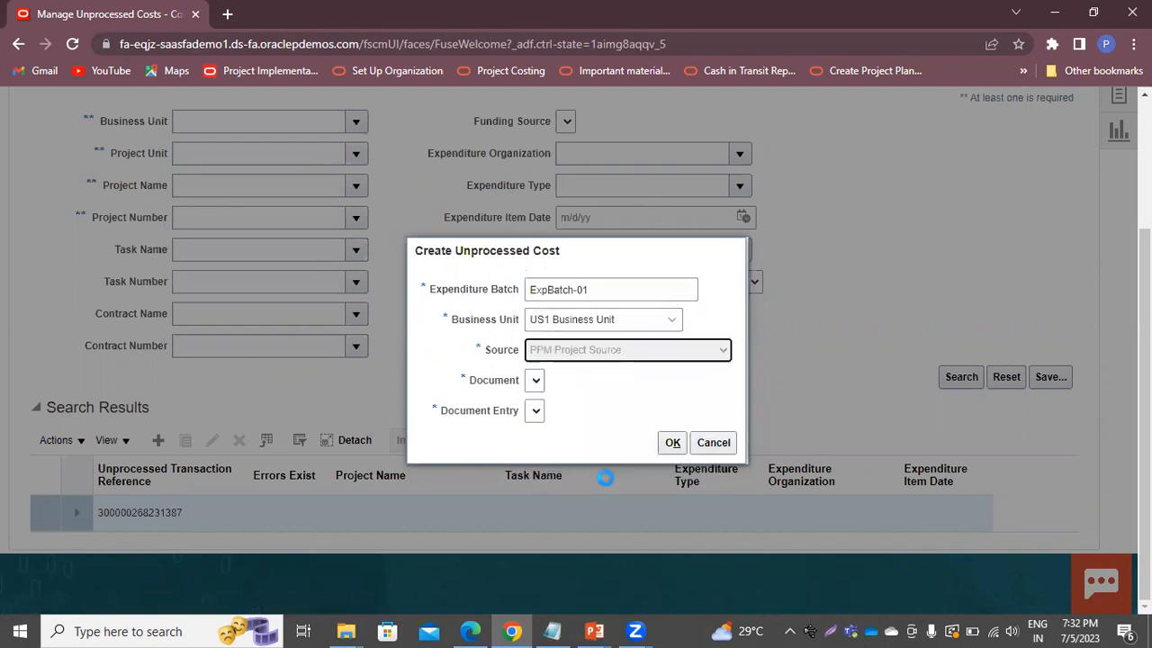
pyautogui.click(560, 381)
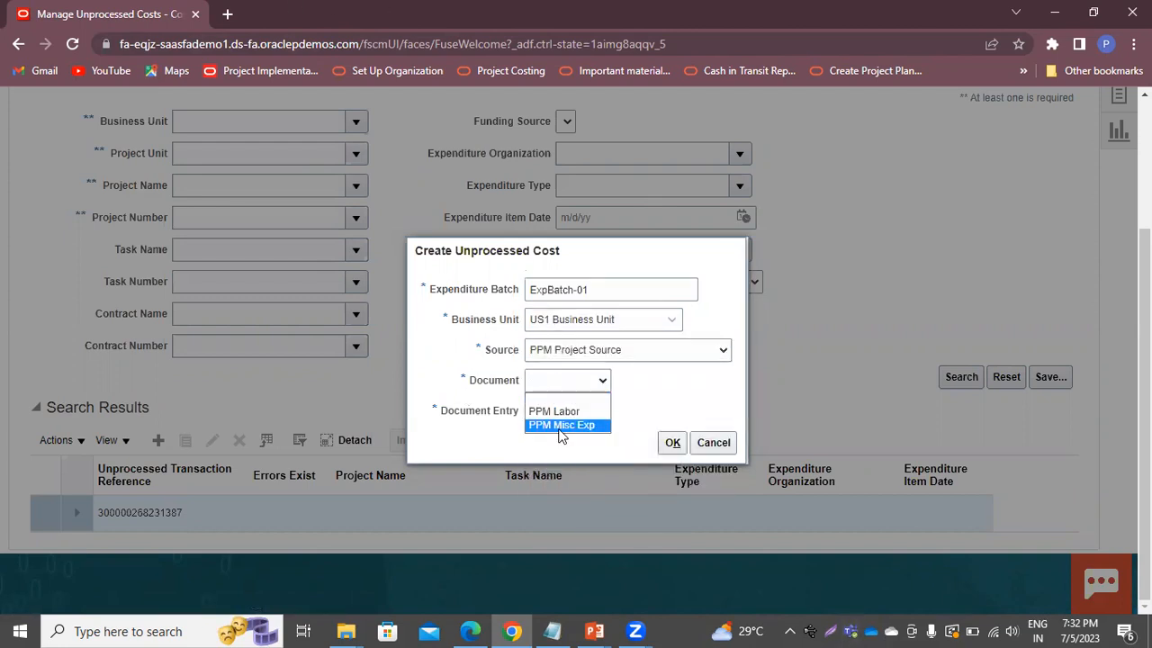
pyautogui.click(563, 424)
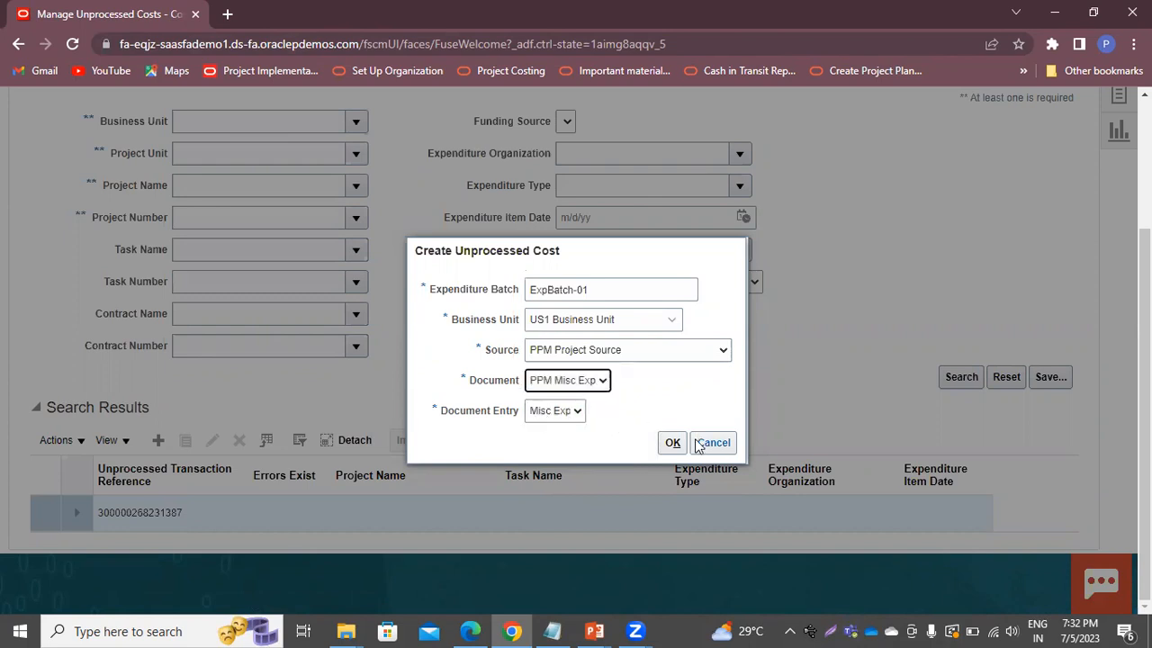
pyautogui.click(668, 445)
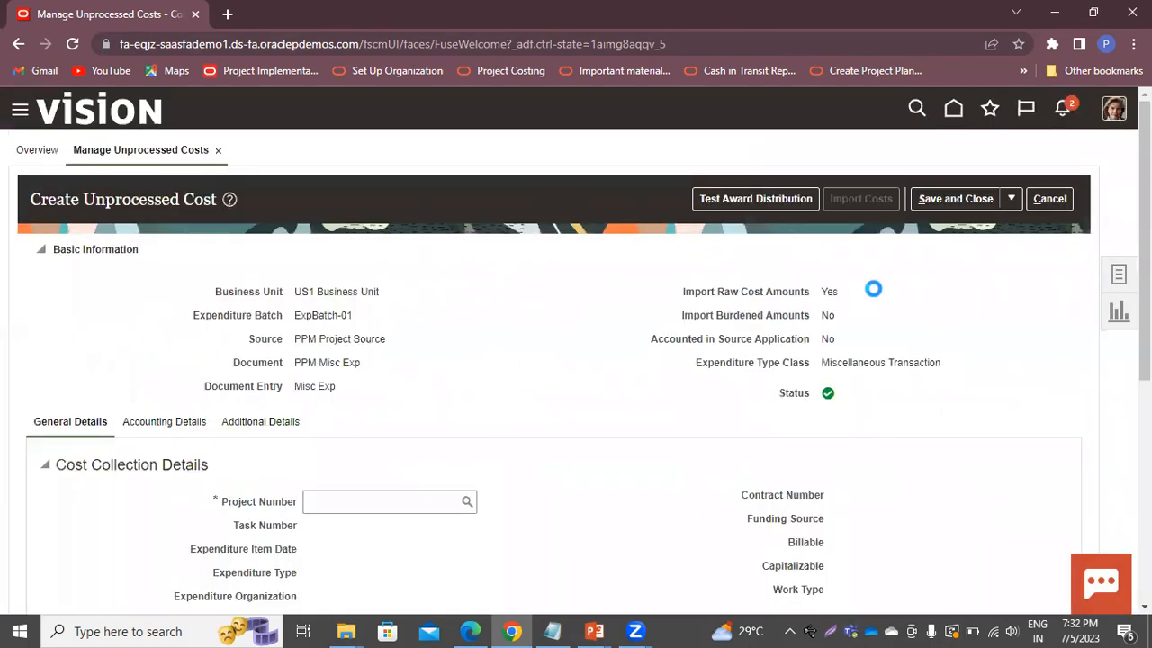
# Set project PPM-PRJ-01, task 1.0, item date 7/5/23 and expenditure type Other Expenses.
pyautogui.scroll(-2, 517, 406)
pyautogui.click(357, 329)
pyautogui.write('ppm')
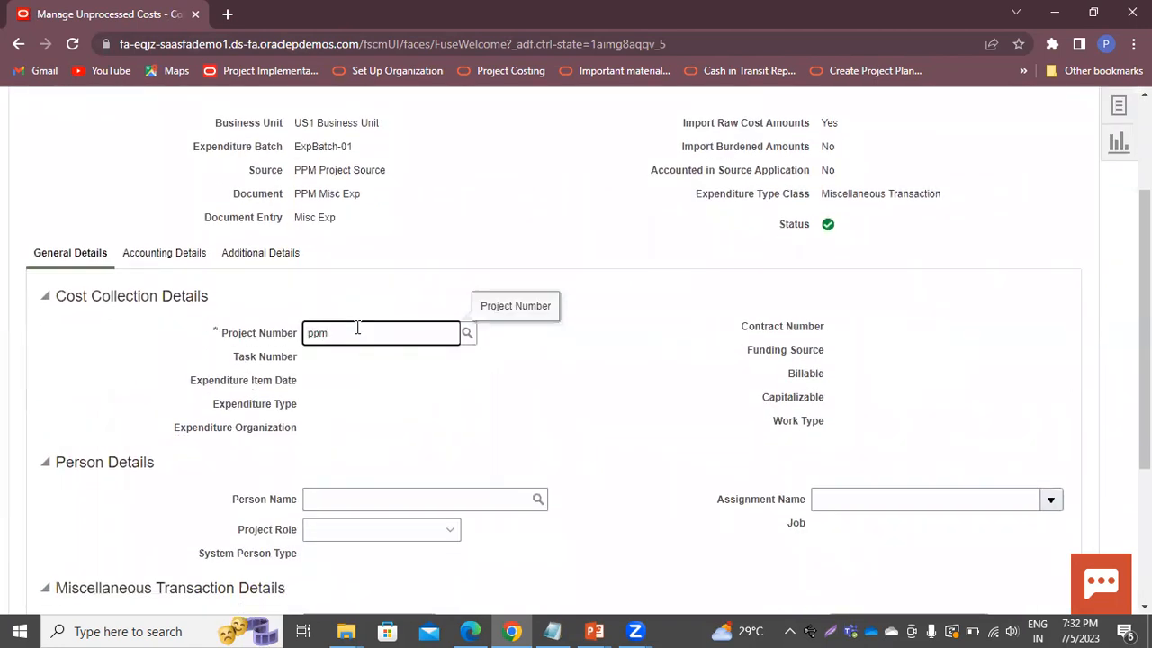
pyautogui.press('Tab')
pyautogui.click(475, 448)
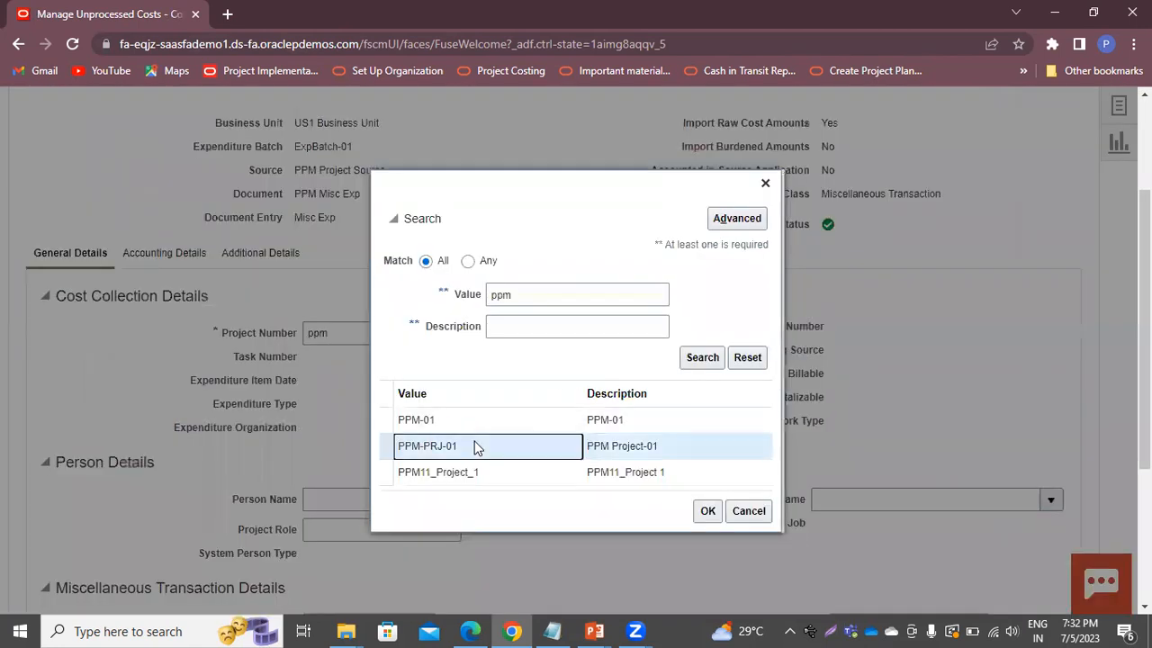
pyautogui.click(707, 510)
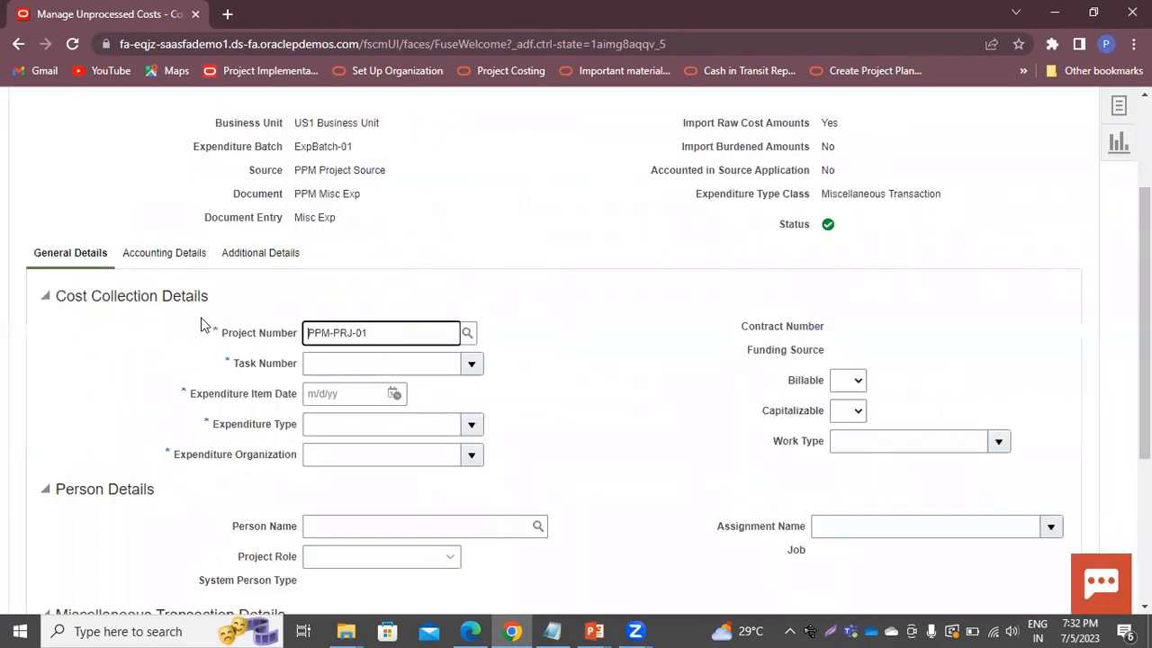
pyautogui.click(471, 363)
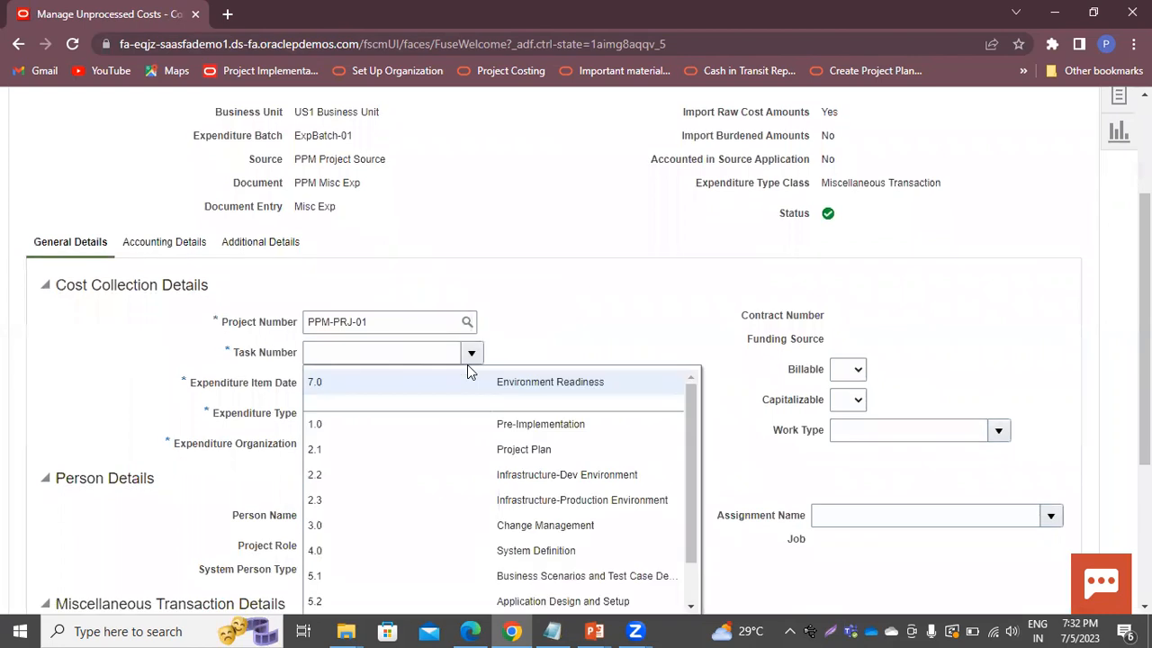
pyautogui.click(412, 424)
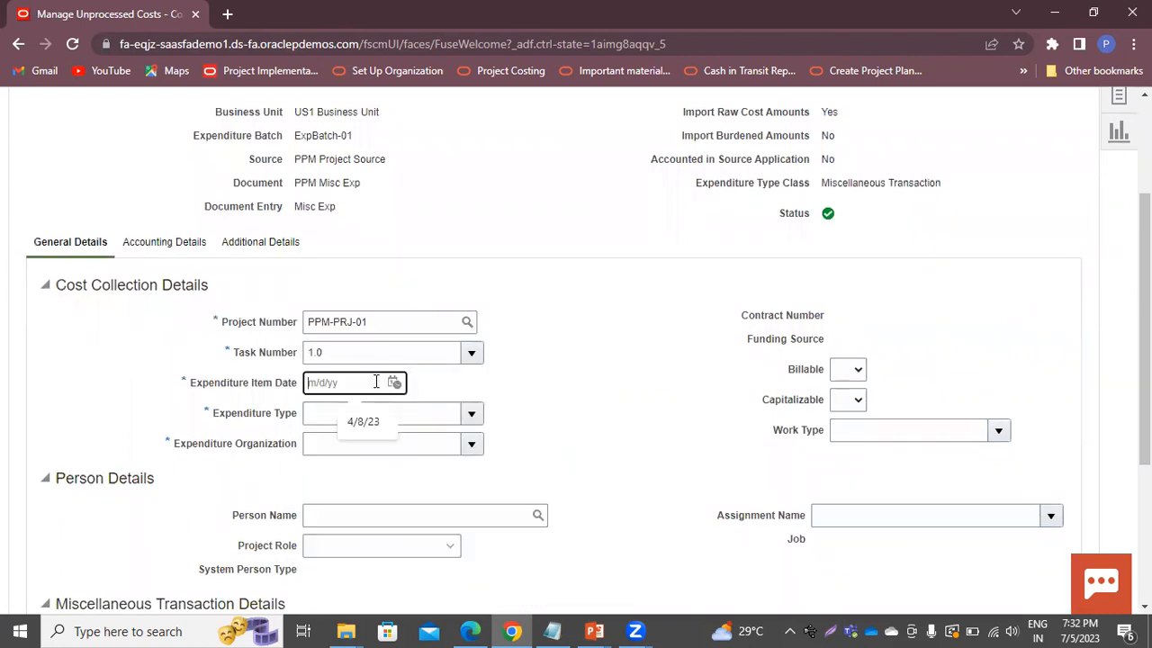
pyautogui.click(394, 383)
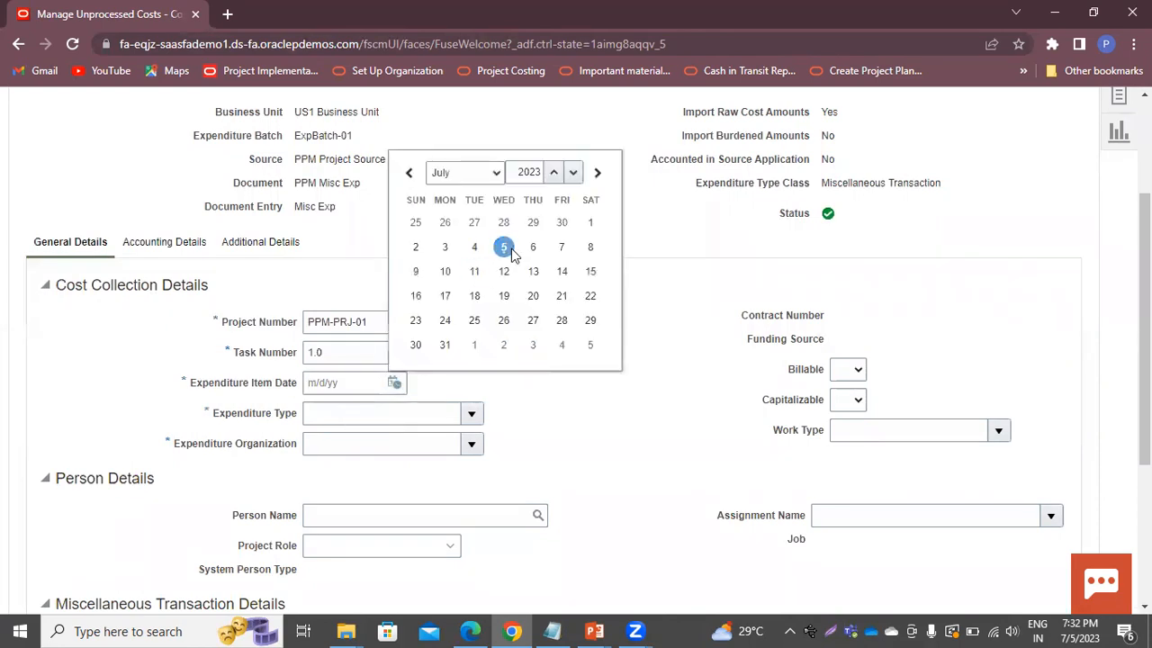
pyautogui.click(504, 249)
pyautogui.click(464, 414)
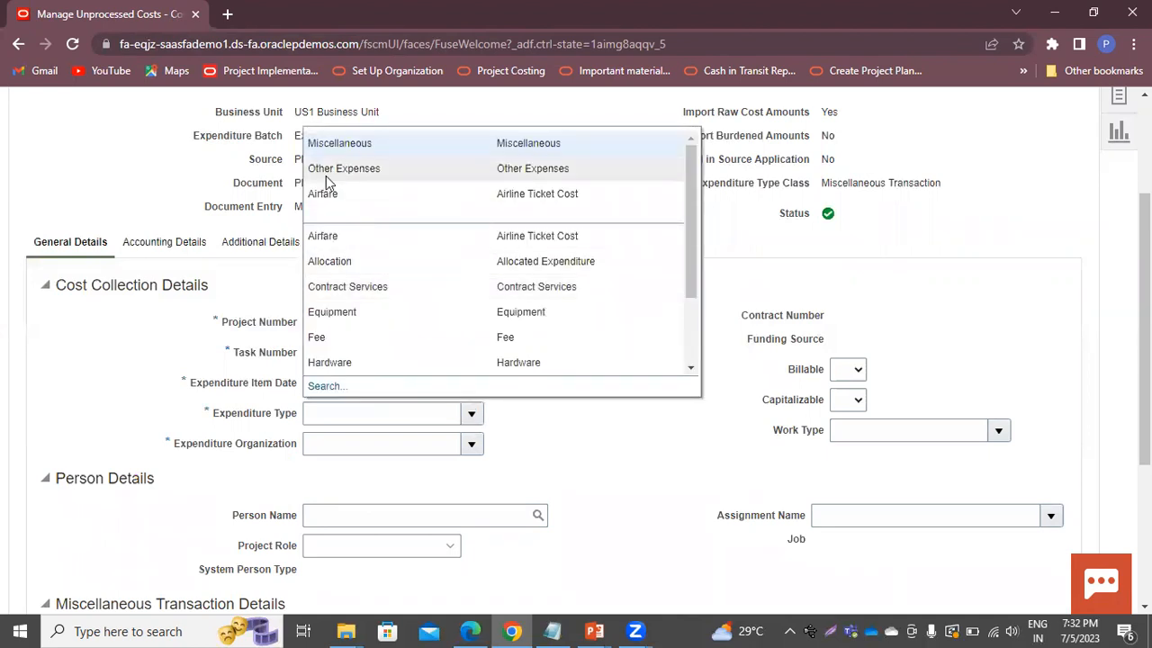
pyautogui.click(326, 175)
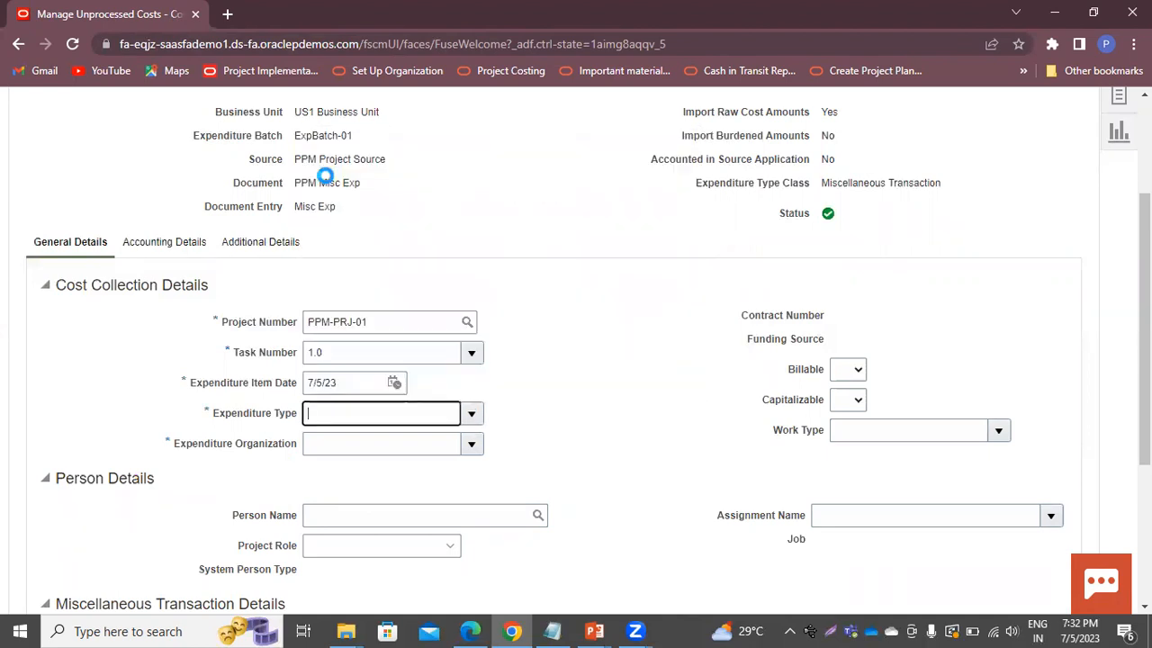
# Enter organization Consulting US, quantity 50, reference PI-01 and raw cost 500.
pyautogui.click(471, 445)
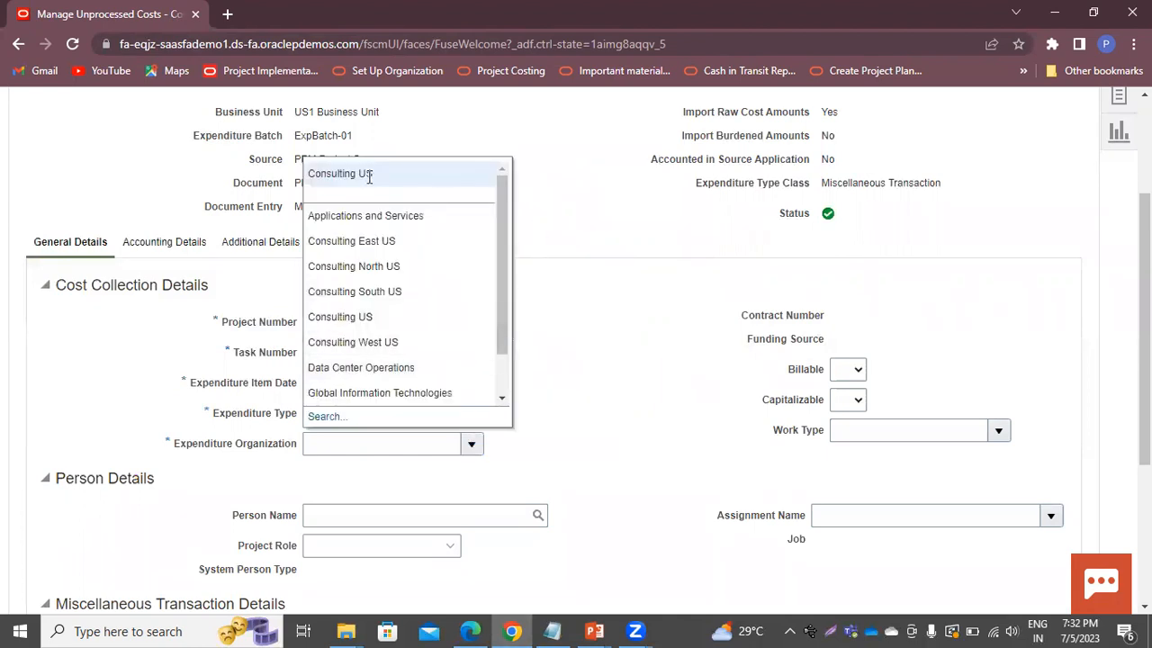
pyautogui.click(369, 177)
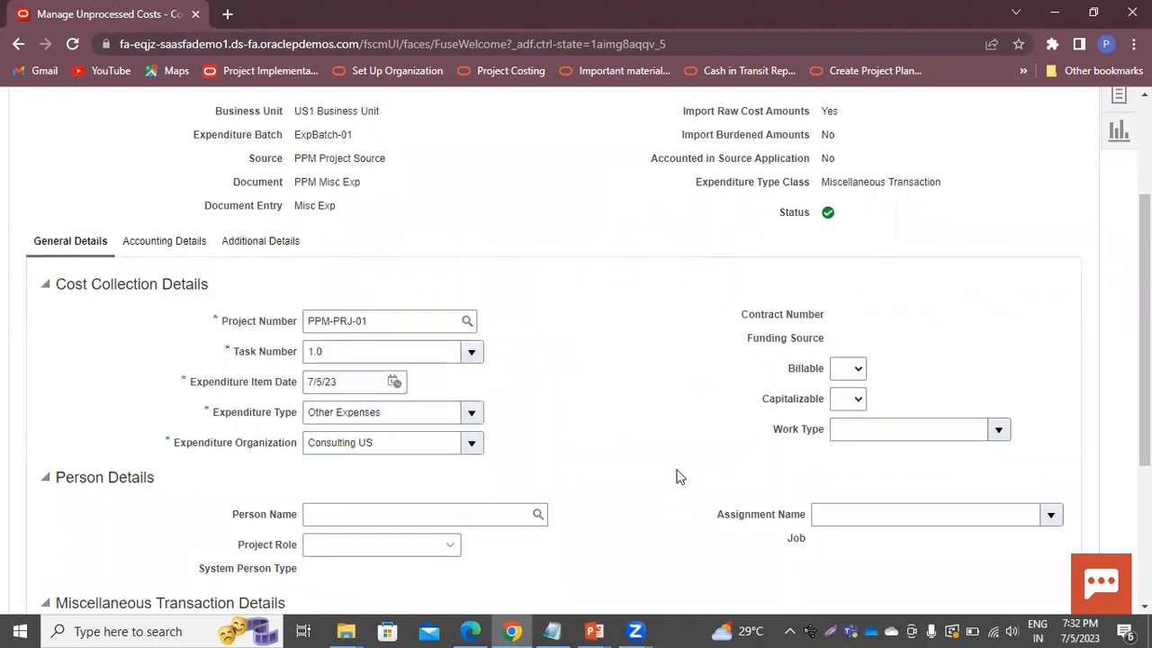
pyautogui.scroll(-3, 680, 477)
pyautogui.click(357, 389)
pyautogui.write('50')
pyautogui.press('Tab')
pyautogui.press('Tab')
pyautogui.press('Tab')
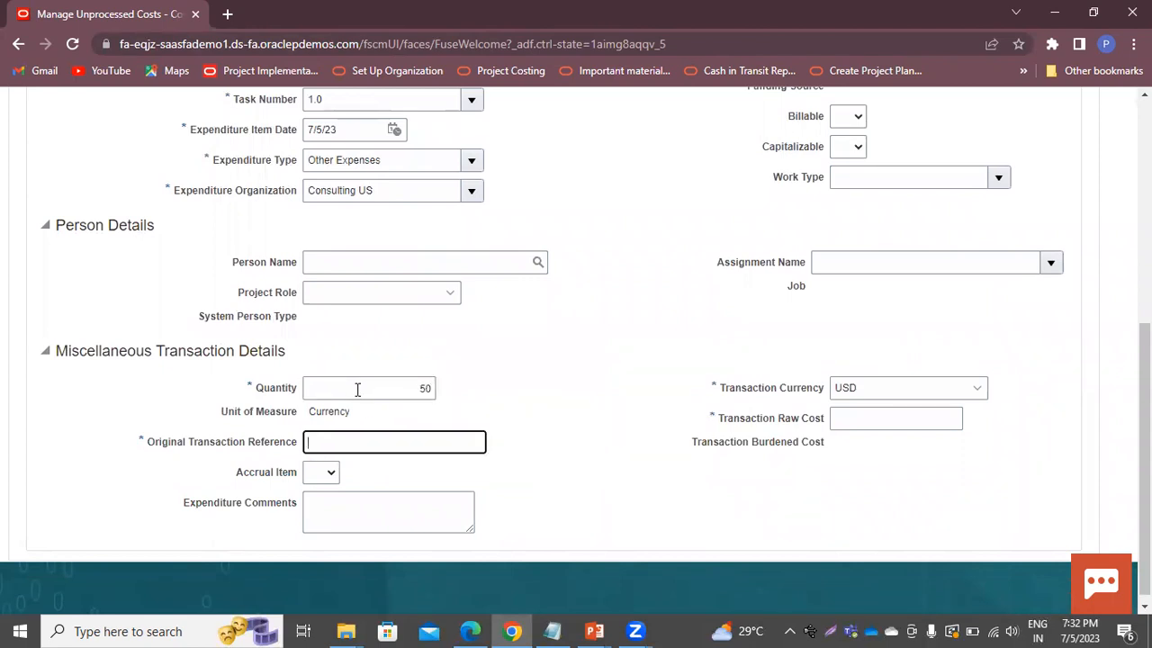
pyautogui.click(355, 443)
pyautogui.click(870, 421)
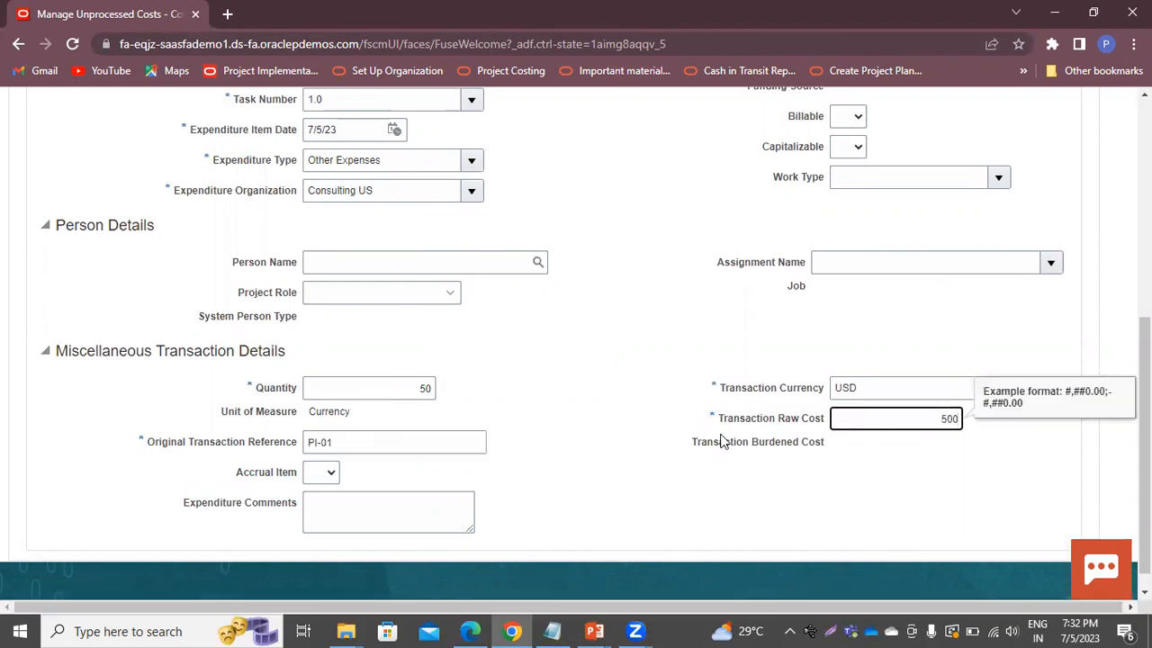
pyautogui.scroll(5, 719, 441)
pyautogui.click(1005, 205)
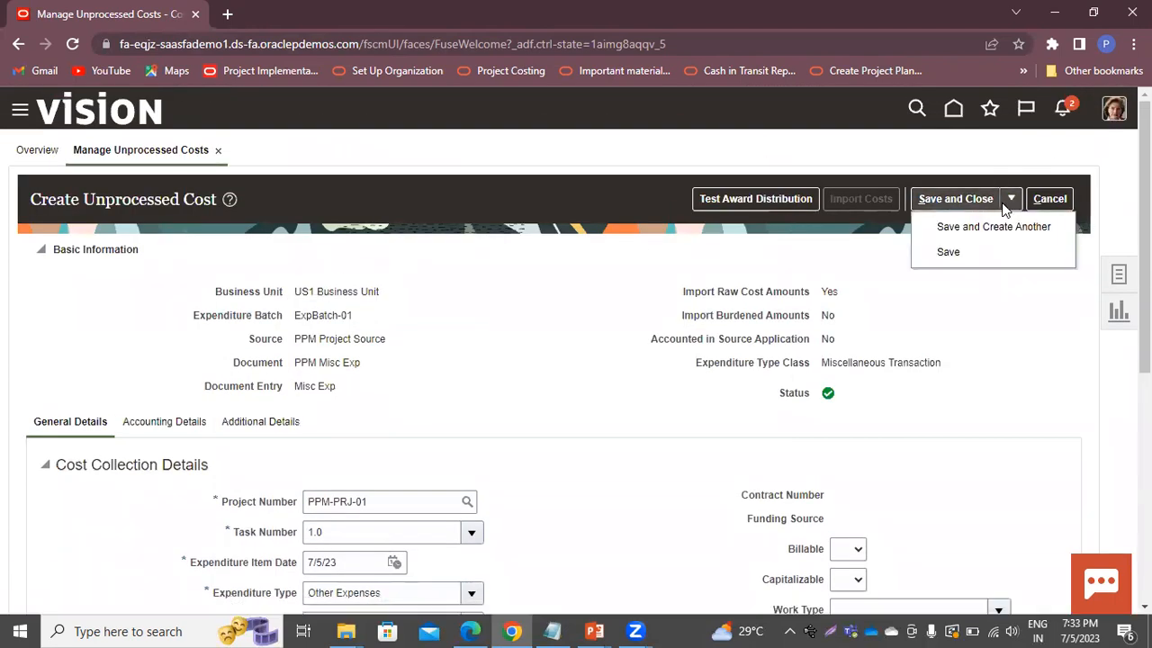
# Save the Misc Exp cost, start another, and choose project PPM-PRJ-01 with task 1.0.
pyautogui.click(949, 225)
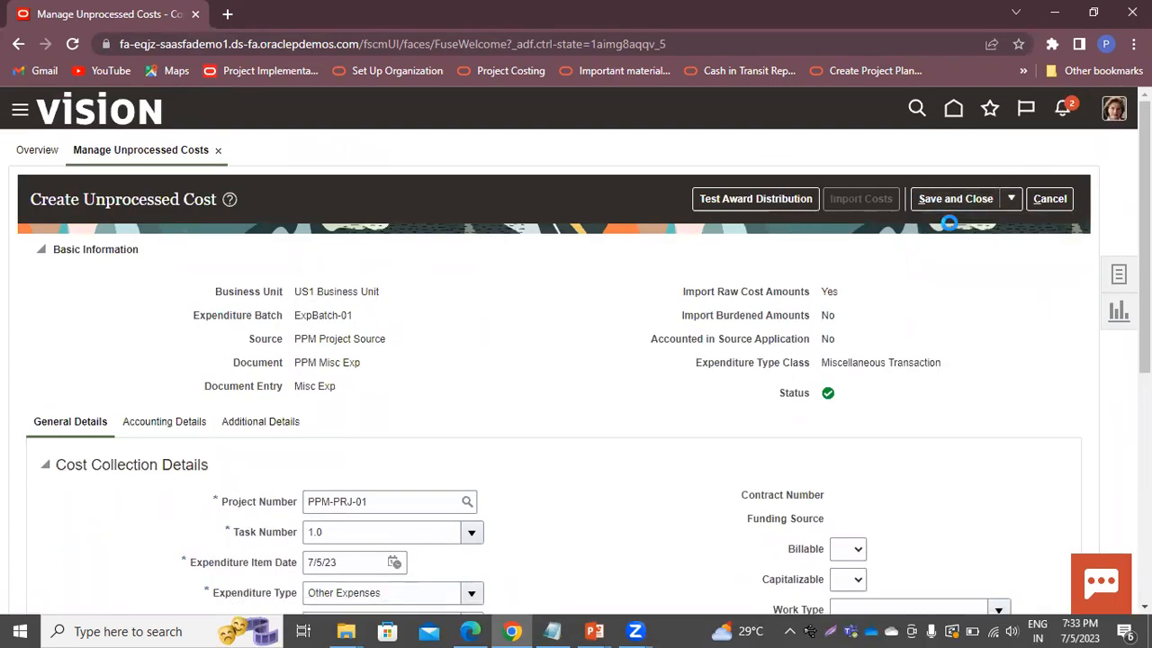
pyautogui.scroll(-2, 310, 250)
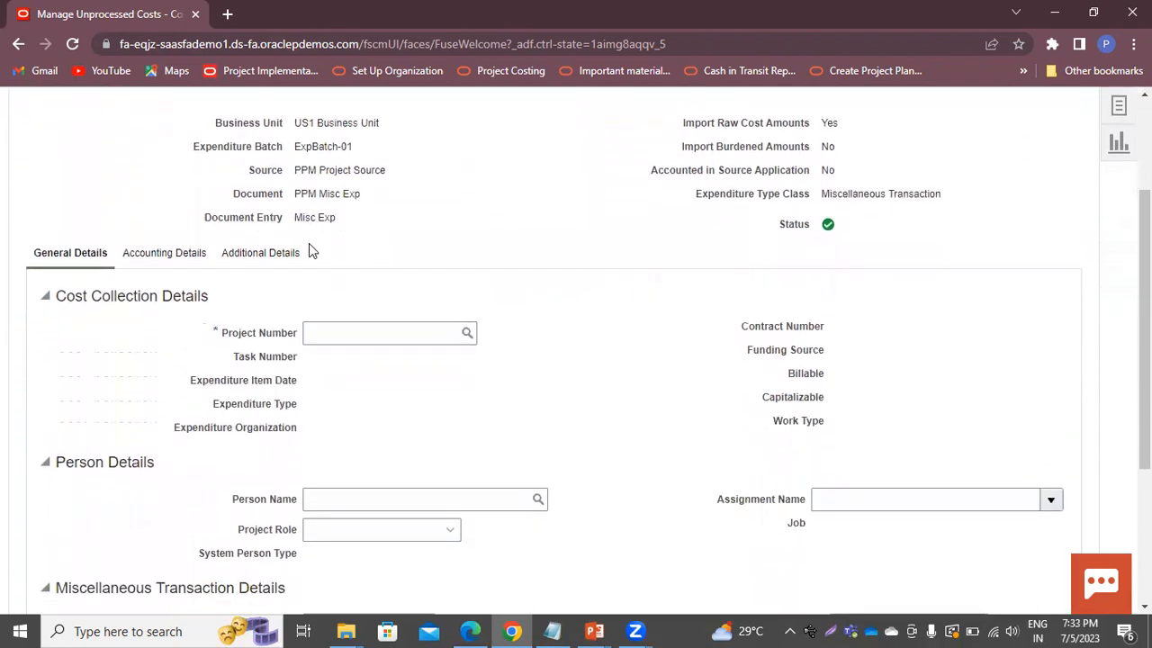
pyautogui.scroll(2, 939, 404)
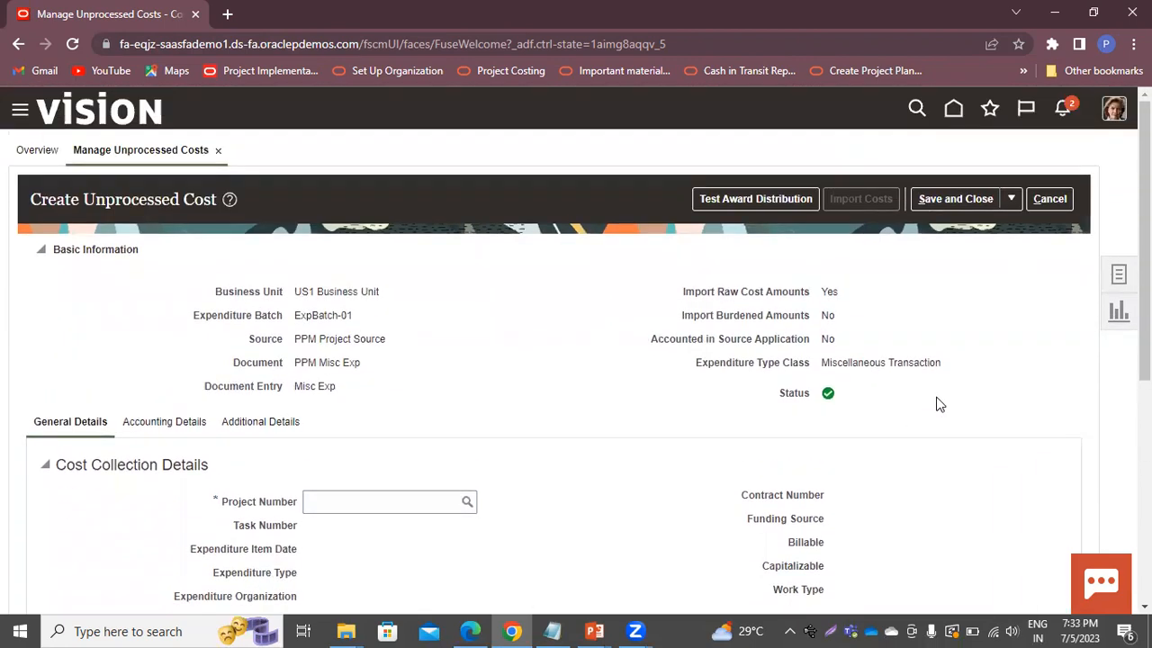
pyautogui.click(436, 507)
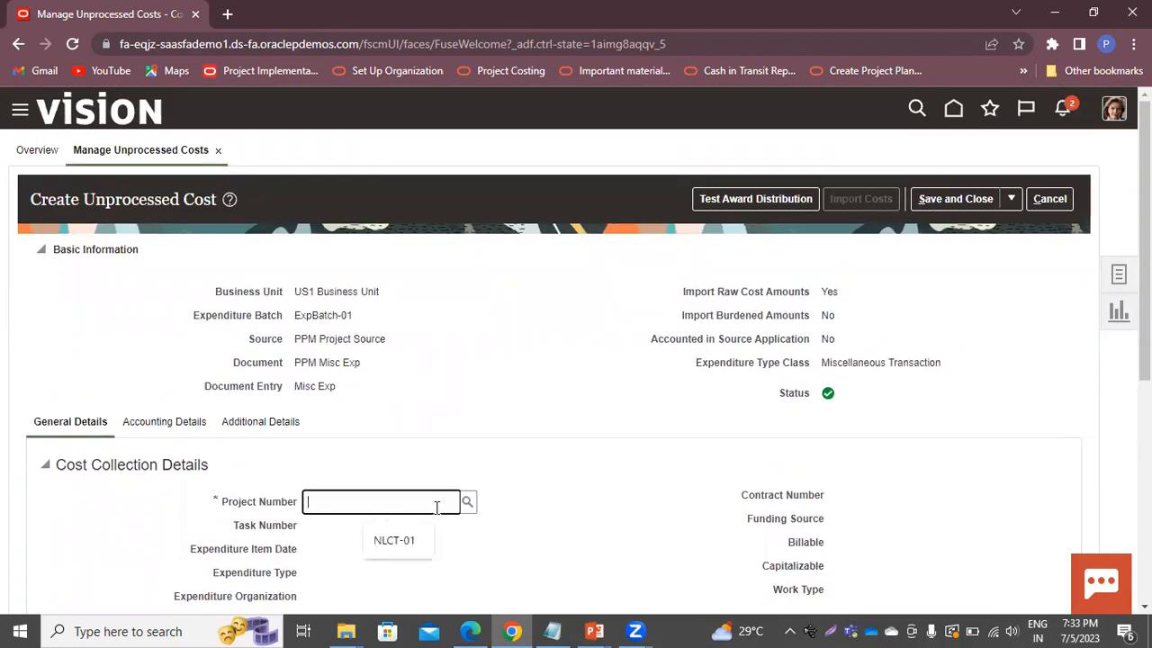
pyautogui.write('ppm')
pyautogui.click(467, 501)
pyautogui.click(669, 445)
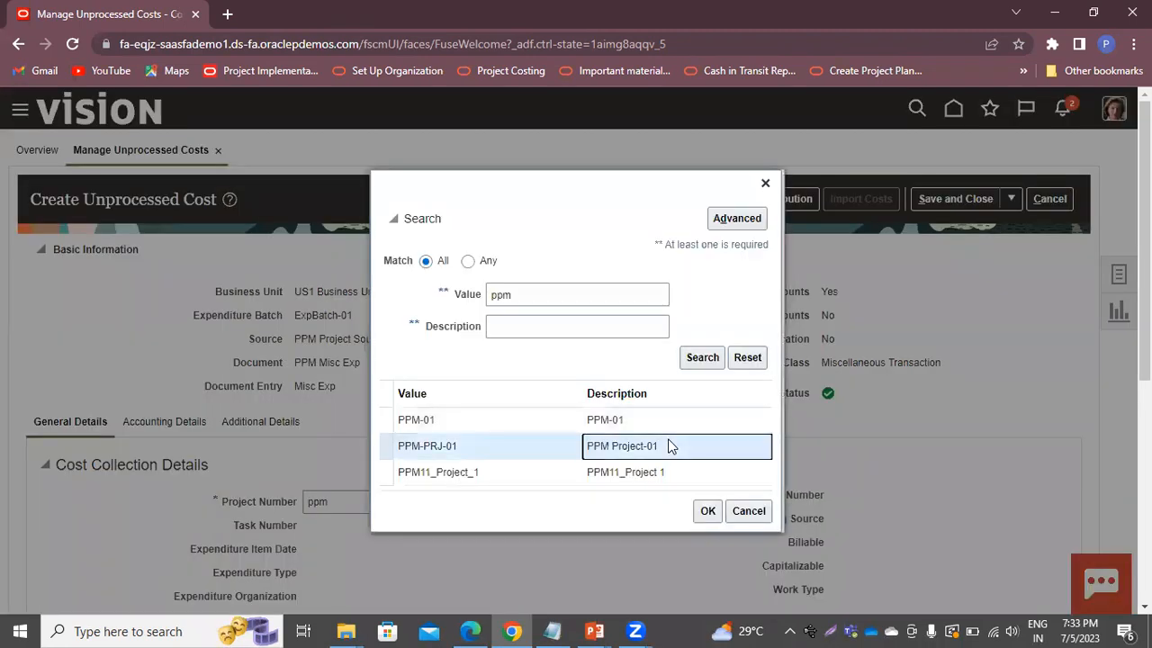
pyautogui.click(708, 511)
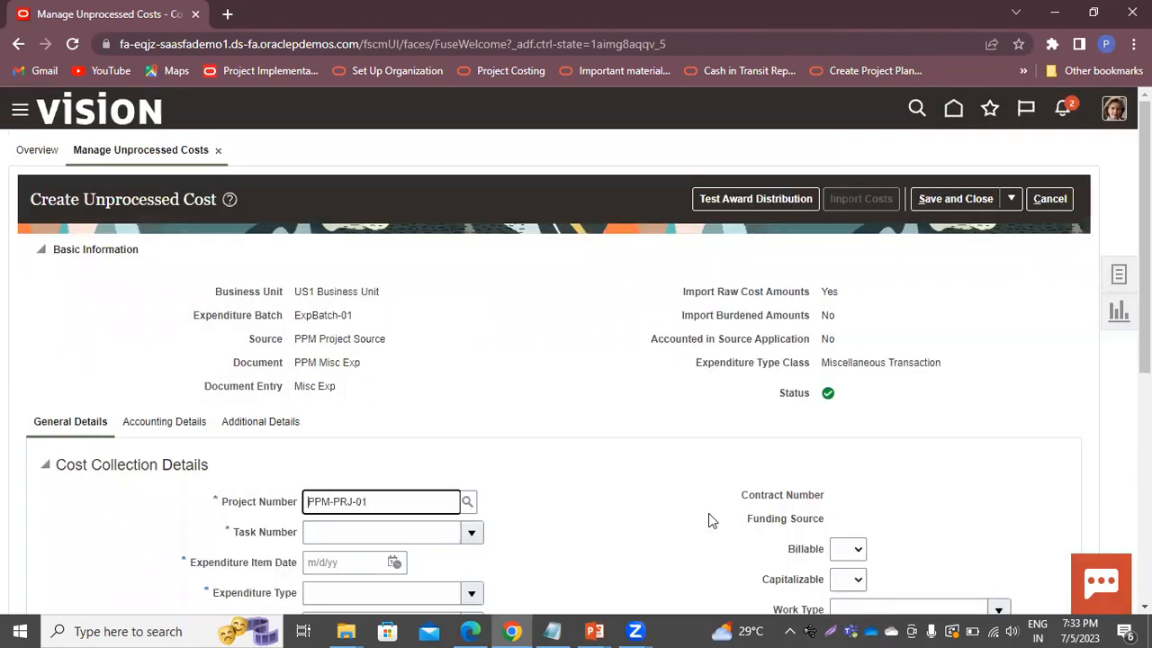
pyautogui.scroll(-2, 540, 432)
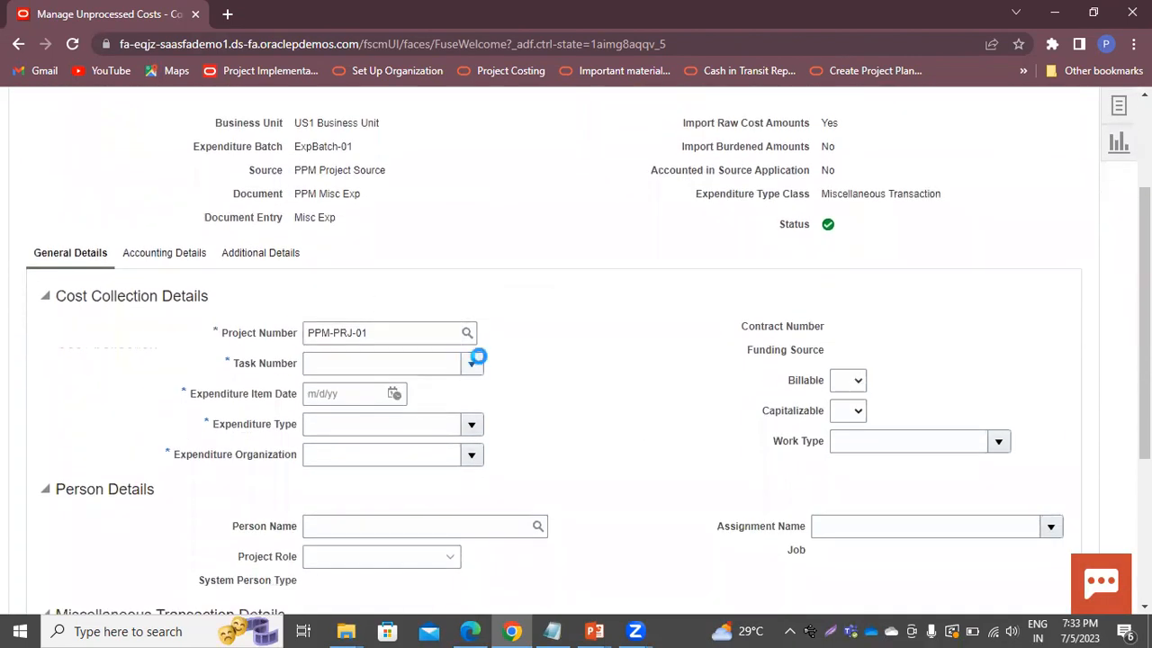
pyautogui.click(472, 354)
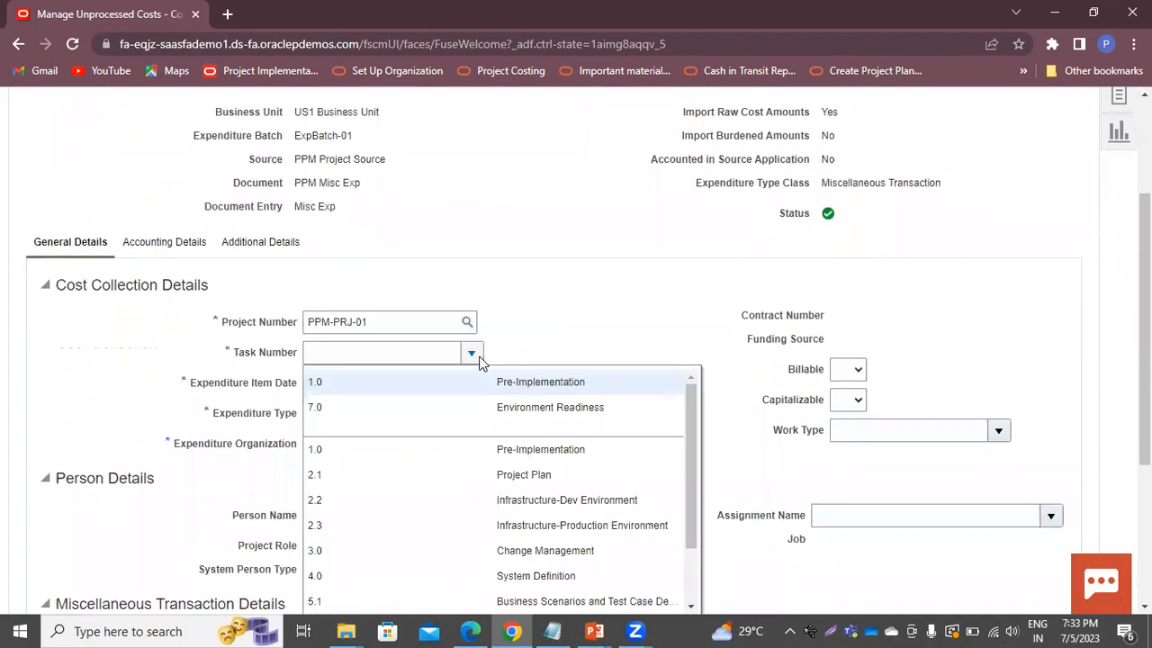
pyautogui.click(352, 383)
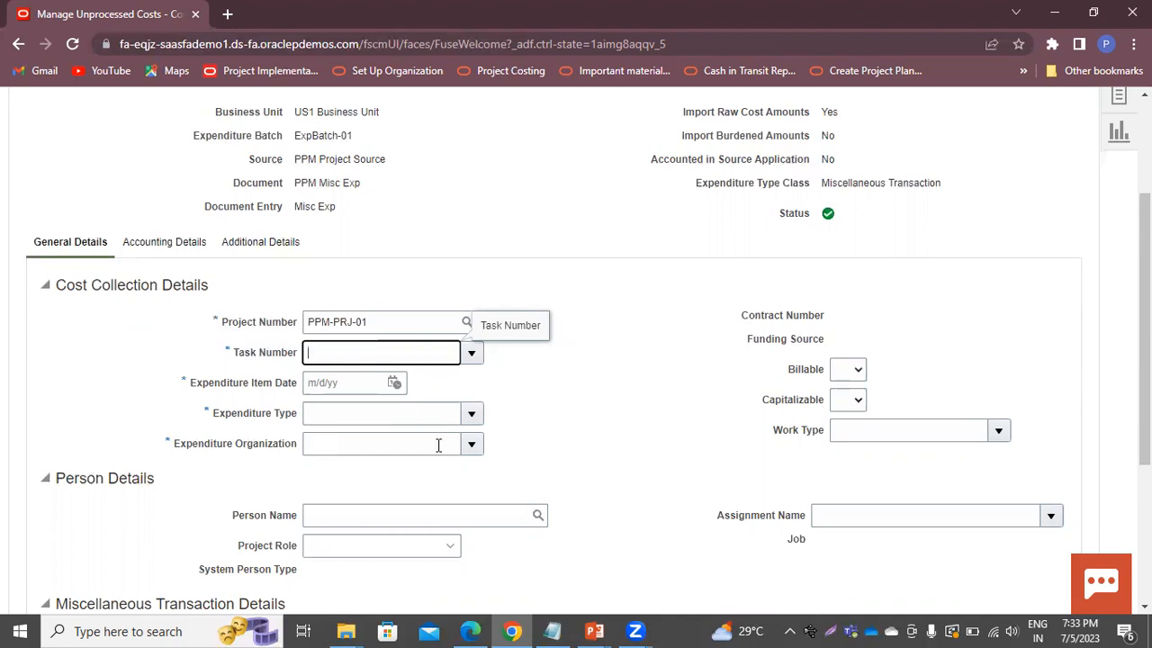
# Confirm task 1.0 and set the expenditure item date to 7/5/23.
pyautogui.click(472, 353)
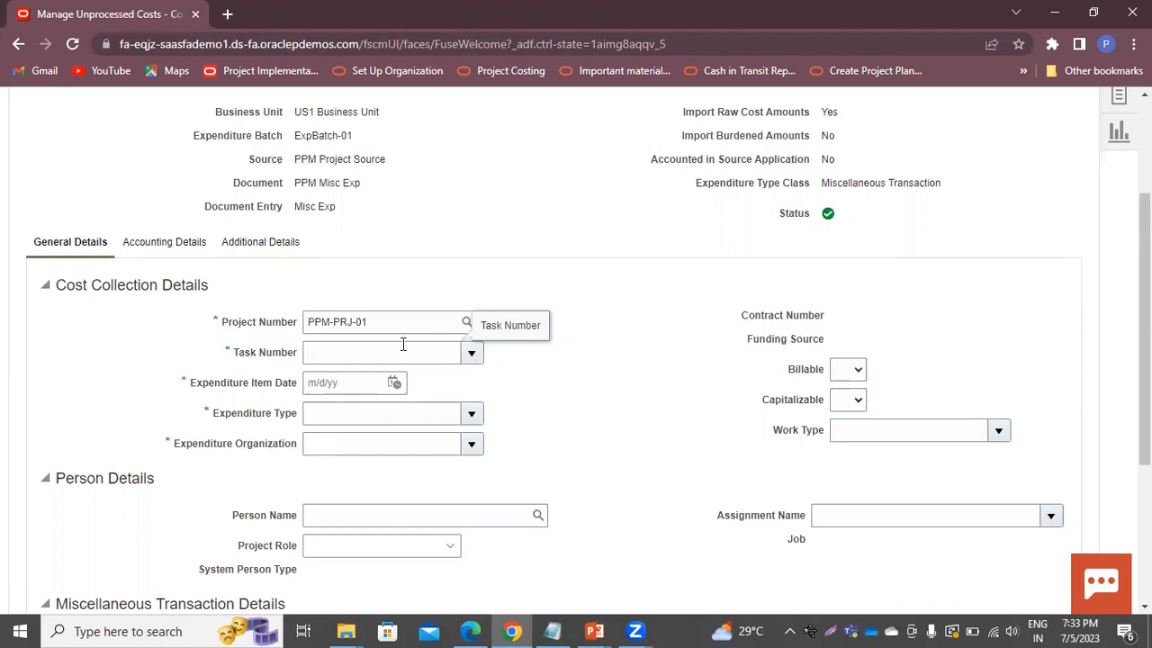
pyautogui.click(388, 390)
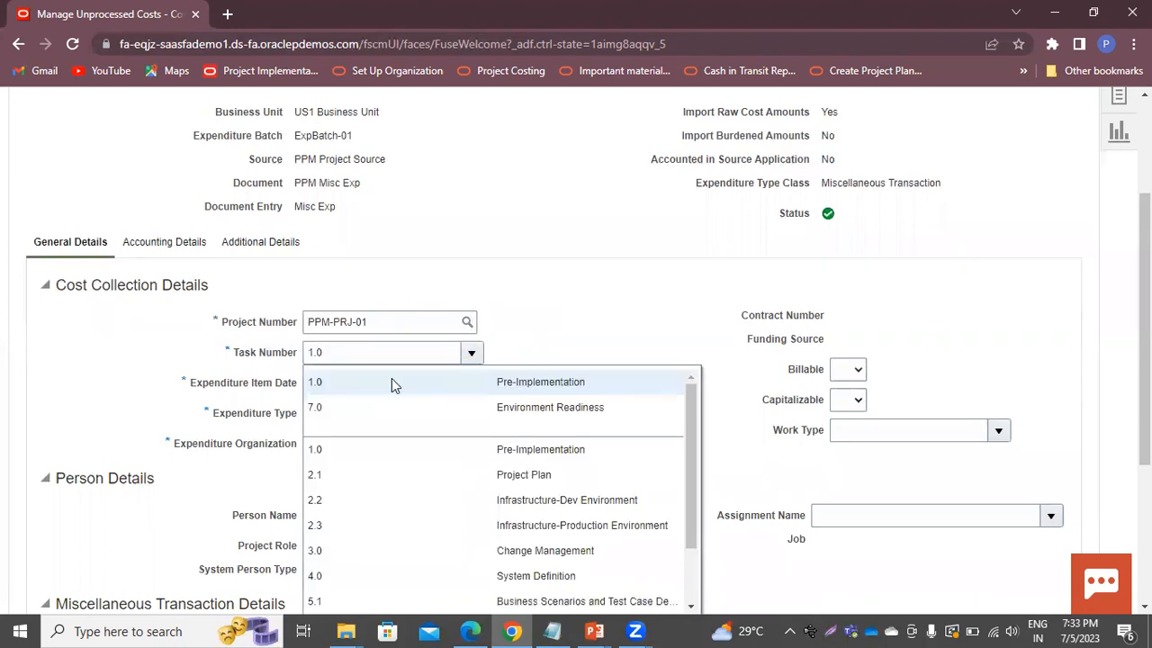
pyautogui.click(403, 379)
pyautogui.click(394, 383)
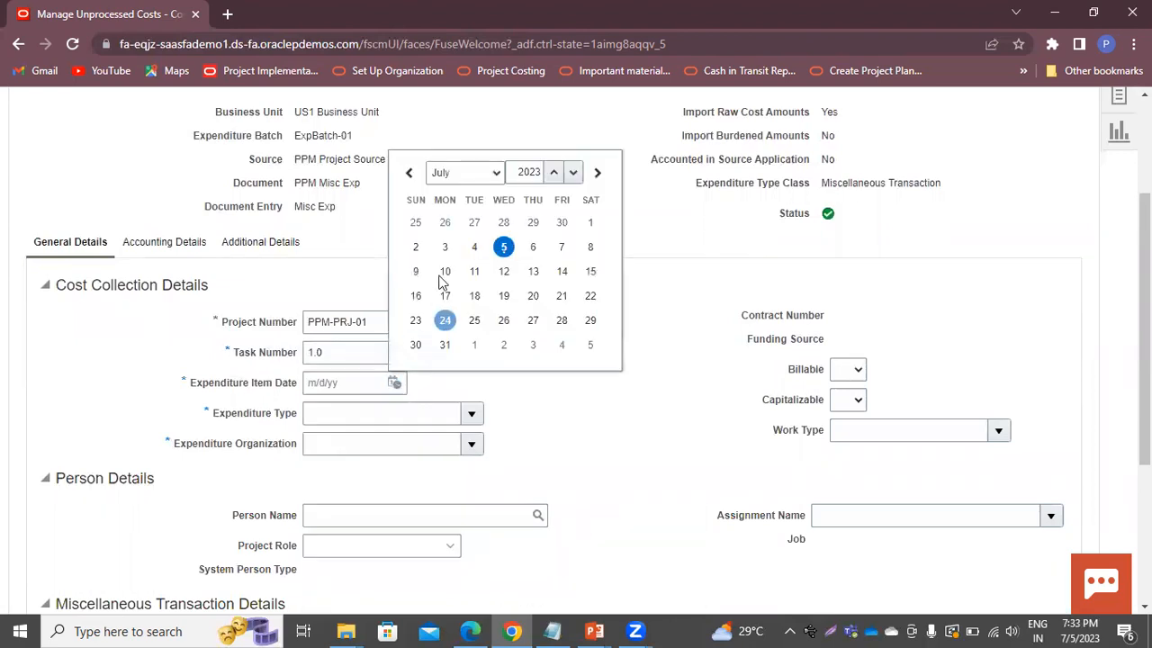
pyautogui.click(504, 249)
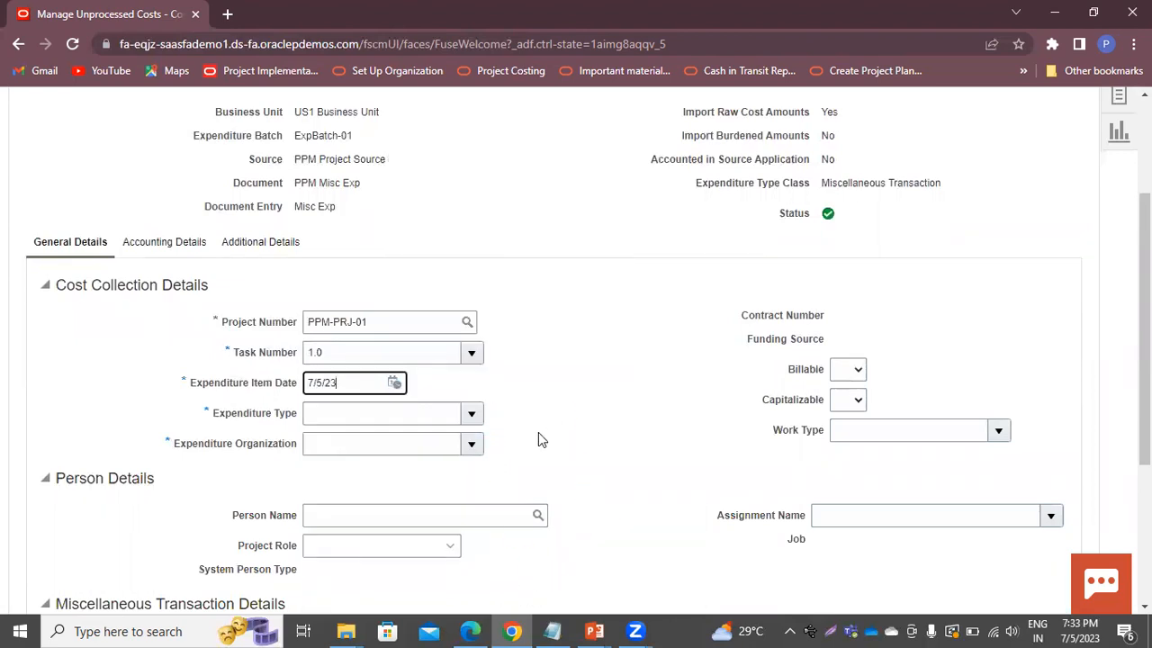
pyautogui.click(470, 414)
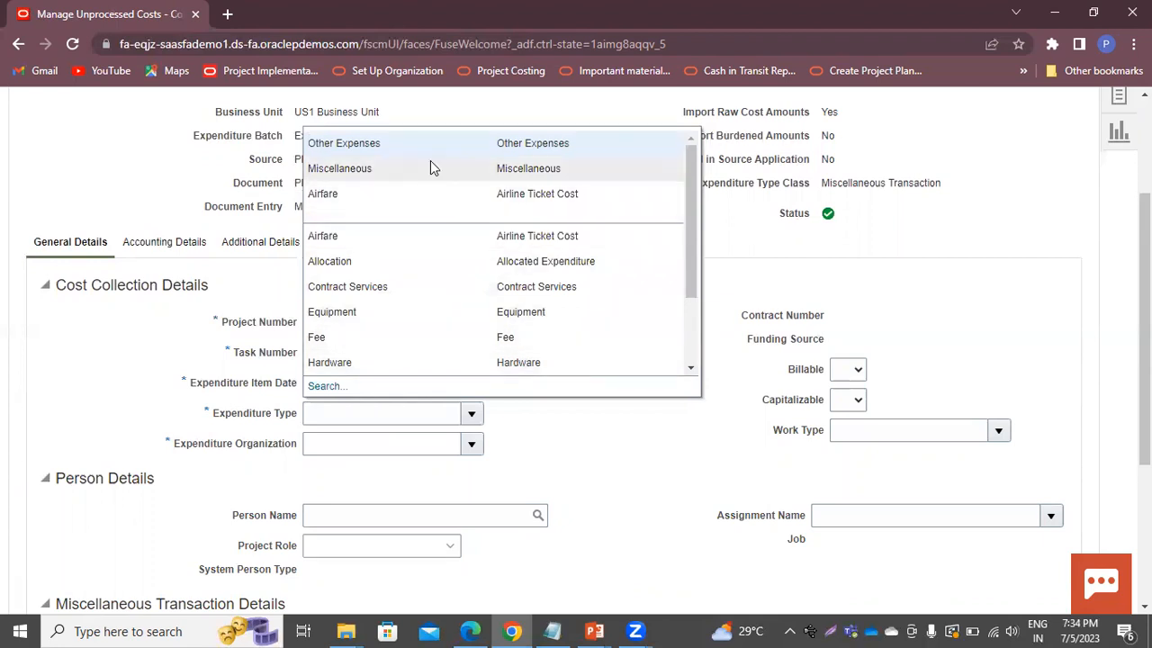
pyautogui.click(559, 478)
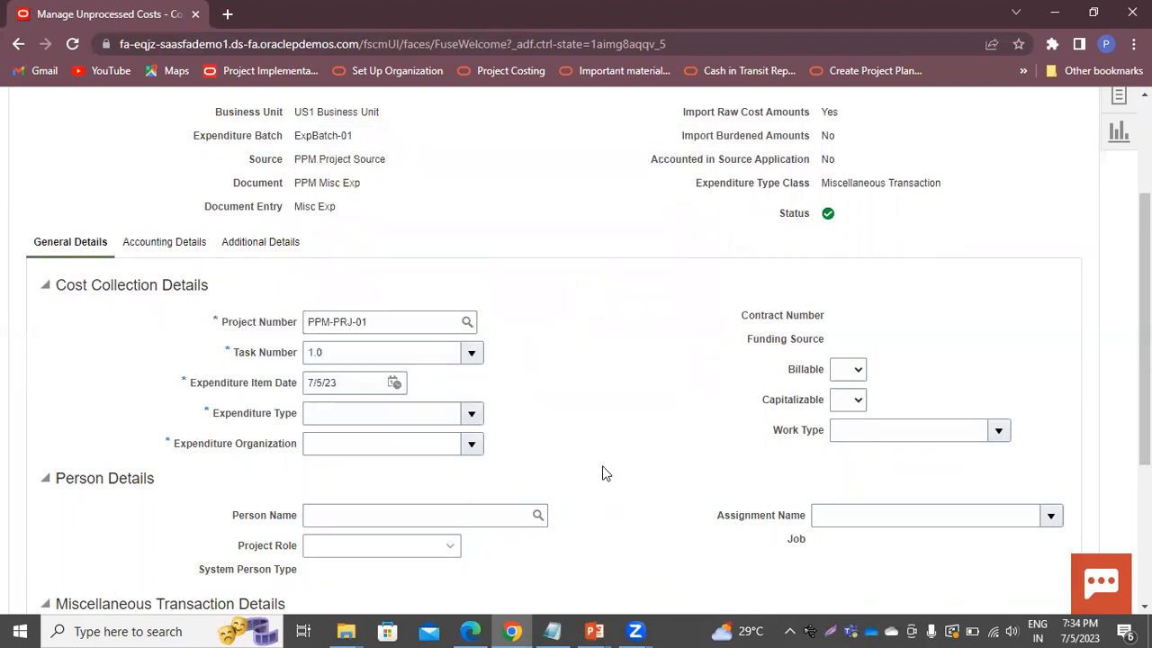
pyautogui.scroll(2, 604, 473)
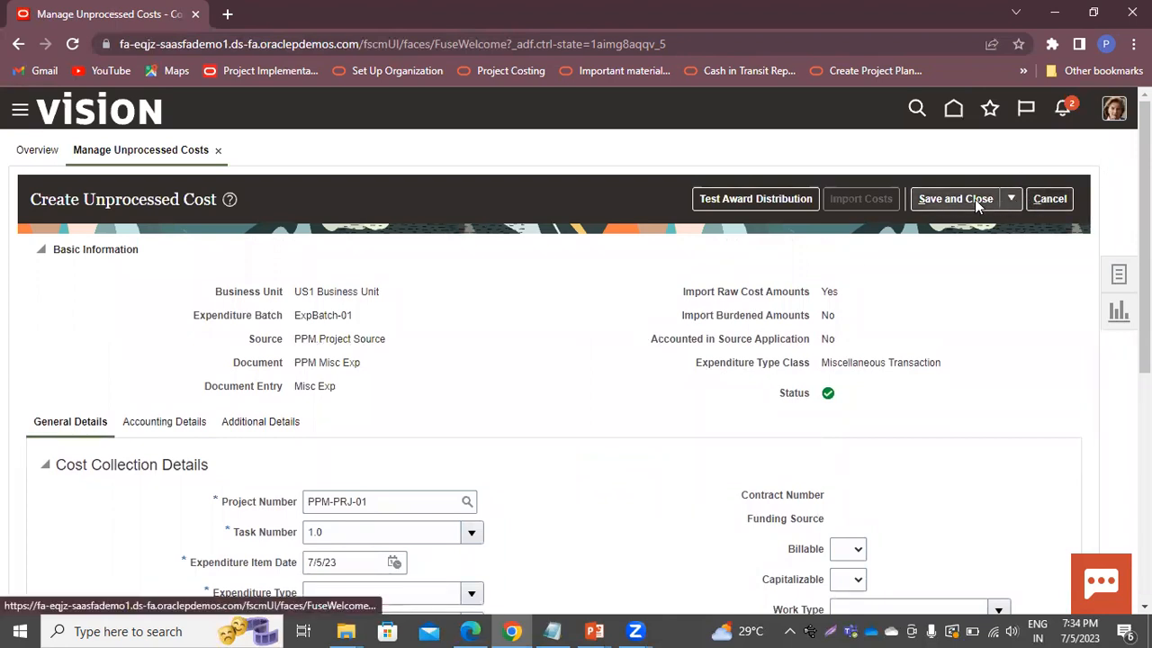
pyautogui.scroll(-3, 527, 555)
# Choose expenditure type Airfare and expenditure organization Consulting US.
pyautogui.click(464, 340)
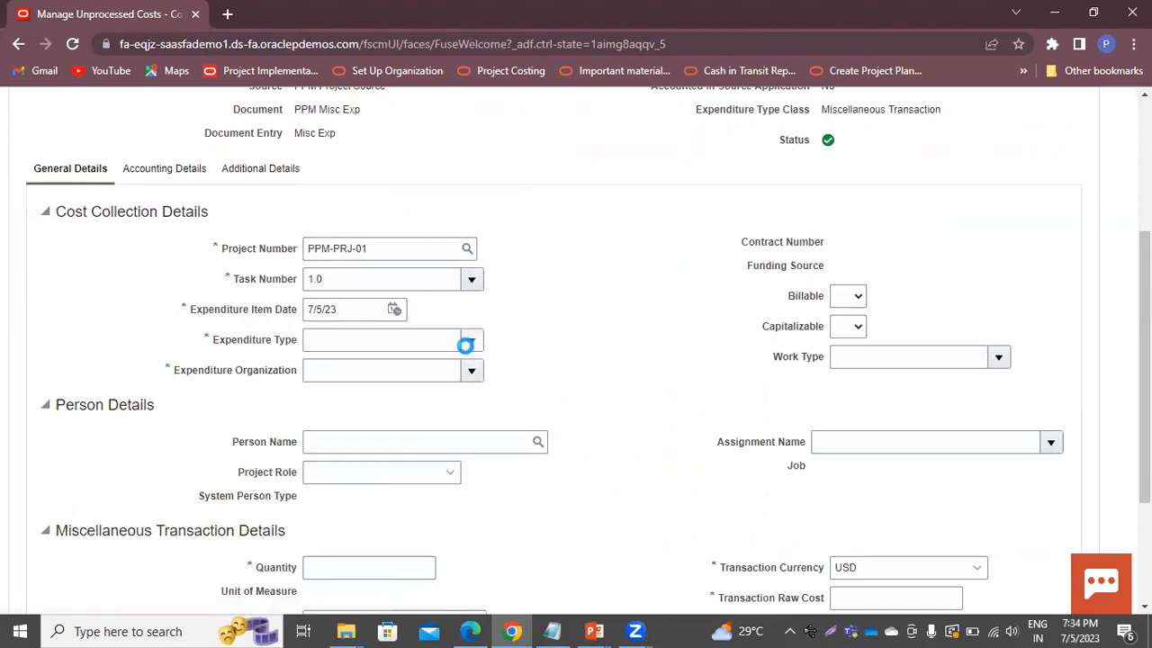
pyautogui.click(353, 418)
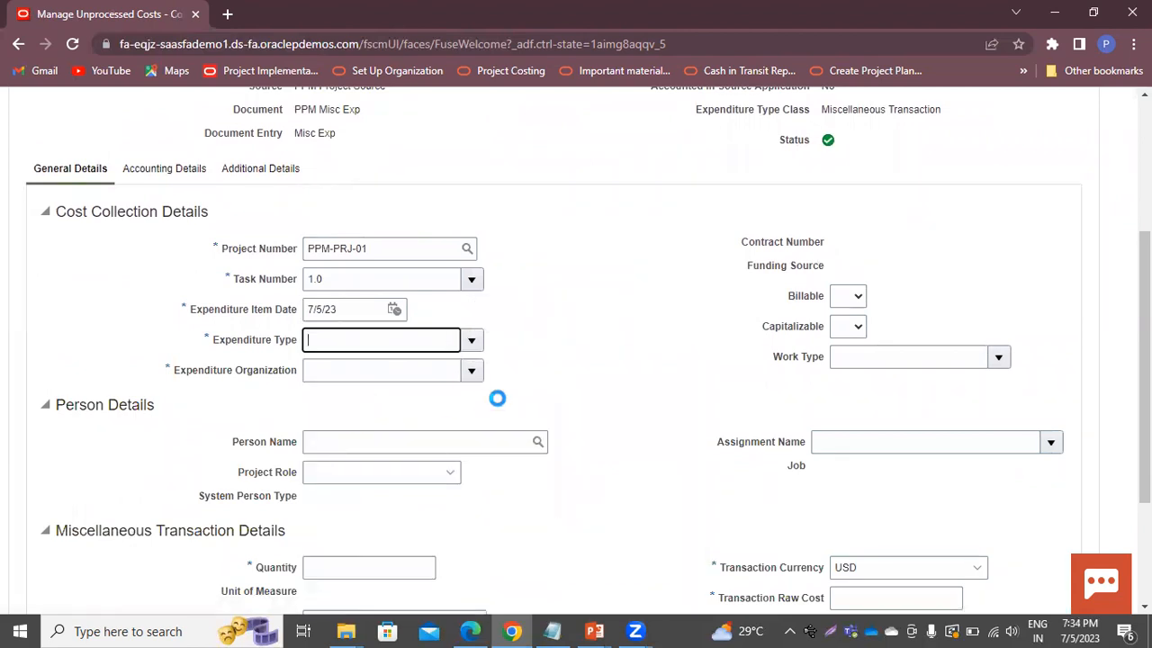
pyautogui.click(470, 371)
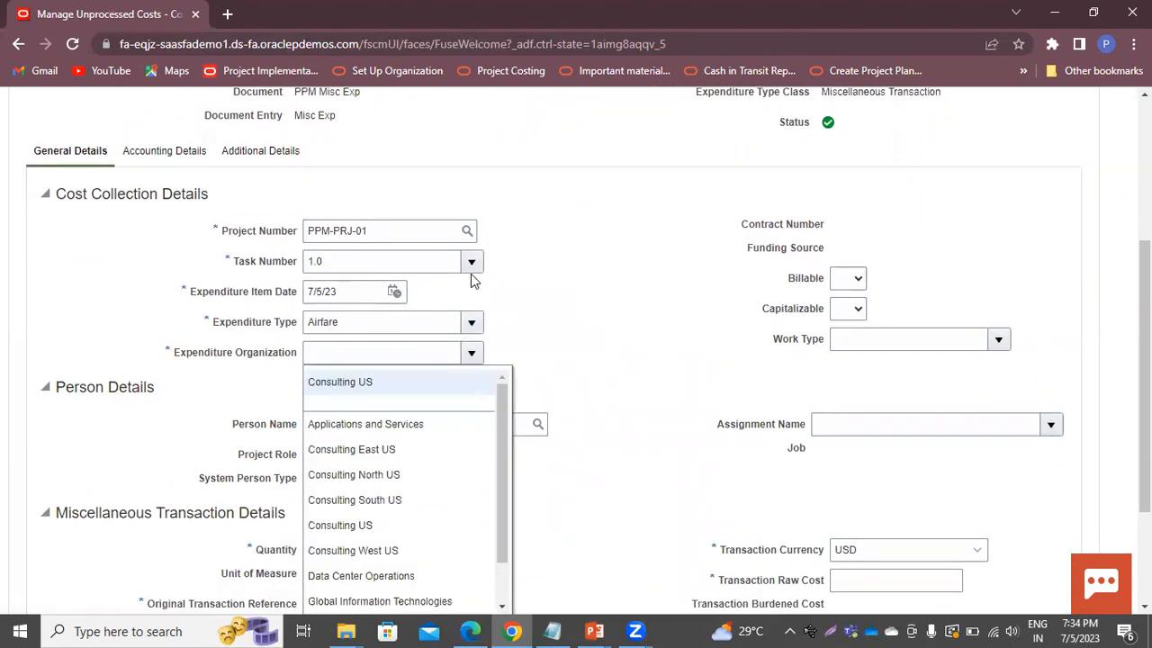
pyautogui.click(426, 386)
pyautogui.scroll(-2, 253, 348)
# Enter quantity 10, raw cost 1,000 and reference PI-01, then save and create another.
pyautogui.click(355, 373)
pyautogui.write('10')
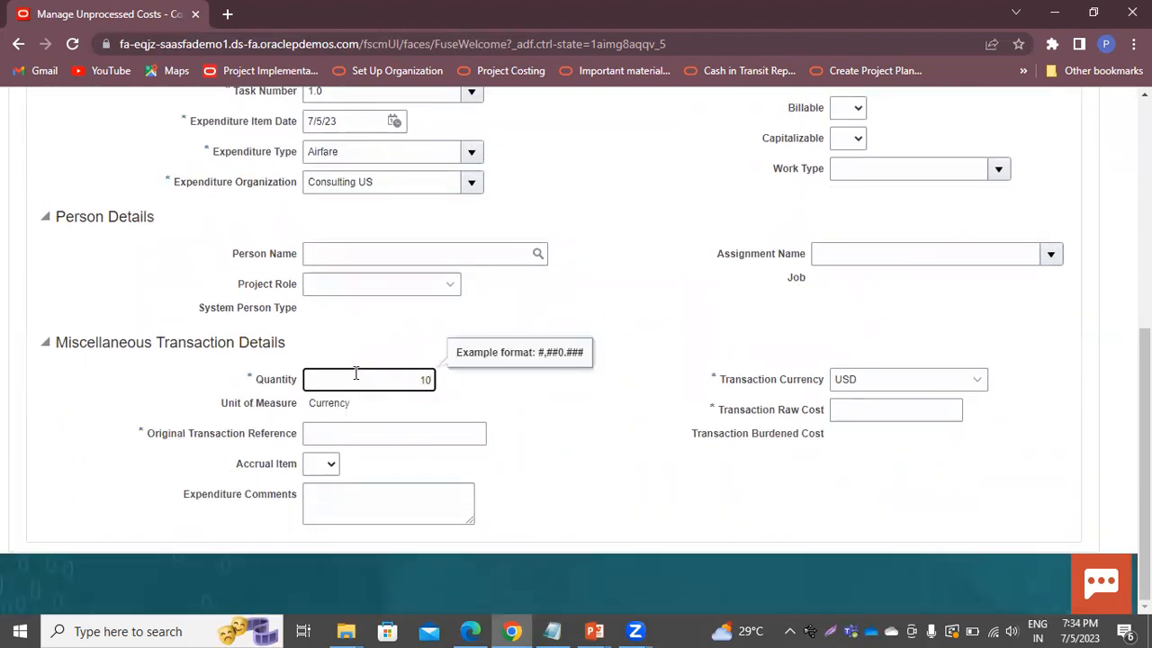
pyautogui.click(910, 411)
pyautogui.write('1,0')
pyautogui.write('000')
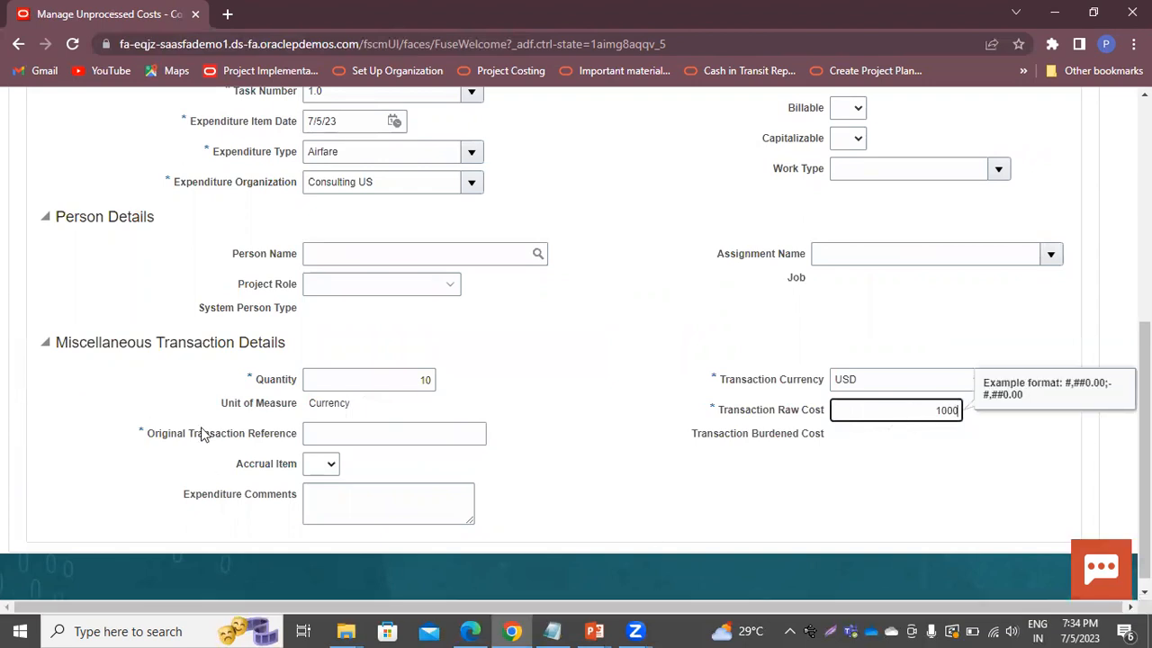
pyautogui.click(404, 441)
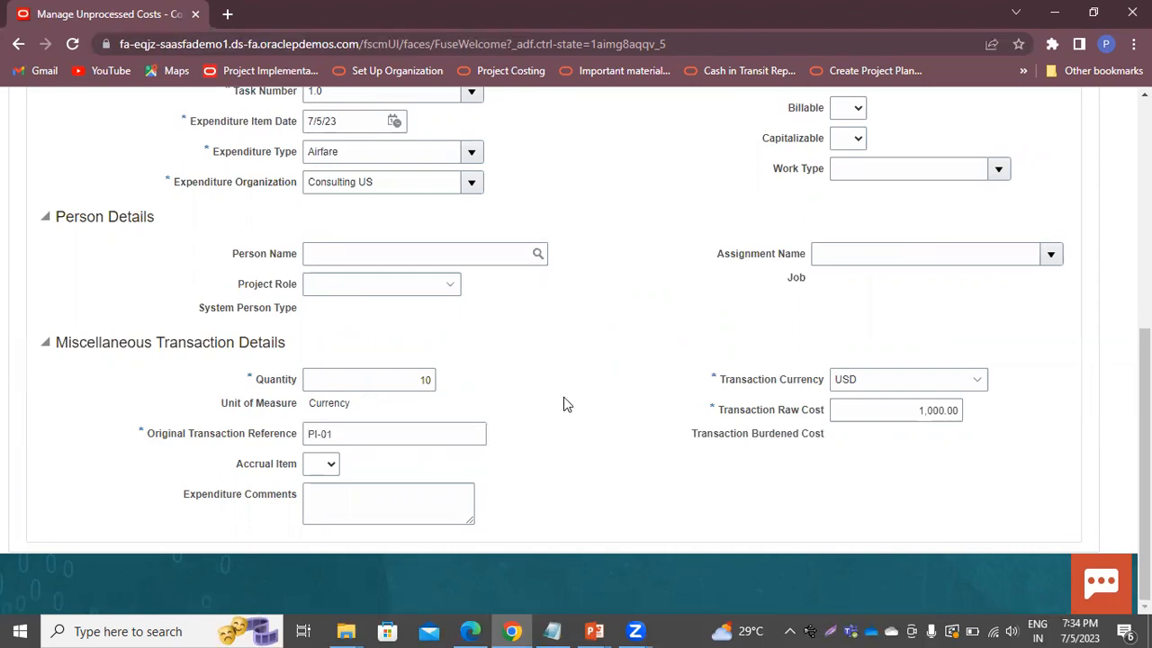
pyautogui.scroll(5, 1115, 194)
pyautogui.click(1016, 180)
pyautogui.click(959, 206)
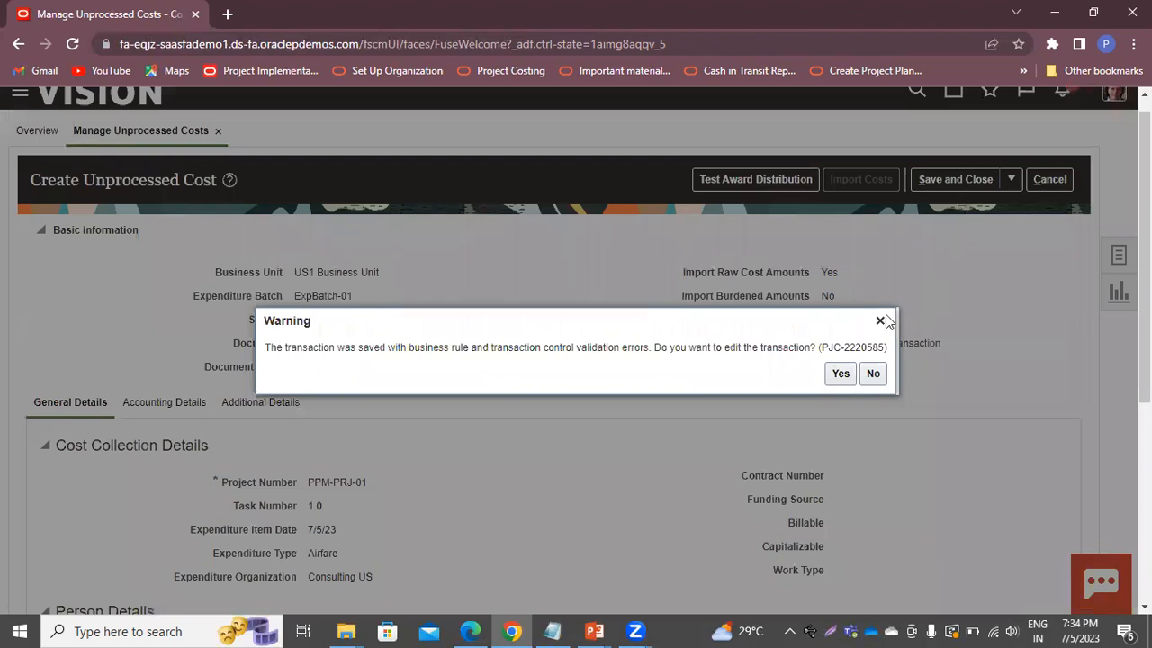
# Dismiss the validation warning and review the Airfare cost form.
pyautogui.click(879, 321)
pyautogui.scroll(-3, 420, 448)
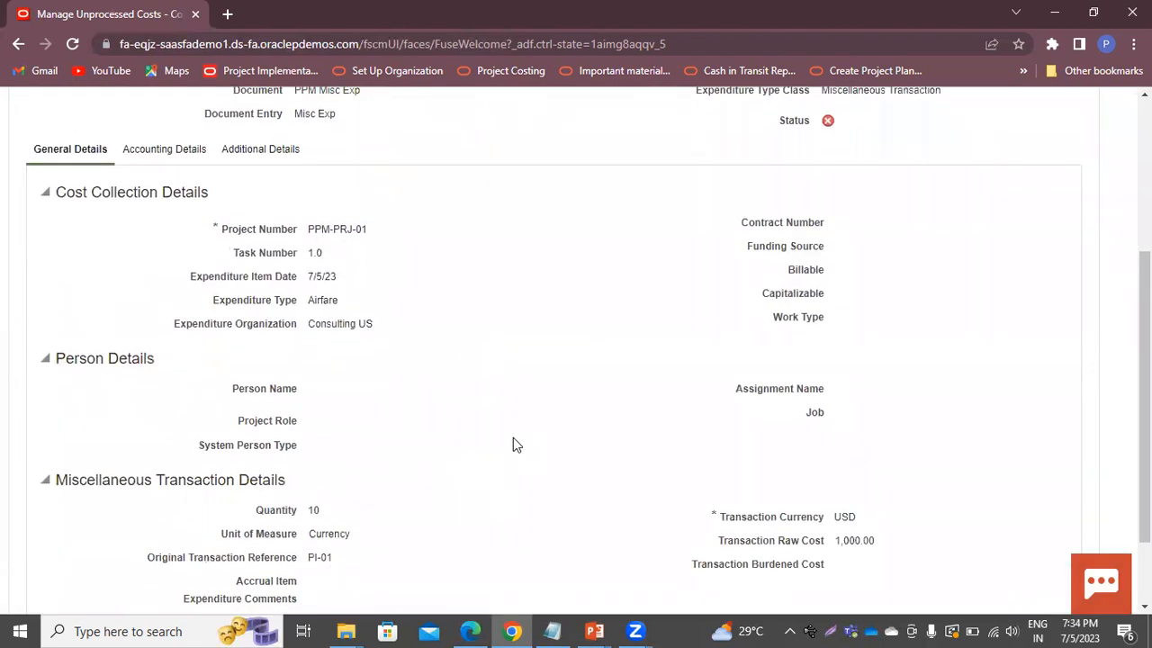
pyautogui.scroll(3, 514, 441)
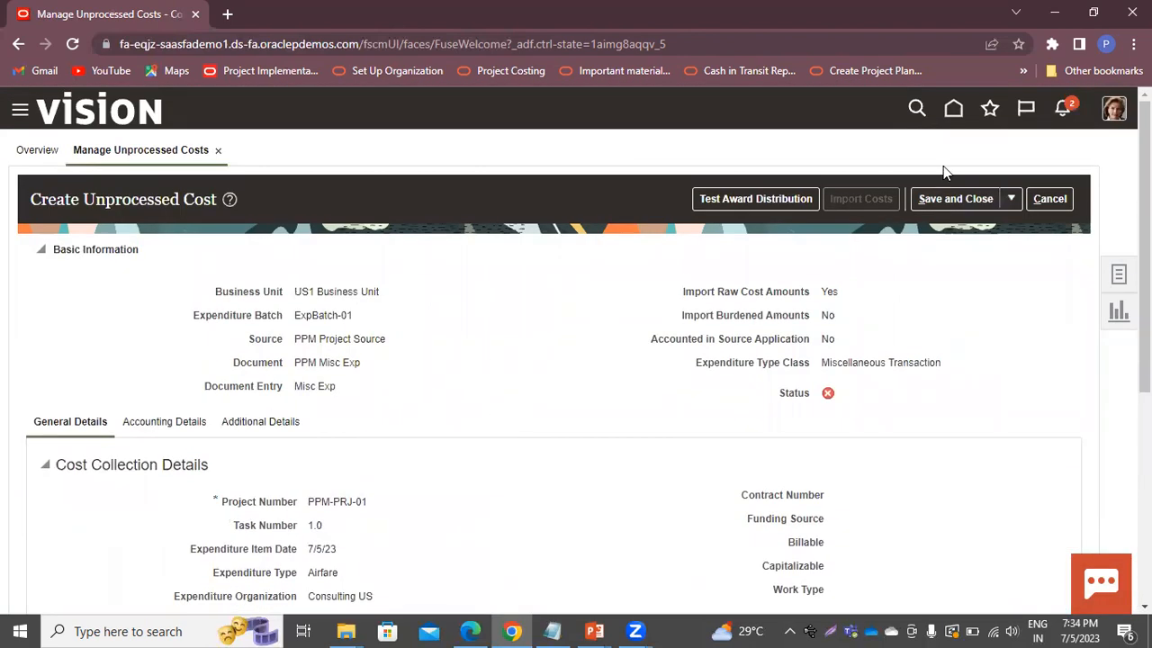
pyautogui.scroll(-4, 951, 202)
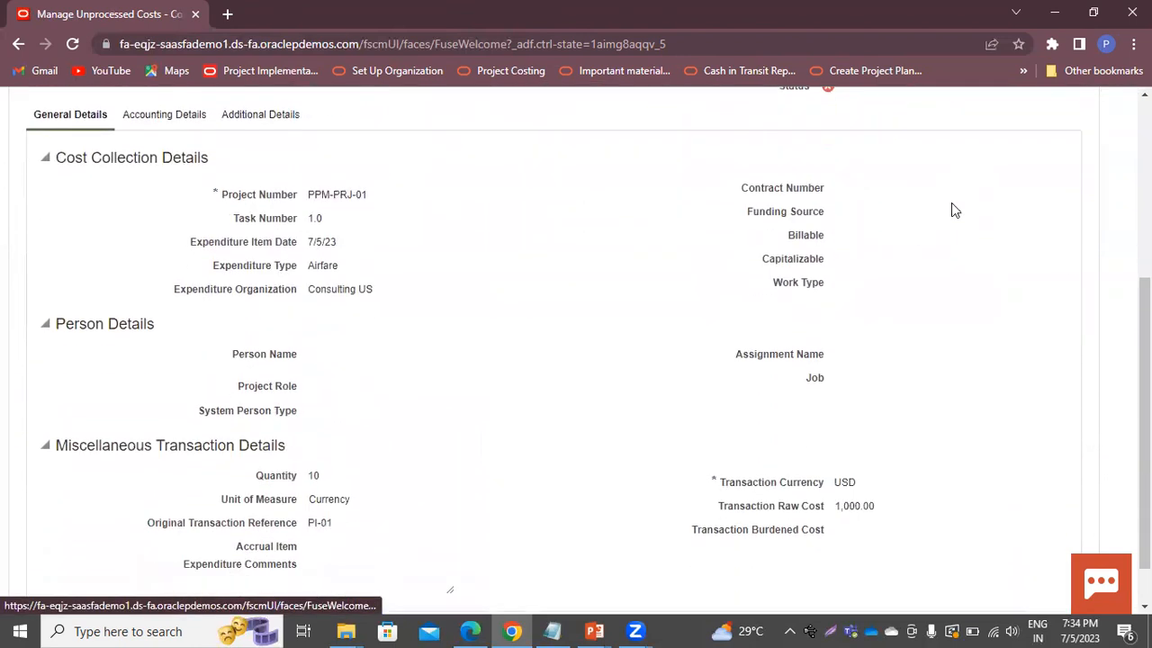
pyautogui.scroll(4, 266, 260)
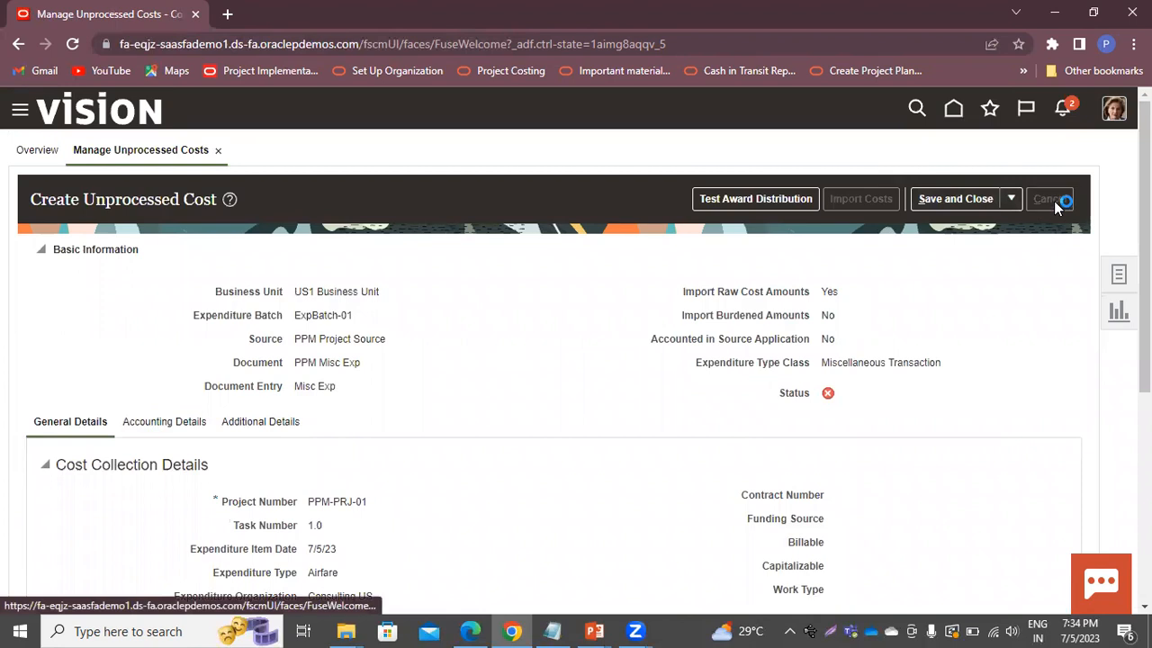
pyautogui.scroll(-2, 357, 360)
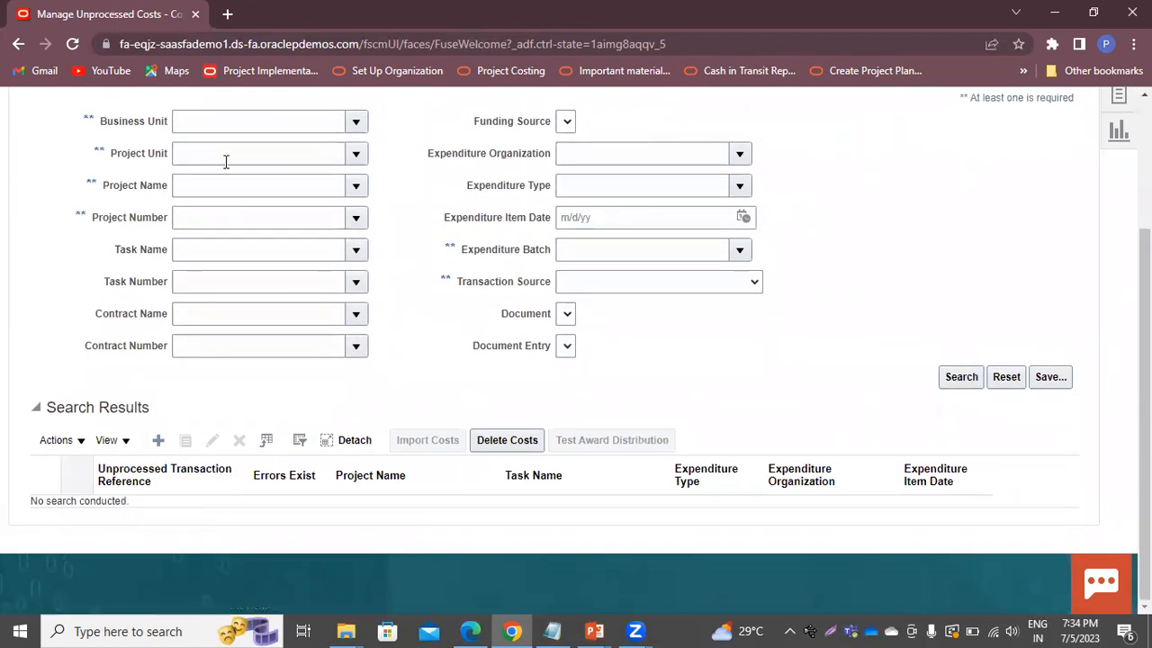
# Create a PPM Labor cost in ExpBatch-01 for US1 Business Unit and PPM Project Source.
pyautogui.click(157, 440)
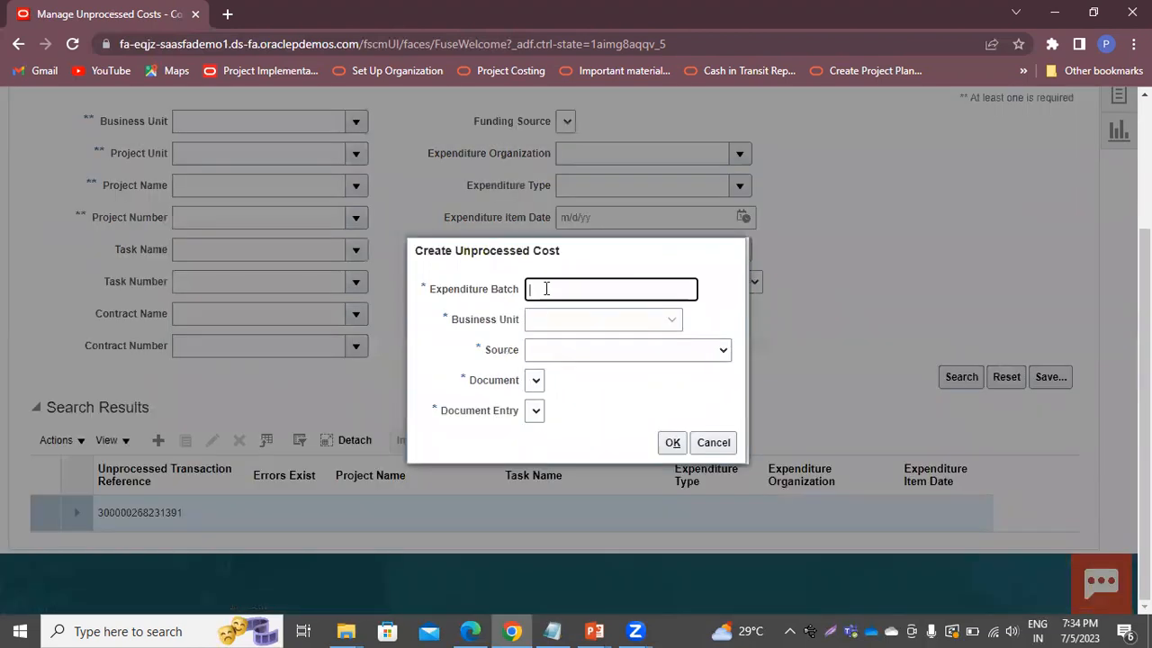
pyautogui.write('ExpBatch-01')
pyautogui.click(544, 320)
pyautogui.click(555, 356)
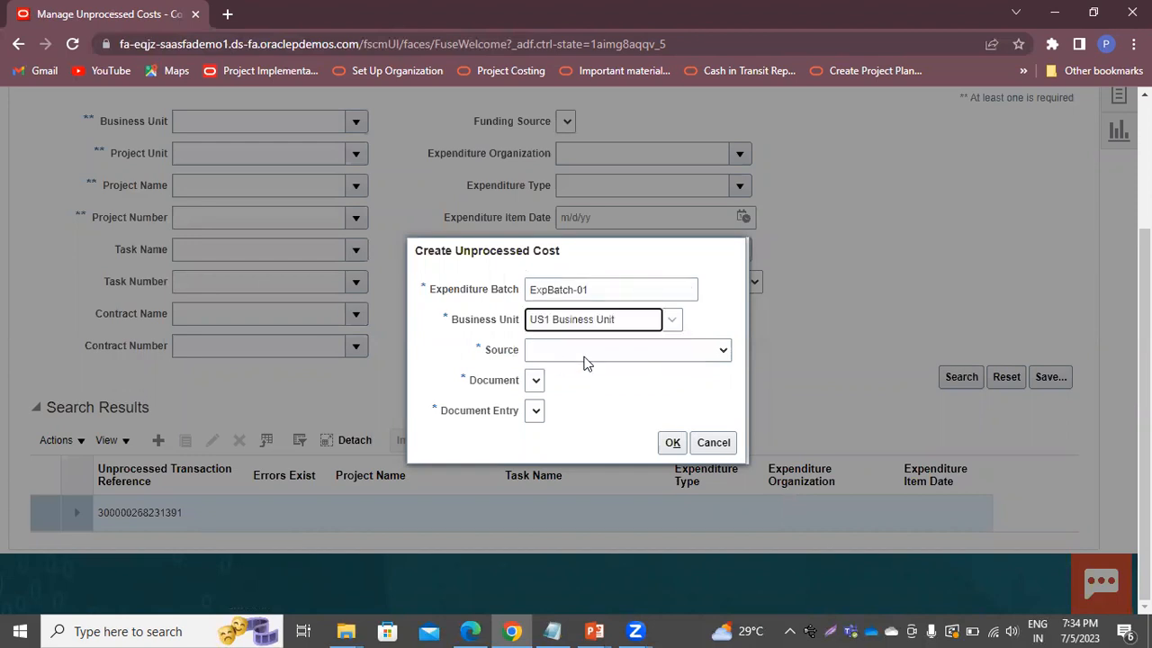
pyautogui.click(585, 352)
pyautogui.click(550, 470)
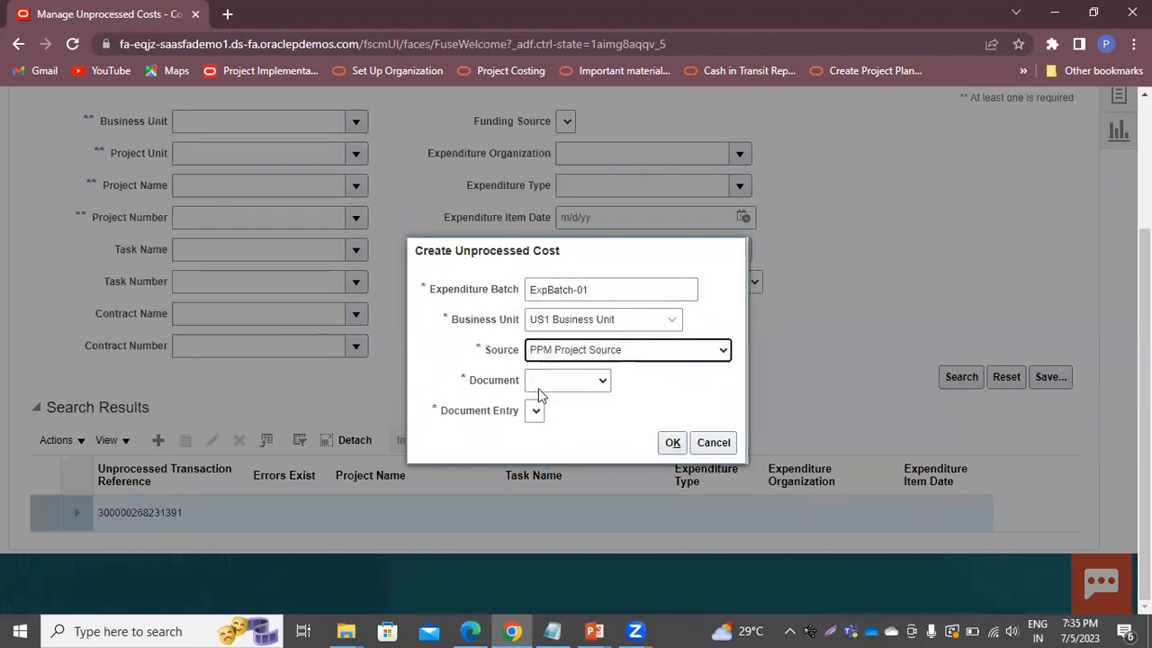
pyautogui.click(538, 388)
pyautogui.click(551, 411)
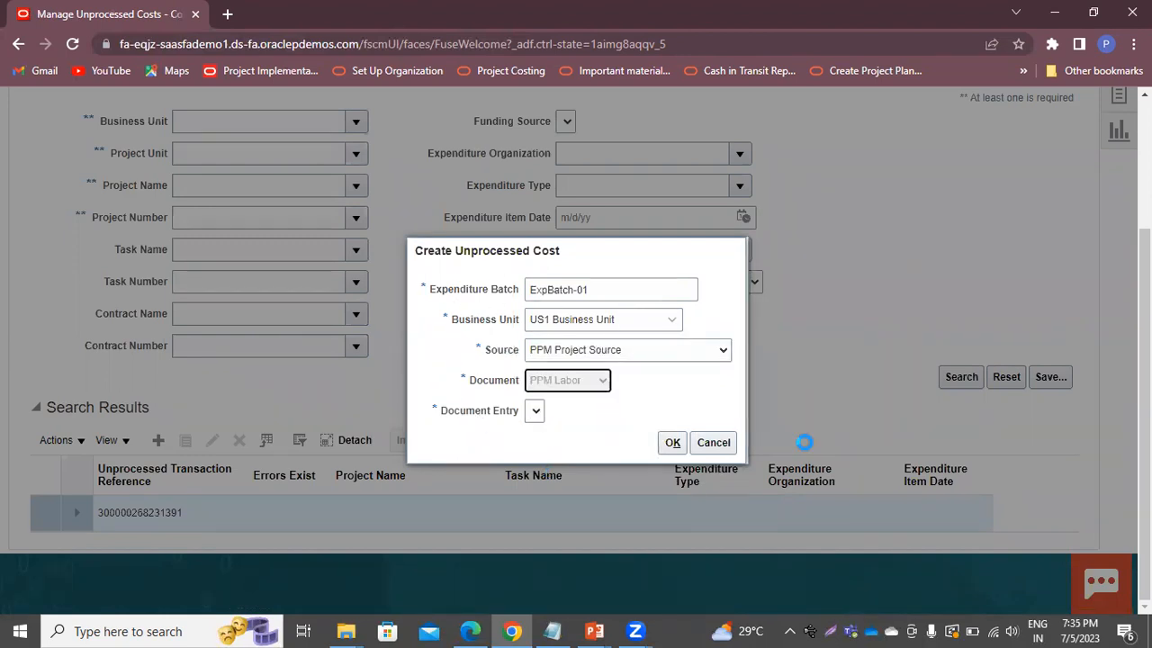
pyautogui.click(684, 447)
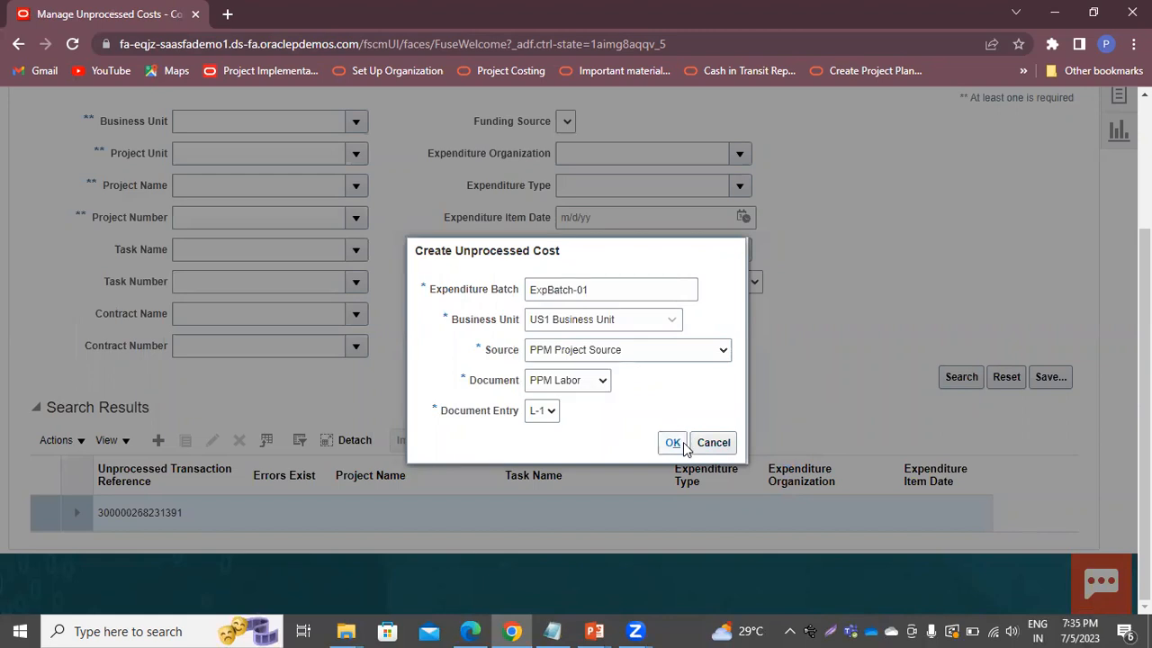
pyautogui.click(396, 495)
# Set the project to PPM-PRJ-01 and the task to 2.1 Project Plan.
pyautogui.write('ppm')
pyautogui.press('Tab')
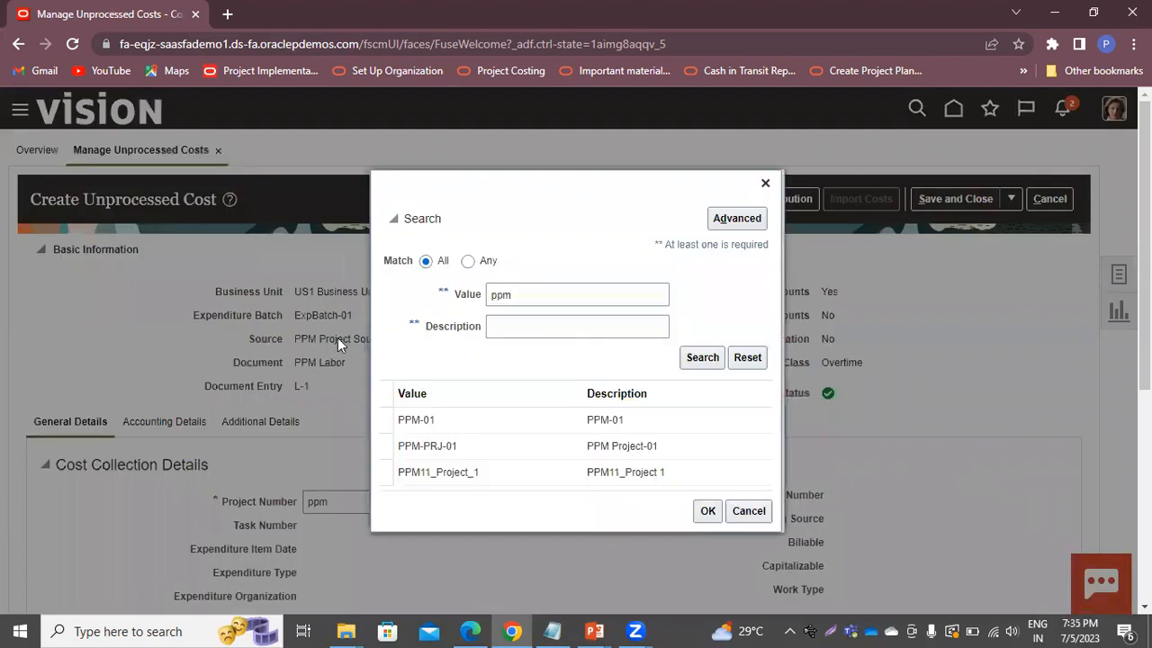
pyautogui.click(483, 448)
pyautogui.click(709, 511)
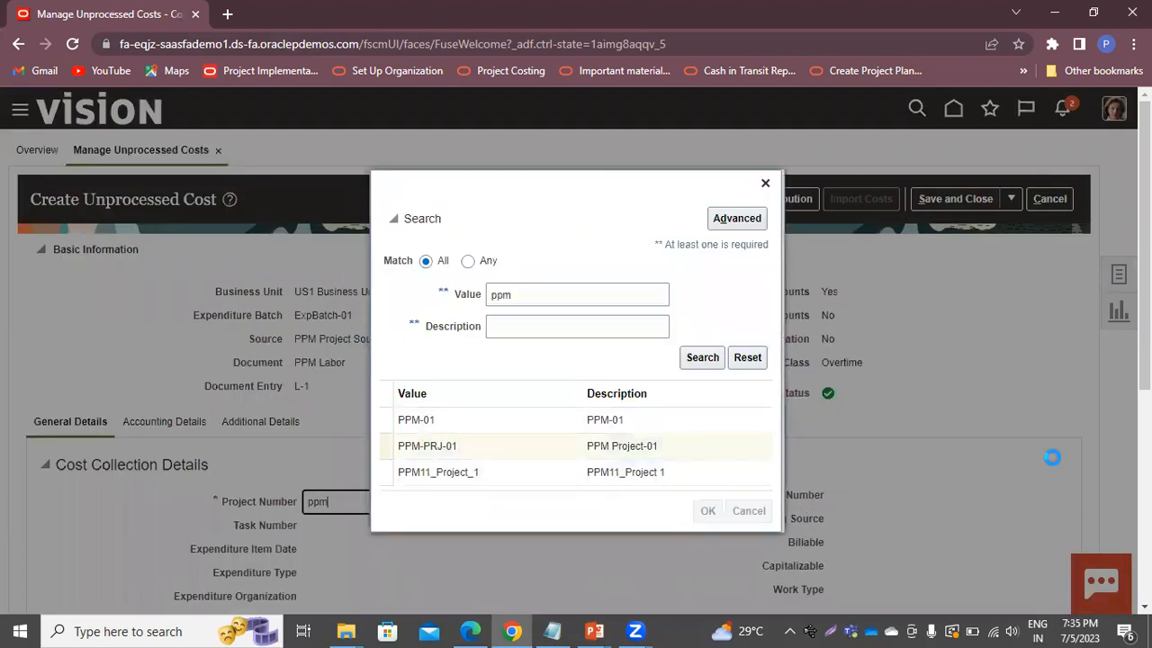
pyautogui.scroll(-3, 1038, 465)
pyautogui.click(469, 284)
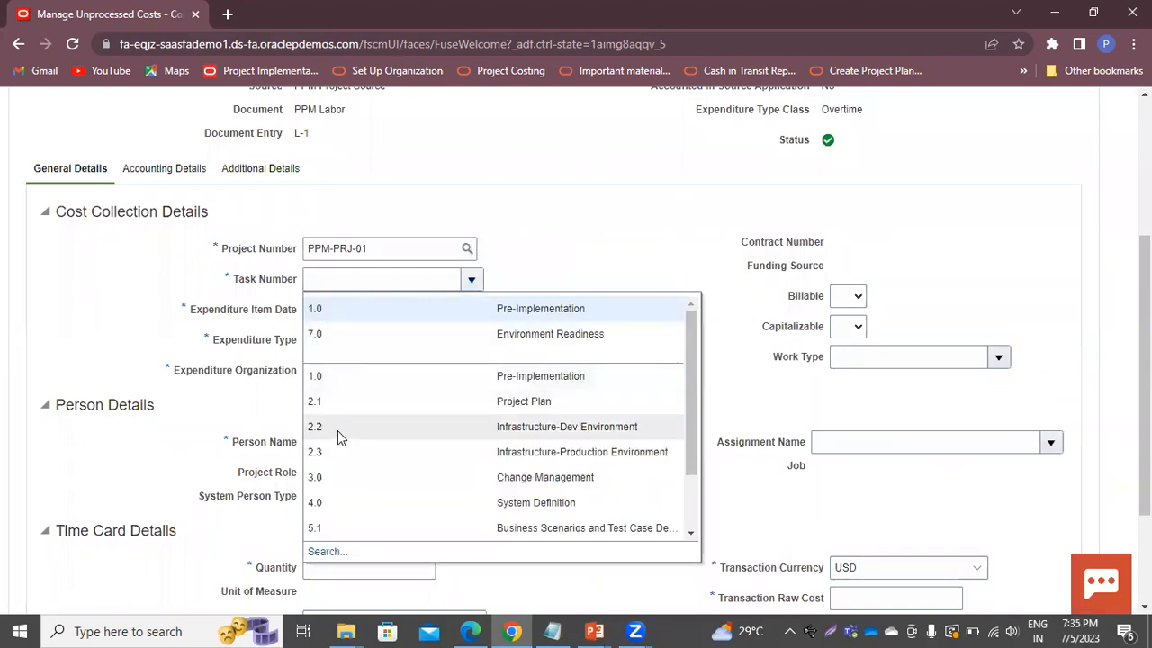
pyautogui.click(350, 402)
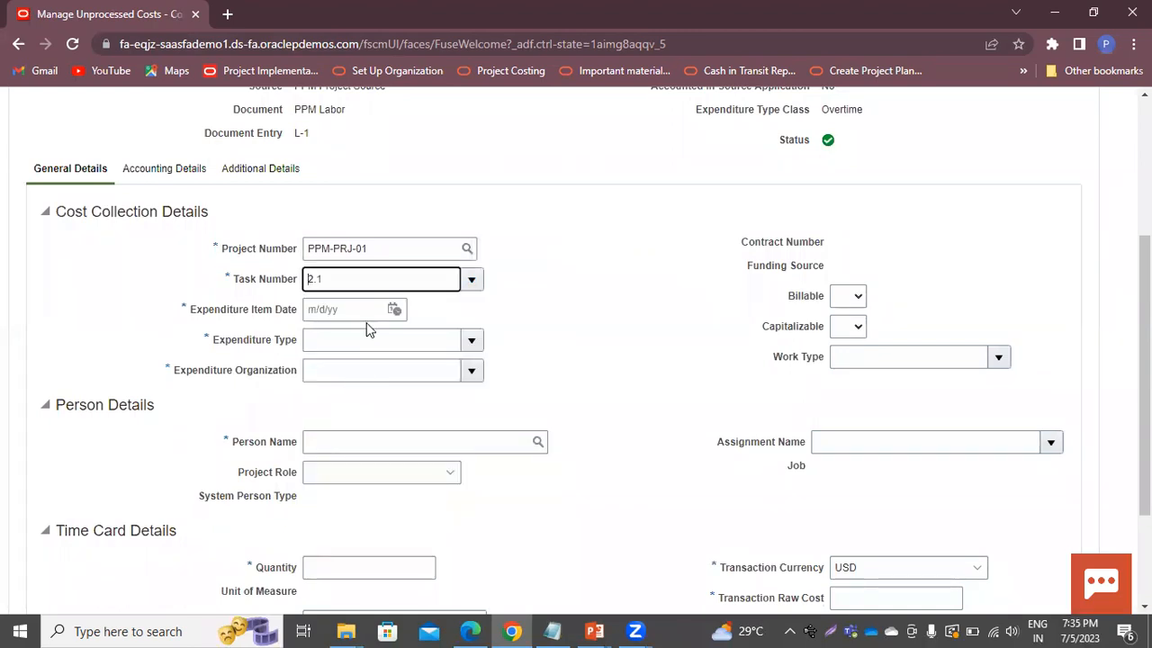
# Enter date 7/5/23, Miscellaneous Labor, organization Consulting South US, and select the employee as the person.
pyautogui.click(394, 309)
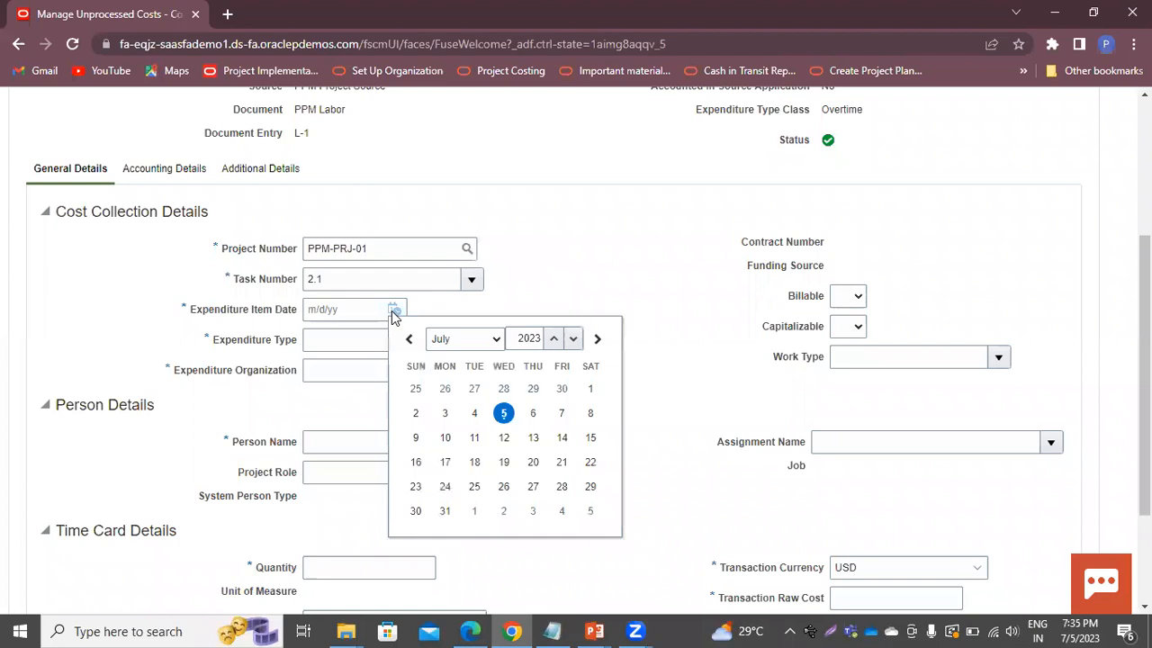
pyautogui.click(504, 413)
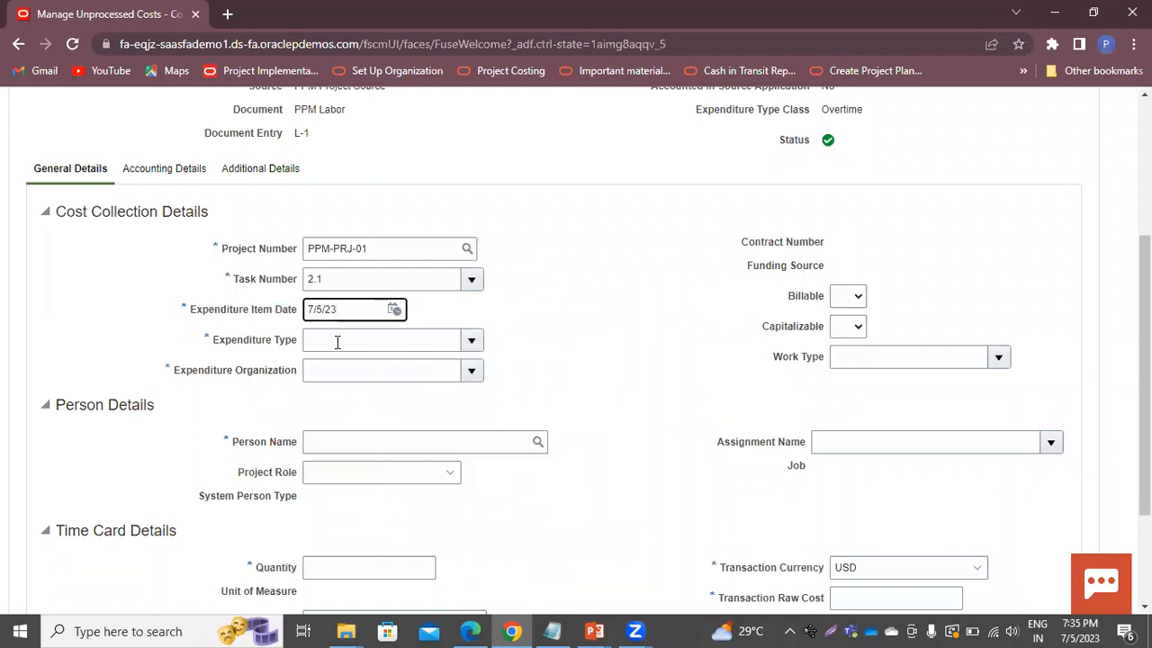
pyautogui.click(472, 341)
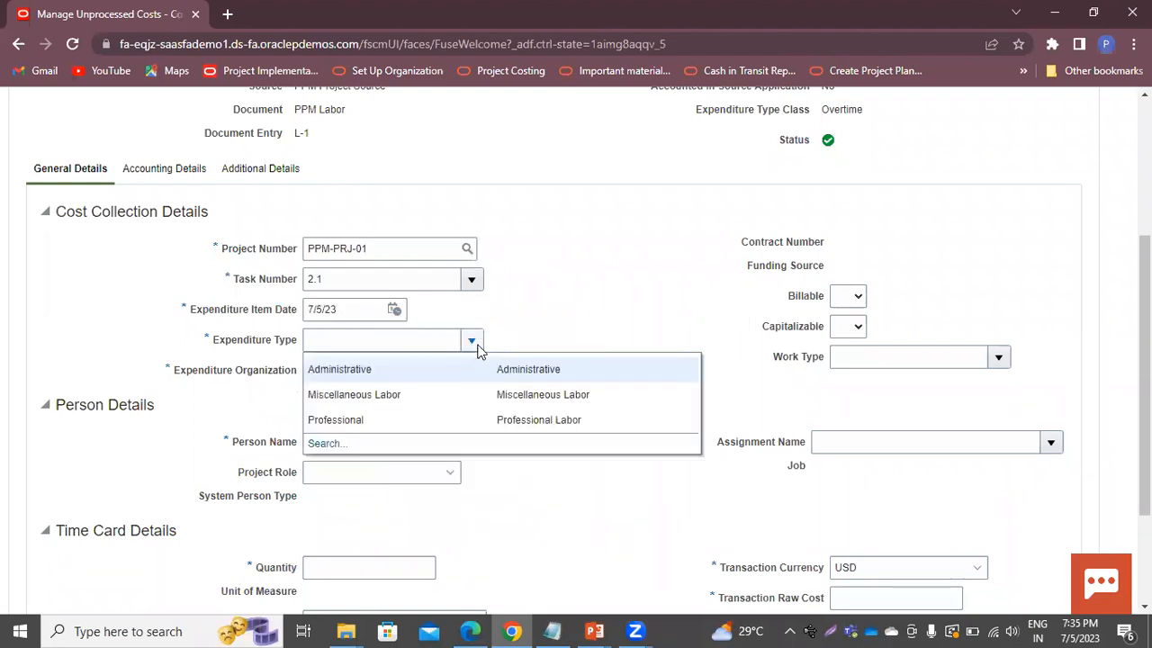
pyautogui.click(402, 397)
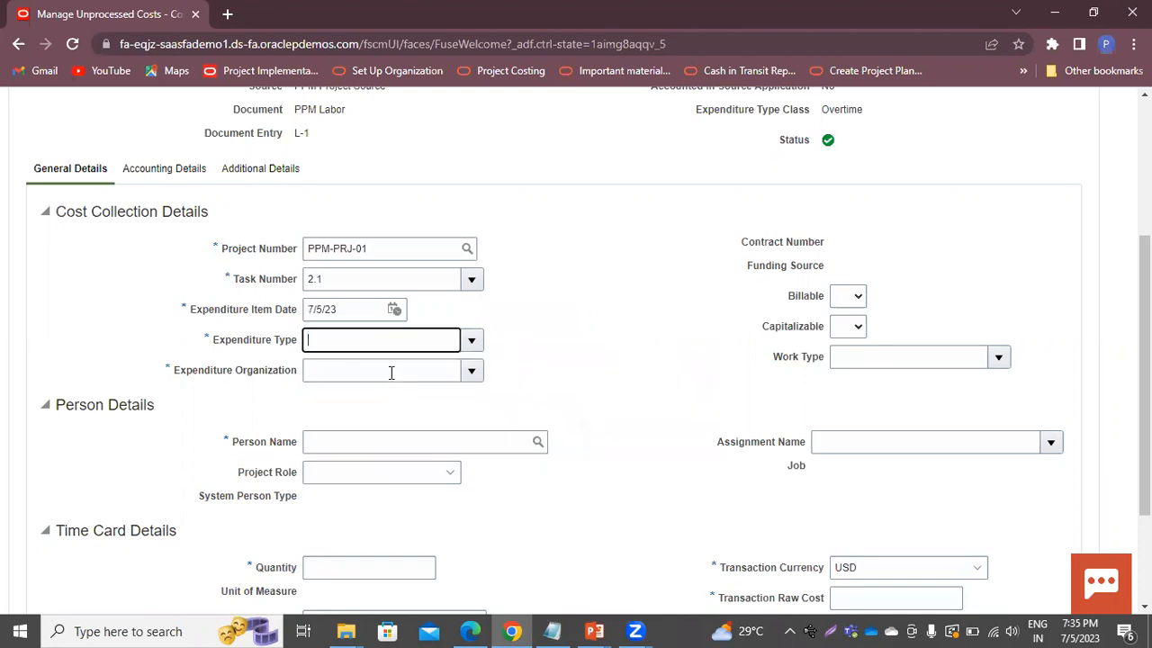
pyautogui.click(471, 371)
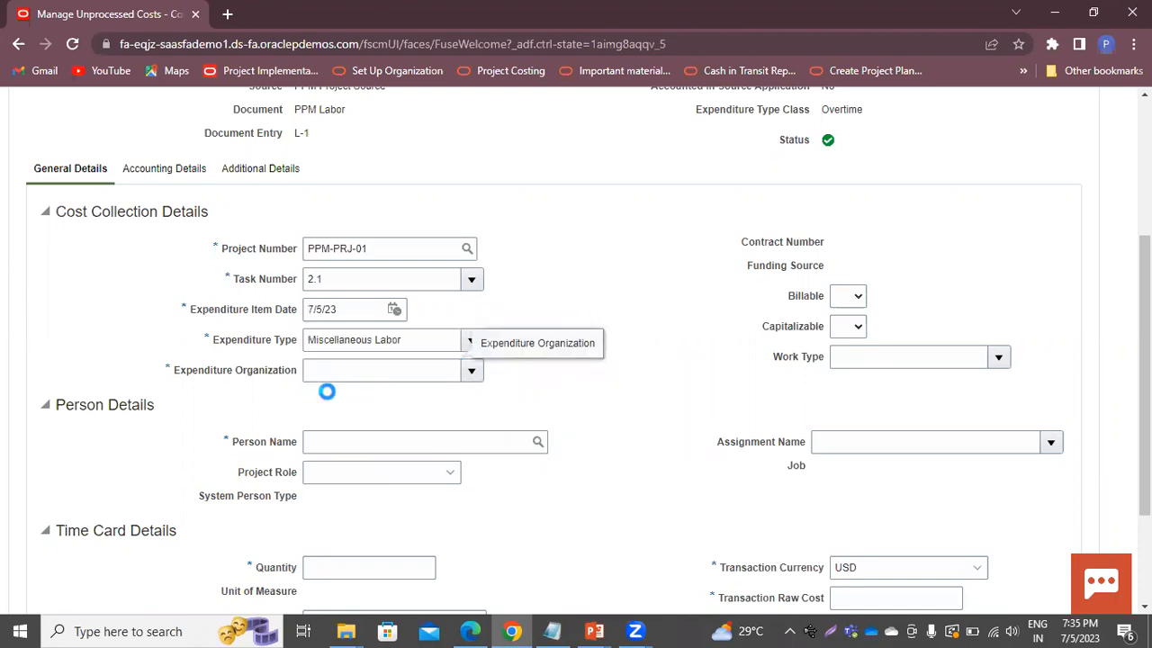
pyautogui.click(318, 382)
pyautogui.click(358, 421)
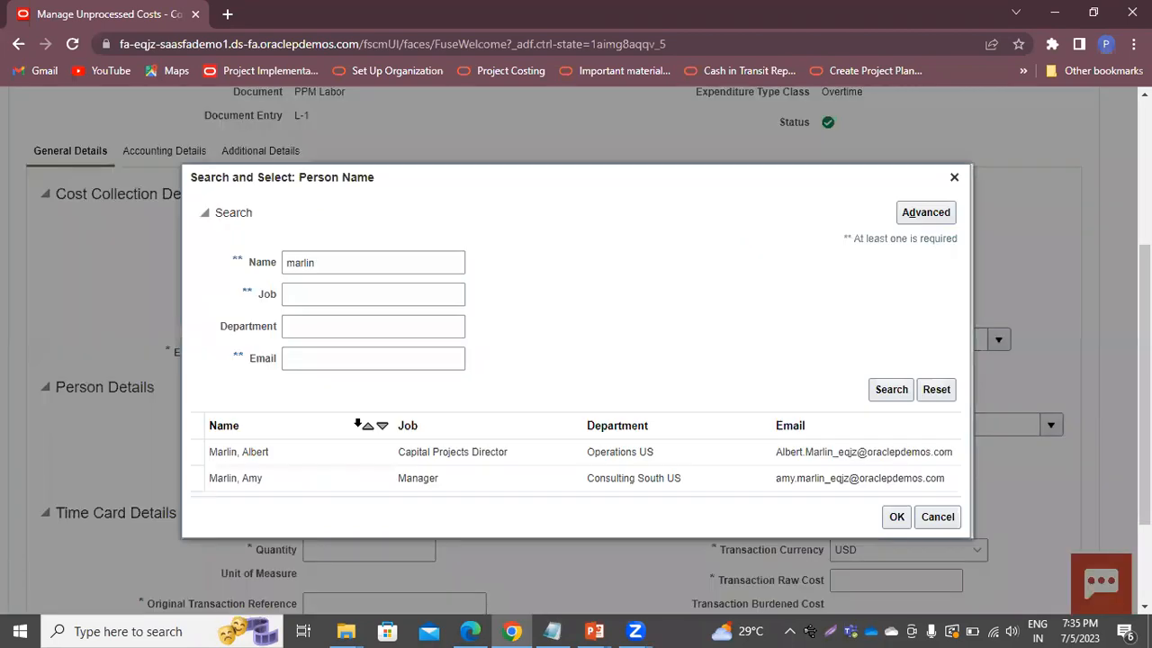
pyautogui.click(284, 477)
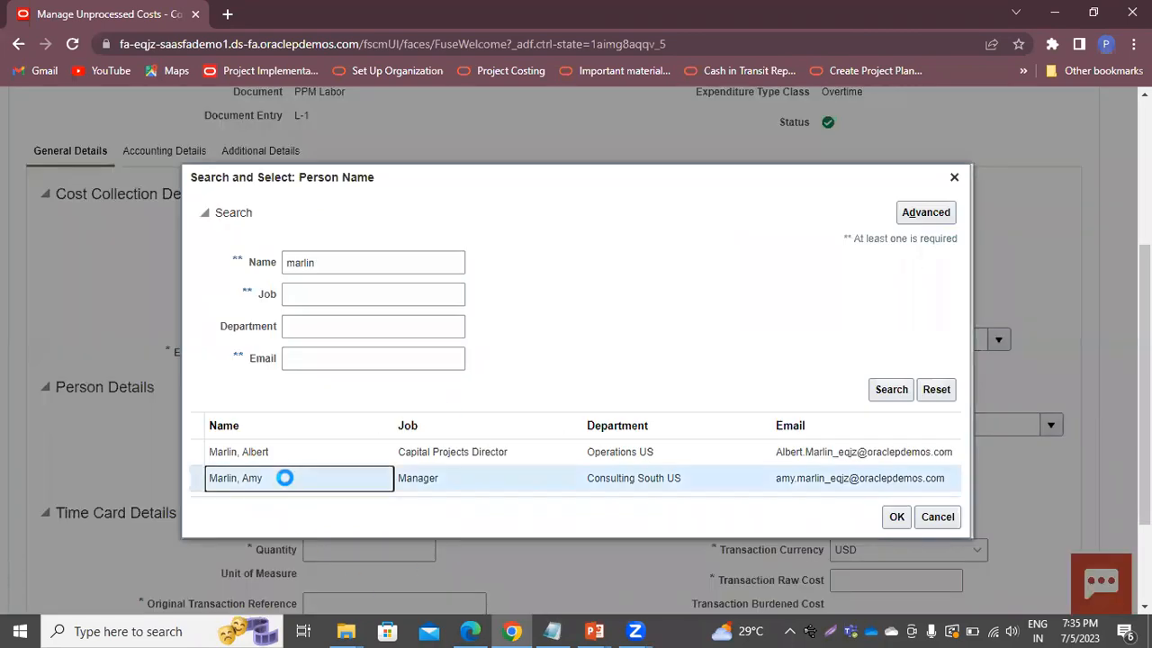
pyautogui.click(900, 519)
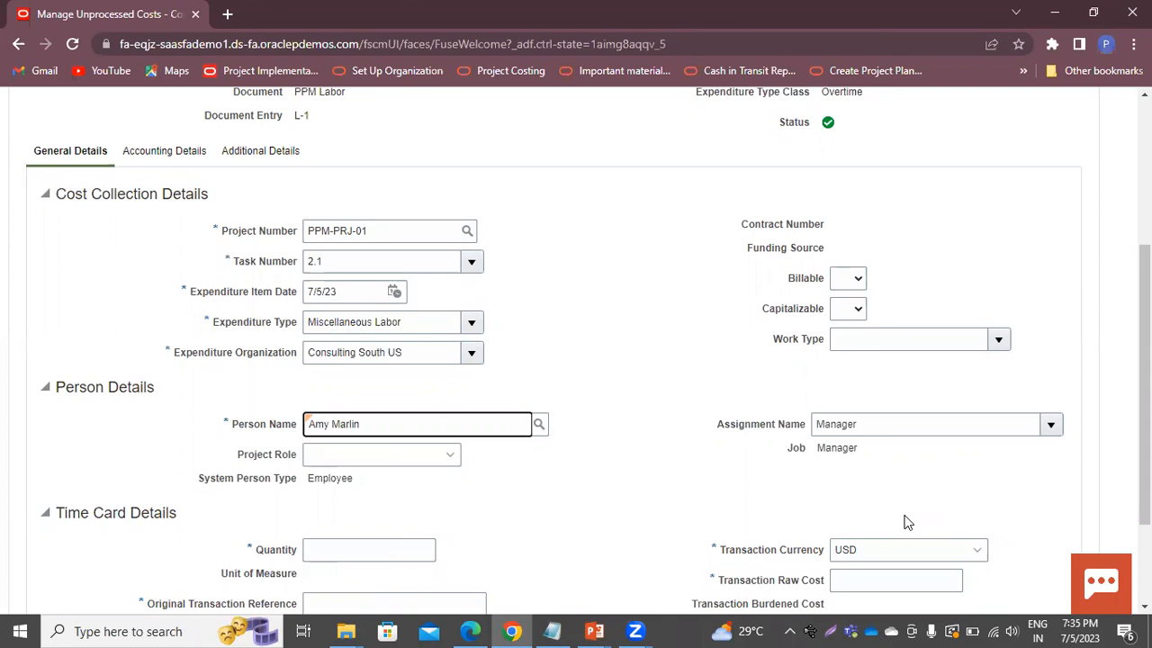
# Enter quantity 100 and transaction raw cost 100.00 for the labor cost.
pyautogui.scroll(-3, 483, 434)
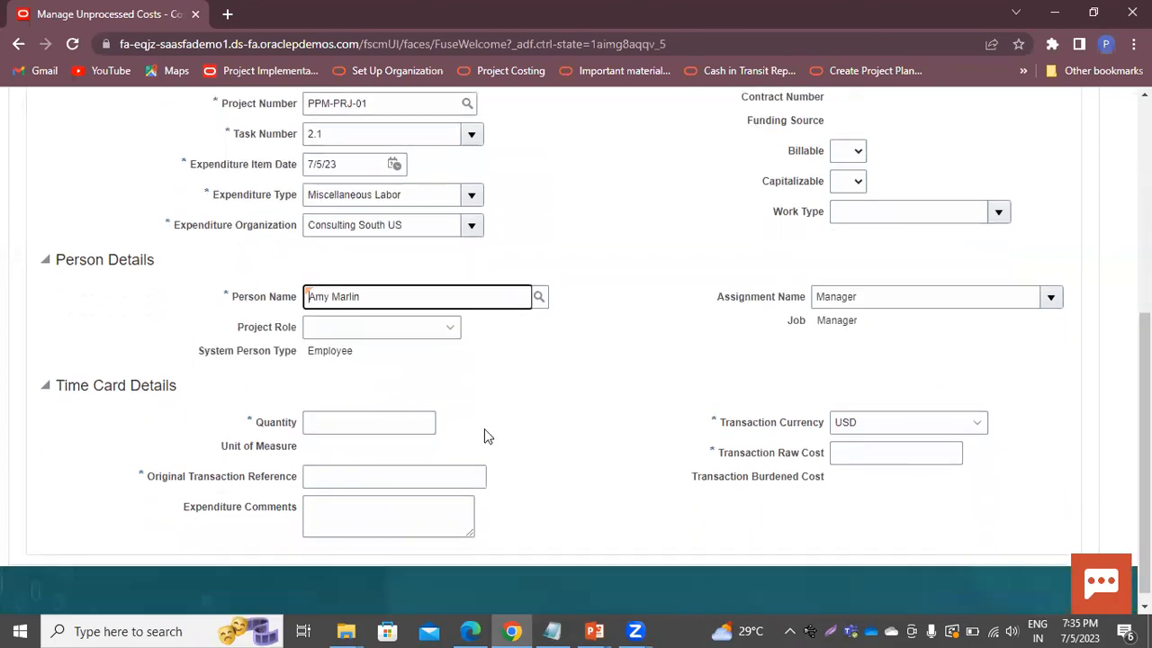
pyautogui.click(383, 408)
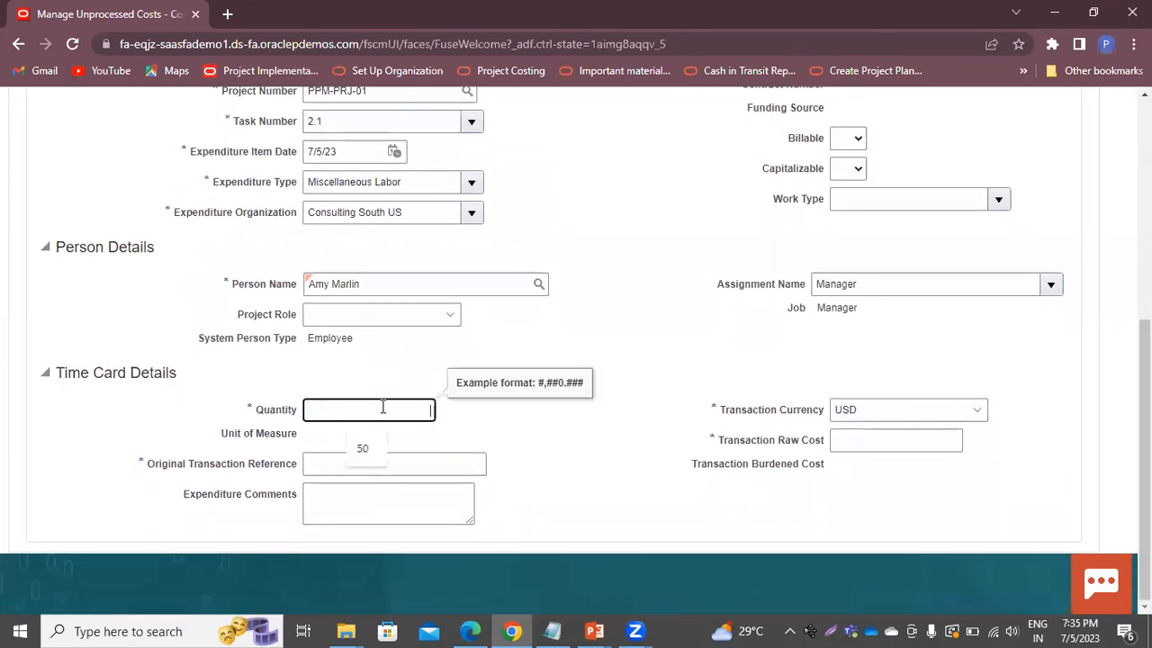
pyautogui.write('100')
pyautogui.click(843, 440)
pyautogui.write('100')
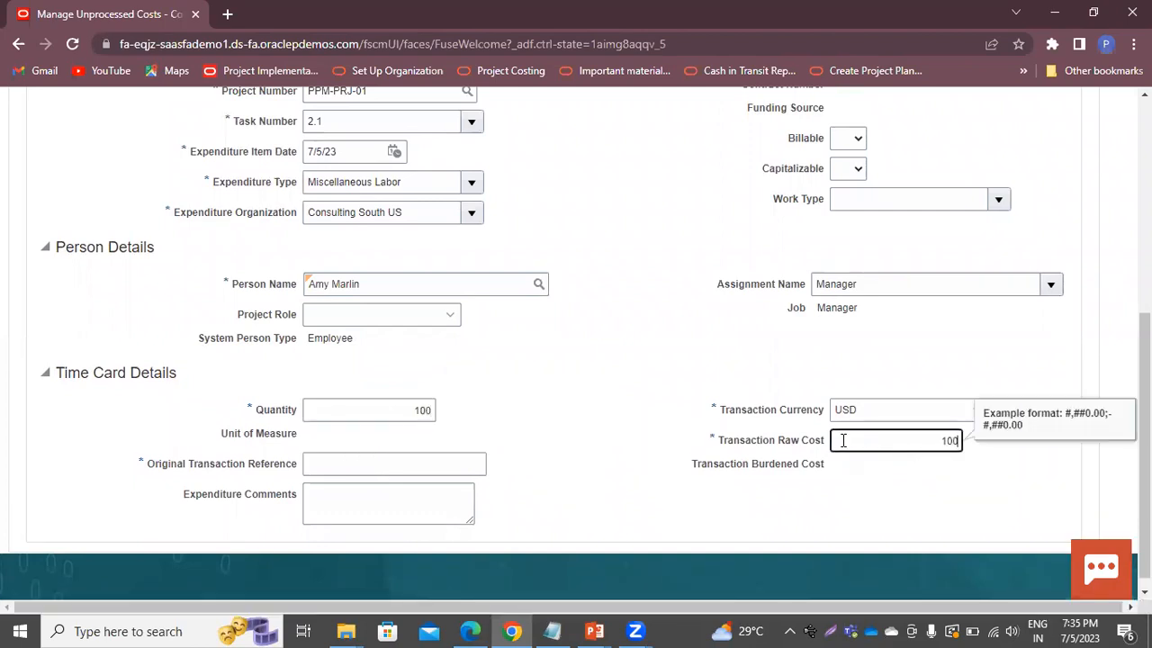
pyautogui.click(653, 384)
# Save and close the labor cost, returning to Manage Unprocessed Costs.
pyautogui.scroll(5, 654, 383)
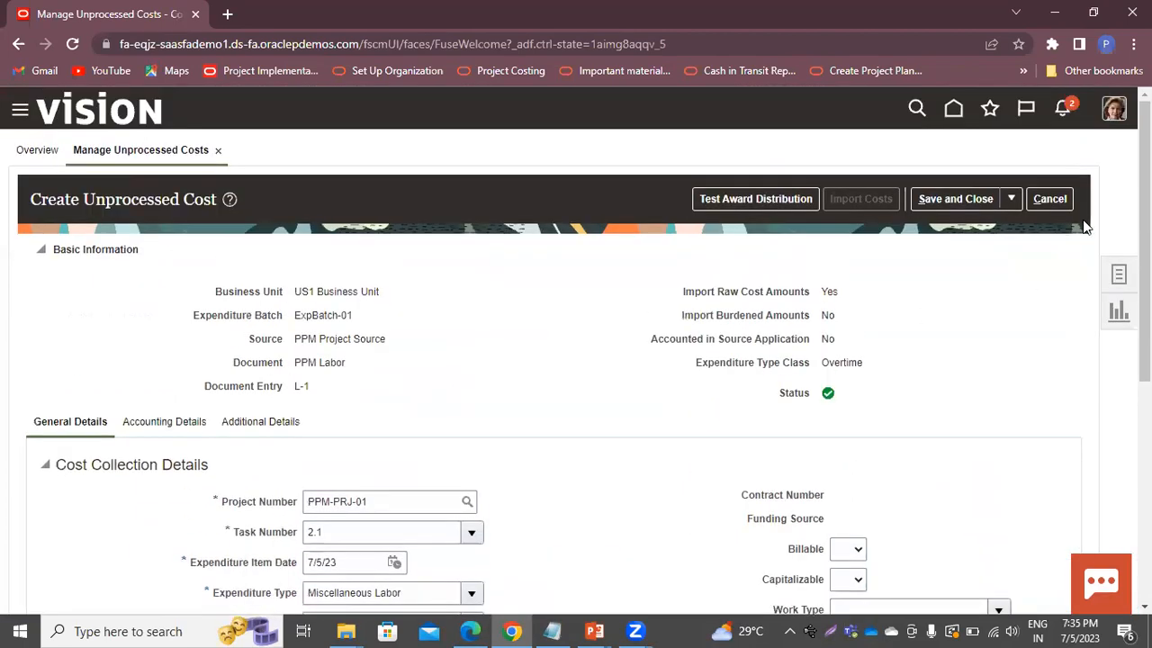
pyautogui.click(1010, 199)
pyautogui.scroll(-4, 558, 386)
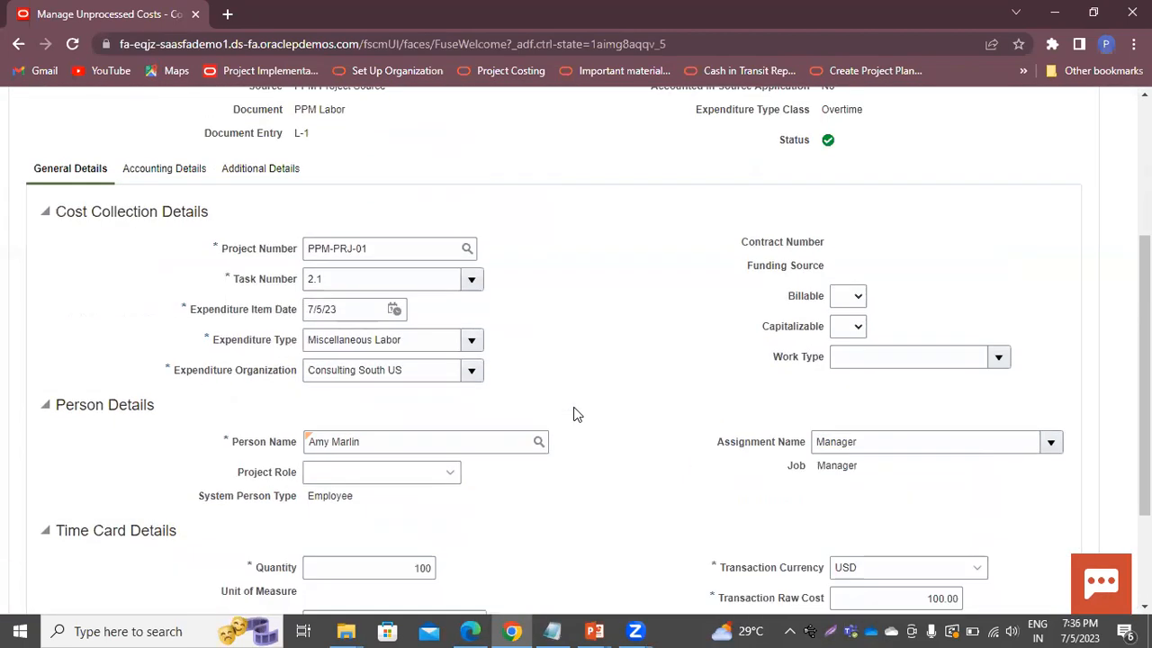
pyautogui.scroll(4, 319, 542)
pyautogui.scroll(-3, 319, 542)
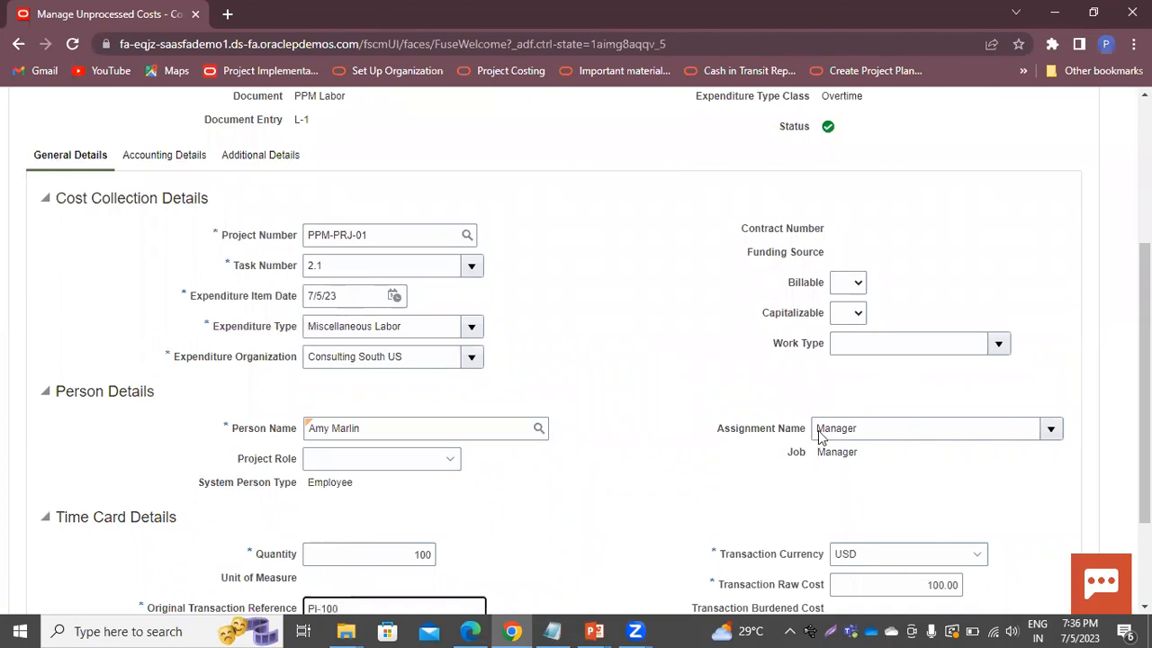
pyautogui.scroll(3, 821, 437)
pyautogui.click(963, 200)
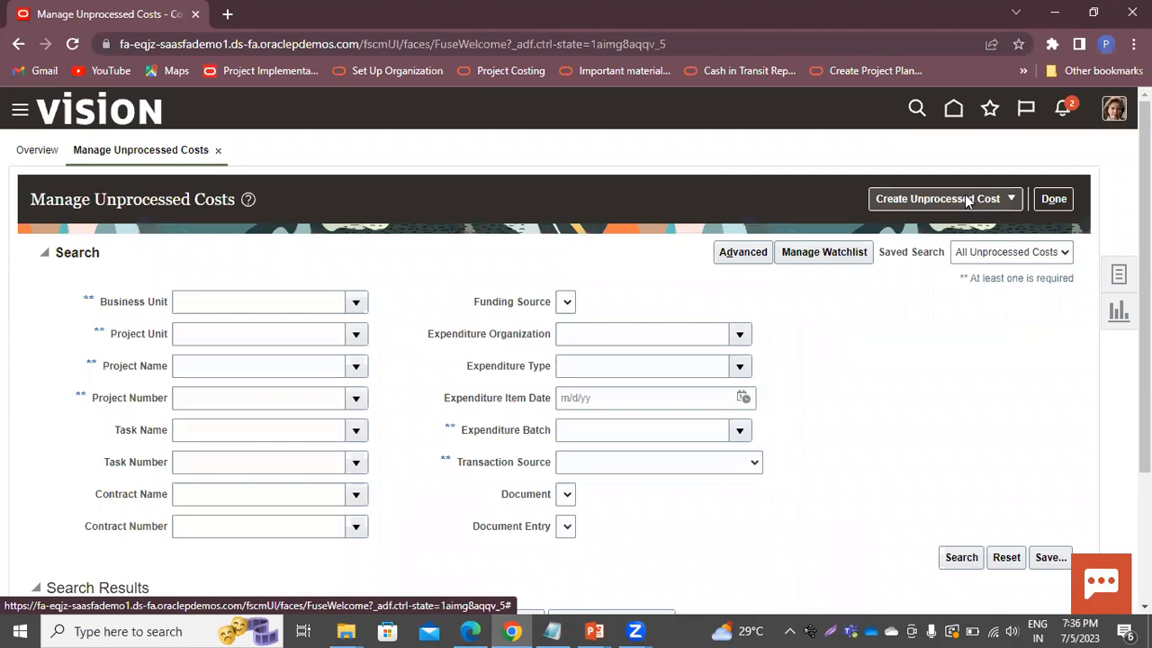
# Search unprocessed costs by expenditure batch ExpBatch-01.
pyautogui.click(604, 438)
pyautogui.write('ExpBatch-01')
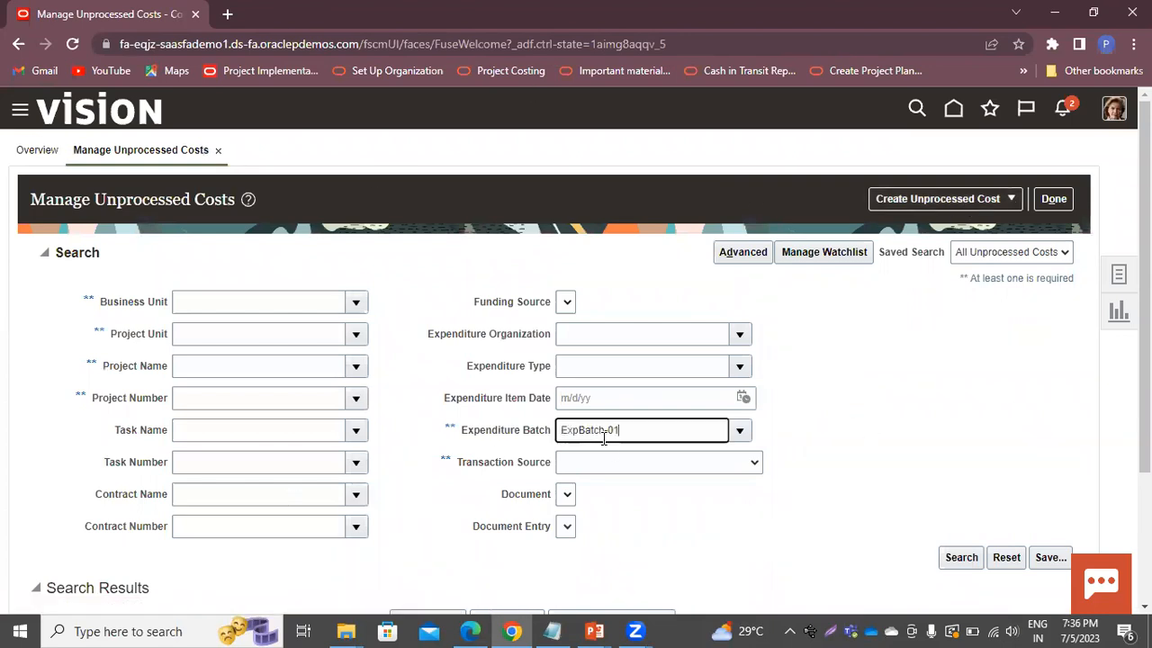
pyautogui.scroll(-2, 914, 461)
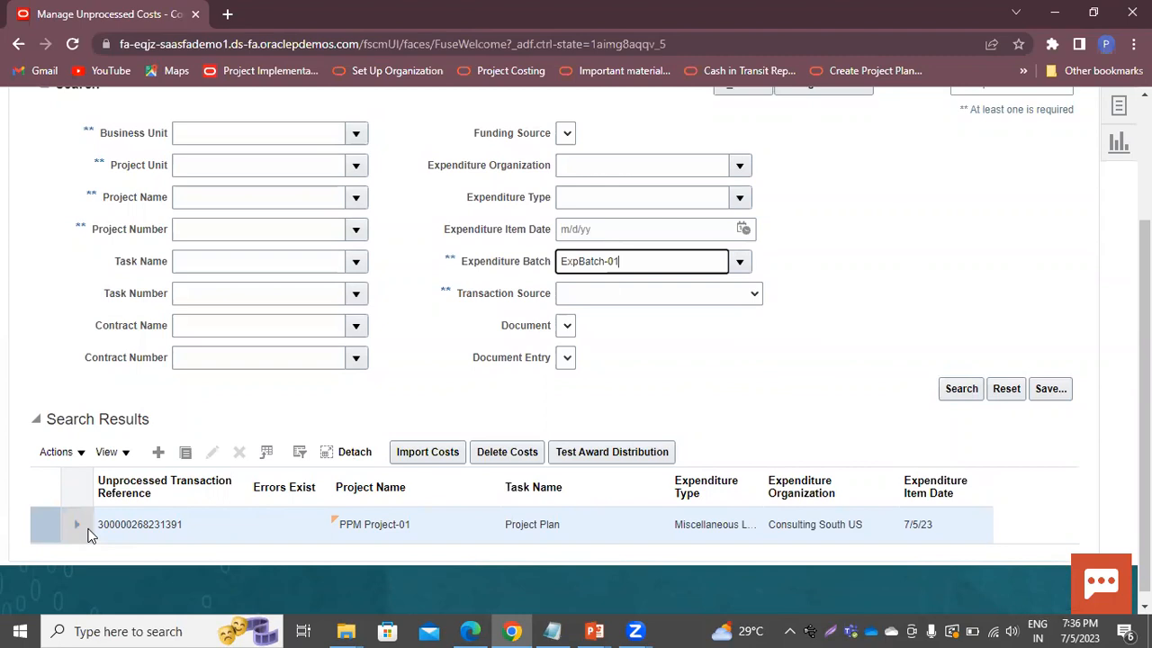
pyautogui.click(959, 390)
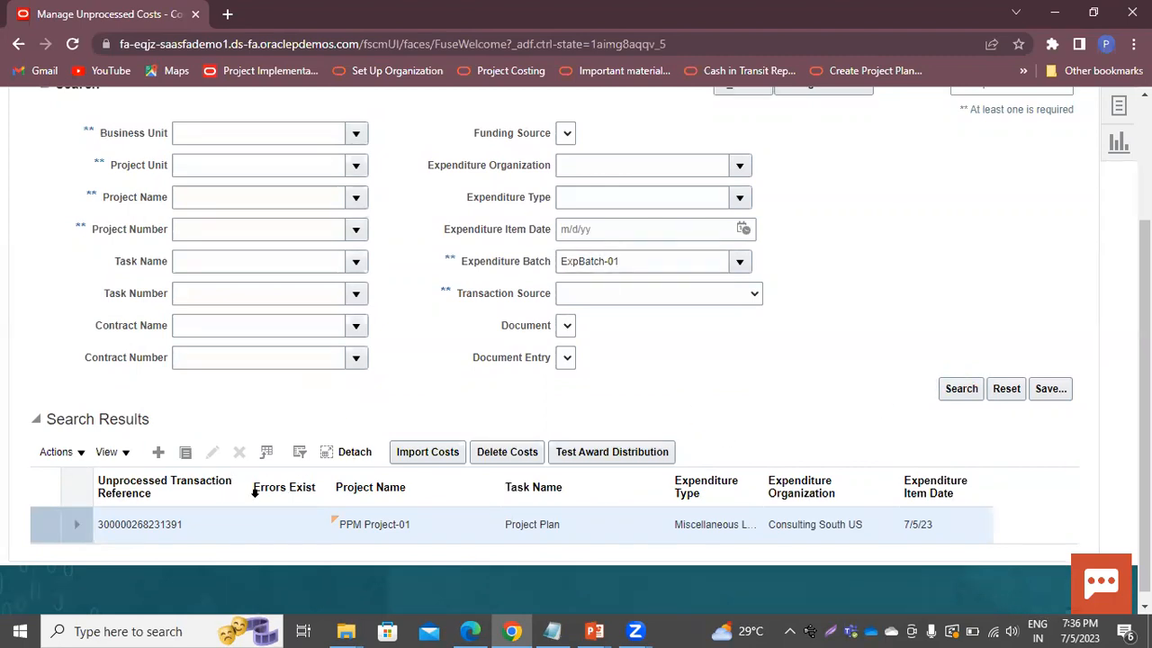
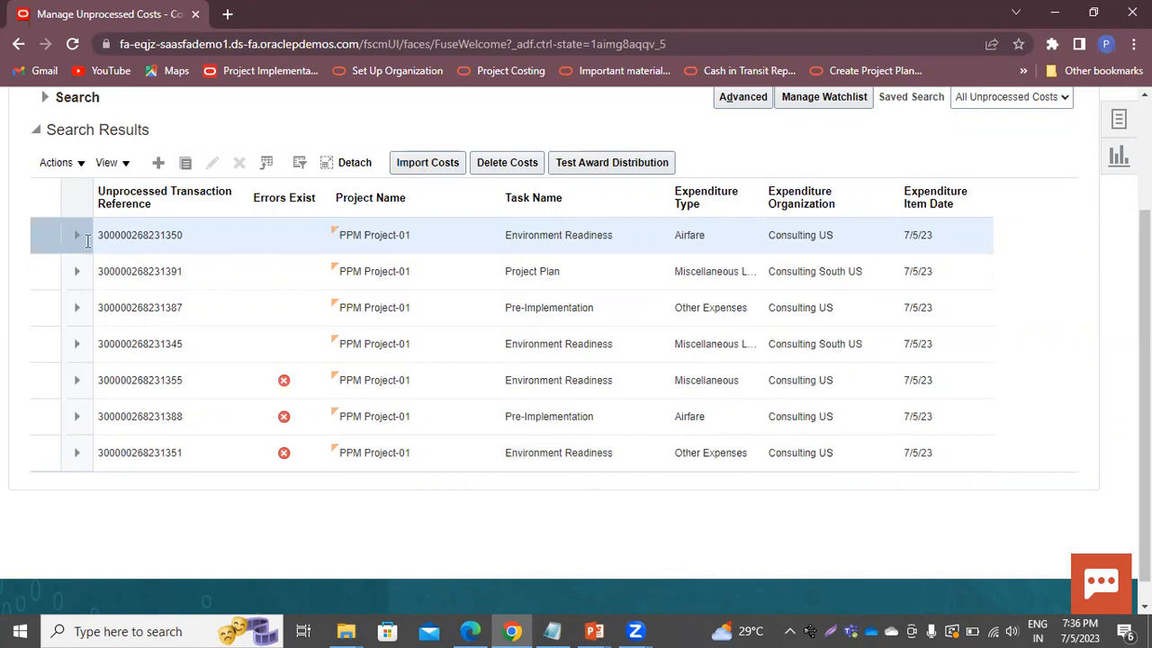
# Import the cost batch and the Project Plan cost transaction, confirming each warning with Yes.
pyautogui.click(418, 167)
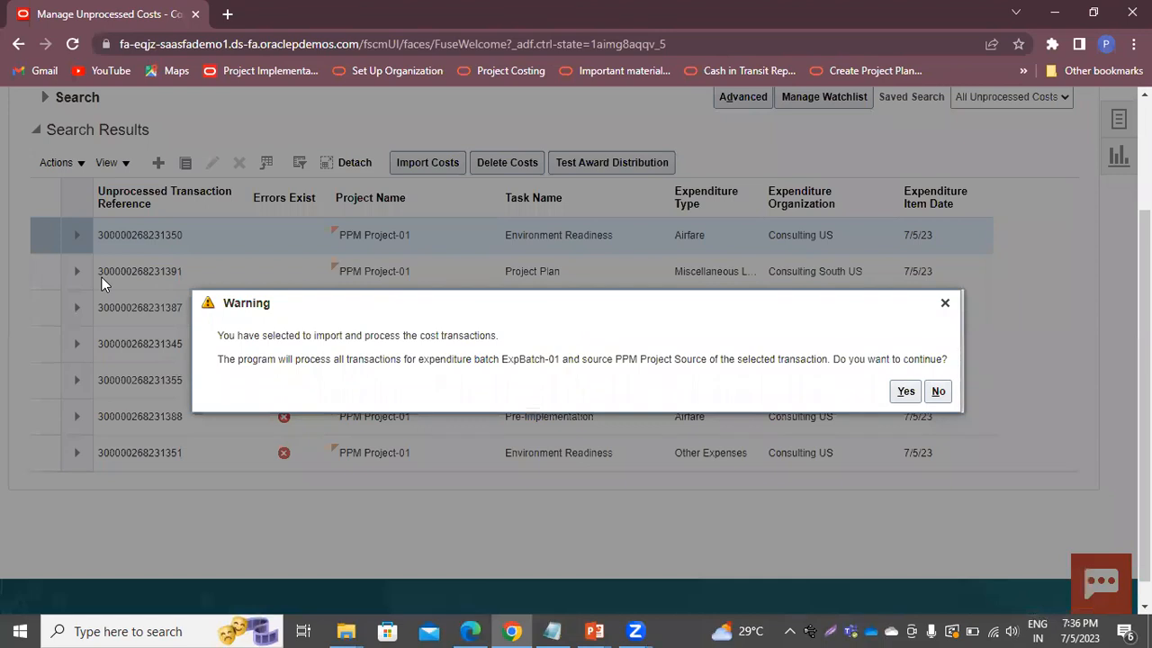
pyautogui.click(904, 392)
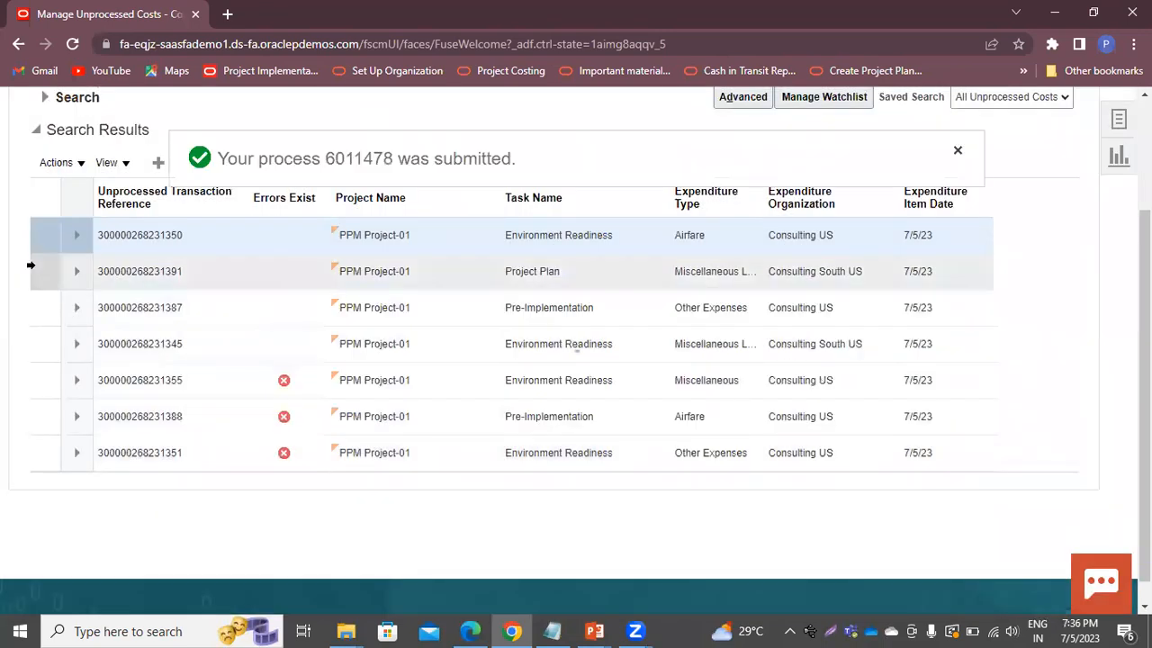
pyautogui.click(30, 265)
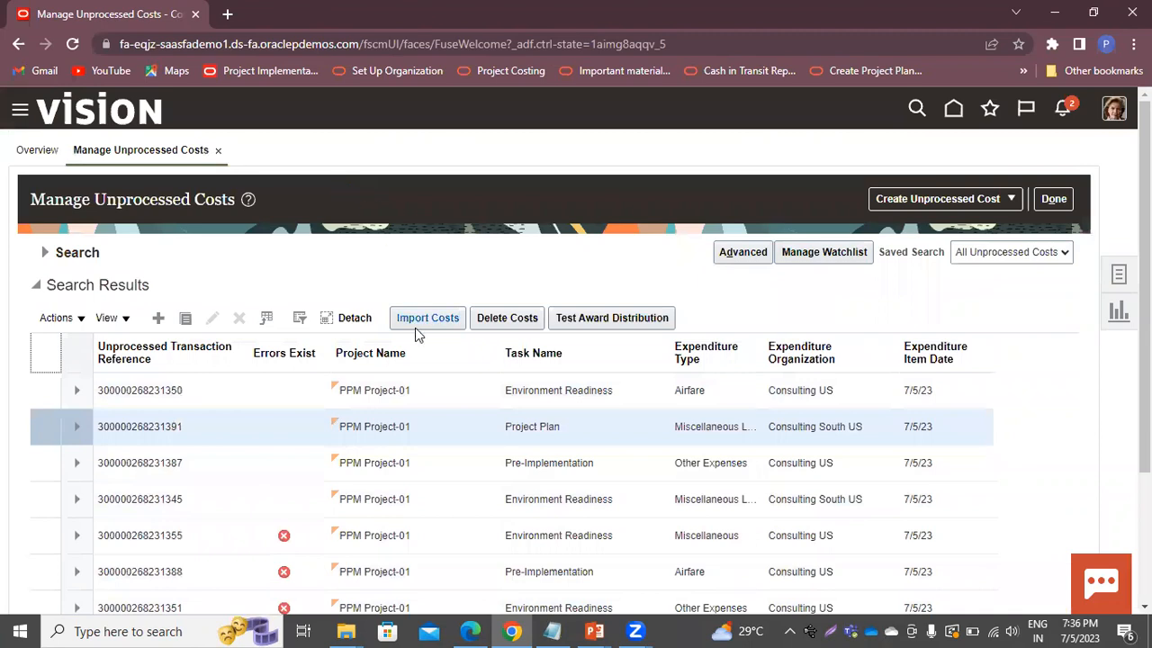
pyautogui.click(426, 321)
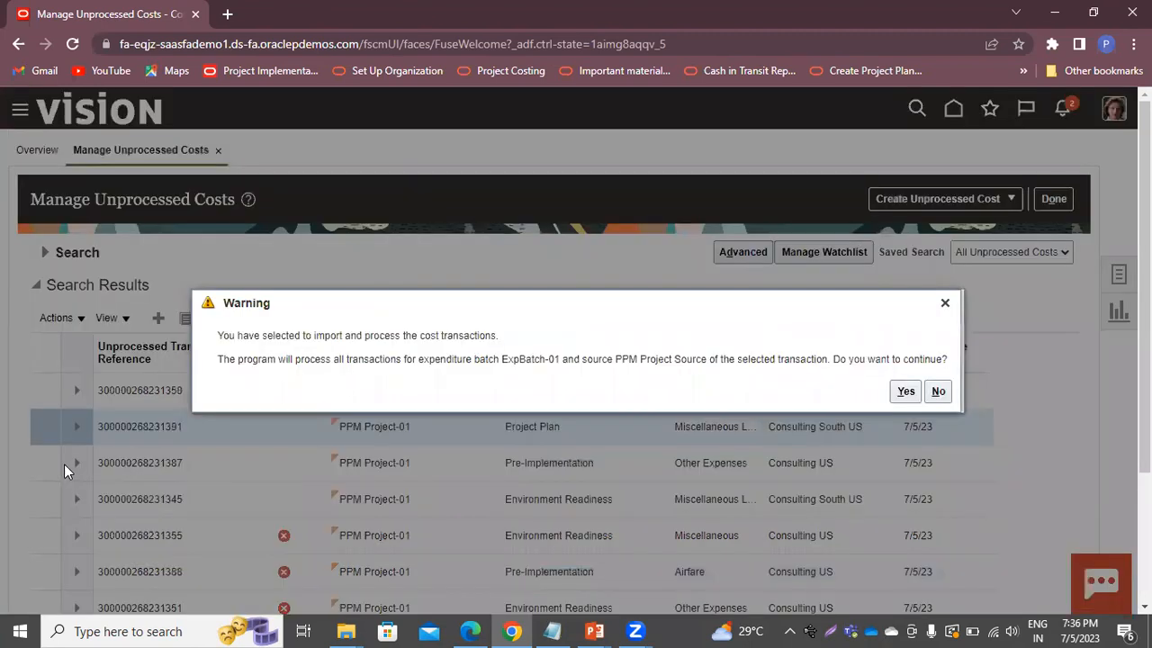
pyautogui.click(905, 390)
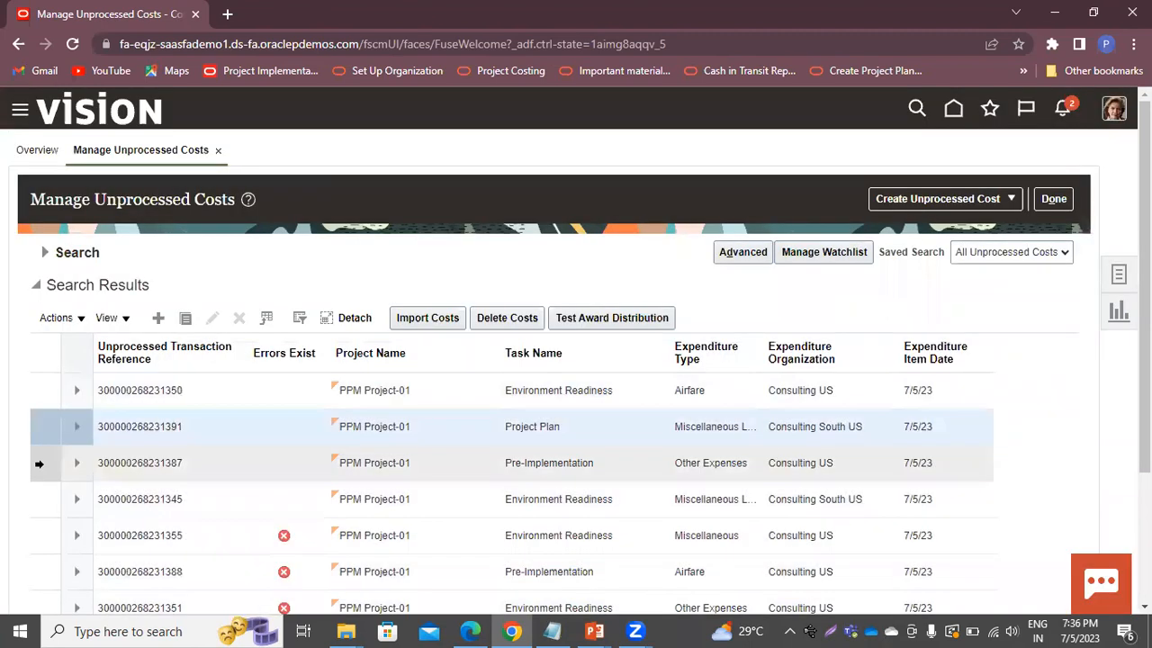
pyautogui.click(41, 463)
pyautogui.click(427, 318)
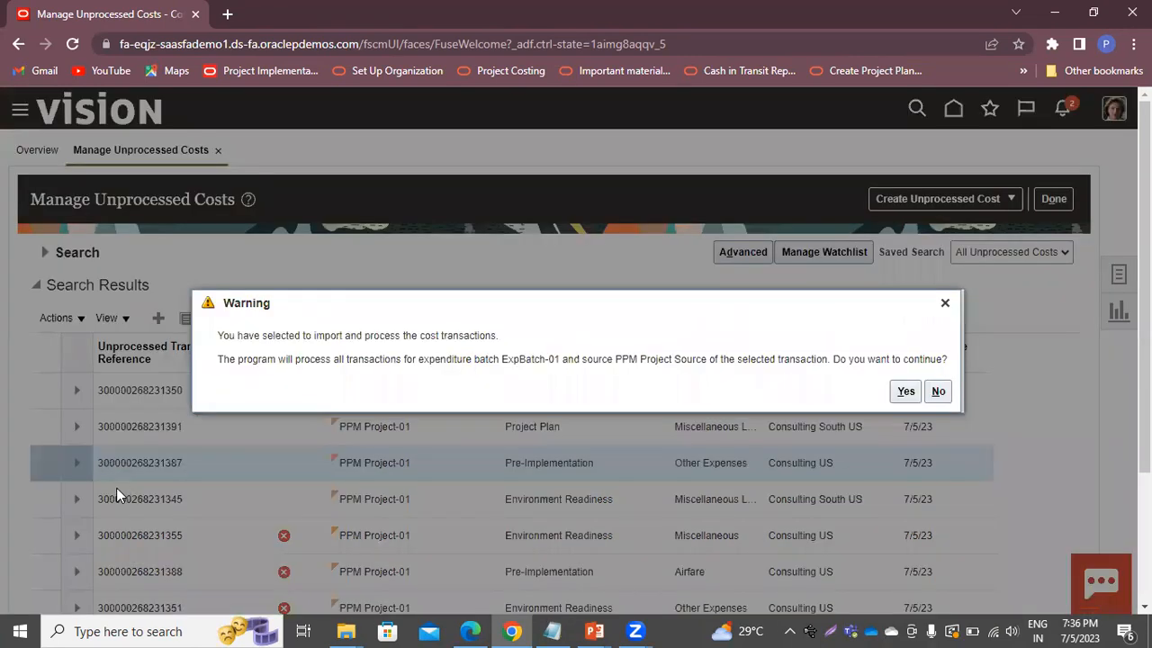
pyautogui.click(906, 391)
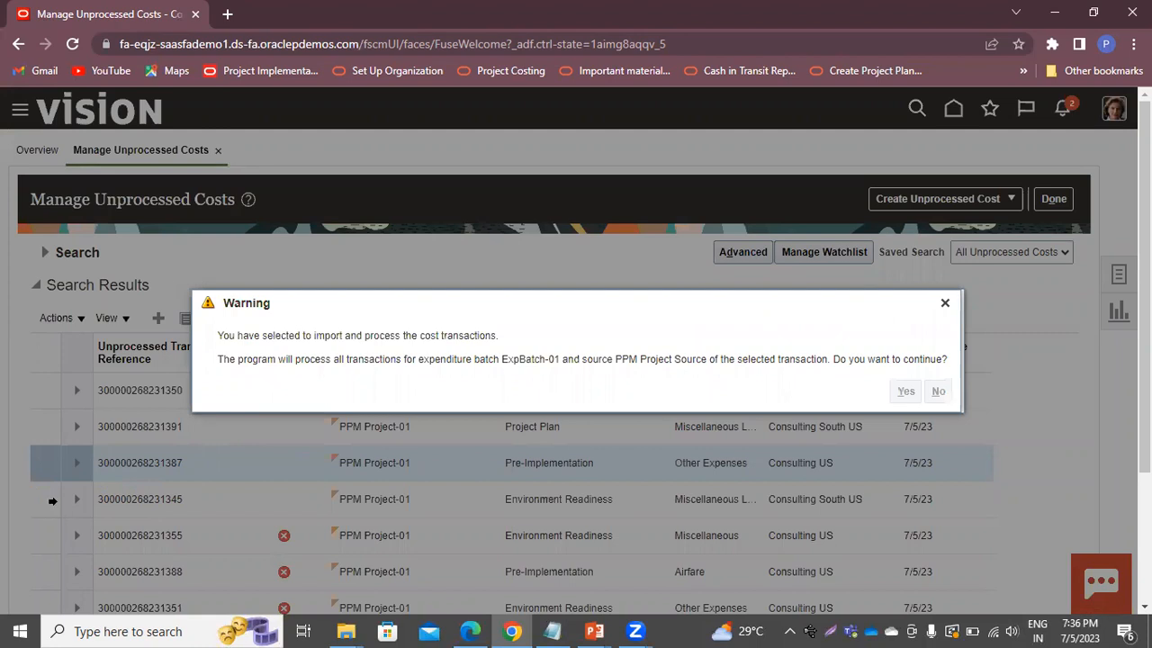
pyautogui.click(53, 500)
pyautogui.click(431, 320)
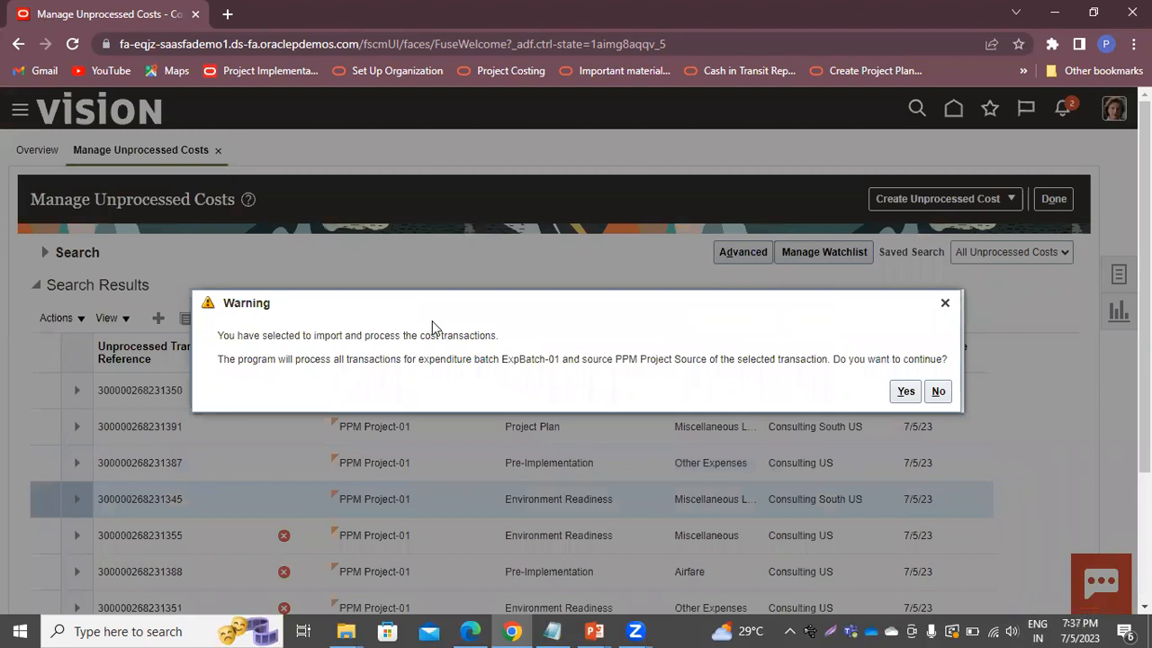
pyautogui.click(905, 390)
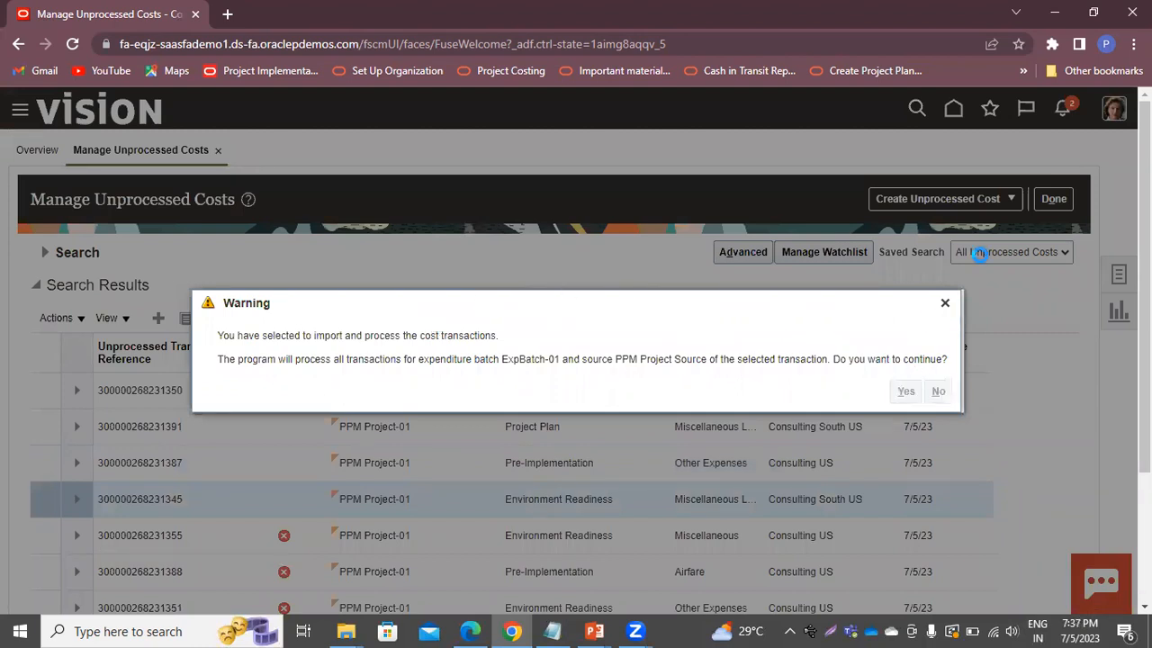
pyautogui.click(1049, 198)
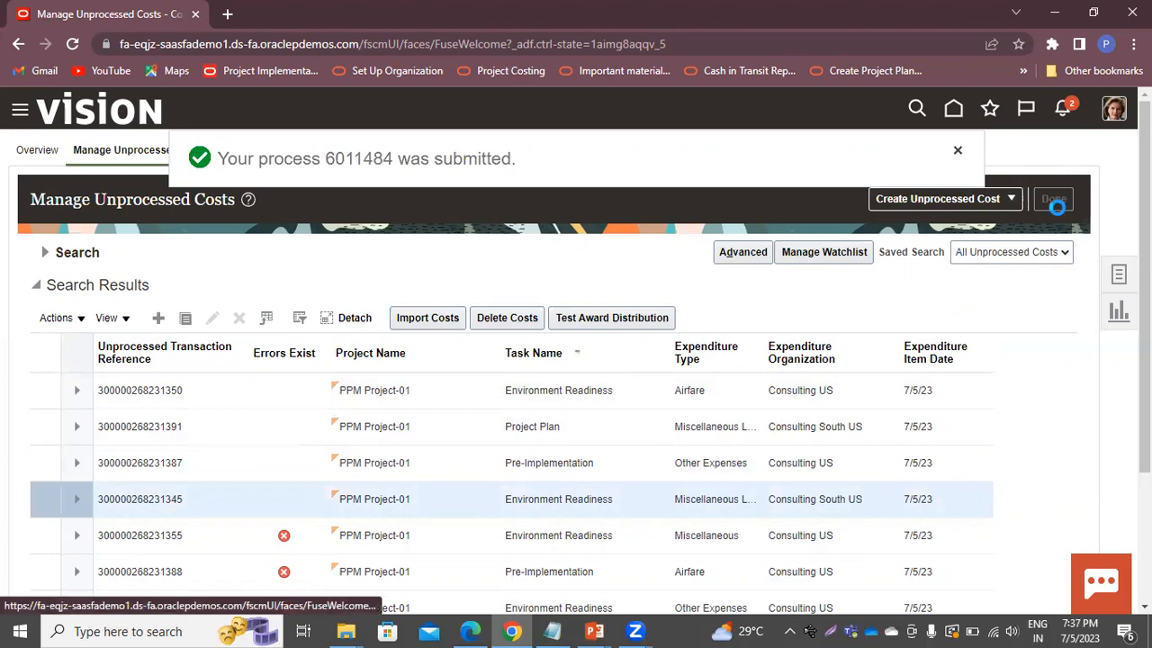
# Open the Manage Project Costs page from the Tasks panel.
pyautogui.click(1118, 278)
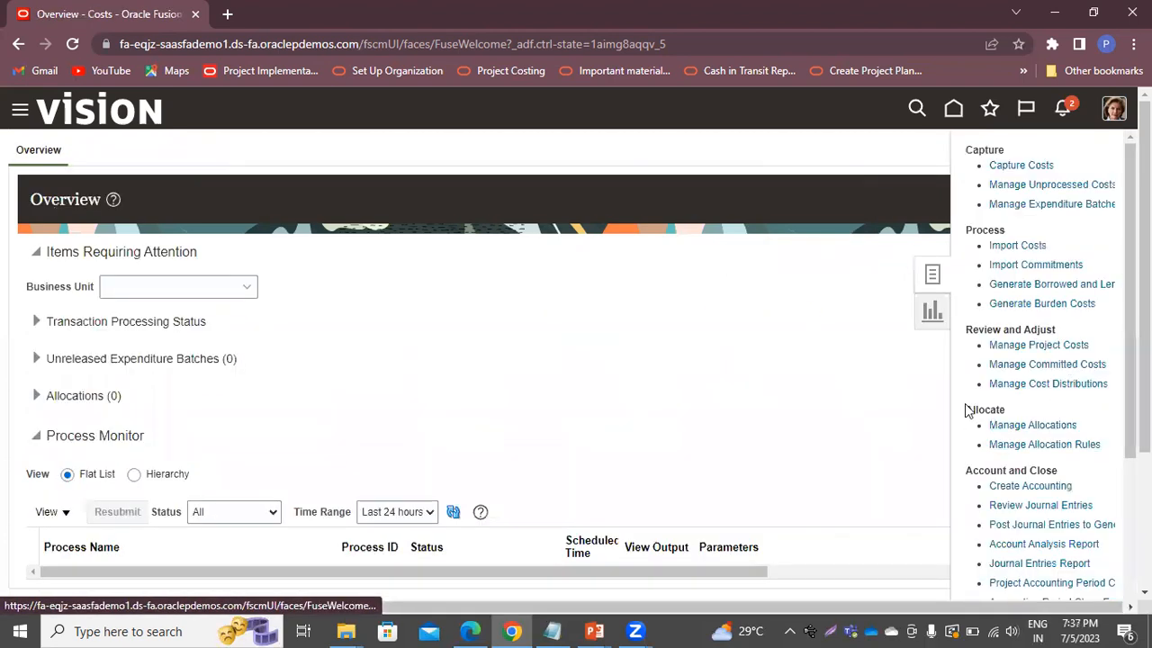
pyautogui.click(1046, 344)
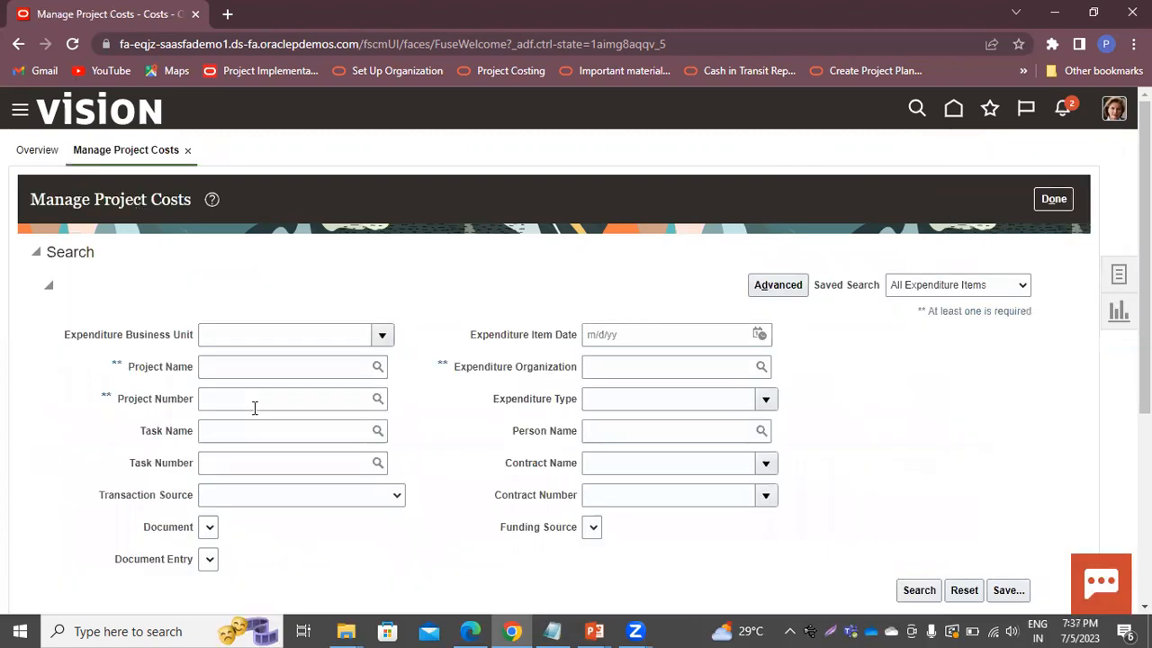
pyautogui.scroll(-3, 603, 340)
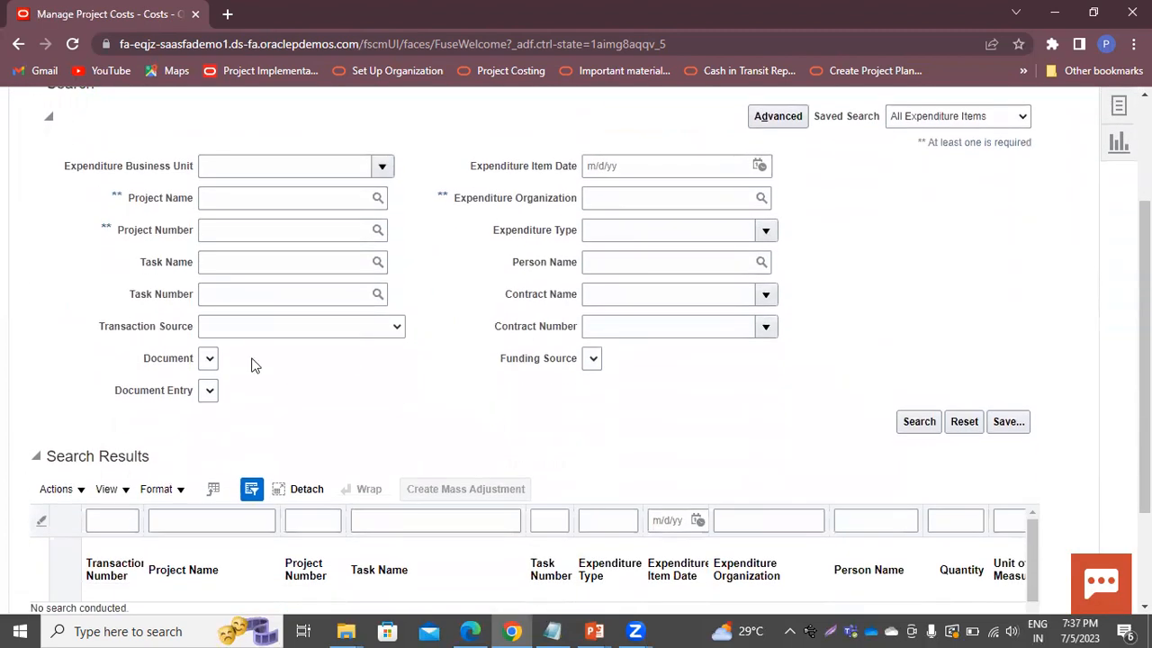
pyautogui.scroll(3, 507, 341)
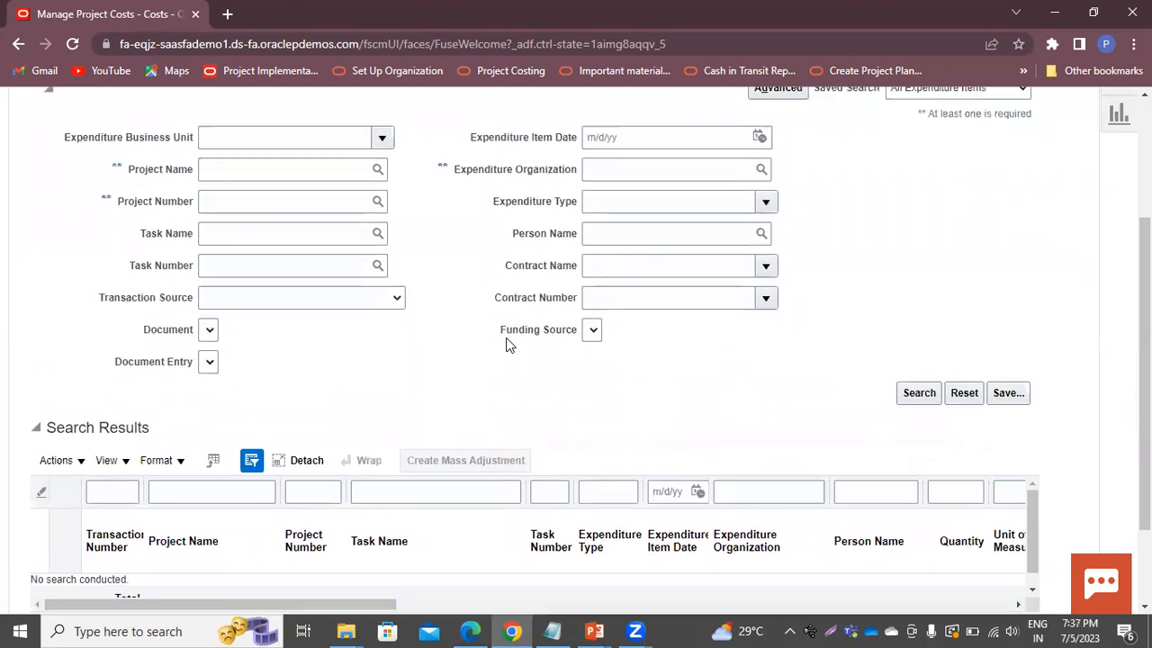
pyautogui.scroll(-2, 352, 262)
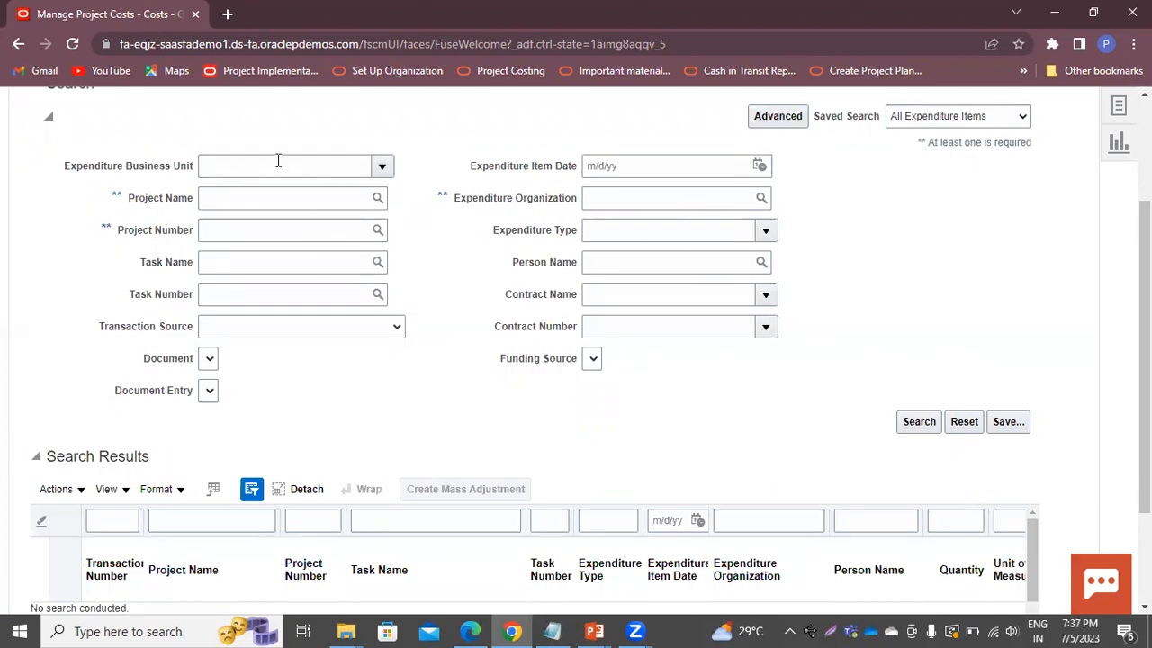
# Search project costs for project PPM Project-01.
pyautogui.click(284, 194)
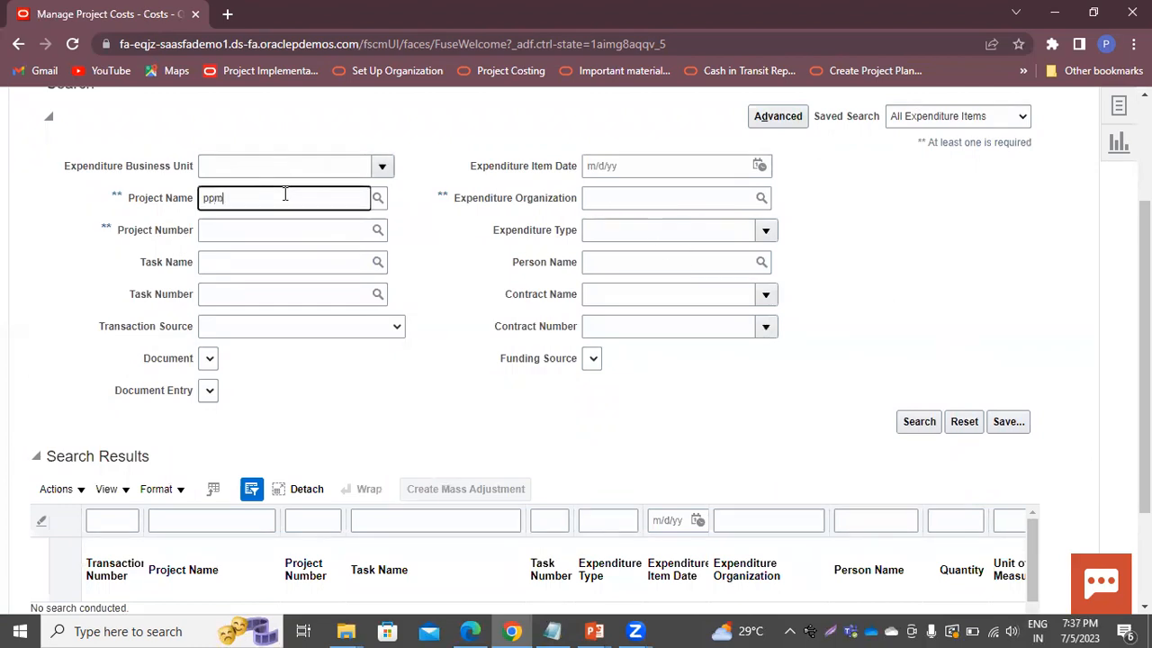
pyautogui.press('Tab')
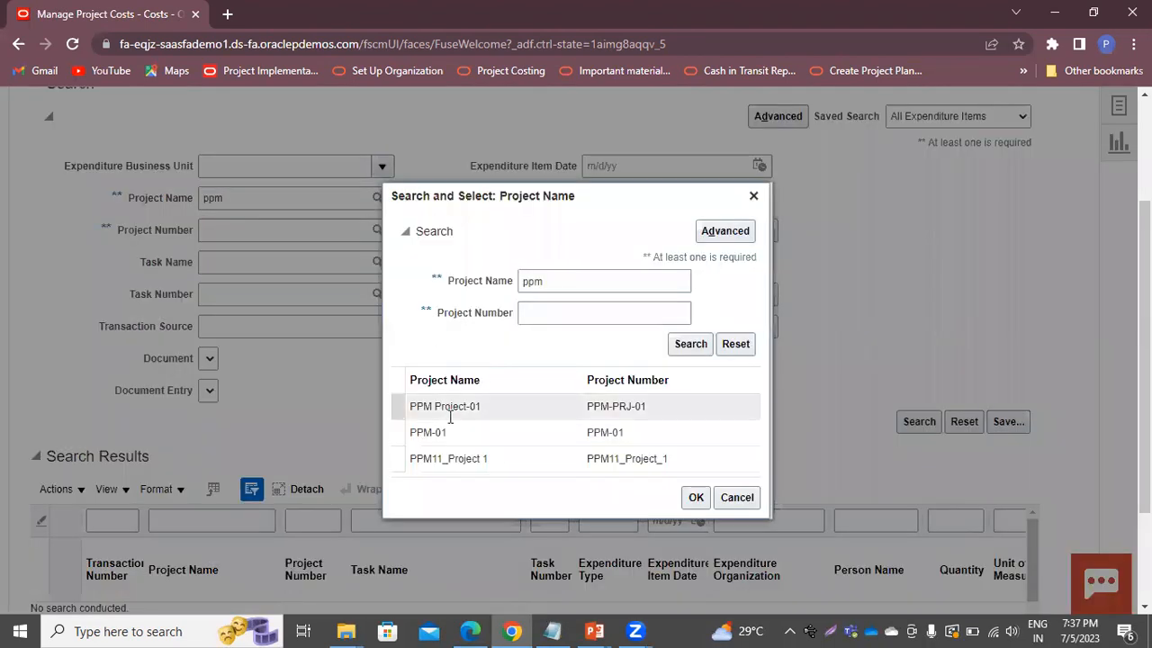
pyautogui.click(520, 411)
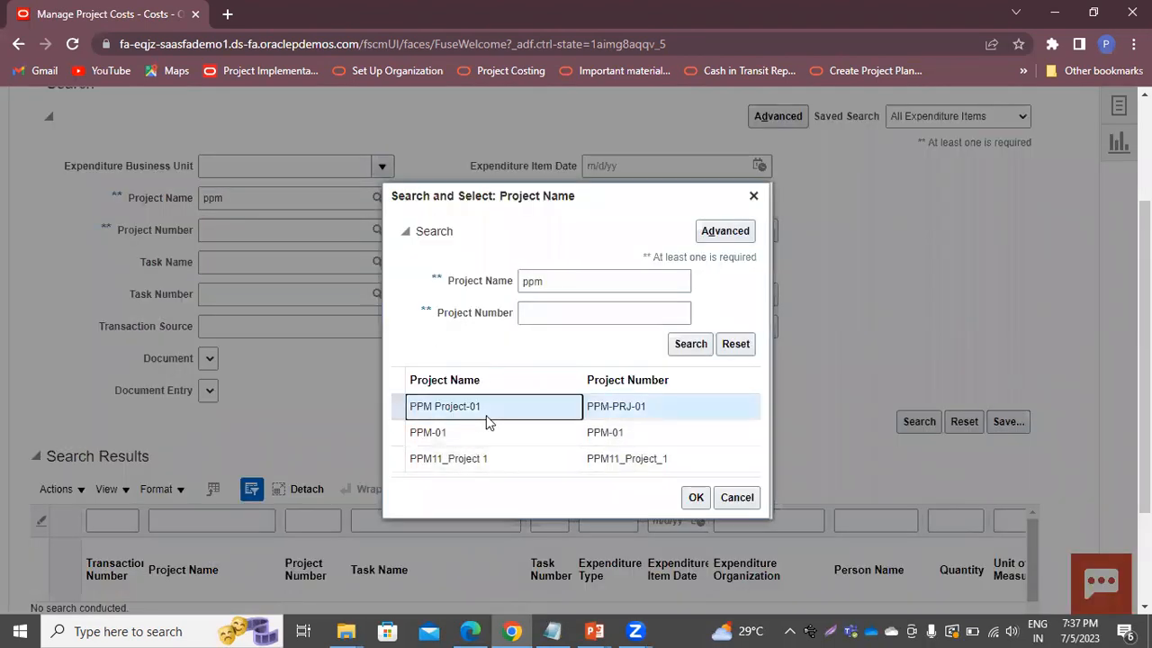
pyautogui.click(691, 501)
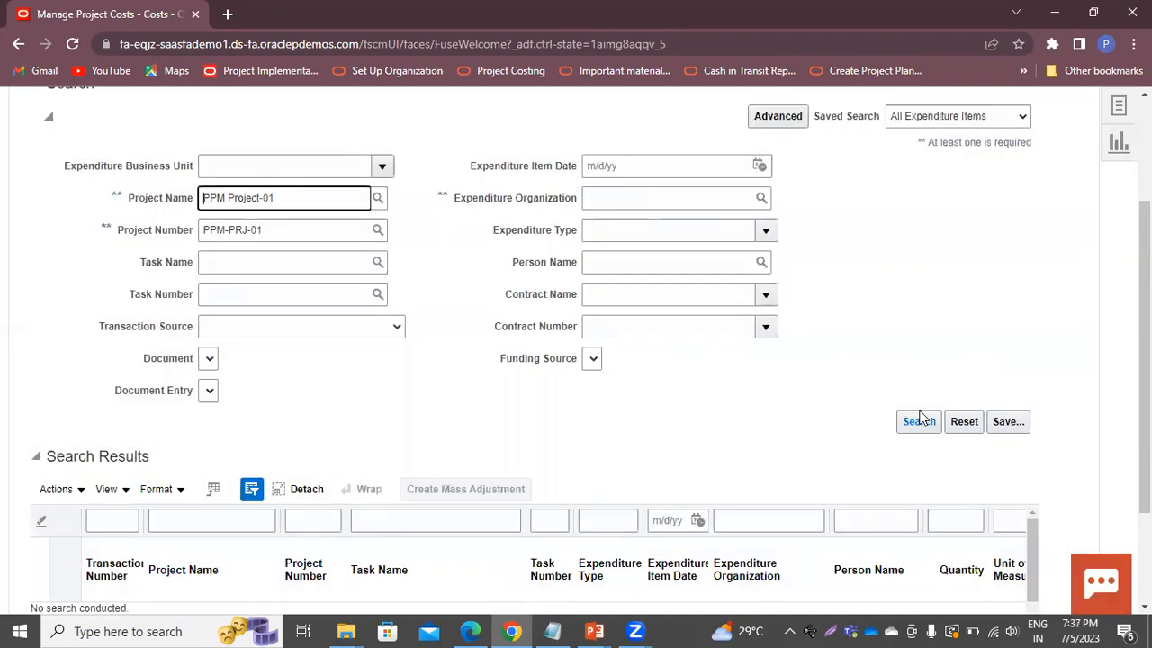
pyautogui.click(919, 420)
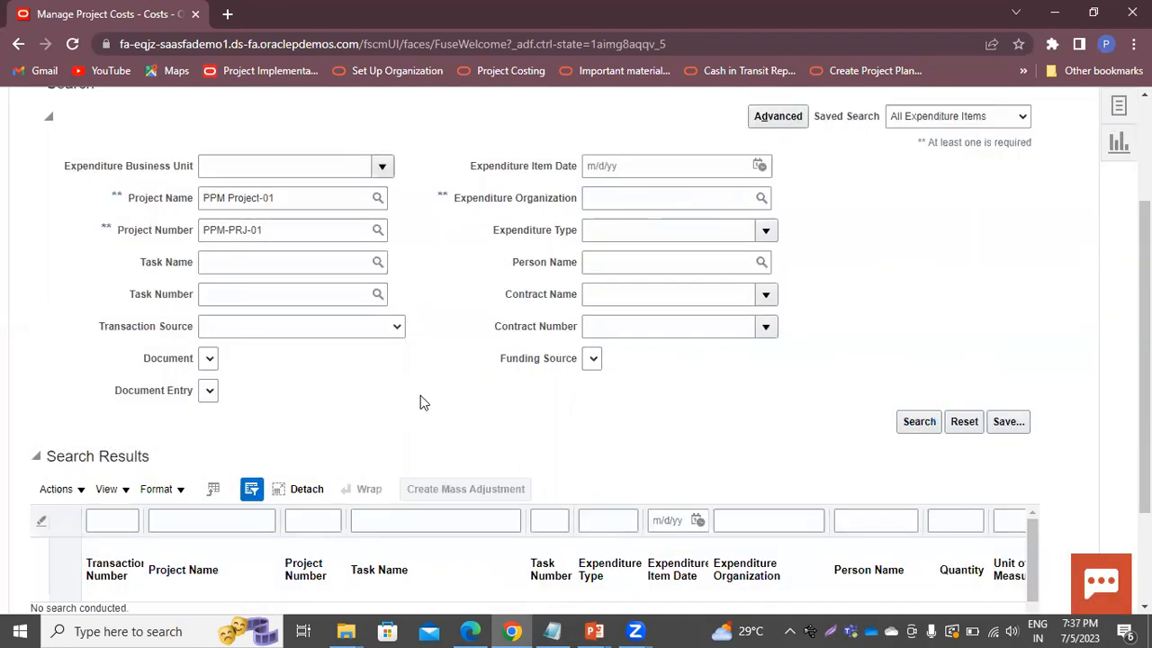
pyautogui.scroll(-3, 521, 442)
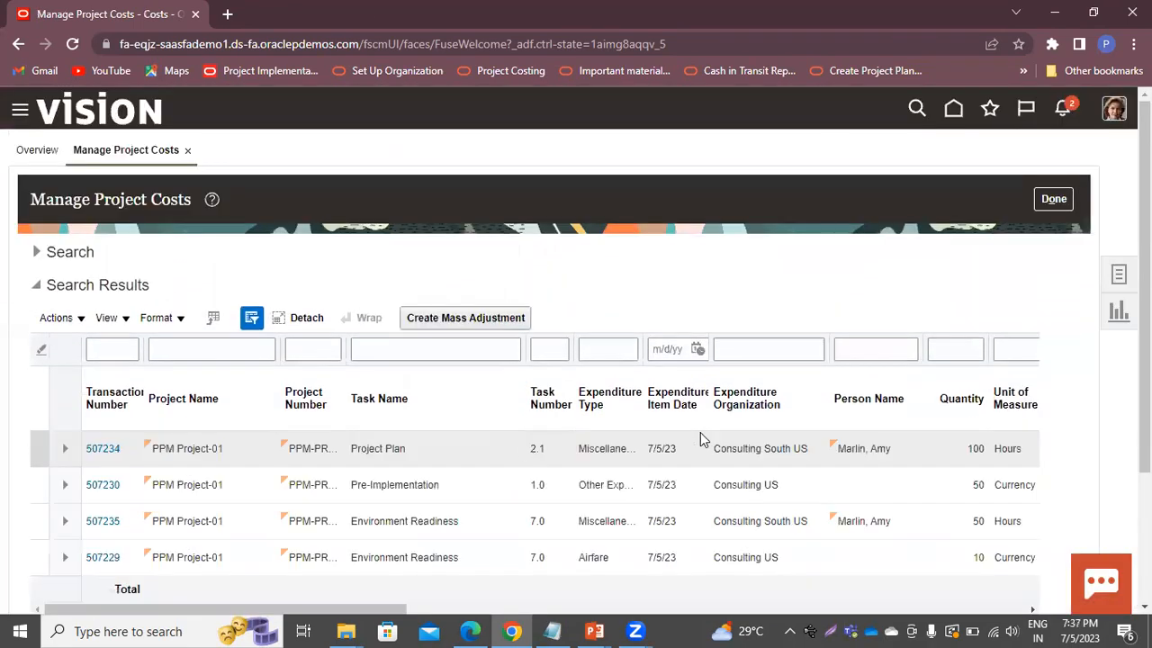
# Check the Billable, Raw Cost and Burdened Cost columns (10,700.00 USD totals), then select transaction 507234.
pyautogui.scroll(-3, 700, 437)
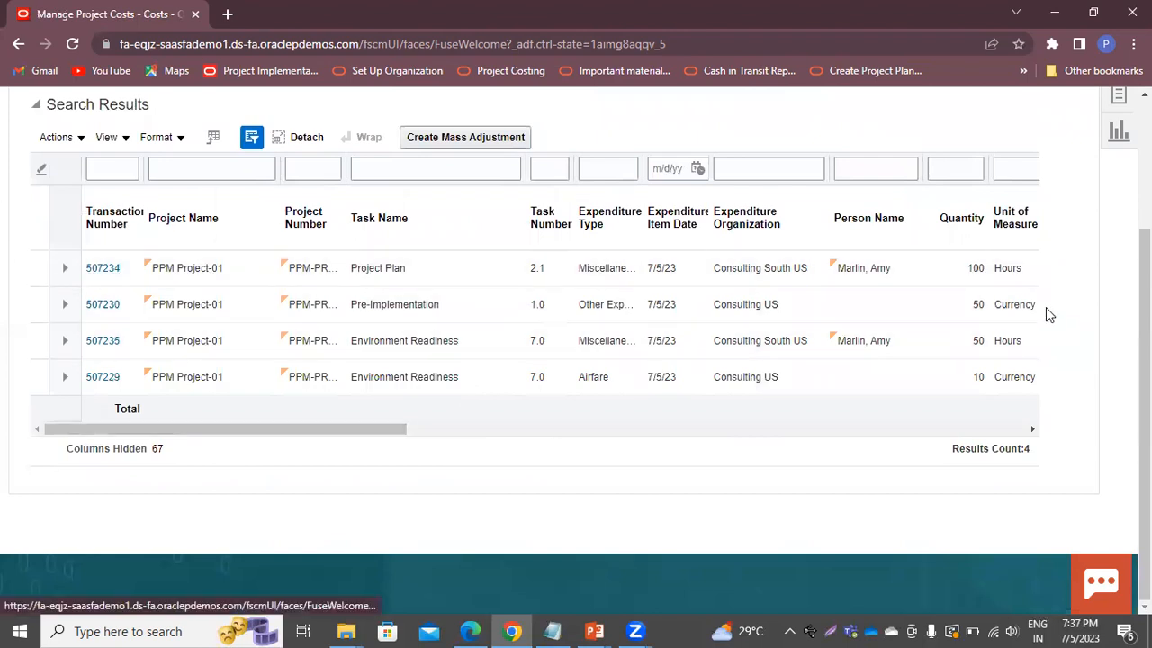
pyautogui.moveTo(351, 428); pyautogui.dragTo(555, 432)
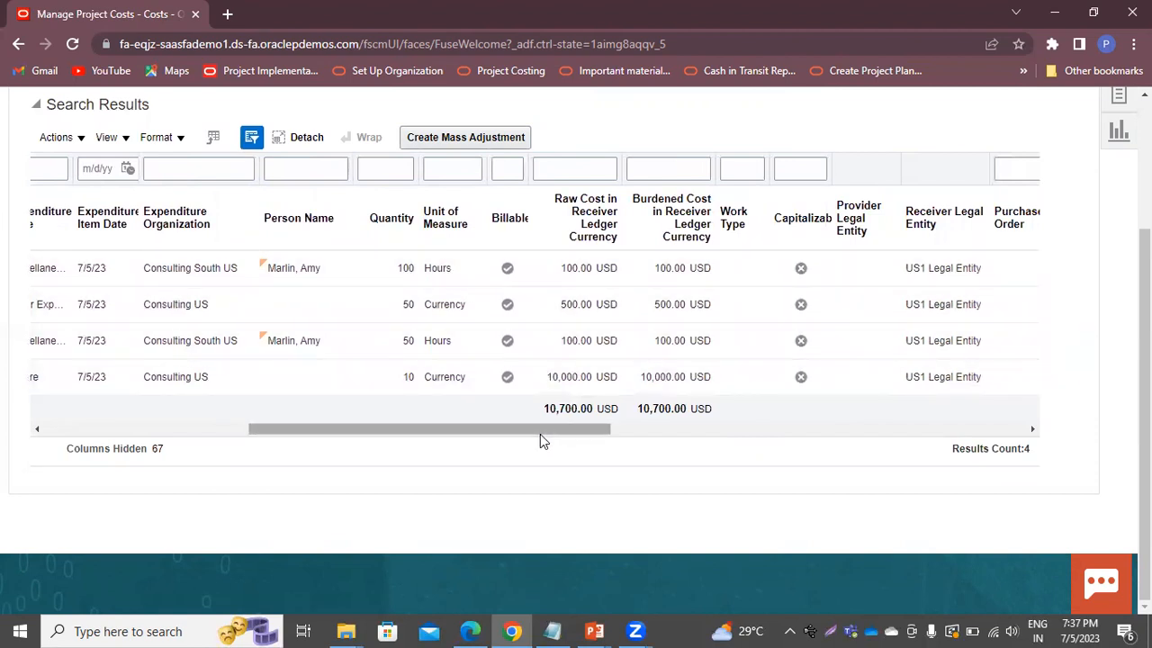
pyautogui.moveTo(458, 430); pyautogui.dragTo(370, 430)
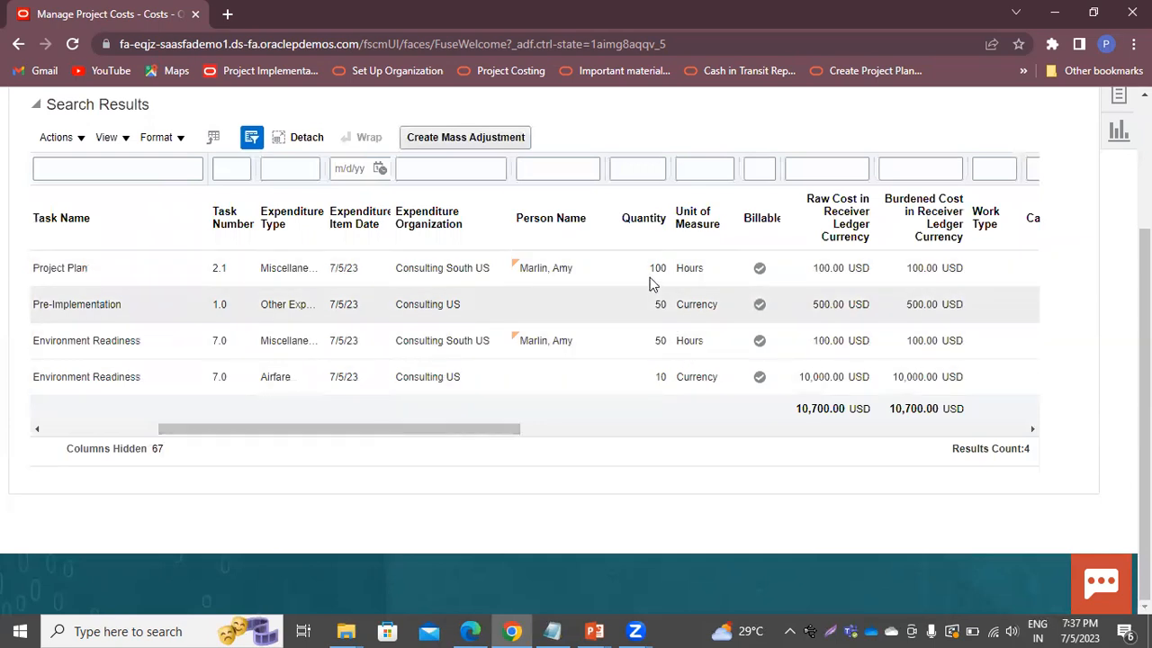
pyautogui.moveTo(498, 435); pyautogui.dragTo(618, 437)
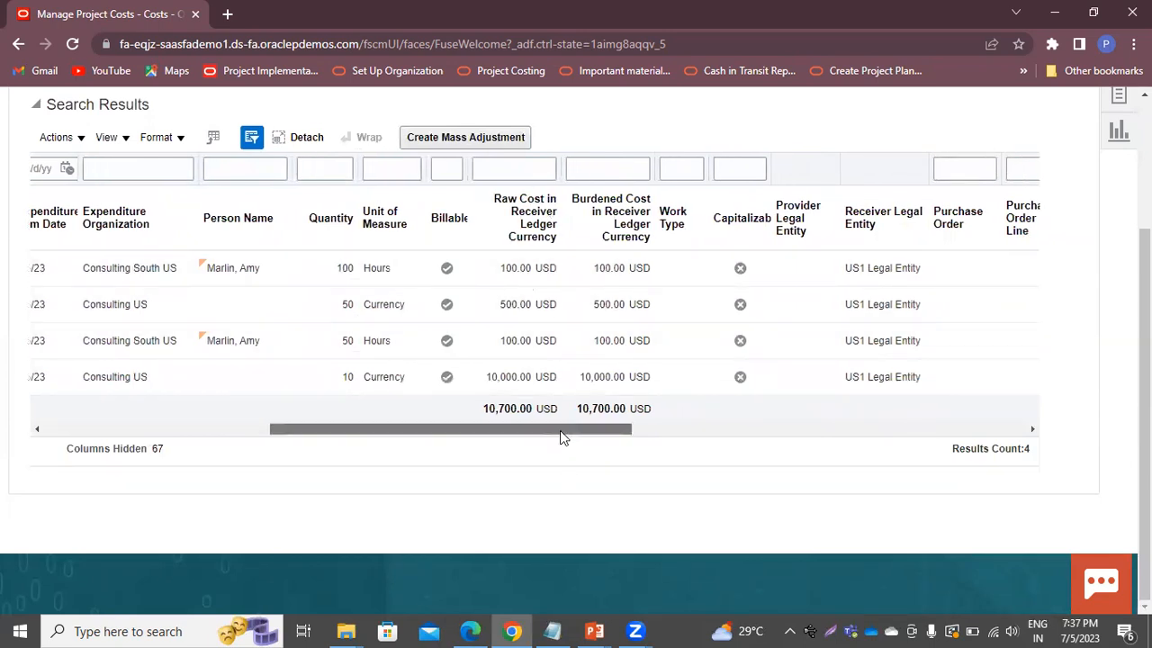
pyautogui.moveTo(561, 436); pyautogui.dragTo(219, 406)
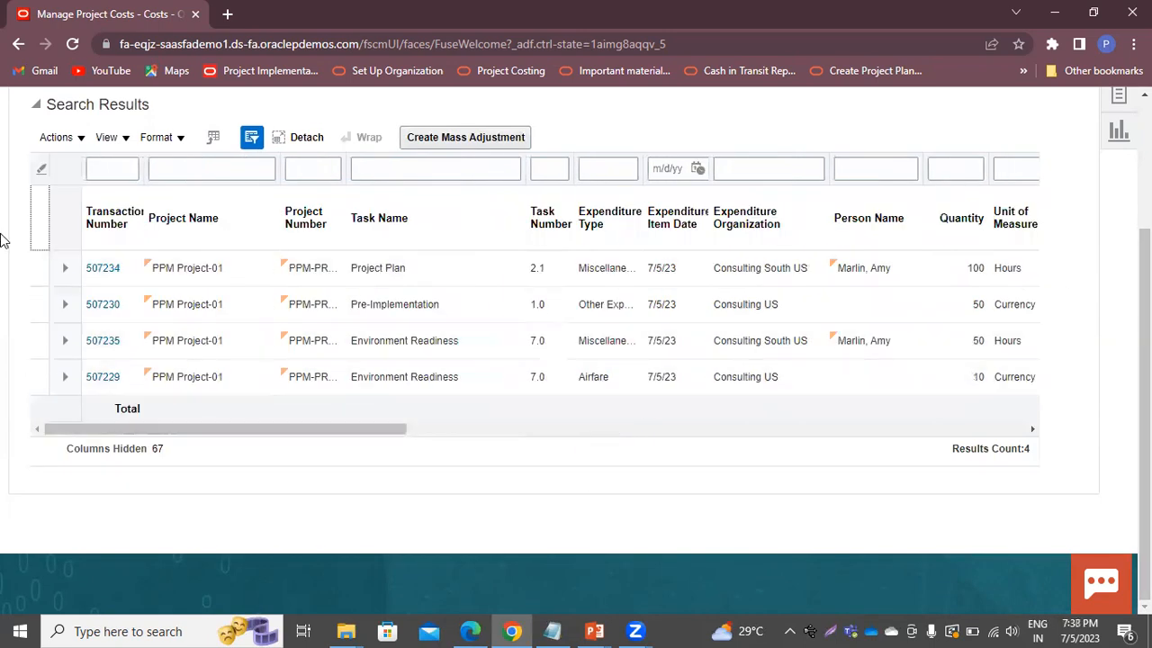
pyautogui.click(36, 274)
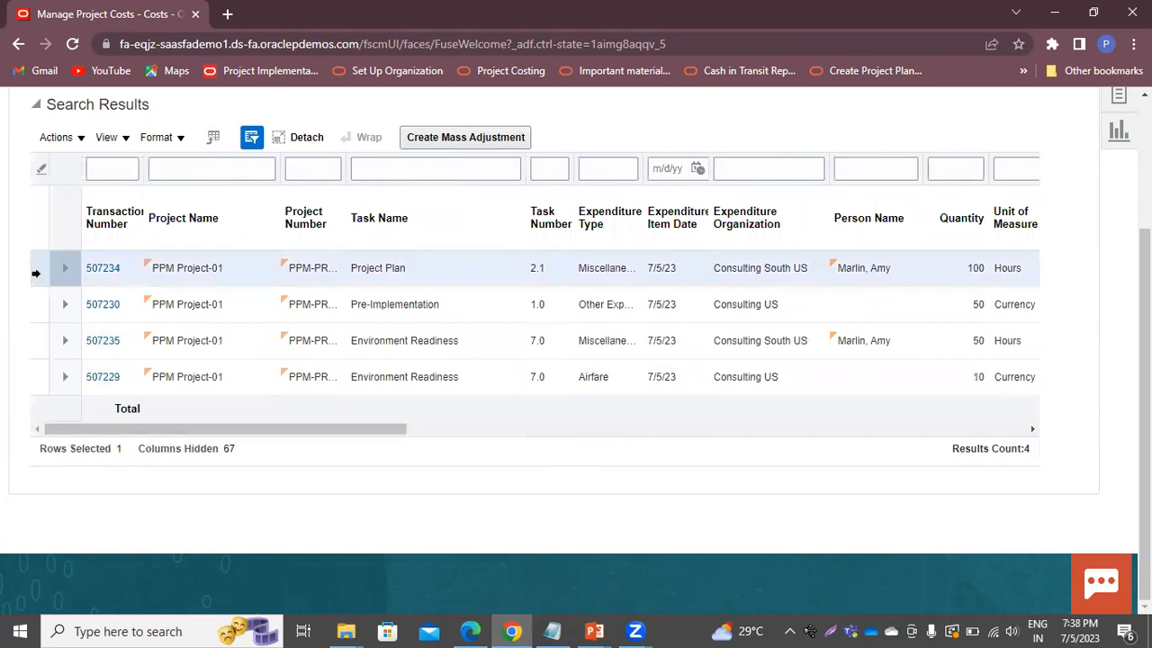
# Account and post cost transactions 507234 and 507230 to the ledger.
pyautogui.click(74, 139)
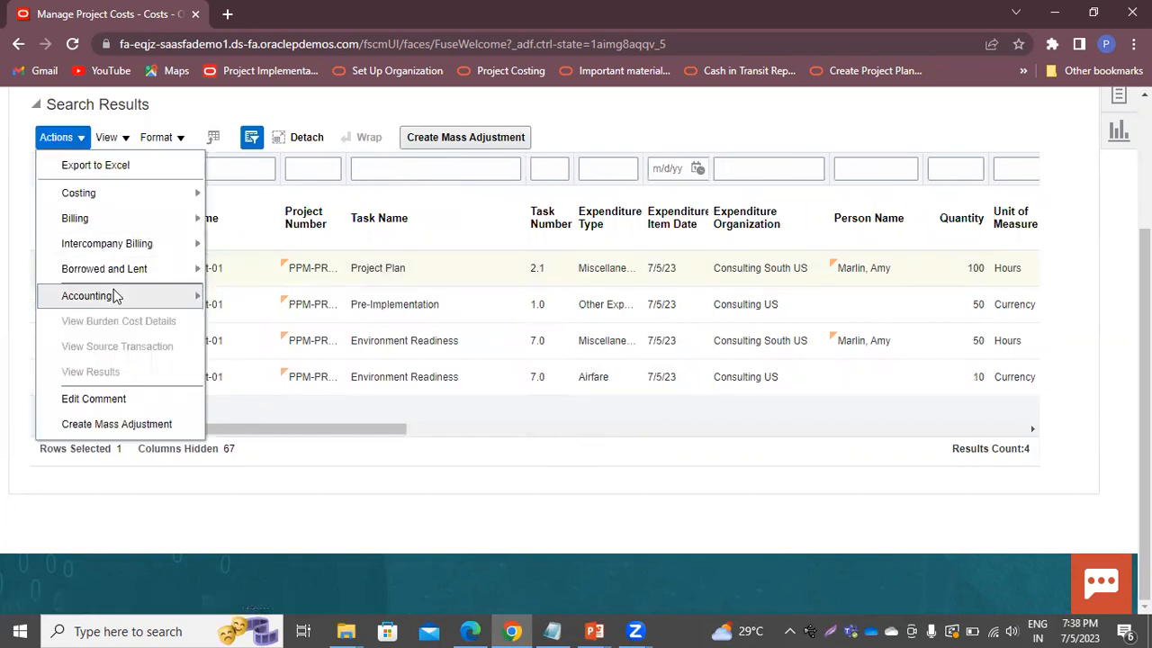
pyautogui.moveTo(115, 295)
pyautogui.click(285, 306)
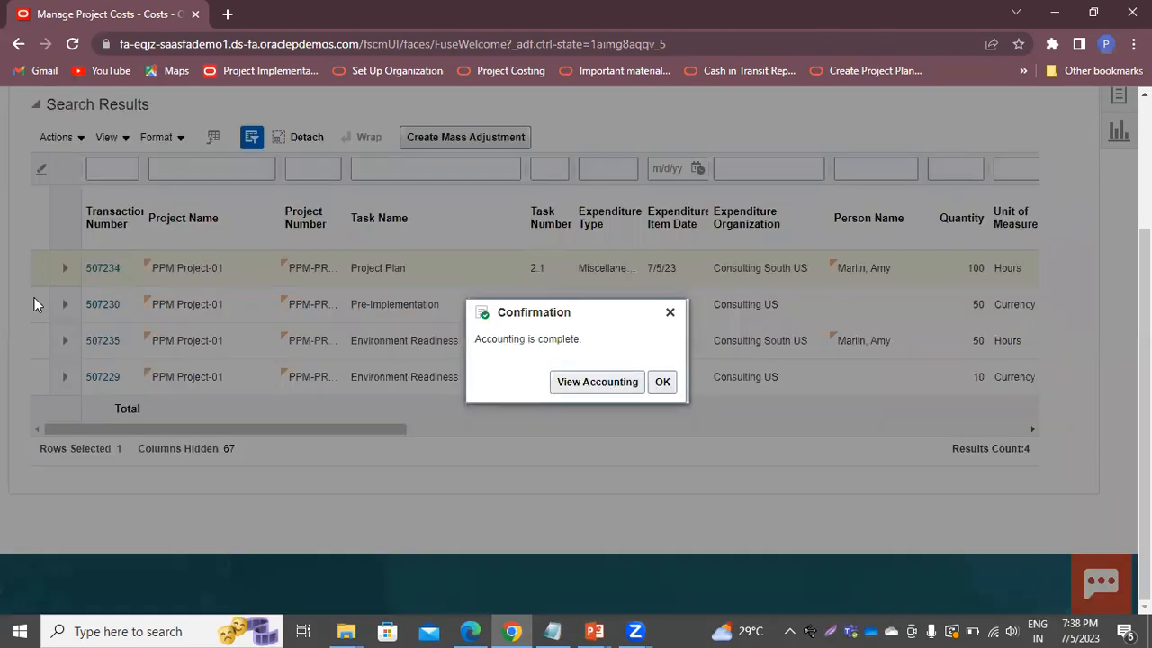
pyautogui.click(661, 382)
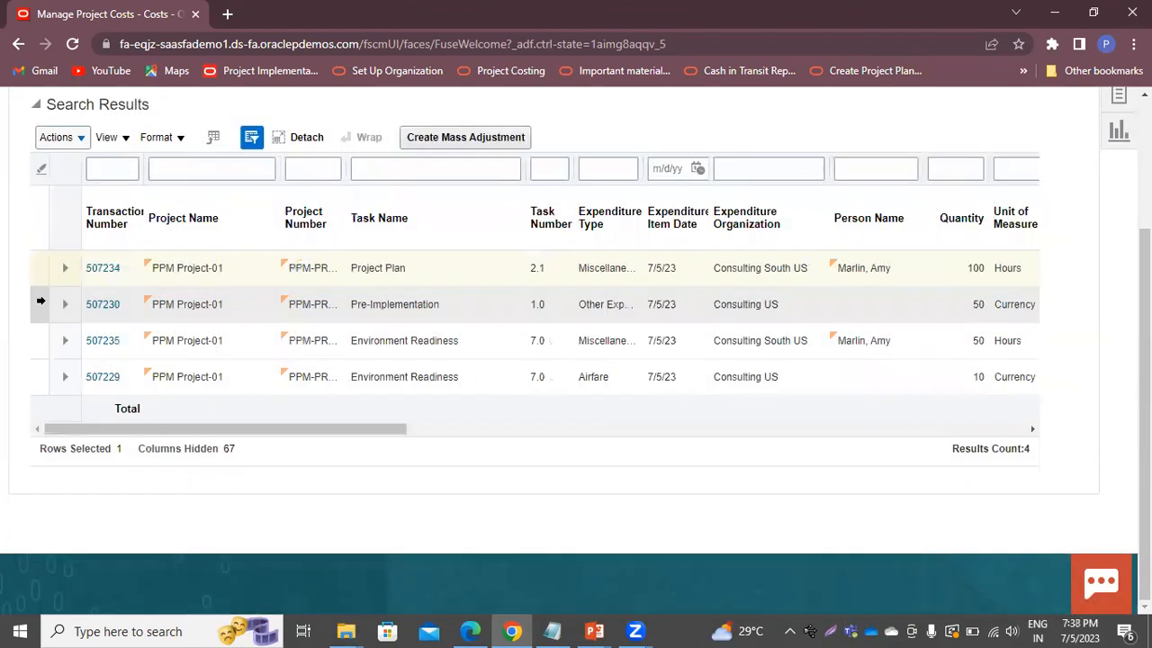
pyautogui.click(56, 136)
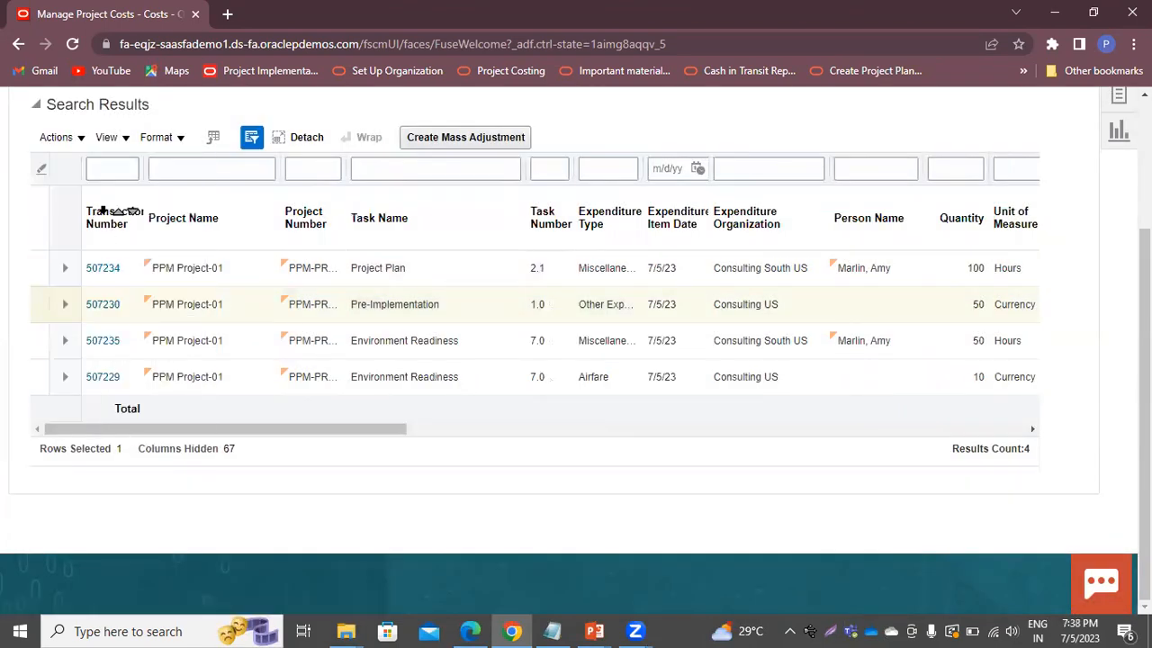
pyautogui.click(56, 137)
pyautogui.moveTo(129, 297)
pyautogui.click(270, 299)
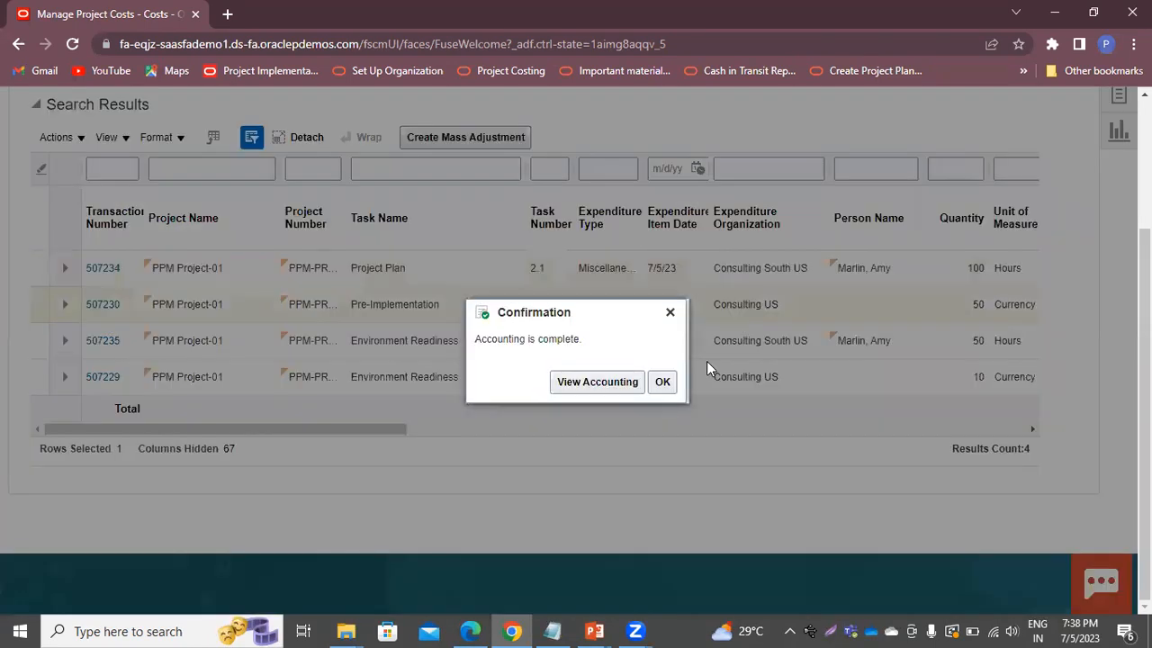
pyautogui.click(664, 381)
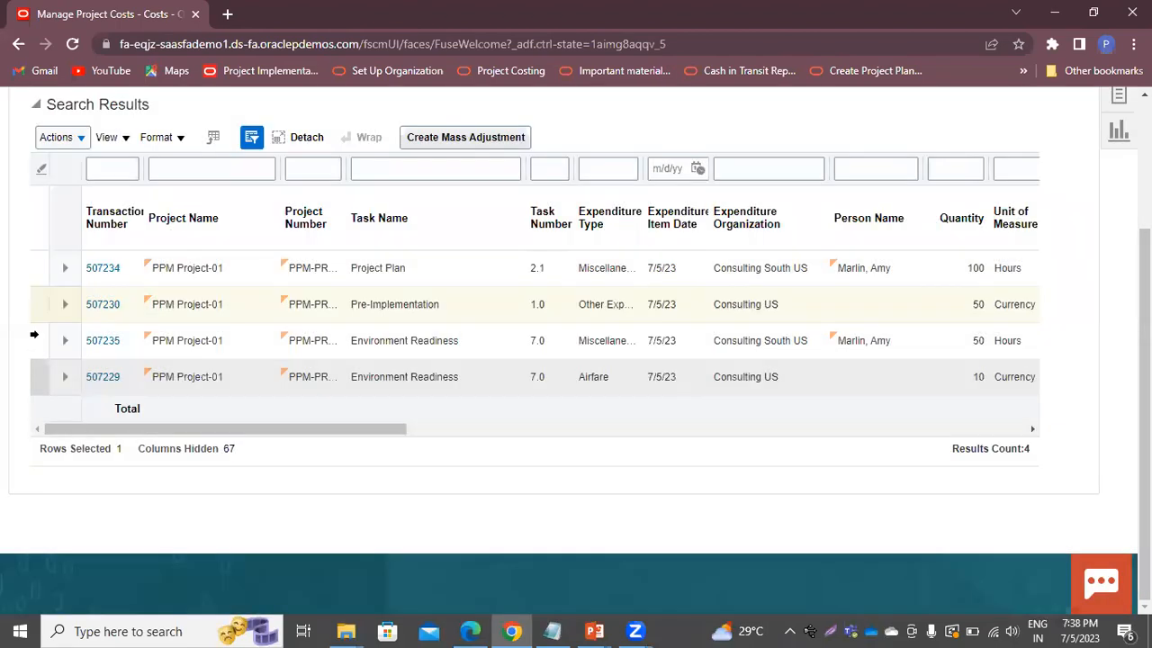
# Account and post cost lines 507235 and 507229 to the ledger, then finish with the page.
pyautogui.click(34, 335)
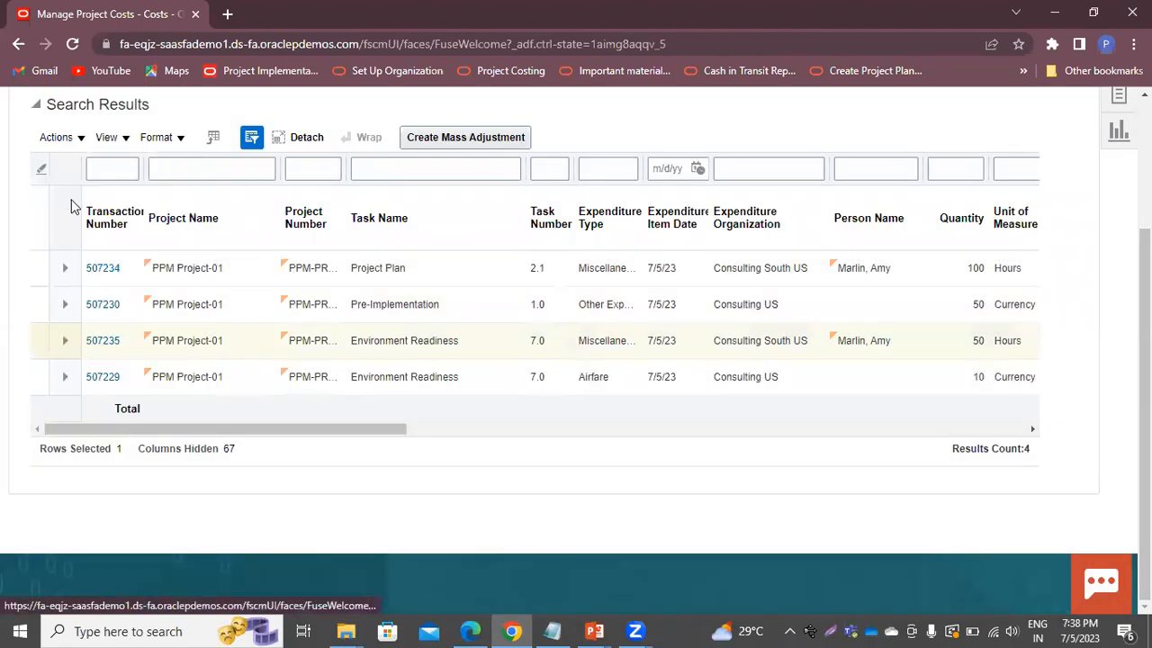
pyautogui.click(77, 137)
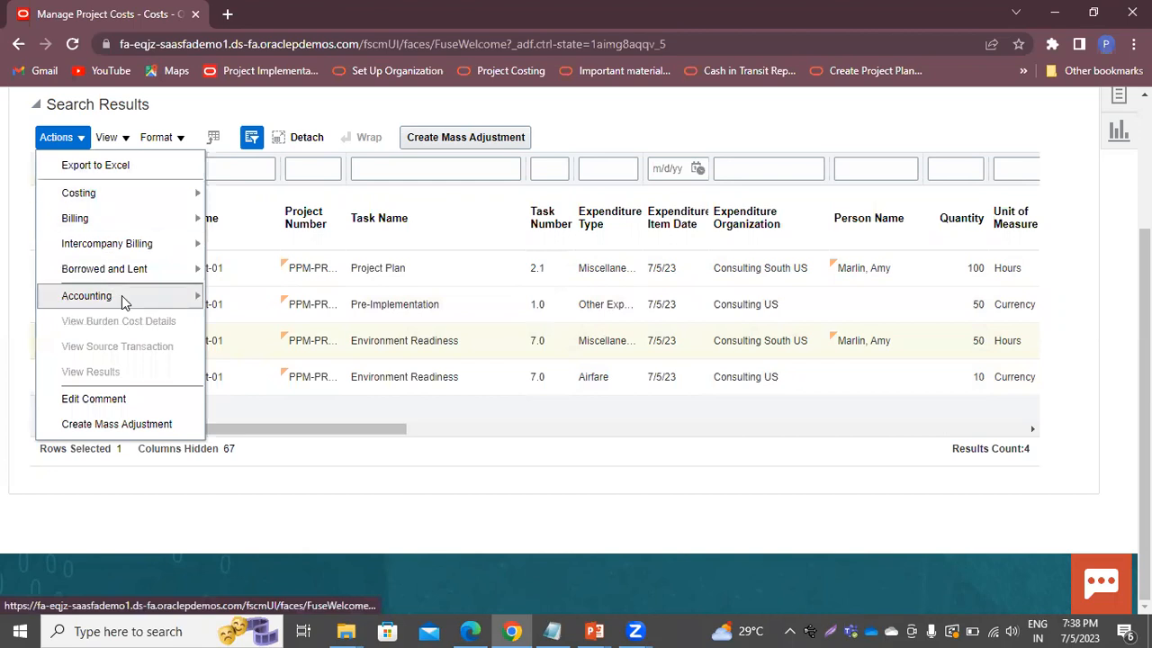
pyautogui.moveTo(121, 296)
pyautogui.click(315, 301)
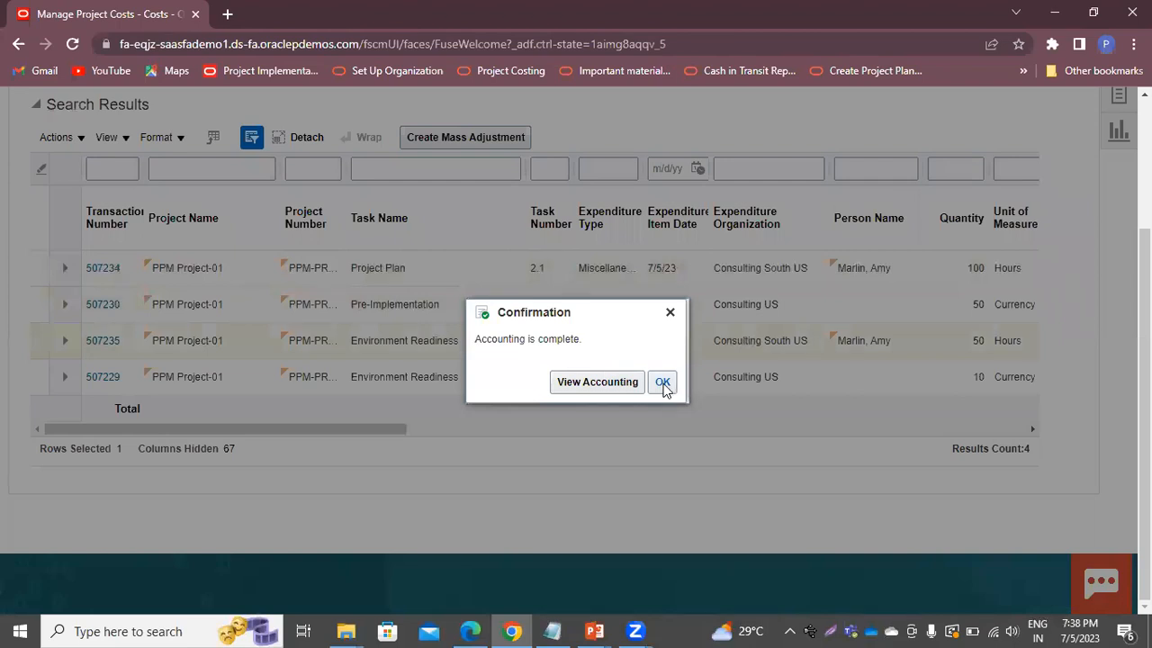
pyautogui.click(662, 382)
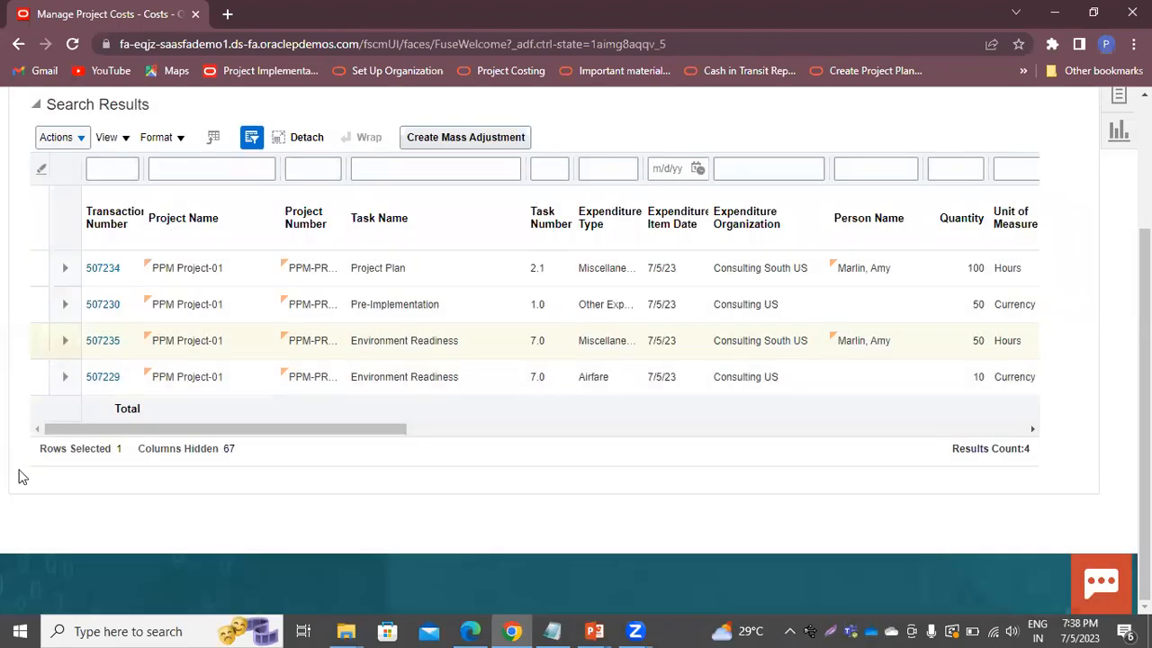
pyautogui.click(27, 369)
pyautogui.click(61, 137)
pyautogui.click(74, 160)
pyautogui.click(57, 137)
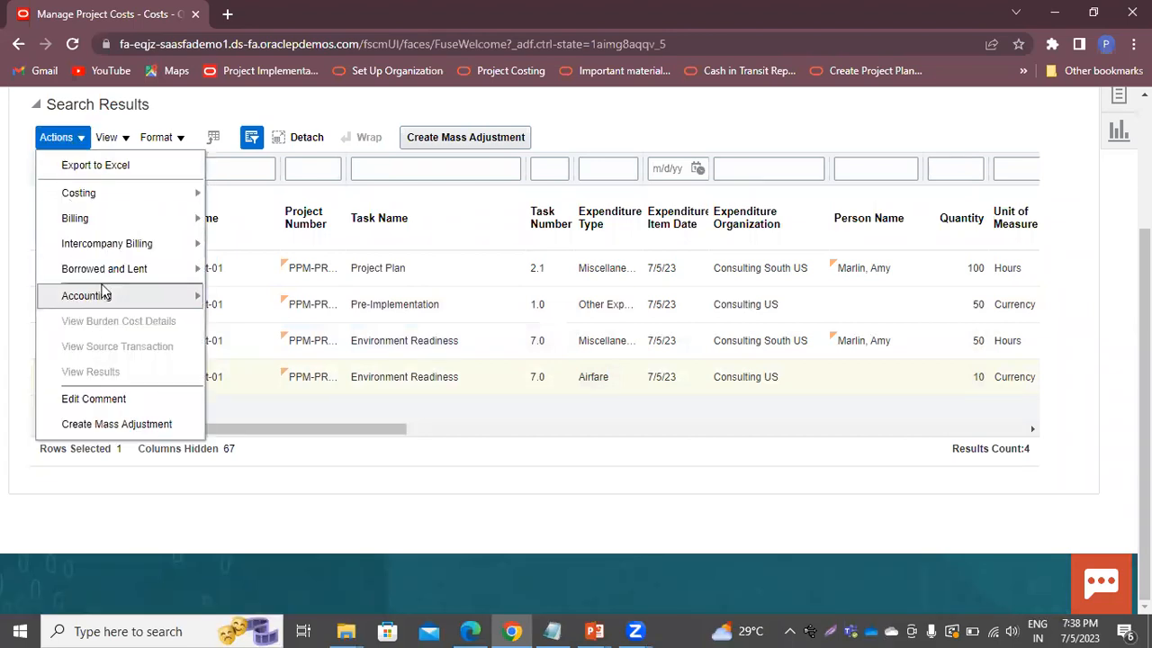
pyautogui.moveTo(173, 305)
pyautogui.click(309, 298)
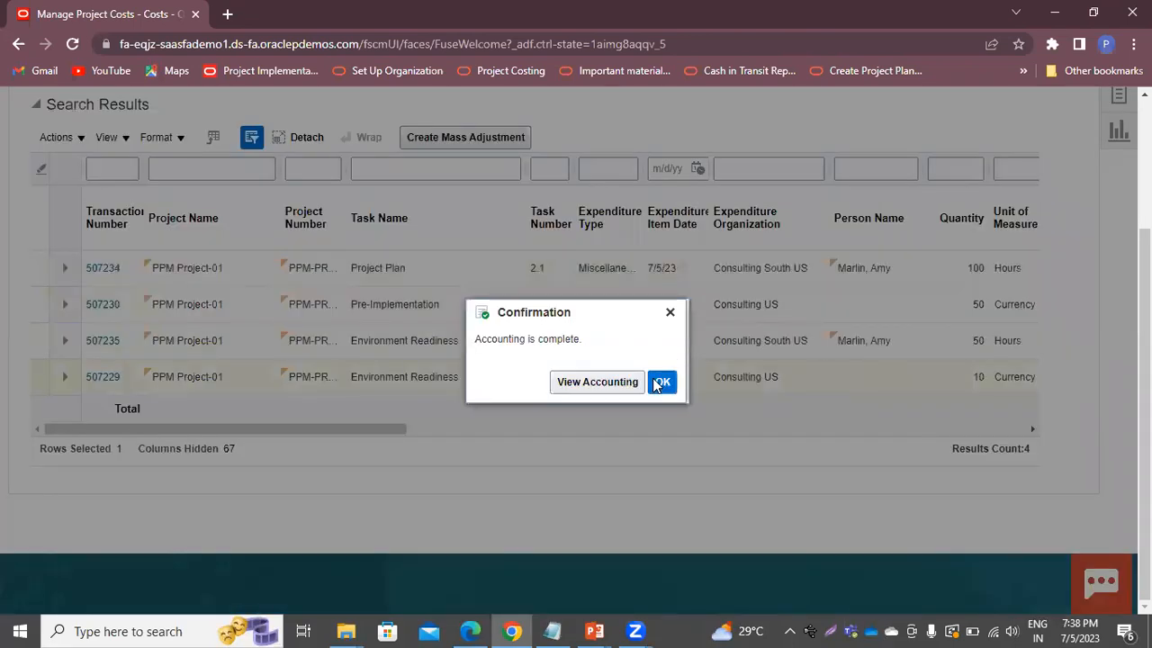
pyautogui.click(660, 382)
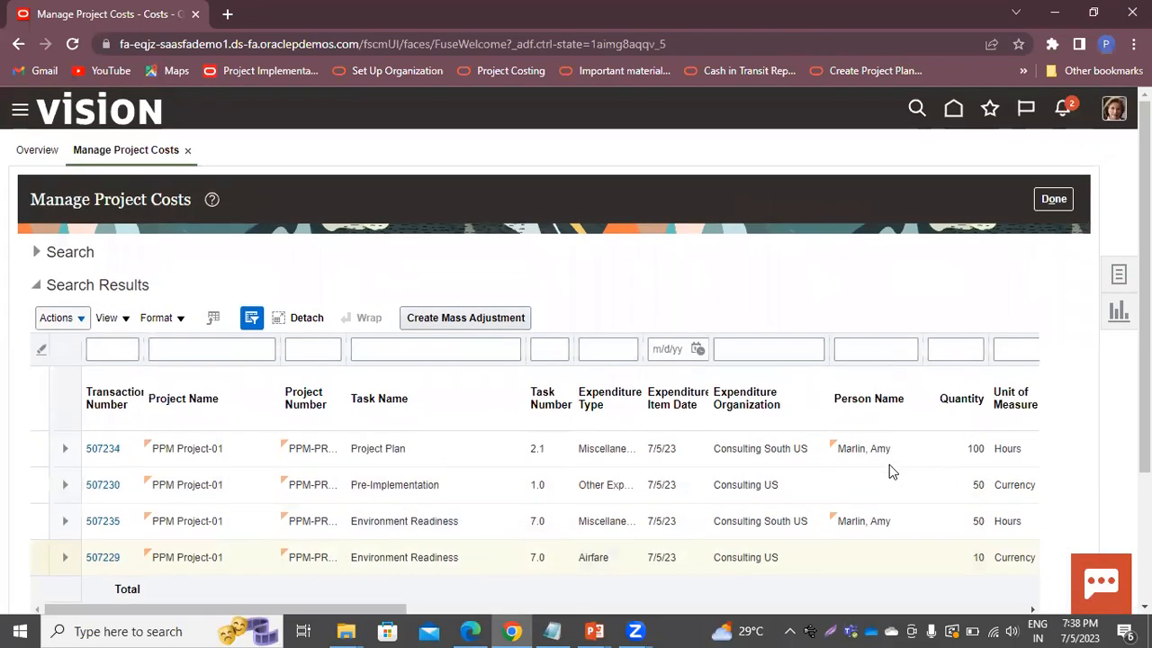
pyautogui.click(1049, 206)
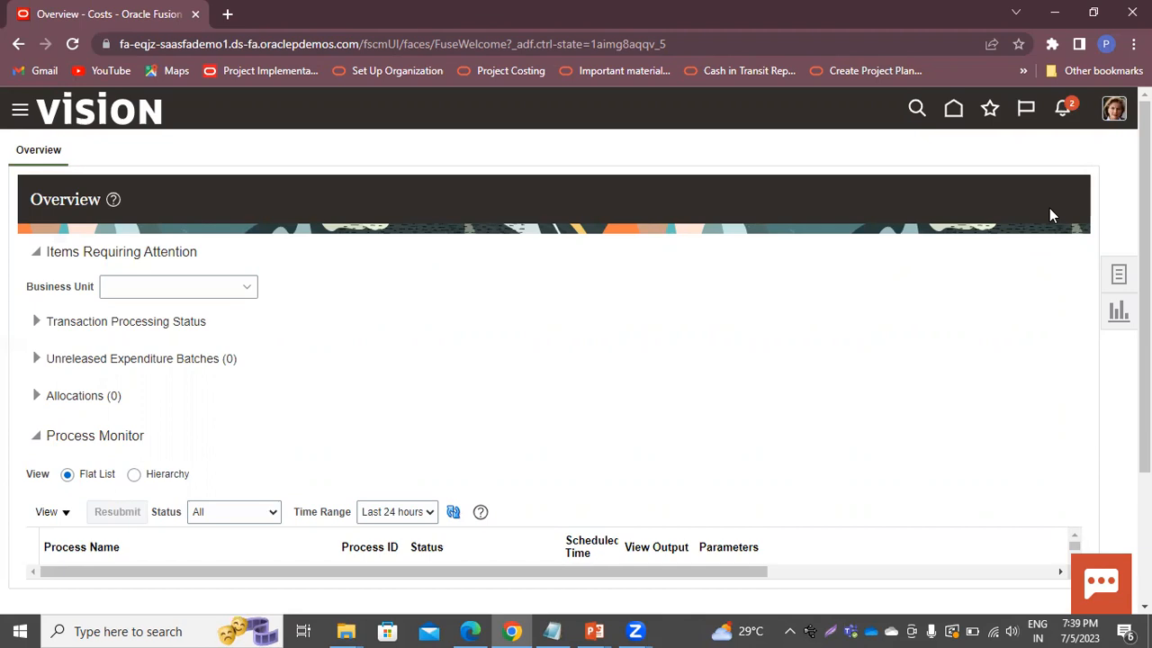
# Return to the home page and expand Contract Management in the navigator.
pyautogui.click(960, 115)
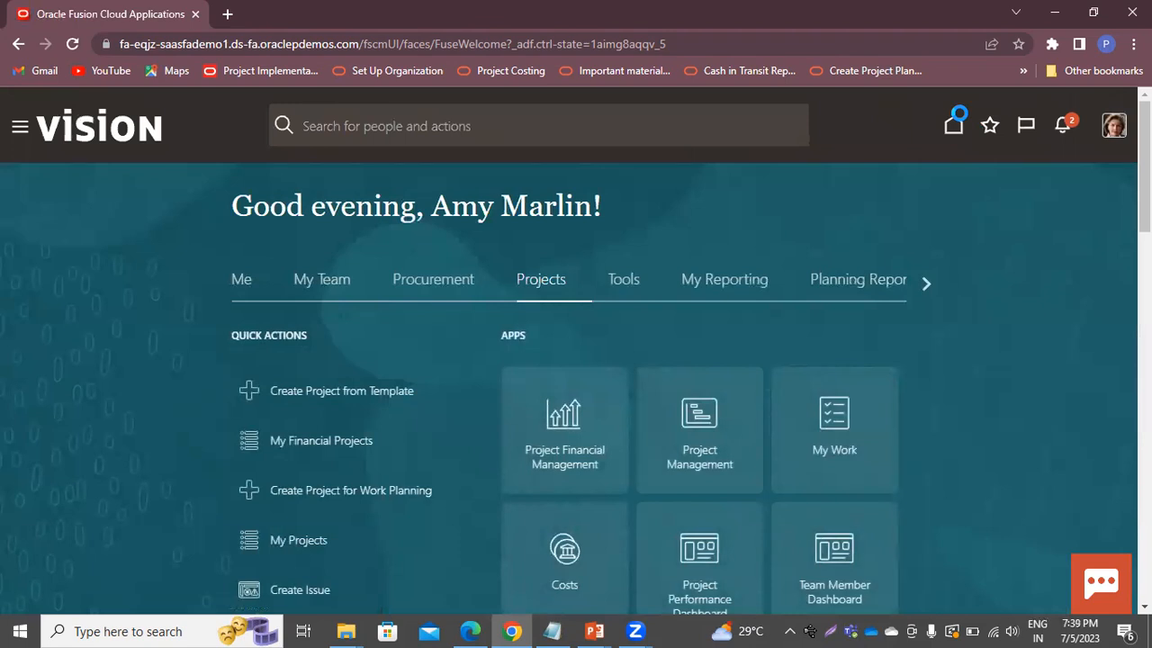
pyautogui.click(26, 129)
pyautogui.scroll(-1, 144, 400)
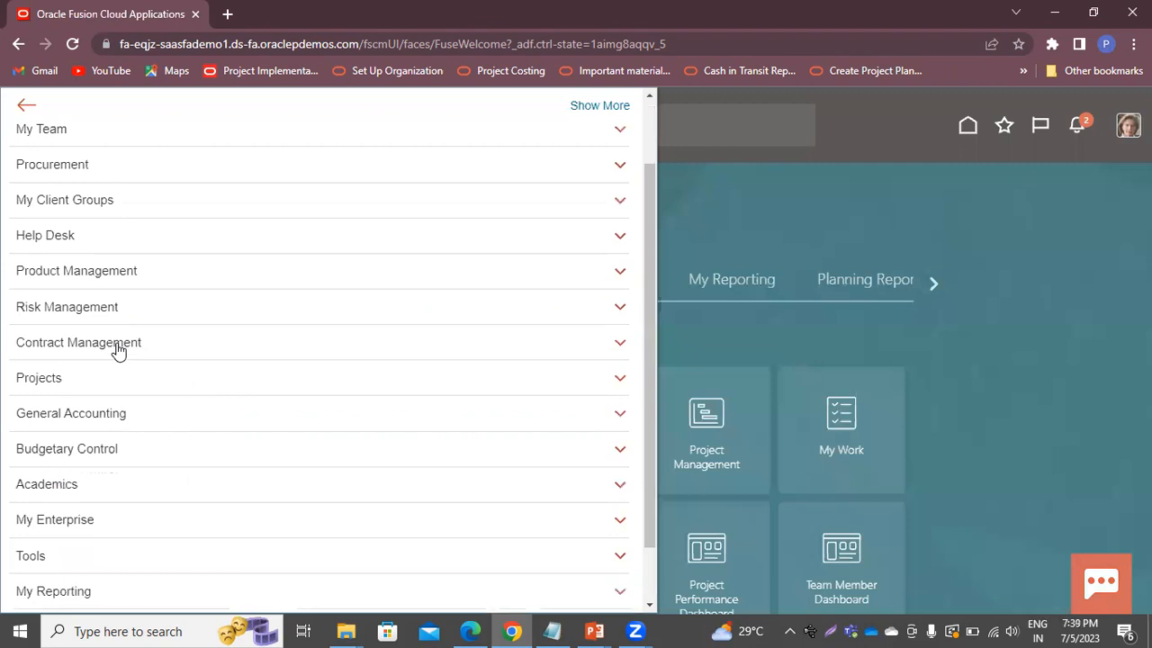
pyautogui.click(117, 351)
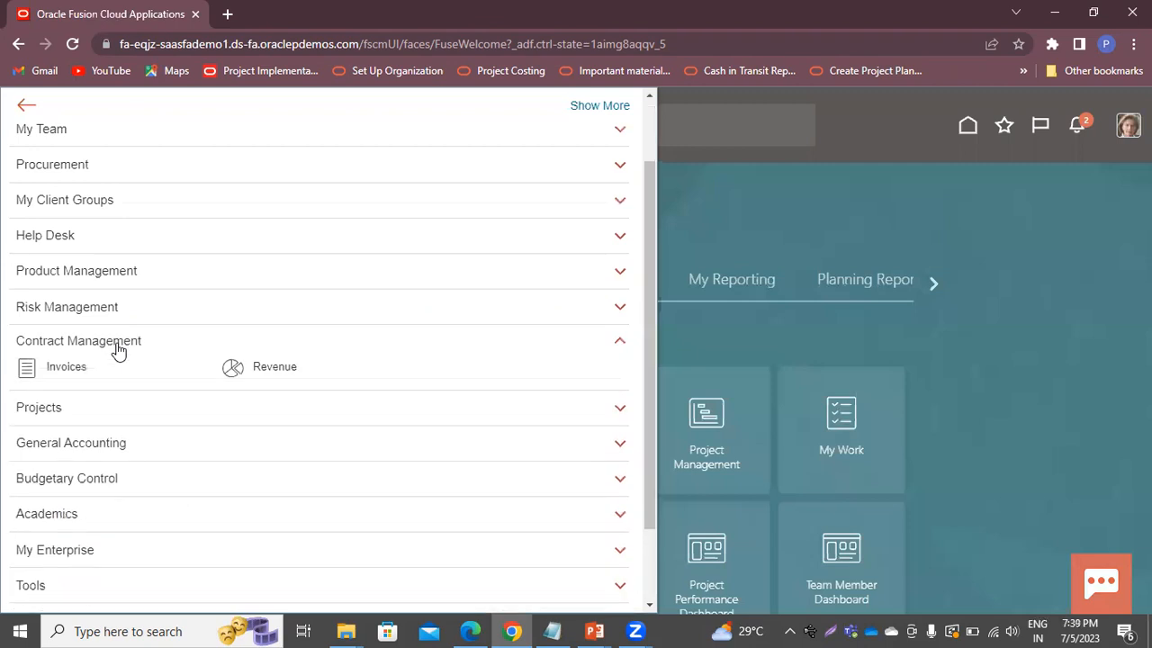
# Start Generate Invoices from the Invoices work area with bill-through date 7/7/23.
pyautogui.click(59, 360)
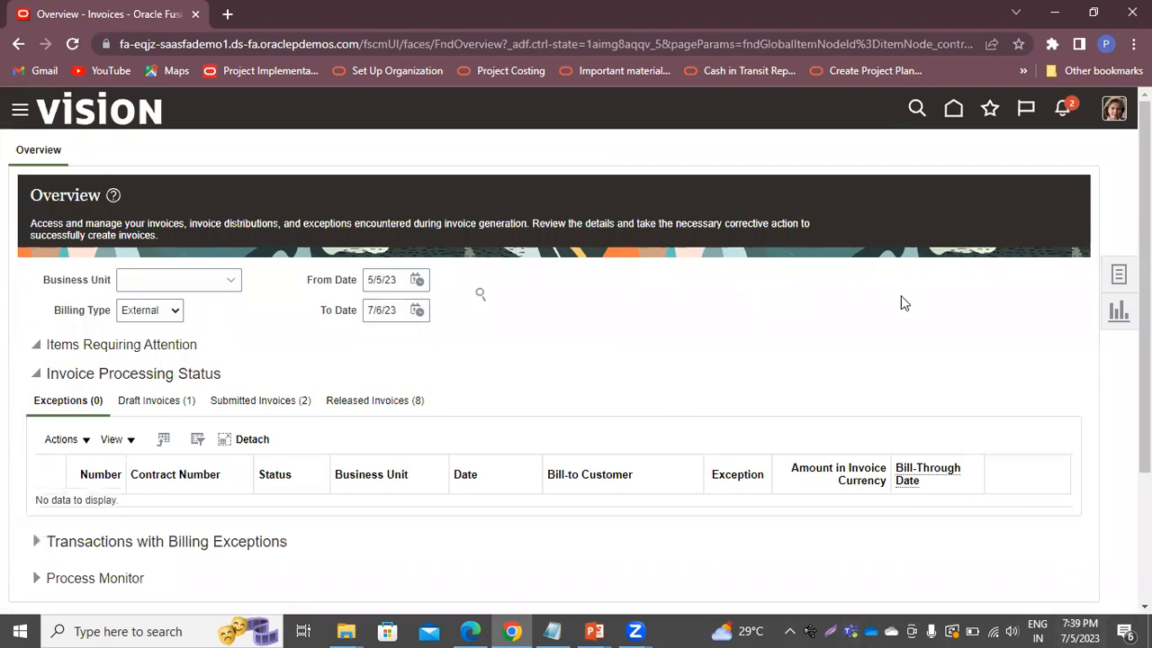
pyautogui.click(1107, 282)
pyautogui.click(1017, 163)
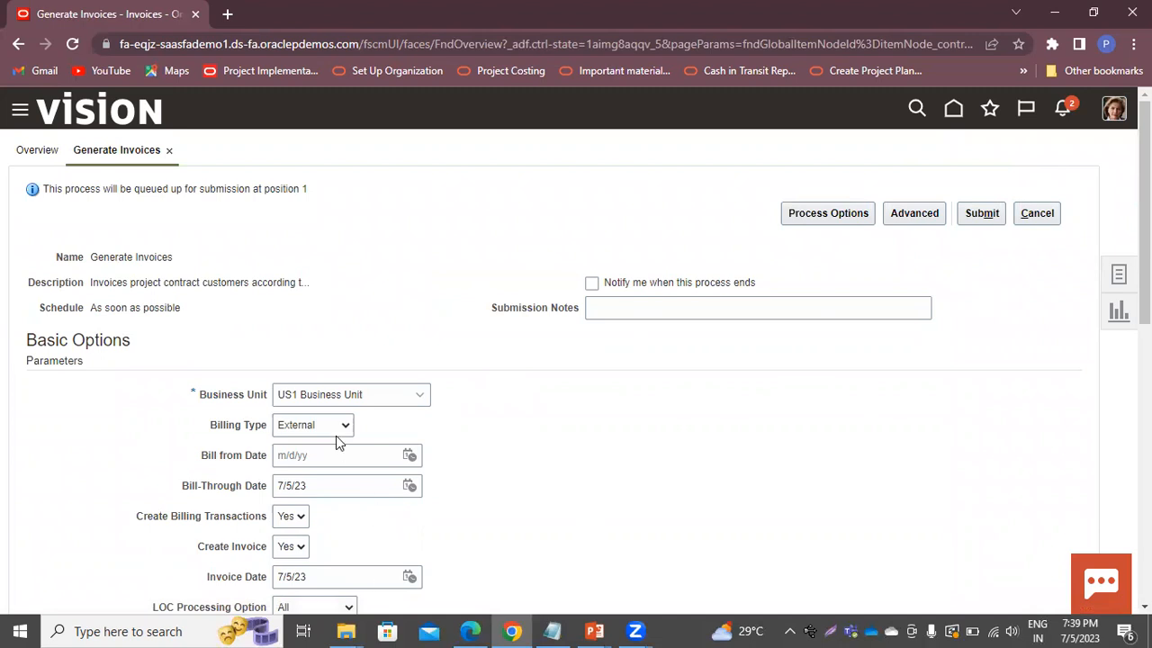
pyautogui.scroll(-1, 409, 436)
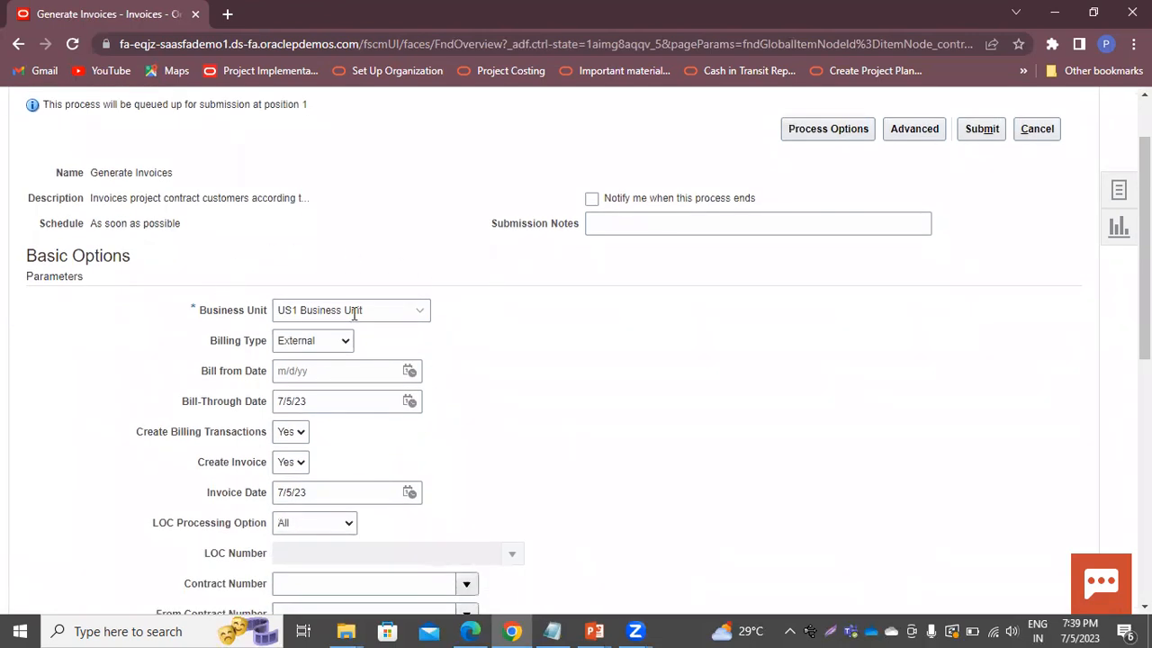
pyautogui.scroll(-1, 395, 347)
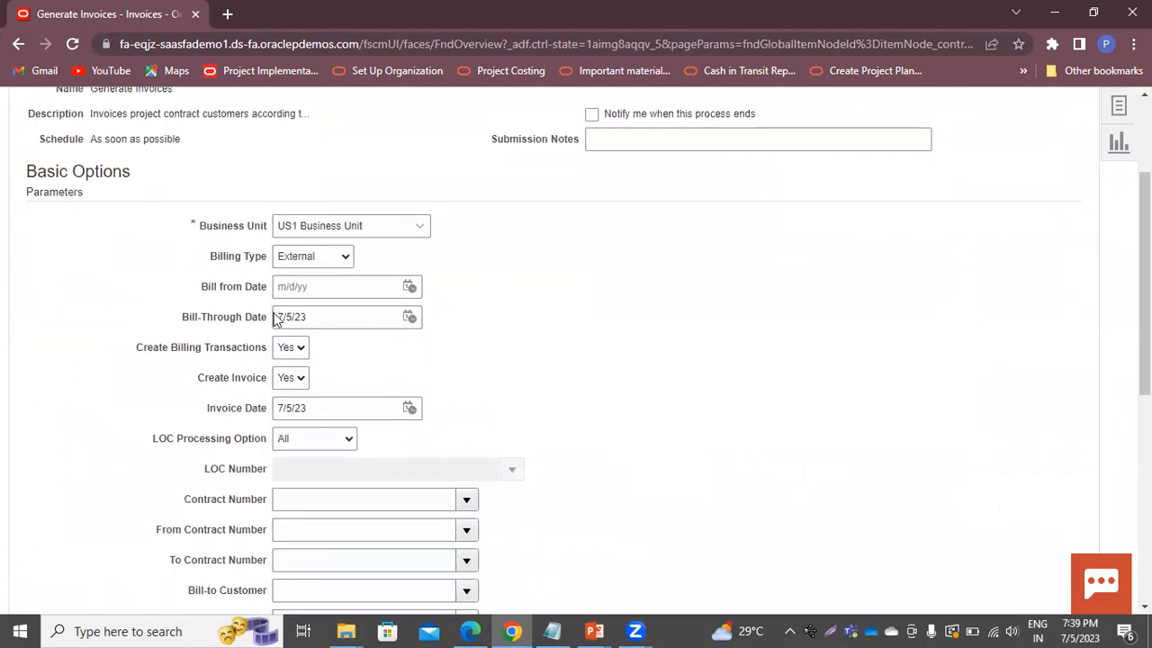
pyautogui.click(409, 319)
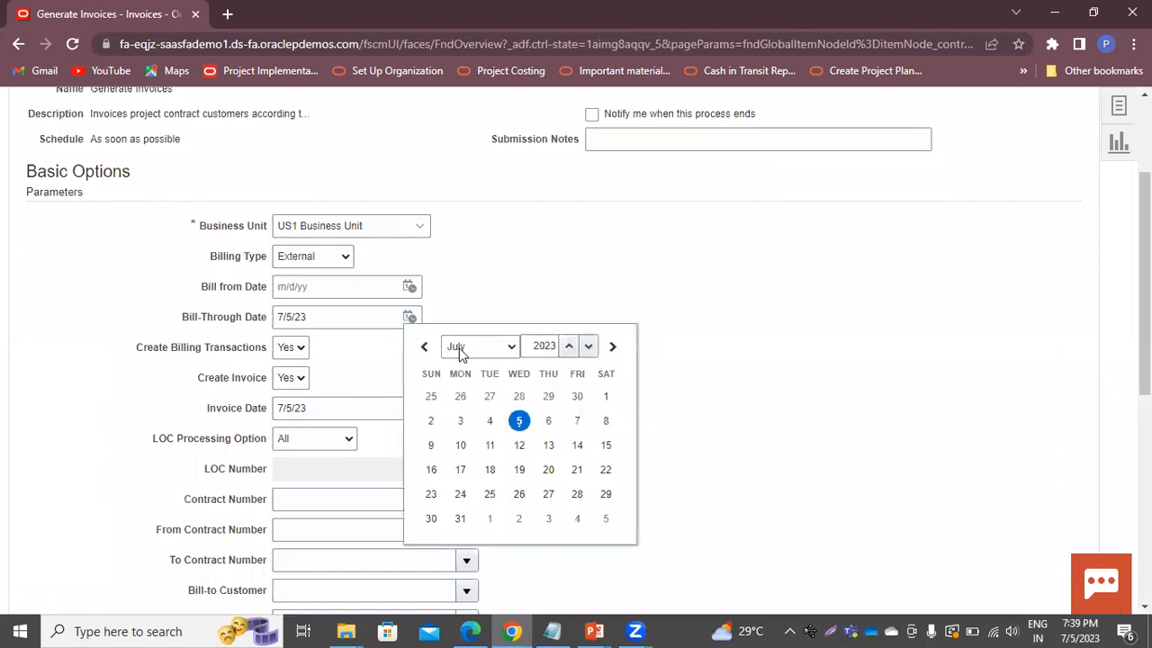
pyautogui.click(576, 422)
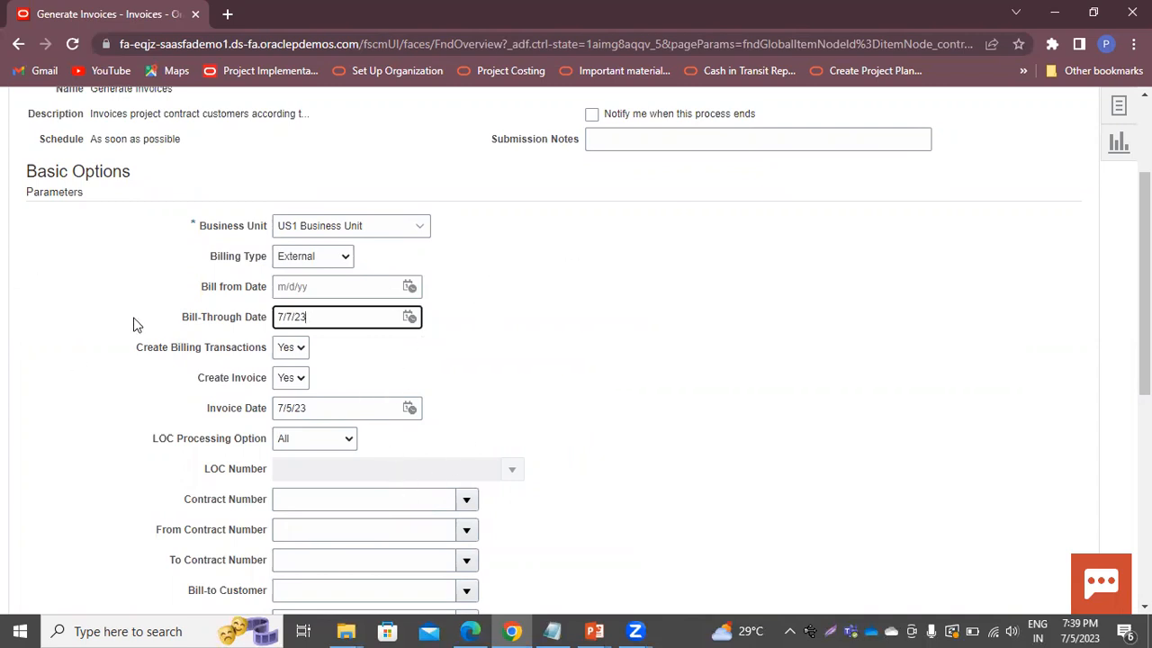
# Choose project PPM Project-01 and submit the invoice generation process.
pyautogui.scroll(-1, 403, 358)
pyautogui.scroll(-2, 403, 352)
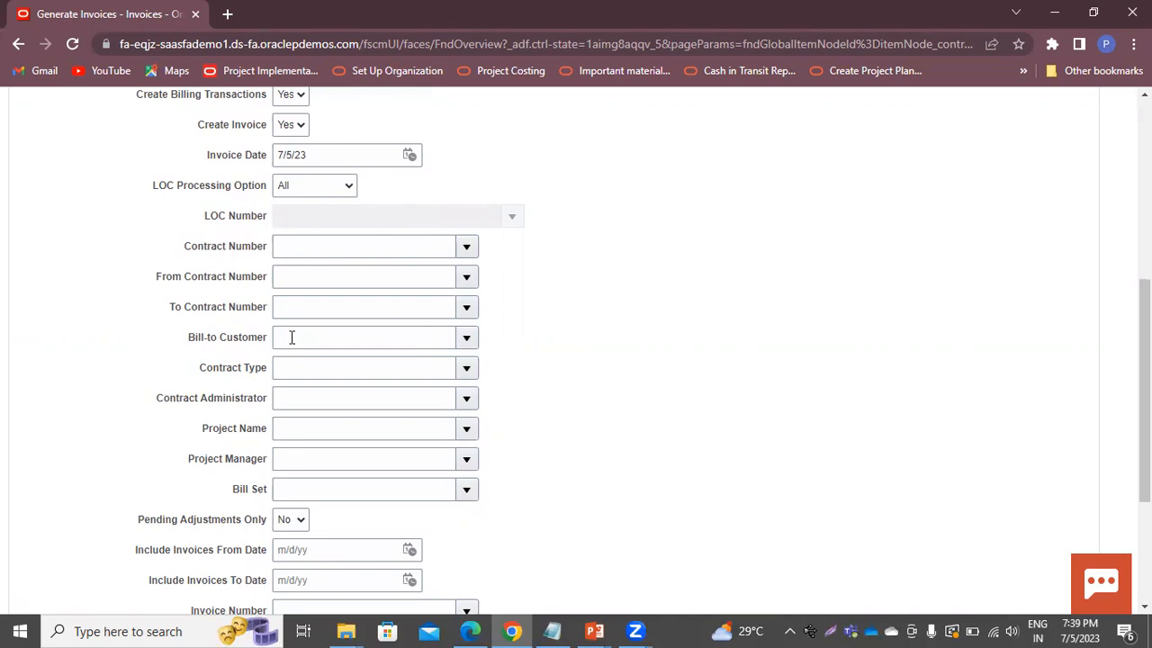
pyautogui.click(352, 429)
pyautogui.write('ppm')
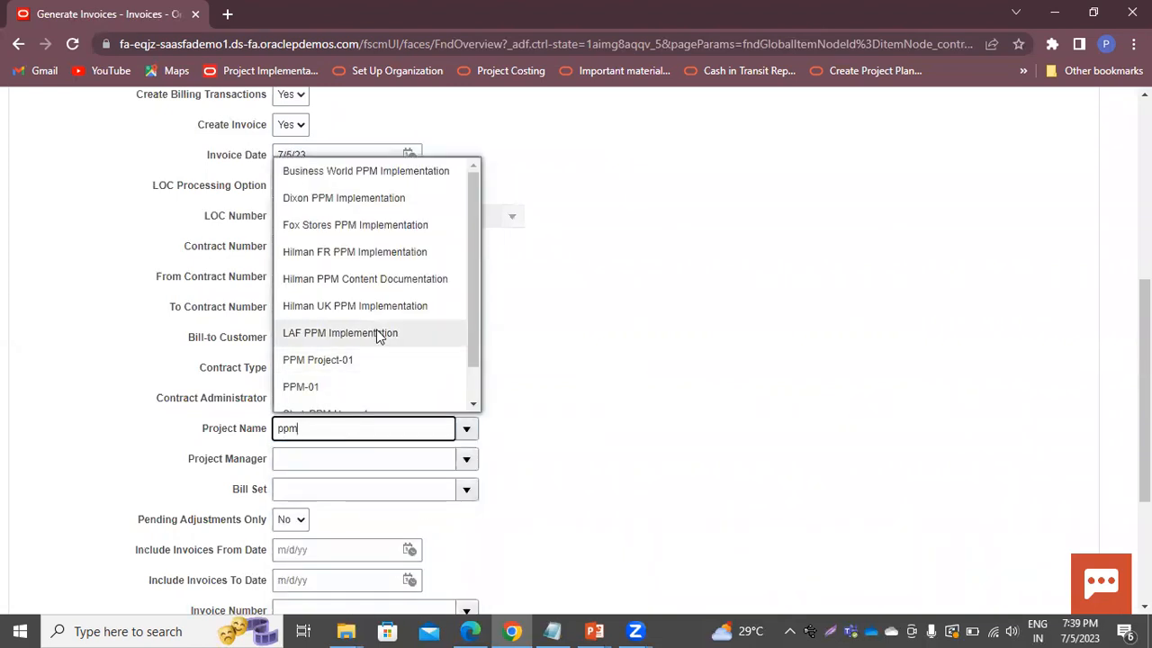
pyautogui.scroll(-1, 378, 335)
pyautogui.click(325, 321)
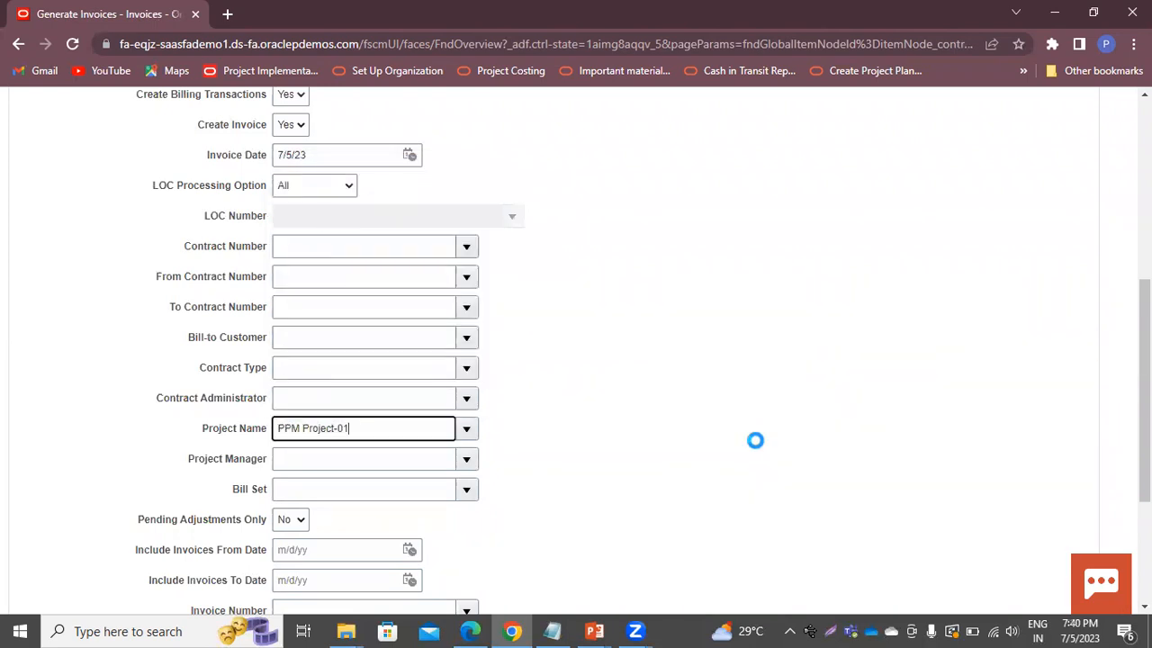
pyautogui.scroll(4, 760, 439)
pyautogui.click(982, 129)
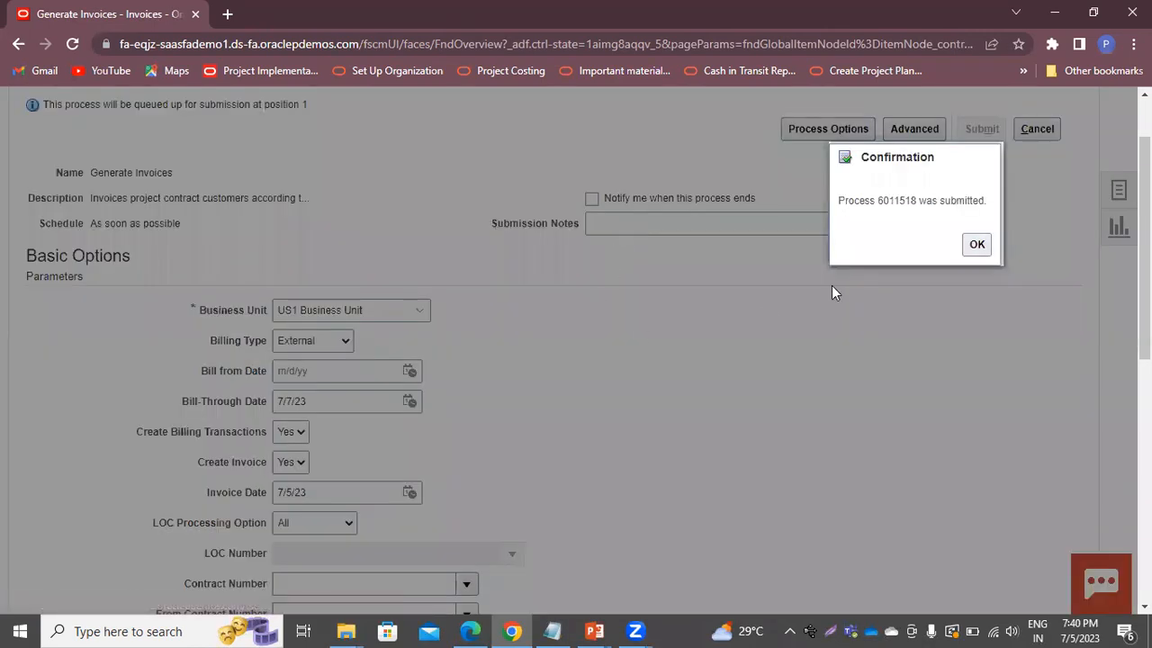
pyautogui.click(976, 244)
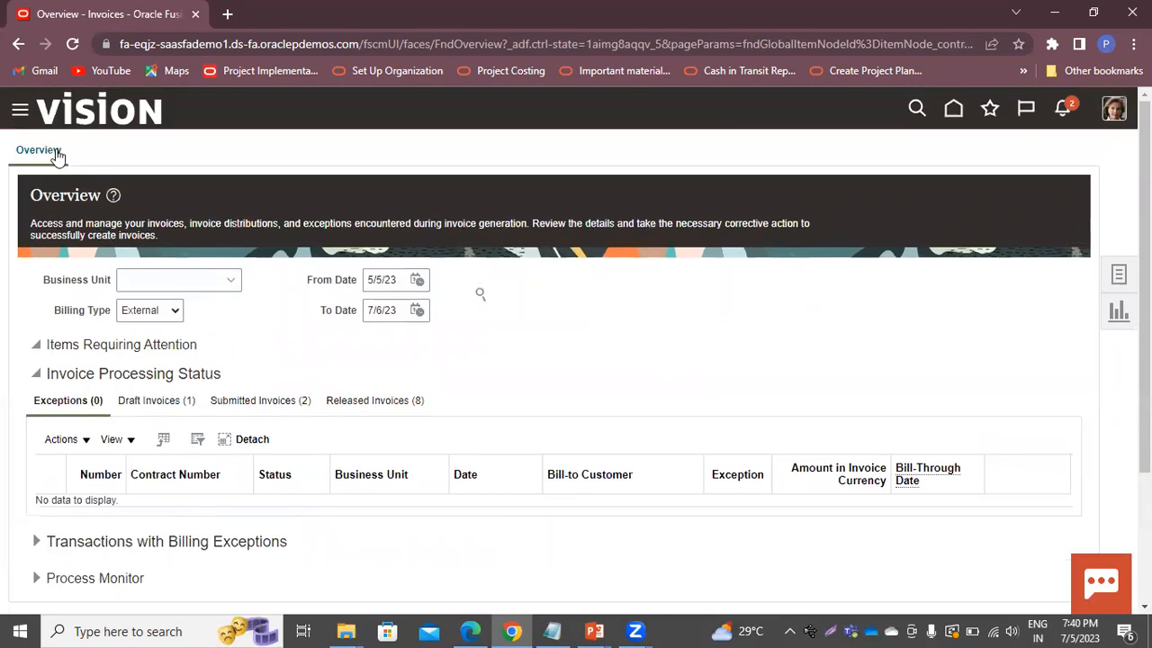
# Refresh the Process Monitor until processes 6011518 and 6011520 succeed, then view the Generate Report output.
pyautogui.scroll(-2, 153, 351)
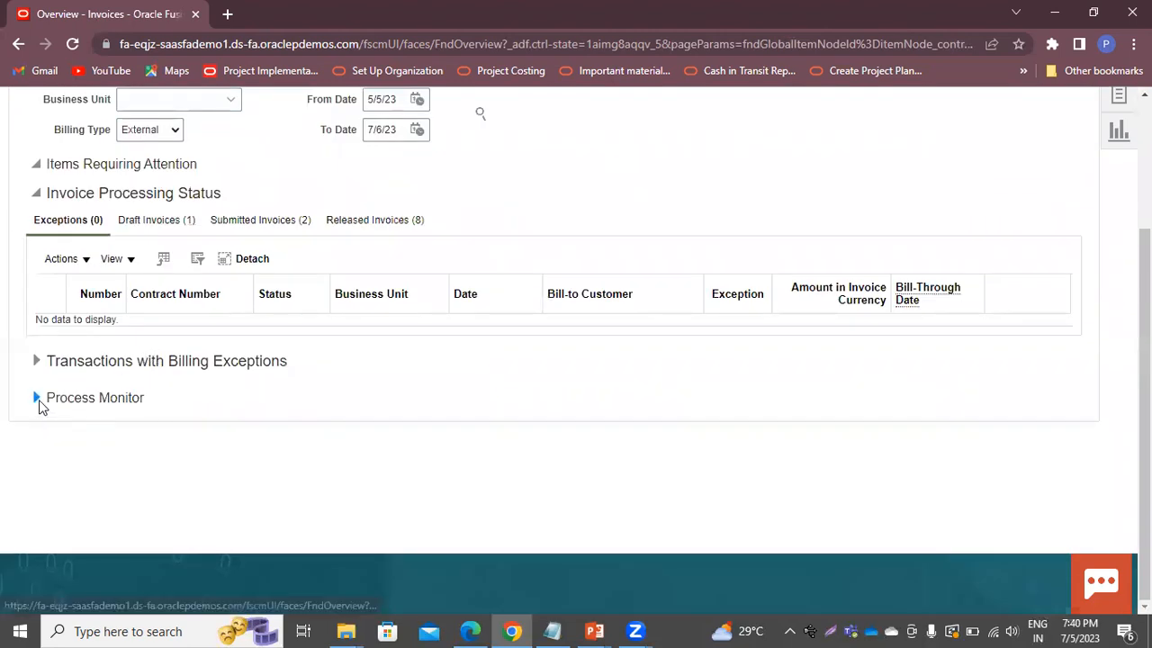
pyautogui.click(37, 399)
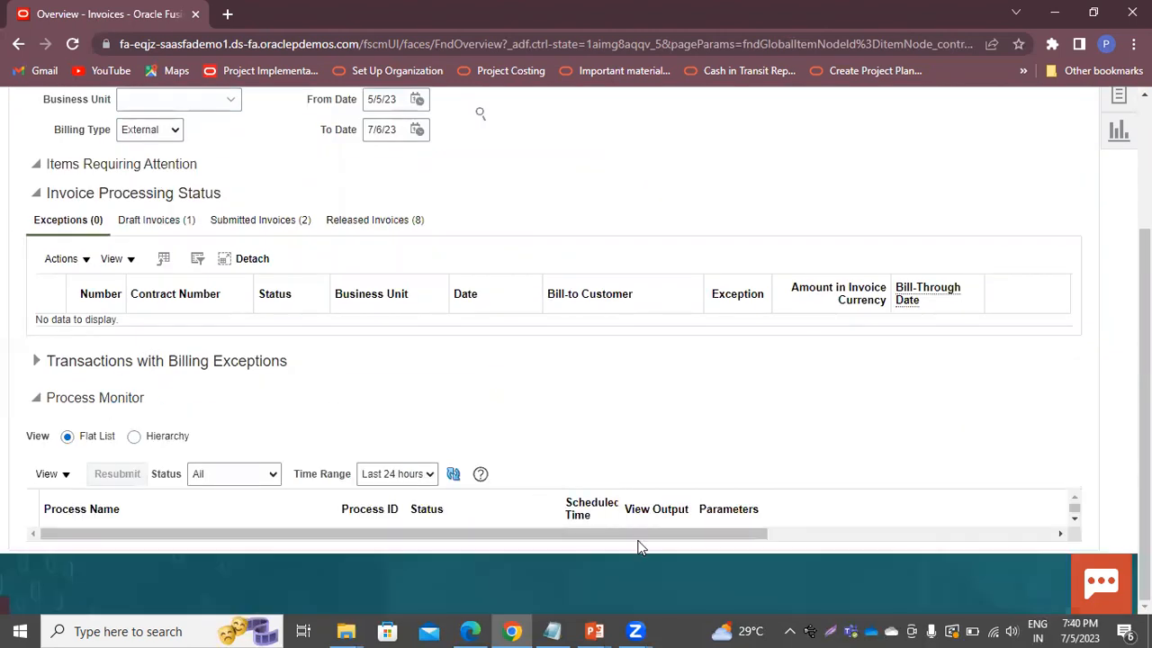
pyautogui.click(455, 474)
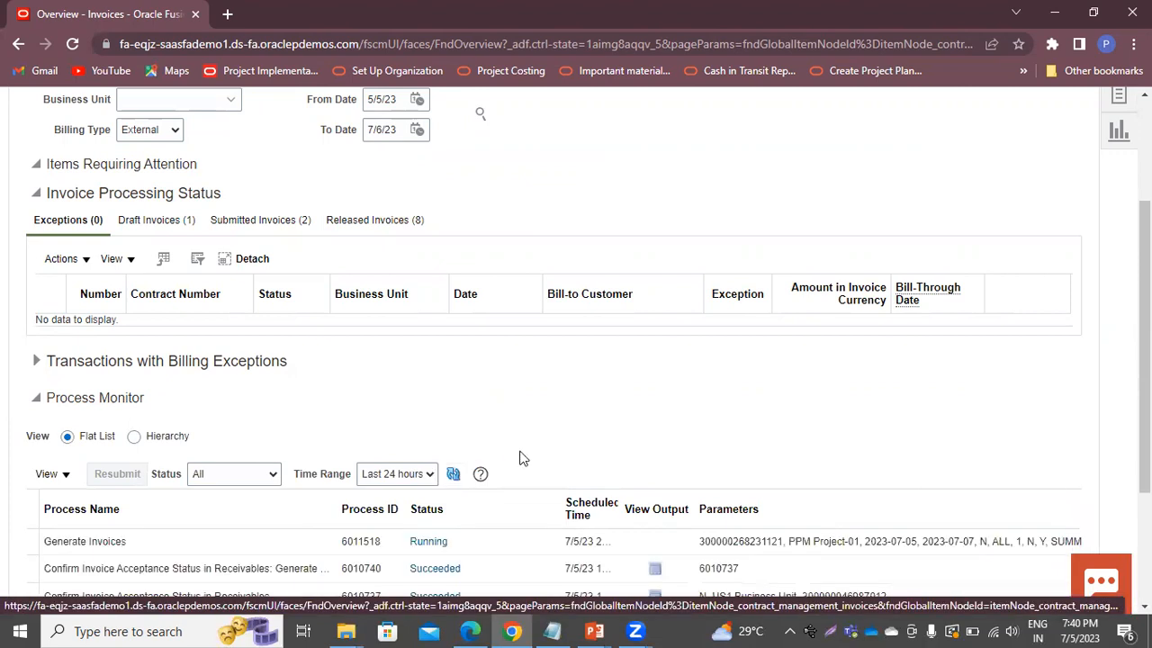
pyautogui.scroll(-1, 520, 449)
pyautogui.click(453, 390)
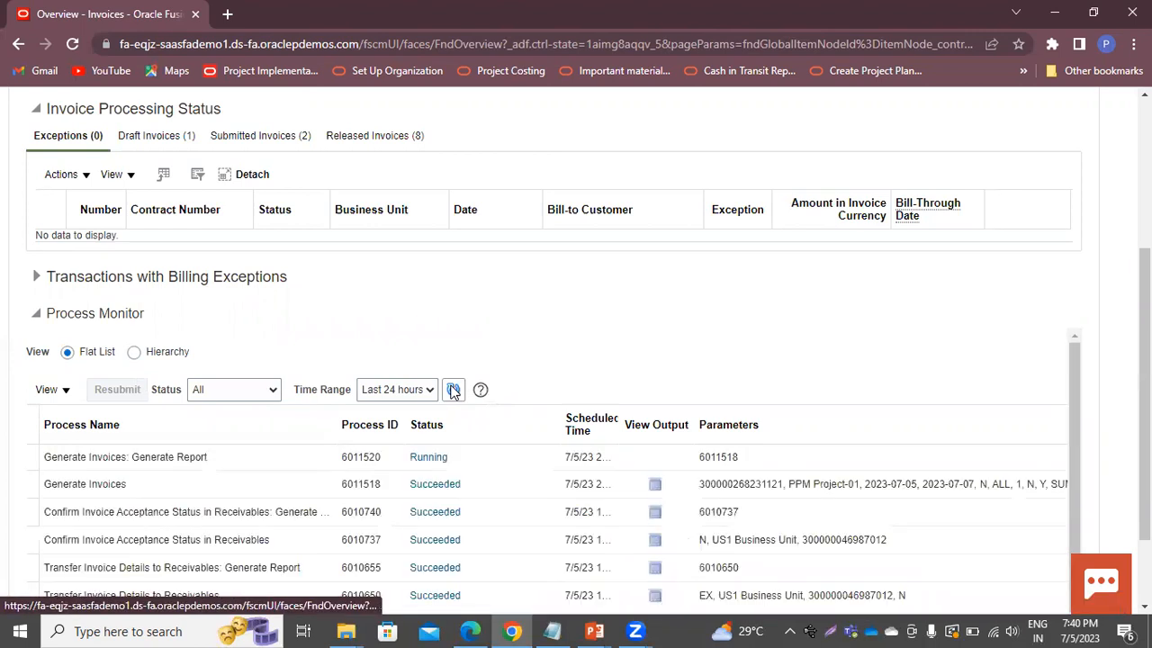
pyautogui.click(452, 390)
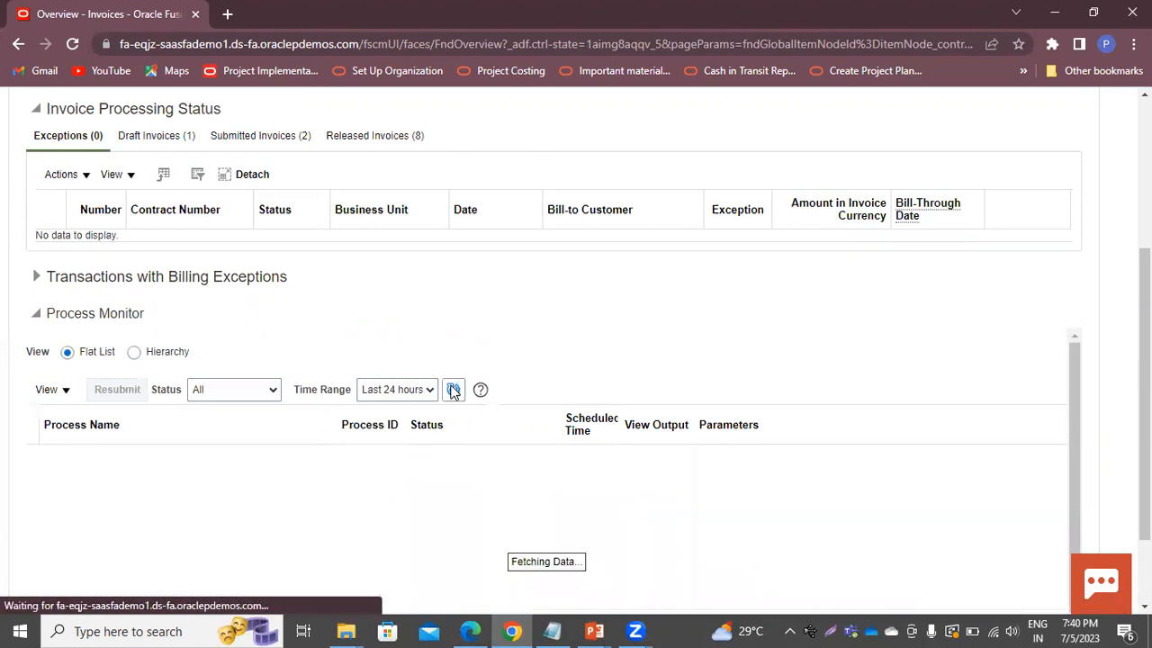
pyautogui.click(452, 390)
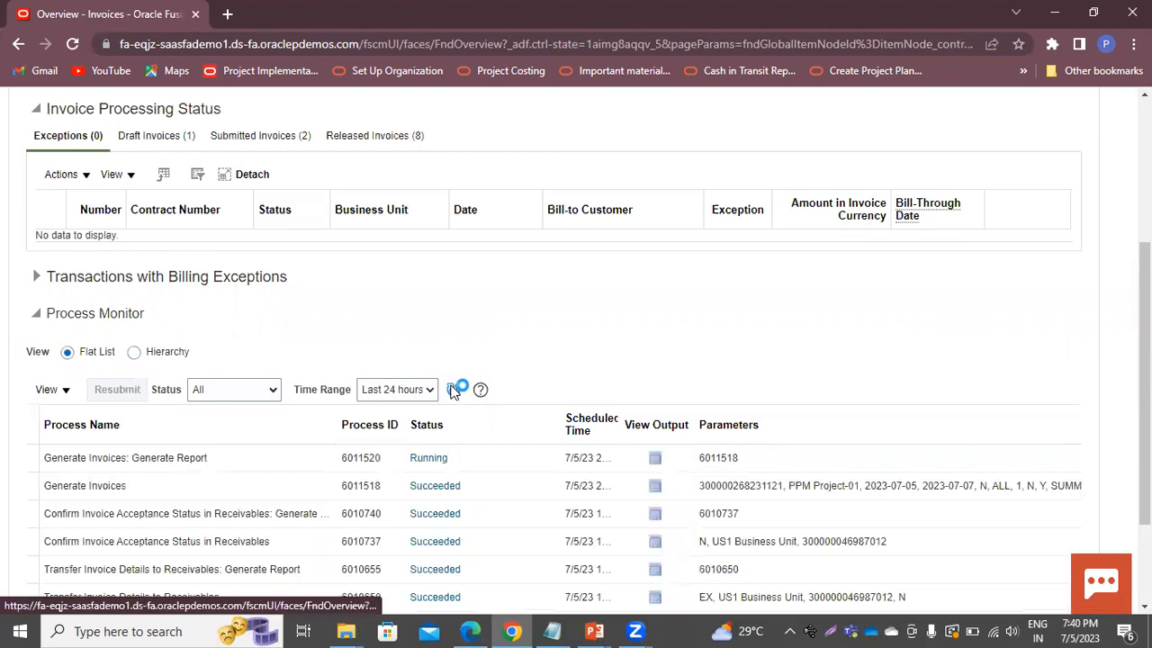
pyautogui.click(452, 388)
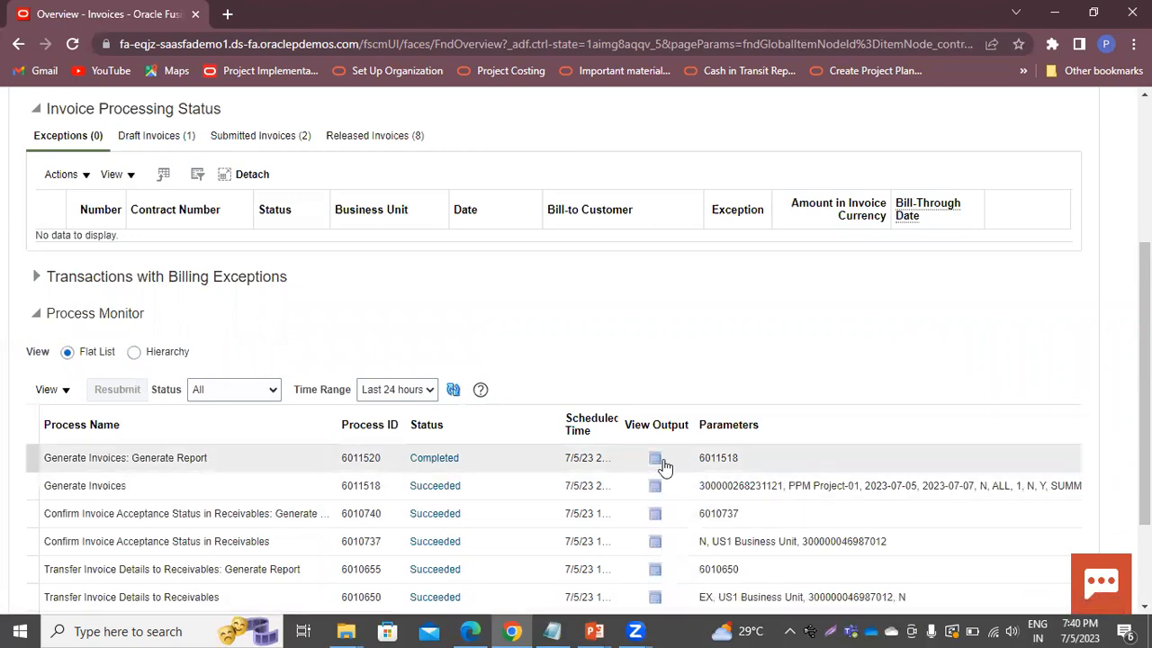
pyautogui.click(655, 459)
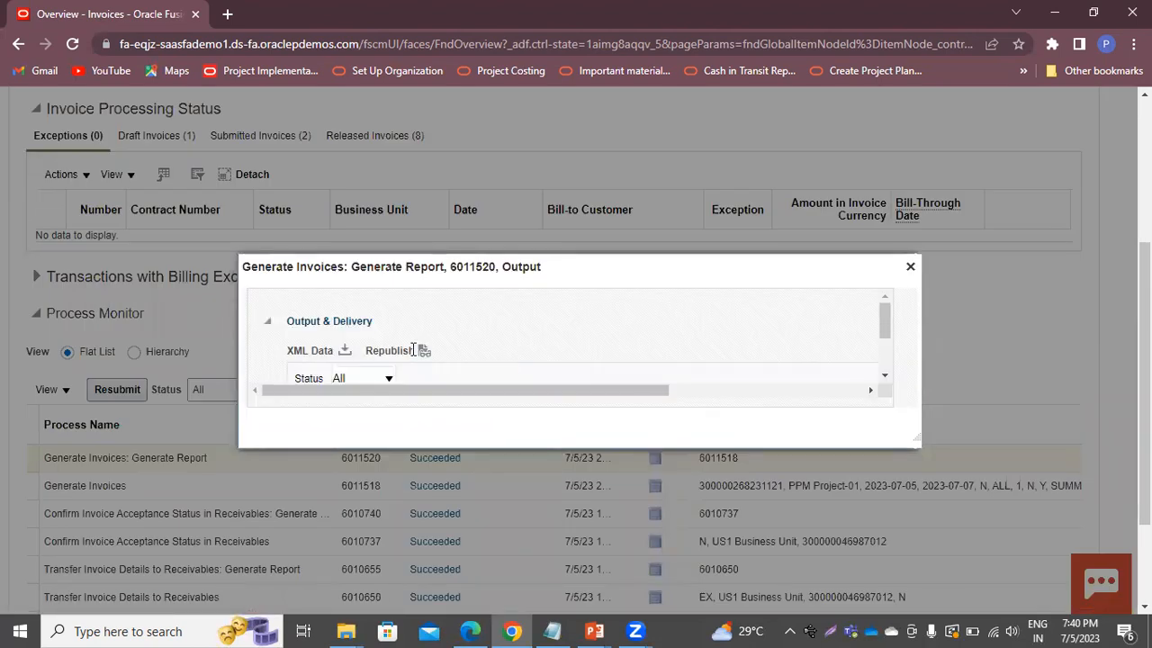
# Open the Generate Invoices Execution Report in HTML format.
pyautogui.click(423, 351)
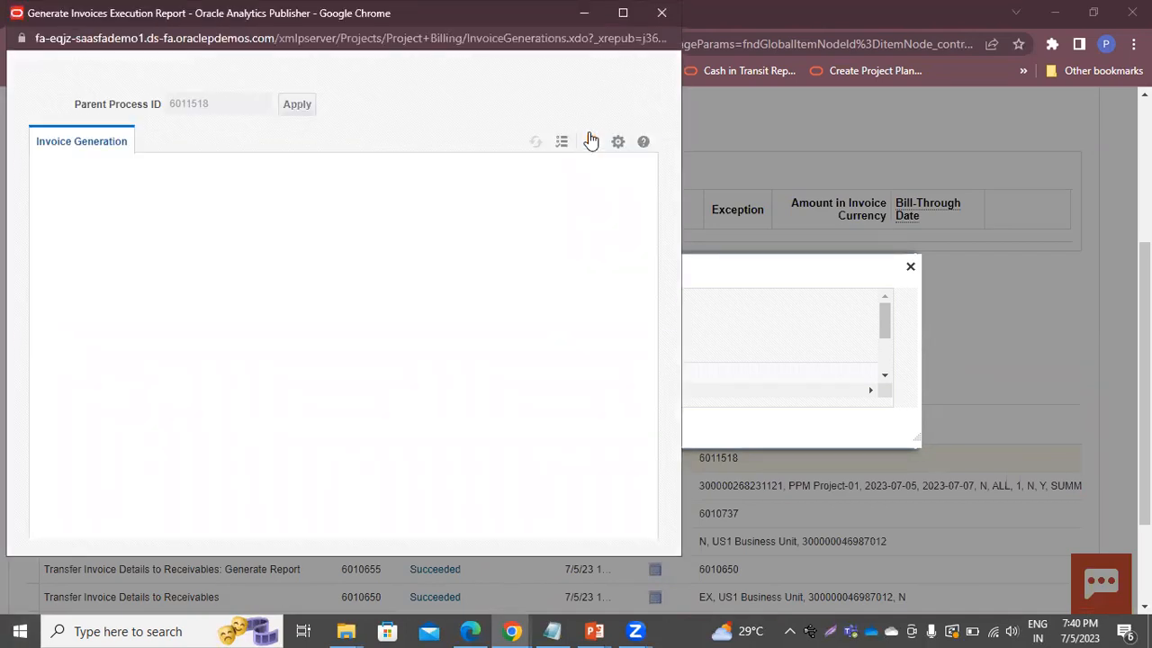
pyautogui.click(589, 142)
pyautogui.click(535, 168)
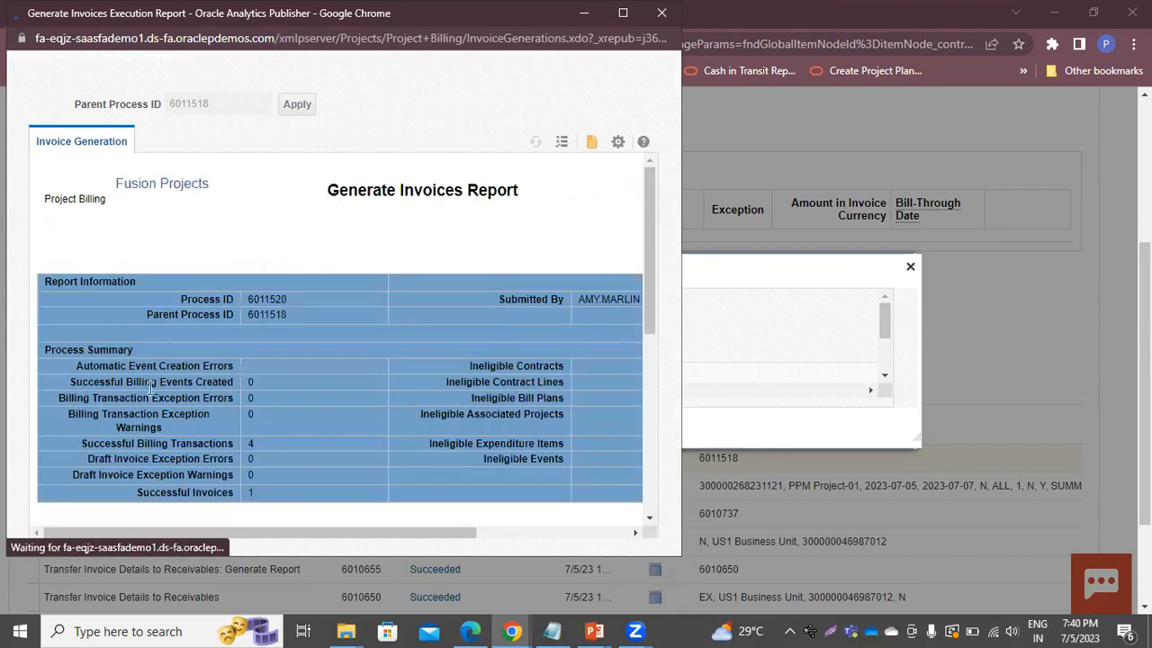
pyautogui.scroll(-2, 381, 402)
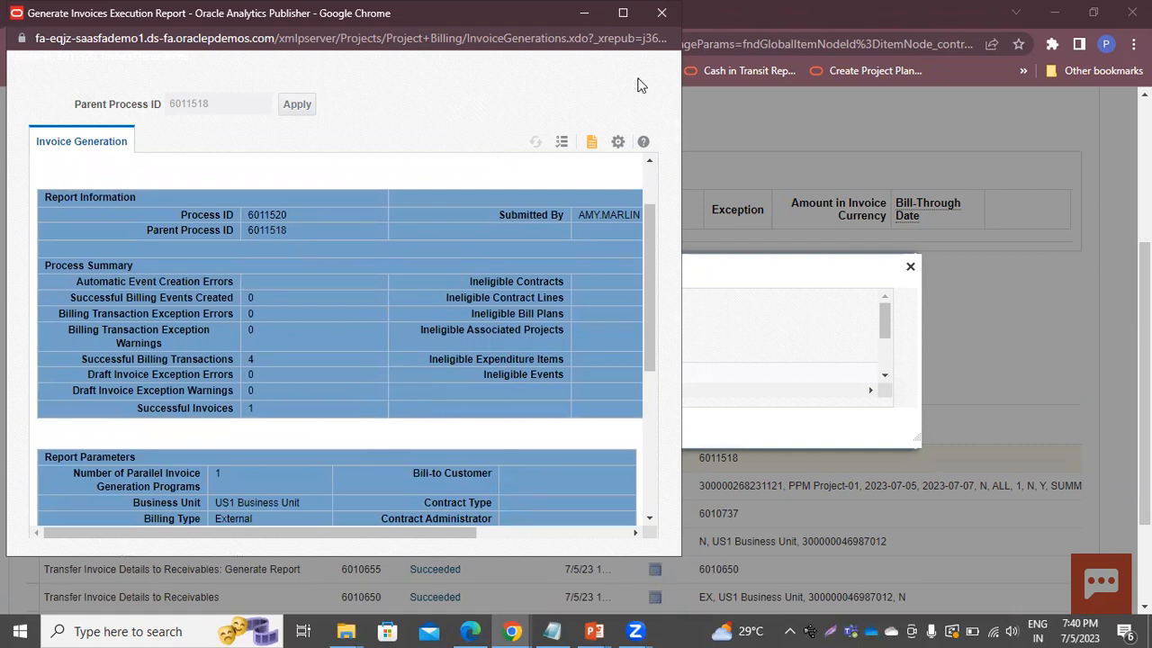
pyautogui.moveTo(619, 78); pyautogui.dragTo(651, 70)
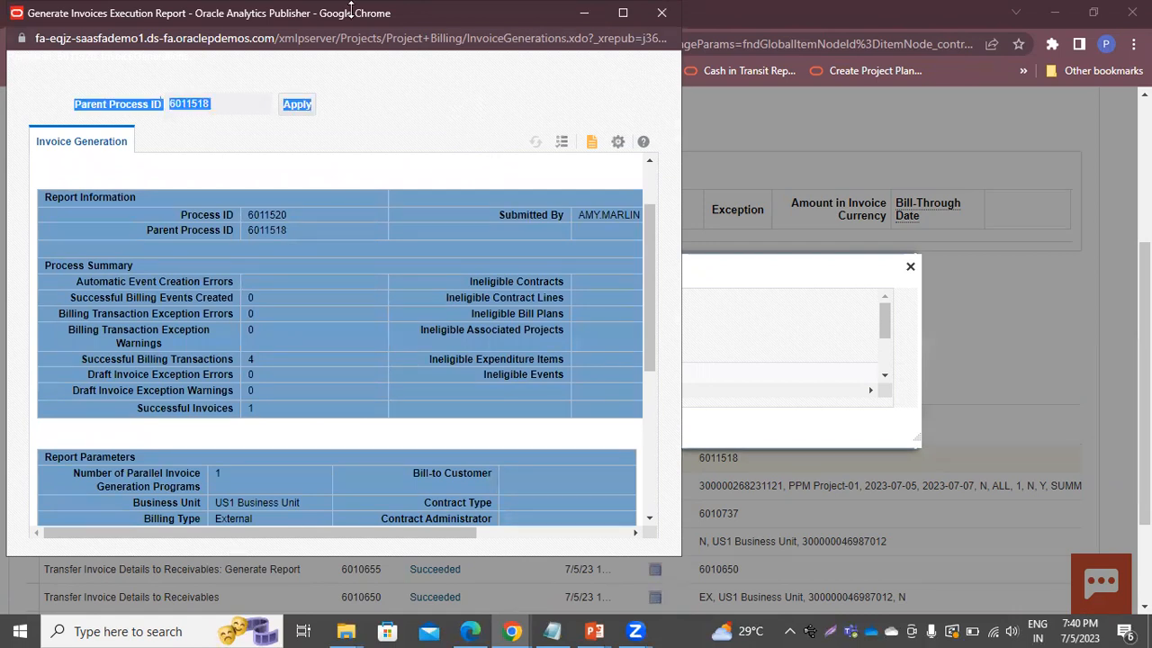
pyautogui.click(337, 39)
pyautogui.click(398, 120)
pyautogui.moveTo(347, 38); pyautogui.dragTo(373, 106)
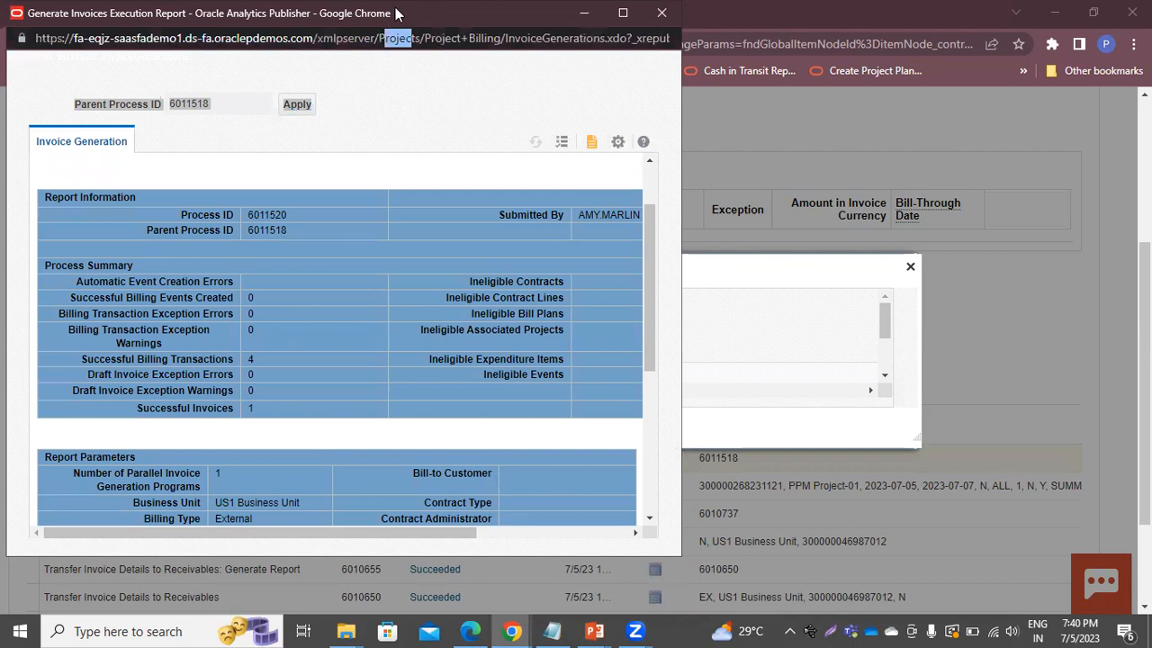
# Maximize the report to confirm 4 billing transactions and 1 successful invoice, then minimize it.
pyautogui.doubleClick(395, 13)
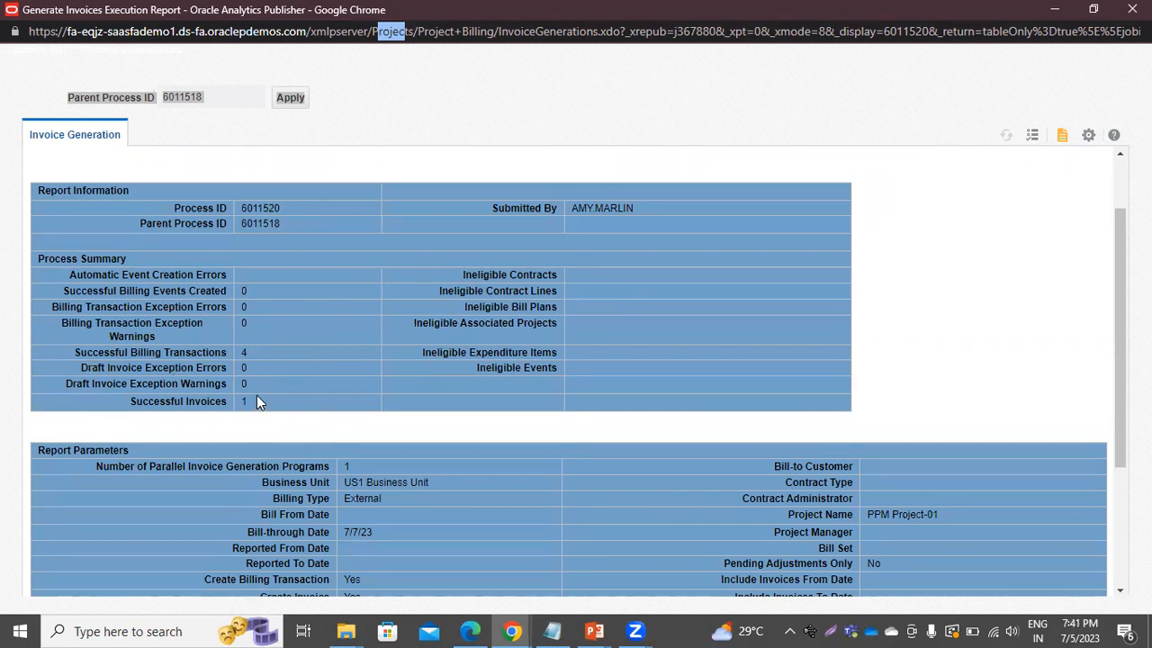
pyautogui.scroll(-3, 565, 491)
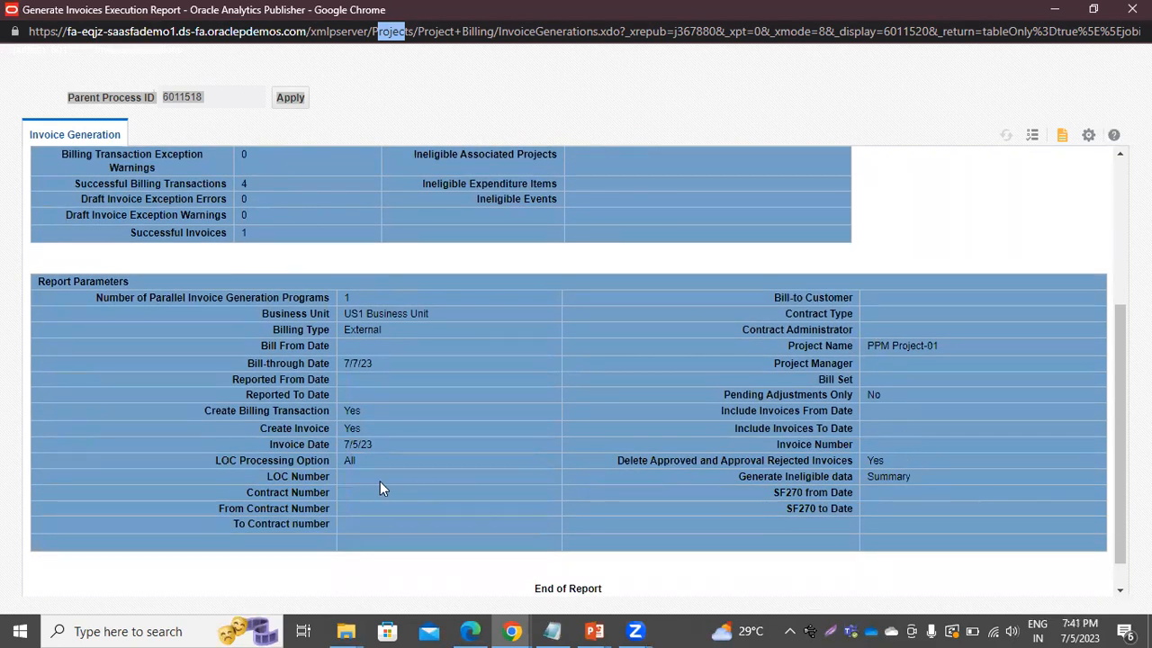
pyautogui.scroll(5, 380, 481)
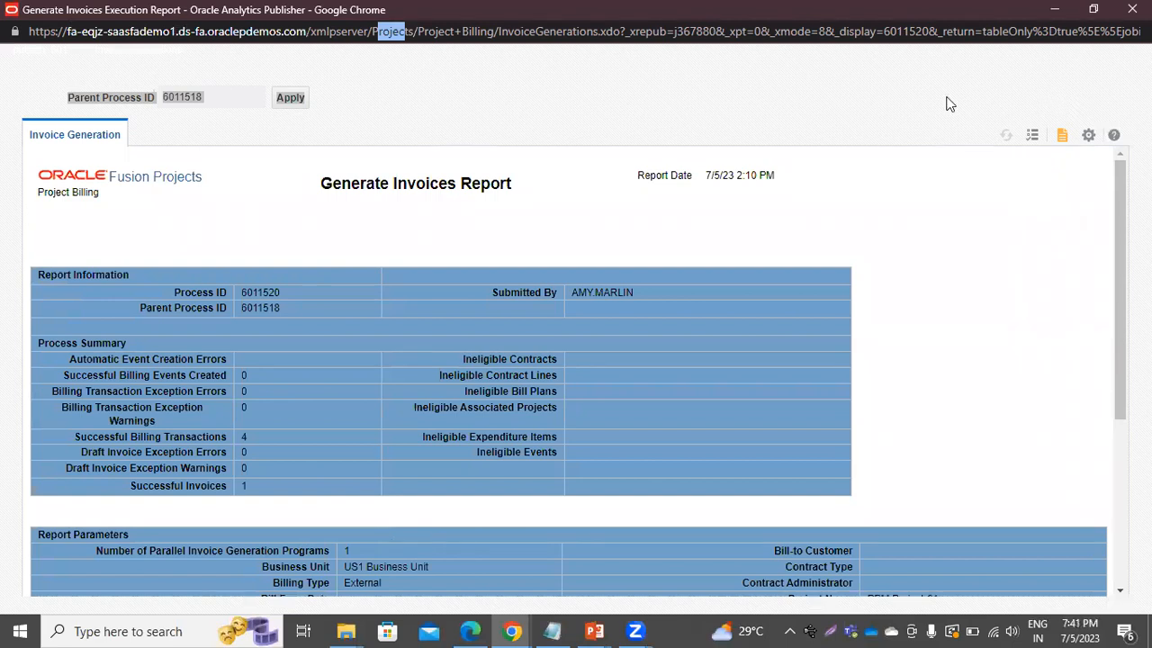
pyautogui.click(1055, 11)
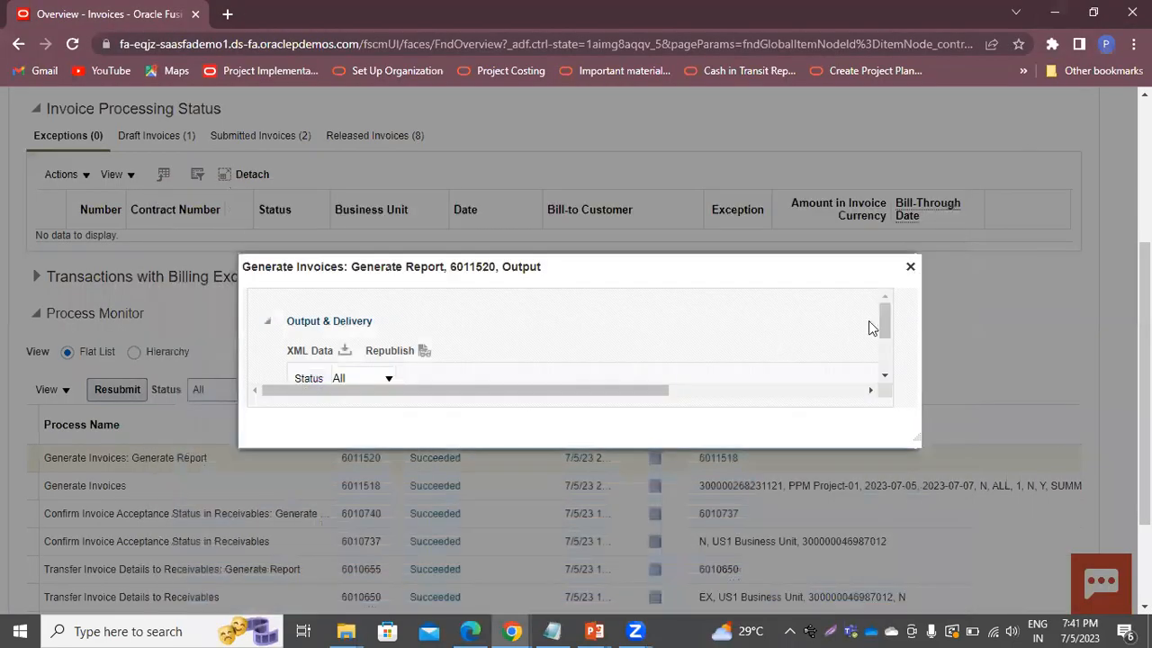
pyautogui.click(909, 263)
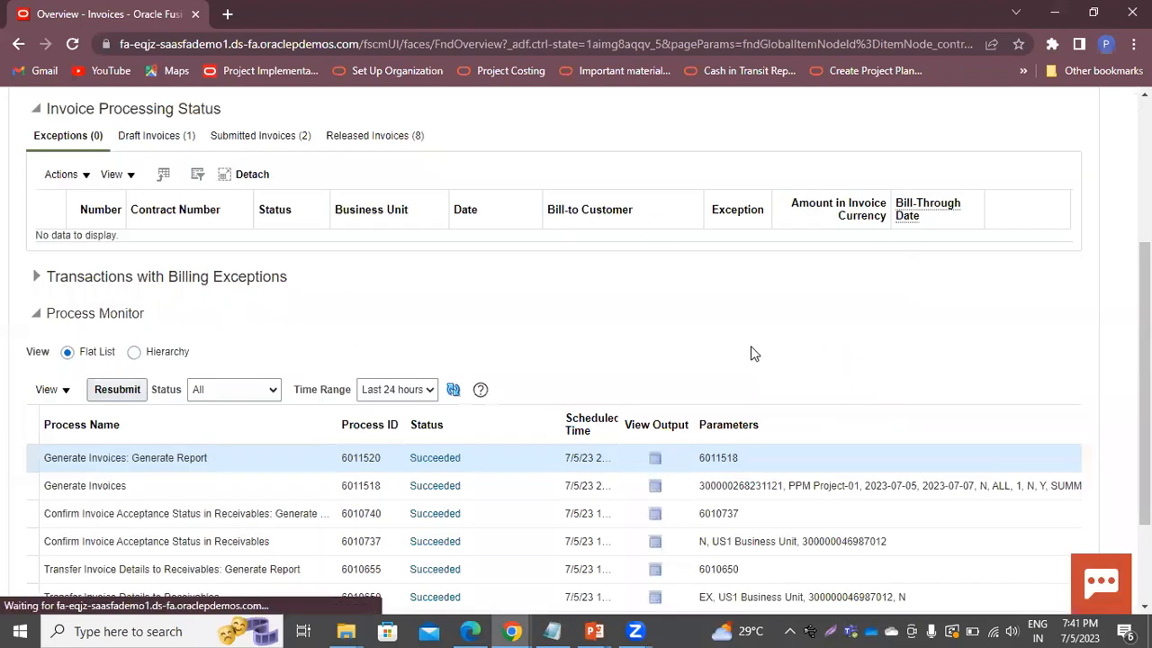
# Open the Manage Invoices page from the Tasks panel.
pyautogui.scroll(3, 831, 419)
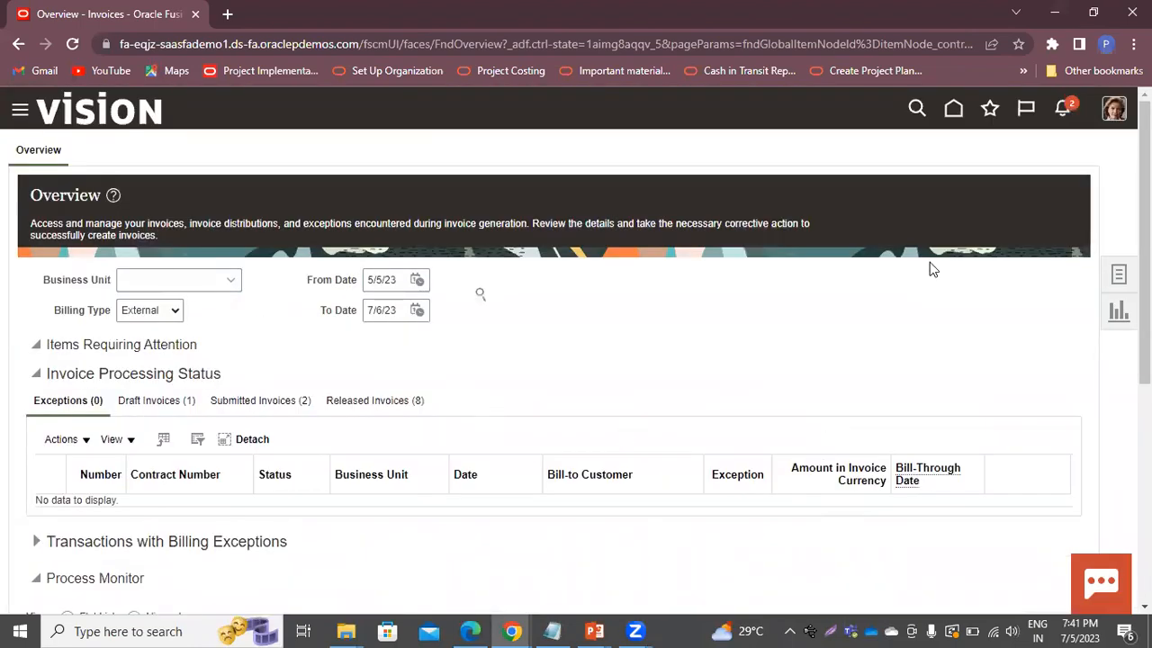
pyautogui.click(1118, 271)
pyautogui.click(1023, 283)
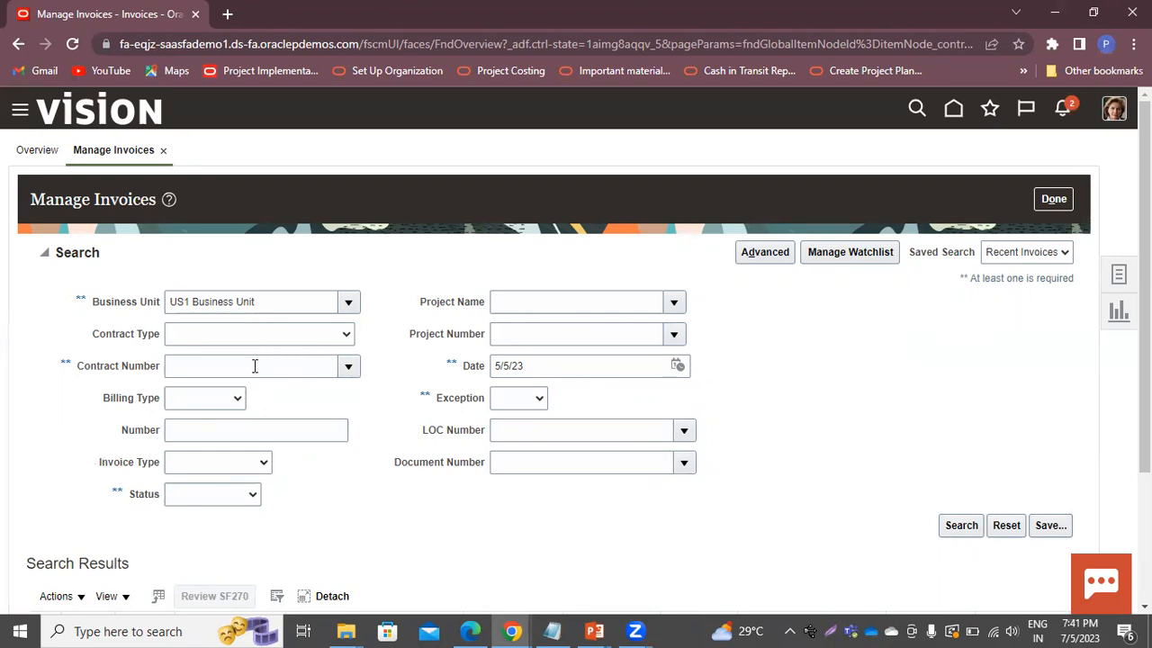
# Search invoices for contract PPM-PRJ-01 and open draft invoice 1 (26,650.00 USD).
pyautogui.click(345, 369)
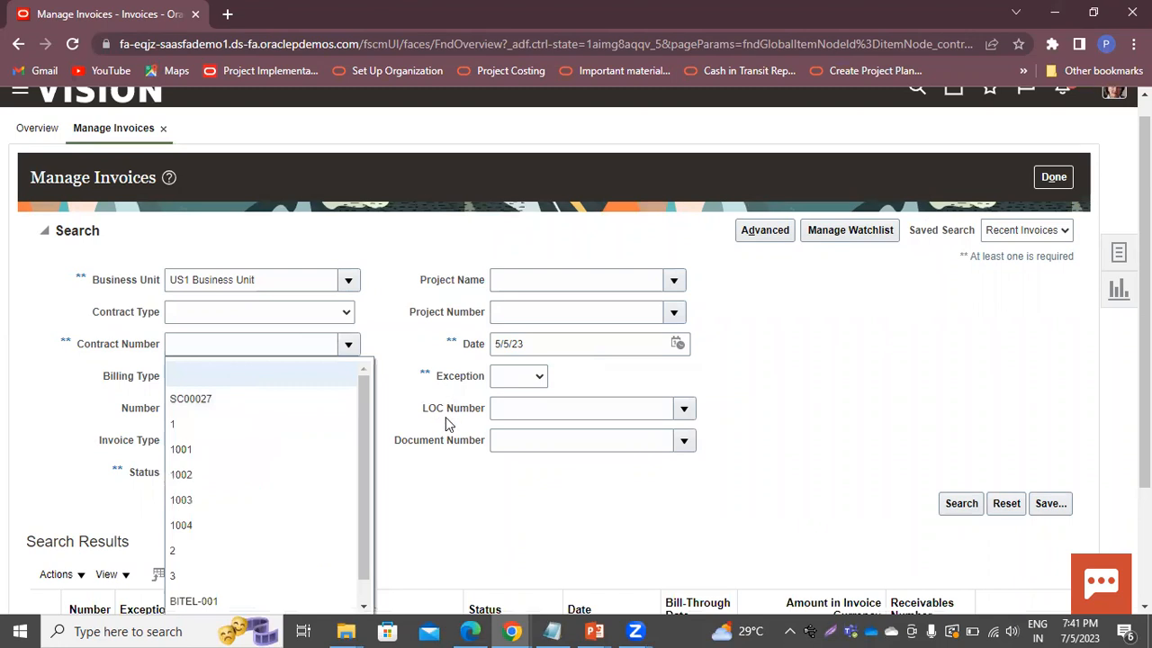
pyautogui.scroll(-2, 445, 417)
pyautogui.scroll(-1, 359, 511)
pyautogui.click(265, 266)
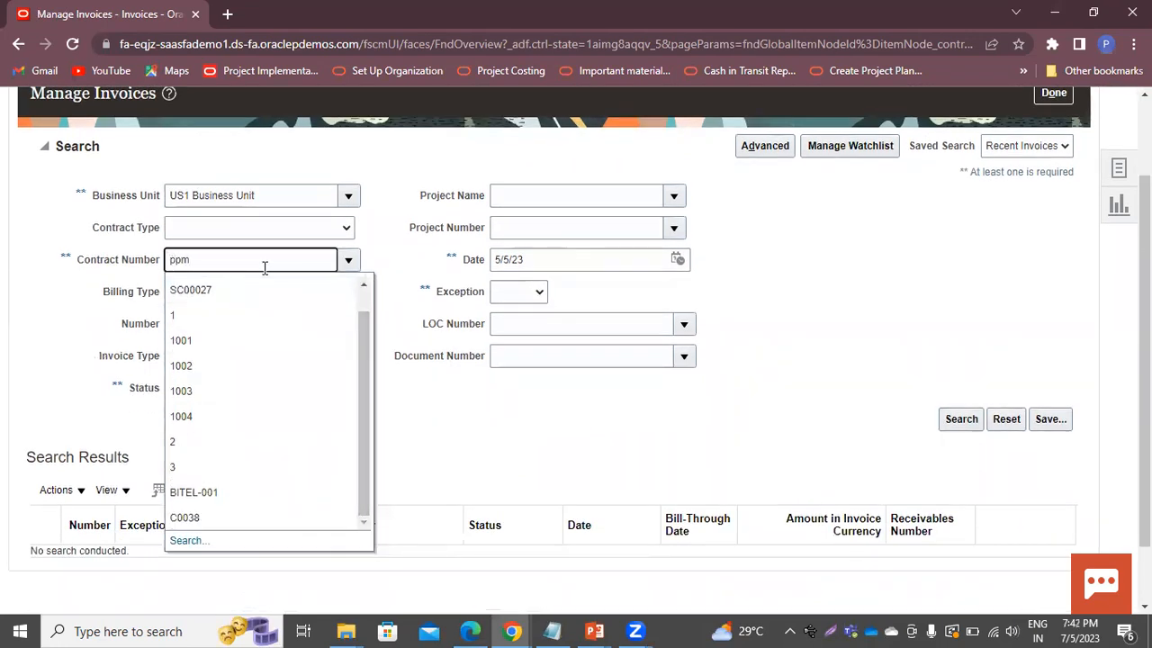
pyautogui.write('ppm')
pyautogui.press('Tab')
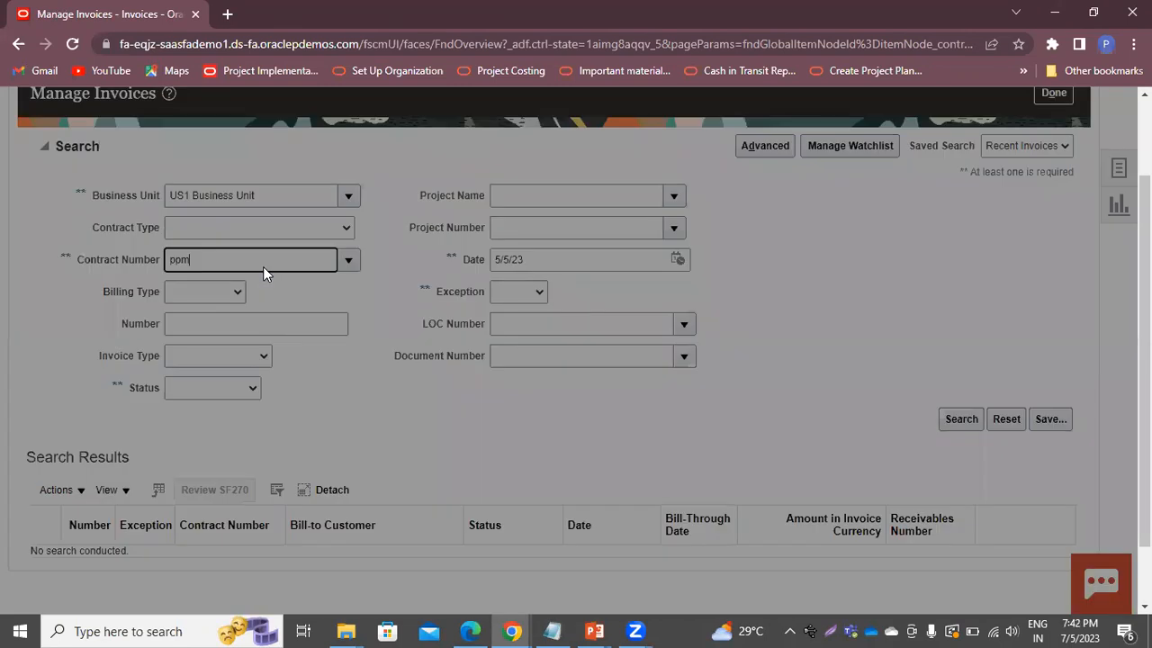
pyautogui.click(450, 528)
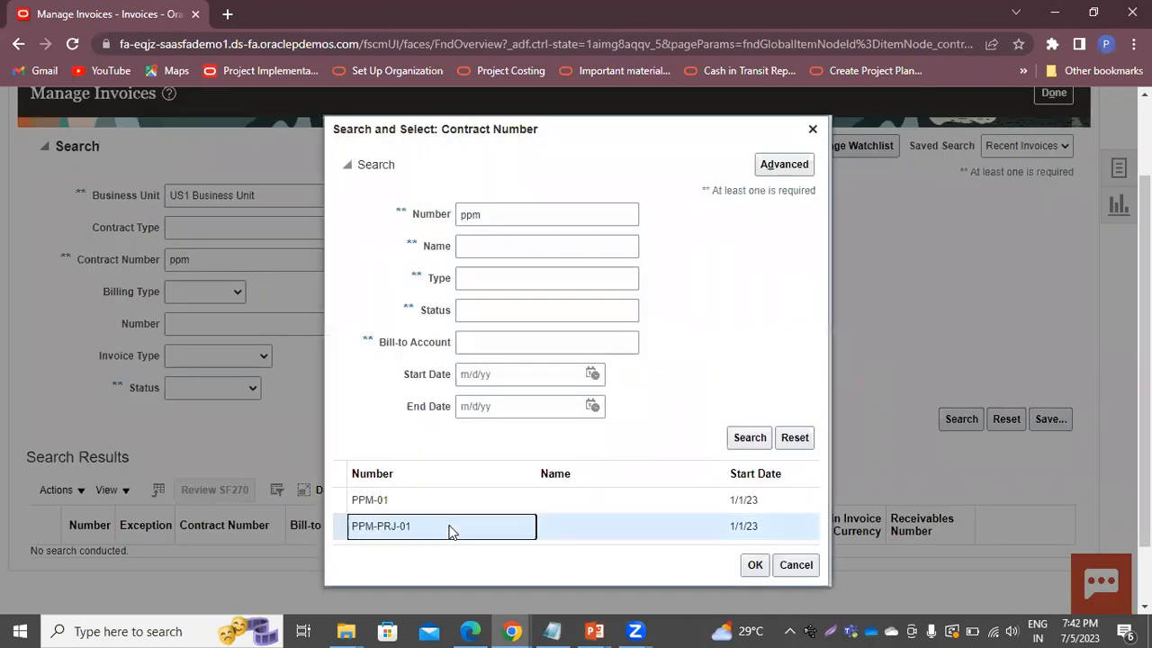
pyautogui.click(754, 565)
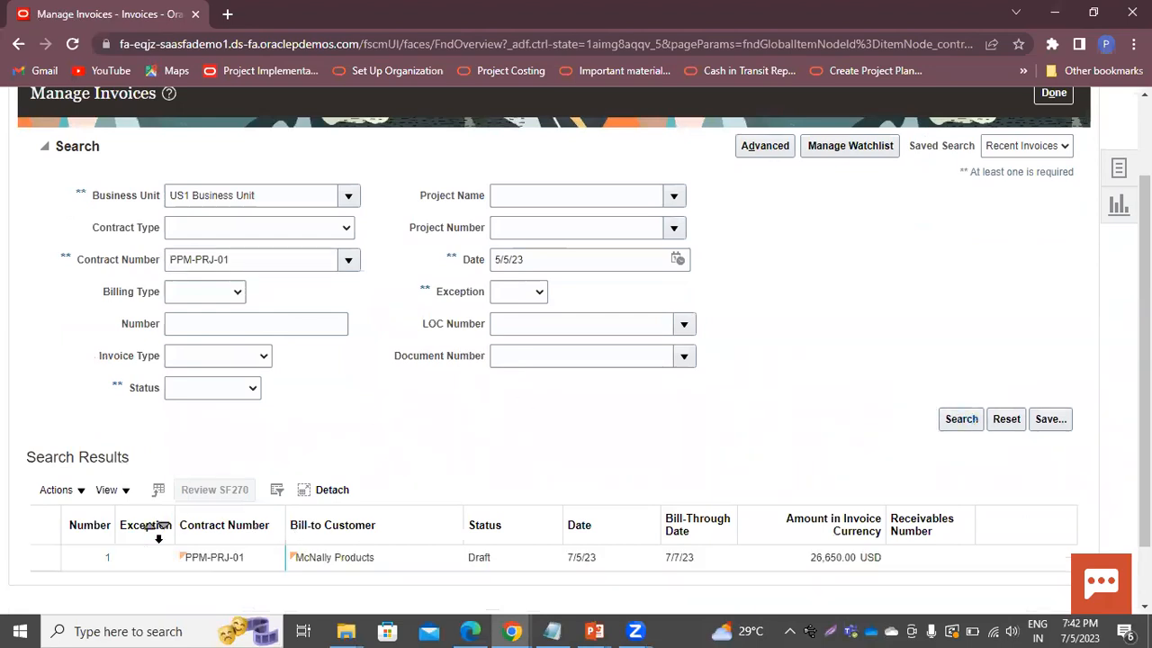
pyautogui.scroll(-2, 363, 457)
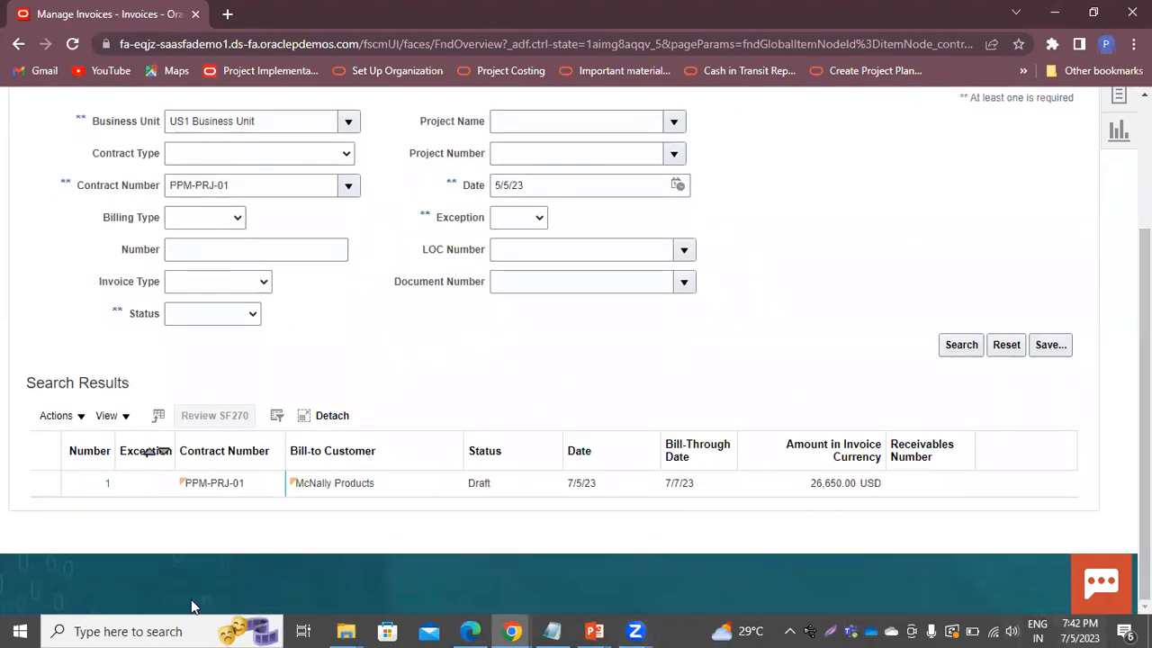
pyautogui.click(107, 483)
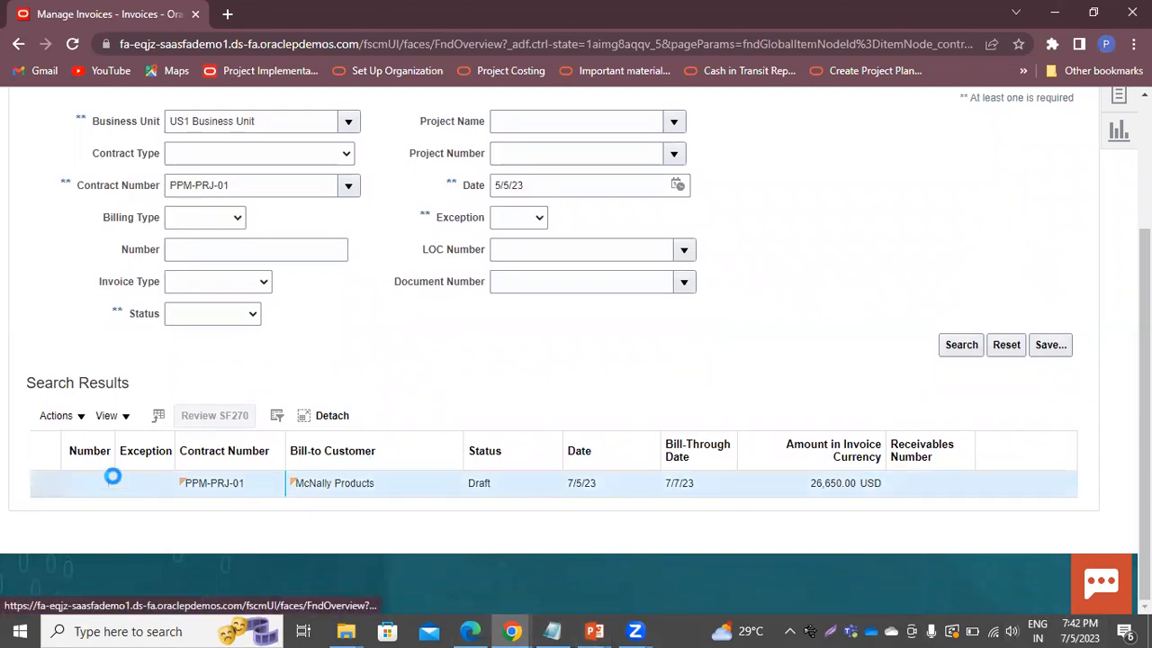
# Review the distributions of the 15,000.00 labor invoice line.
pyautogui.scroll(-2, 742, 466)
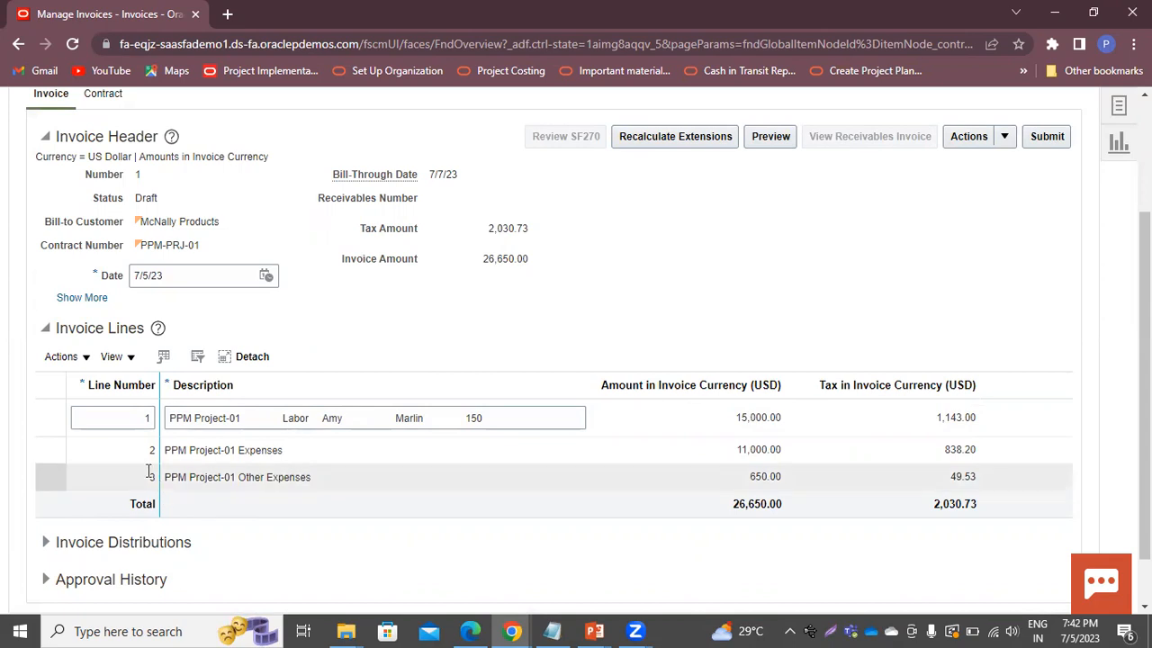
pyautogui.click(53, 419)
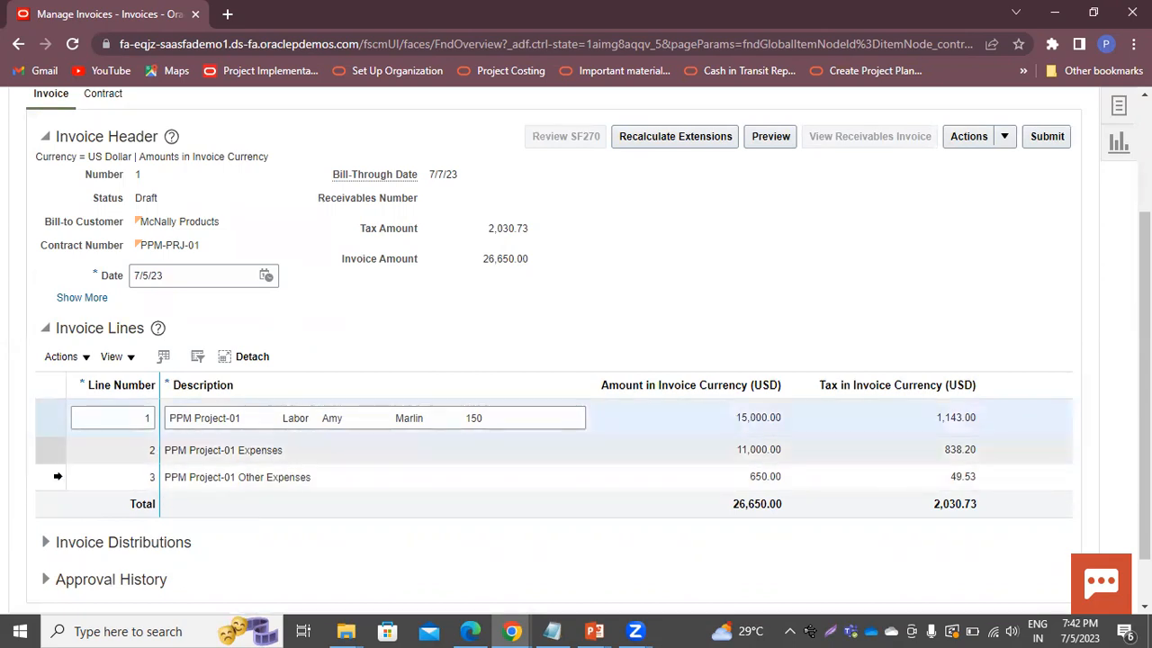
pyautogui.click(46, 543)
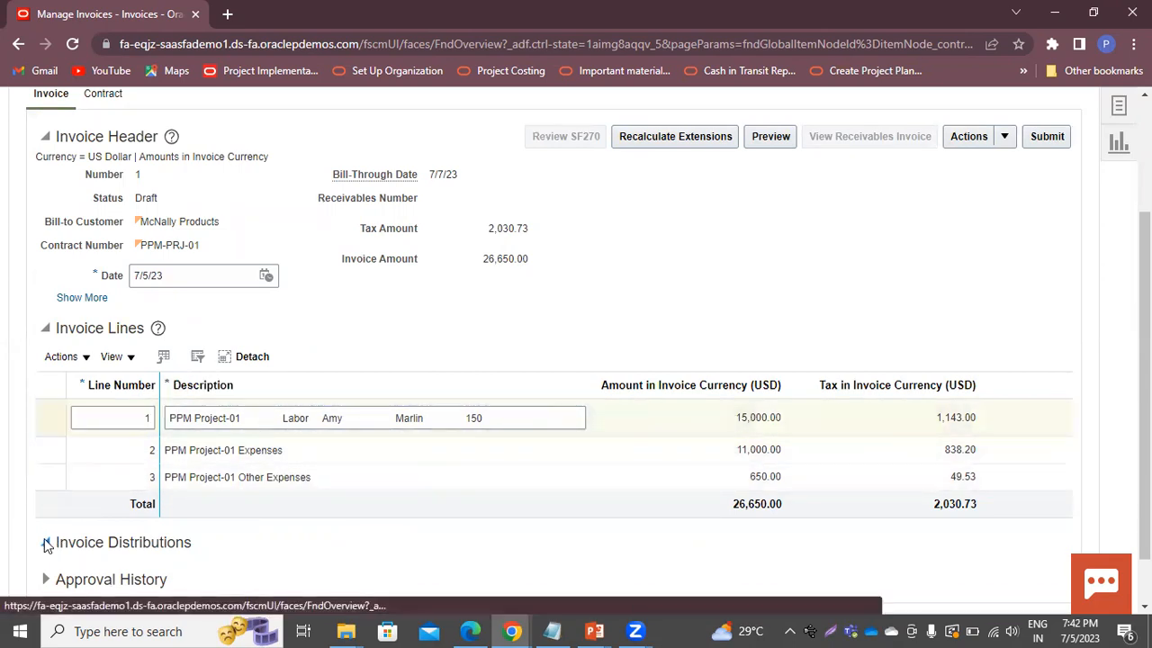
pyautogui.scroll(-2, 428, 522)
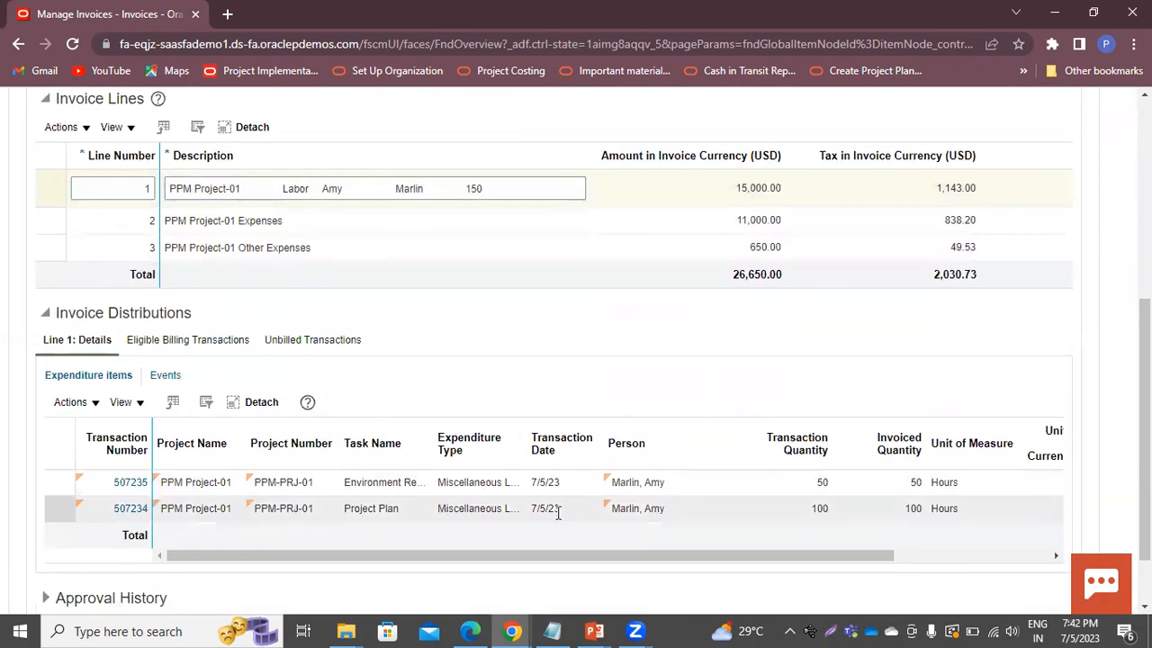
pyautogui.moveTo(398, 557); pyautogui.dragTo(411, 558)
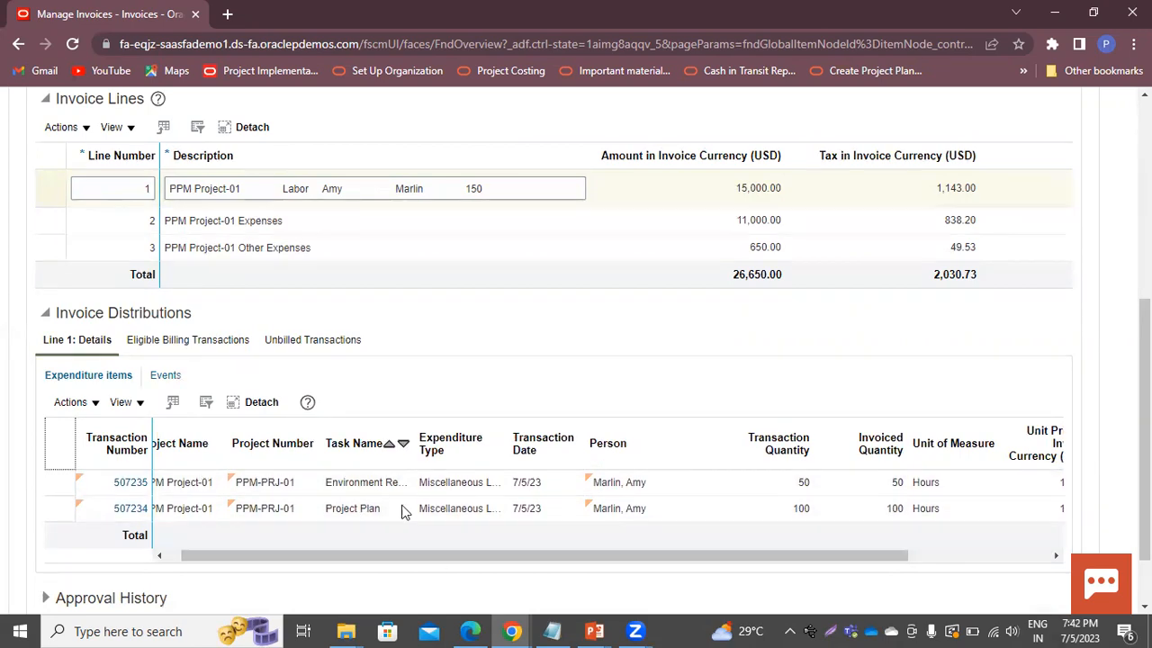
pyautogui.moveTo(525, 558); pyautogui.dragTo(714, 566)
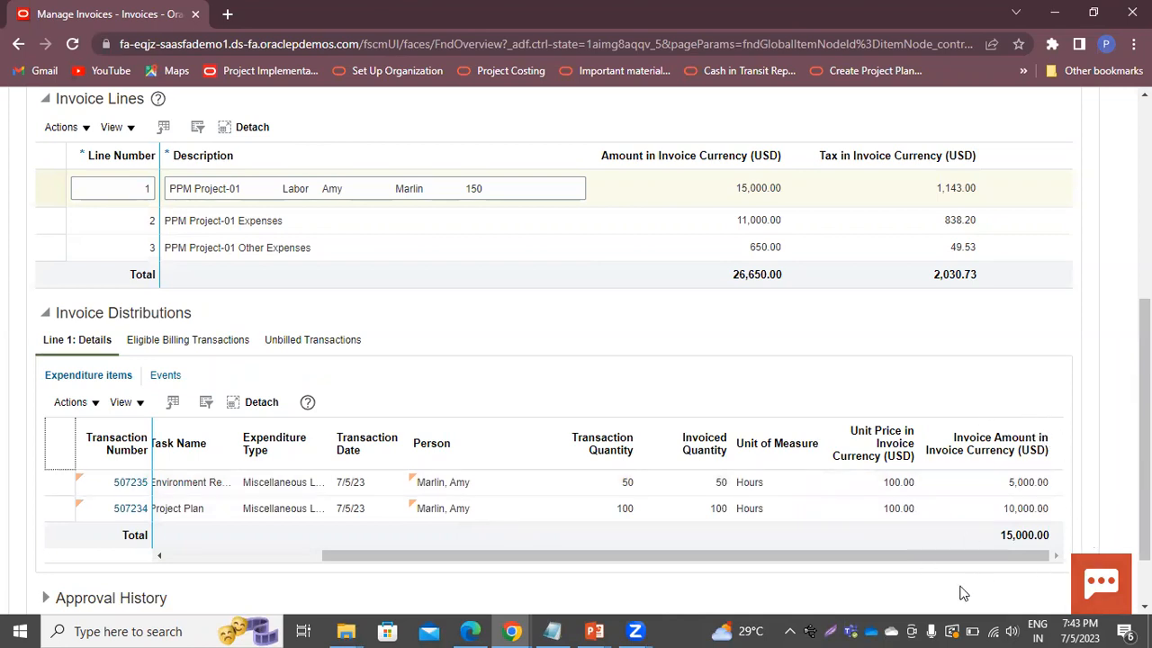
# Review the distributions of the 11,000.00 Expenses line.
pyautogui.click(91, 224)
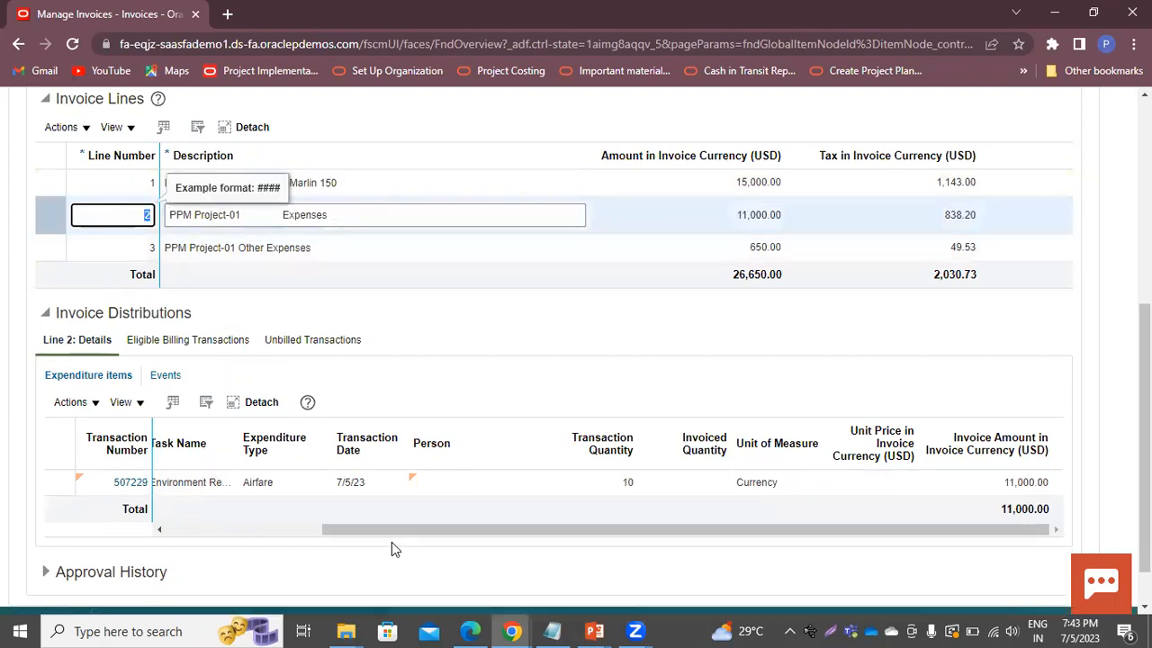
pyautogui.moveTo(386, 533); pyautogui.dragTo(198, 538)
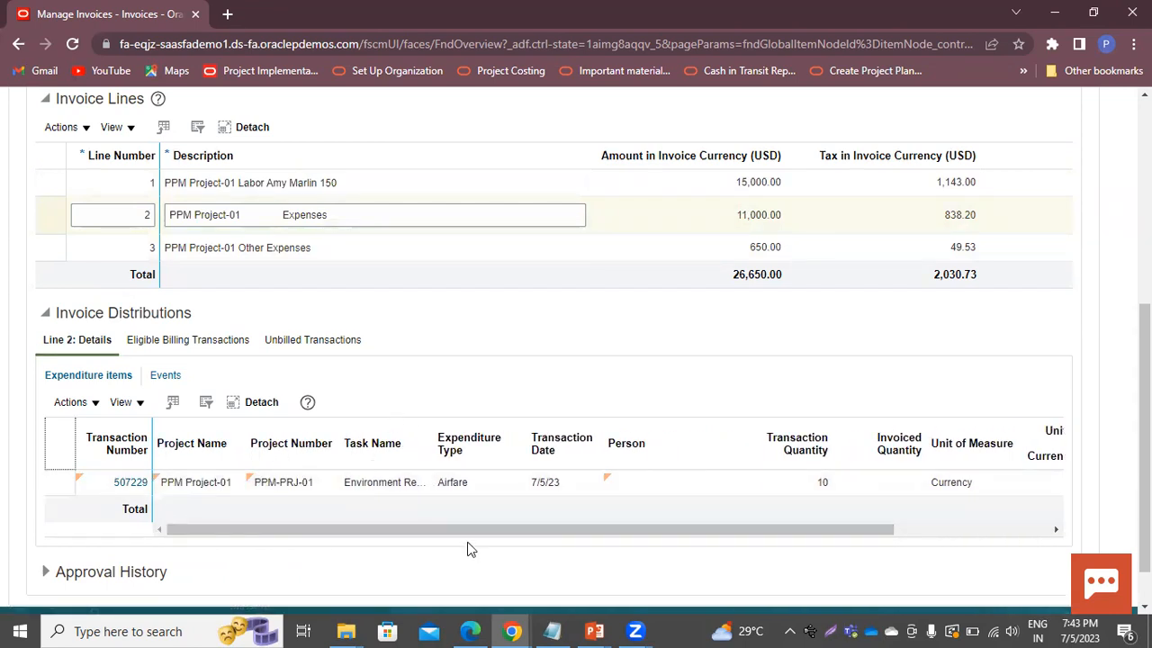
pyautogui.moveTo(613, 531); pyautogui.dragTo(805, 541)
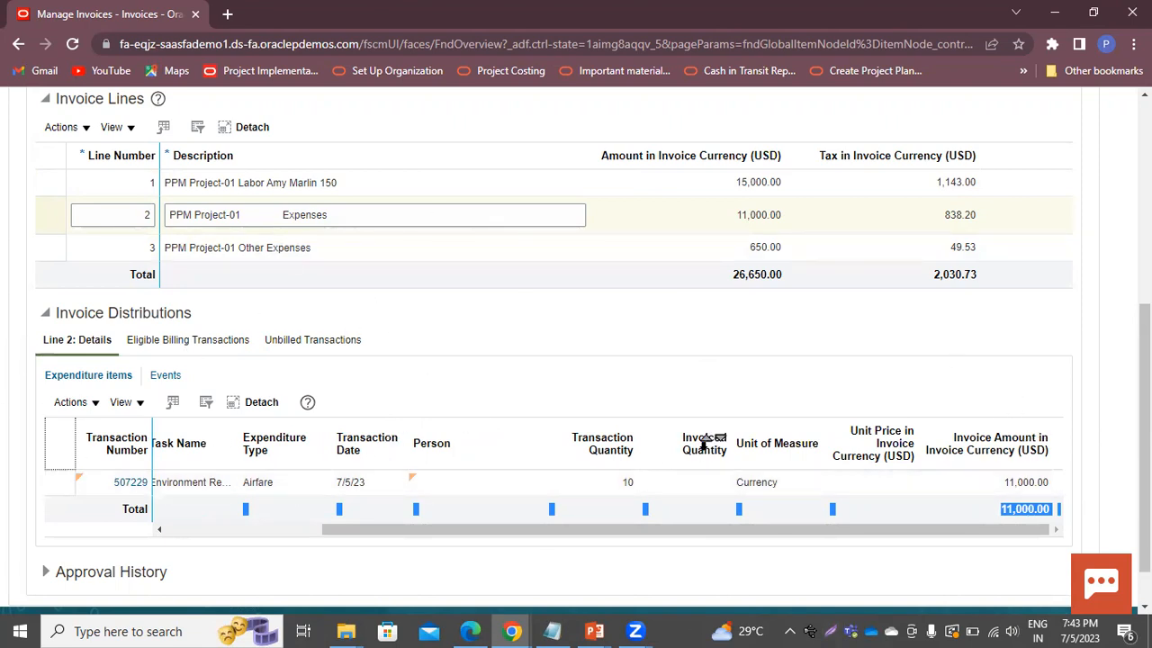
pyautogui.click(746, 382)
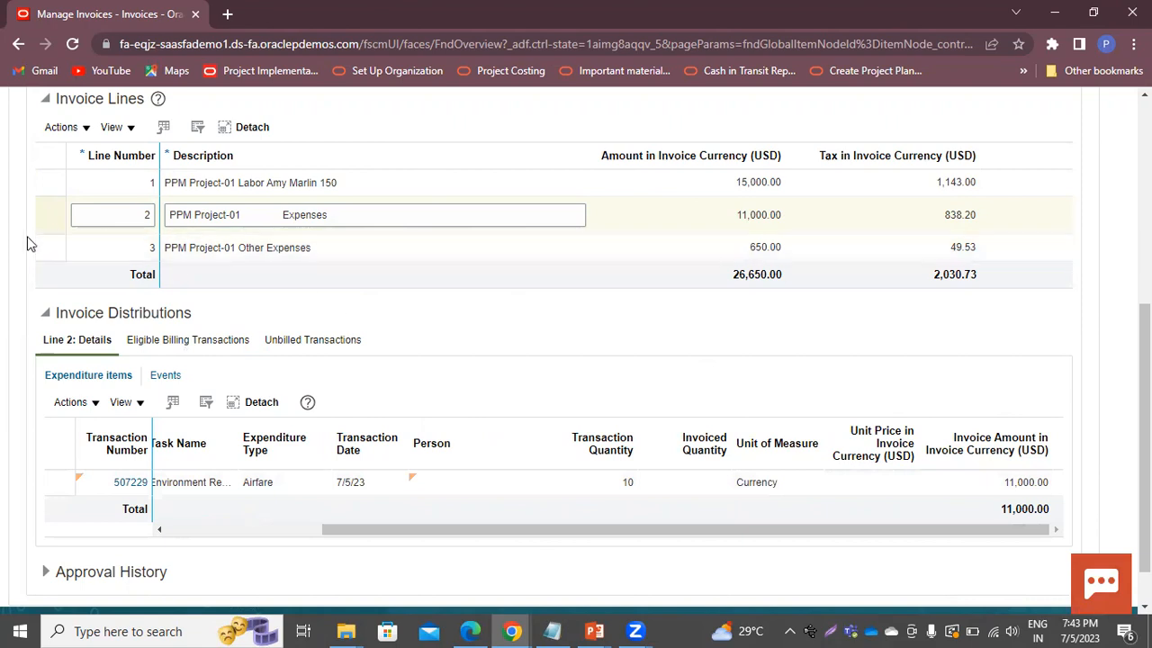
# Review the 650.00 Other Expenses line distributions, then return to the top of Edit Invoice 1.
pyautogui.click(78, 251)
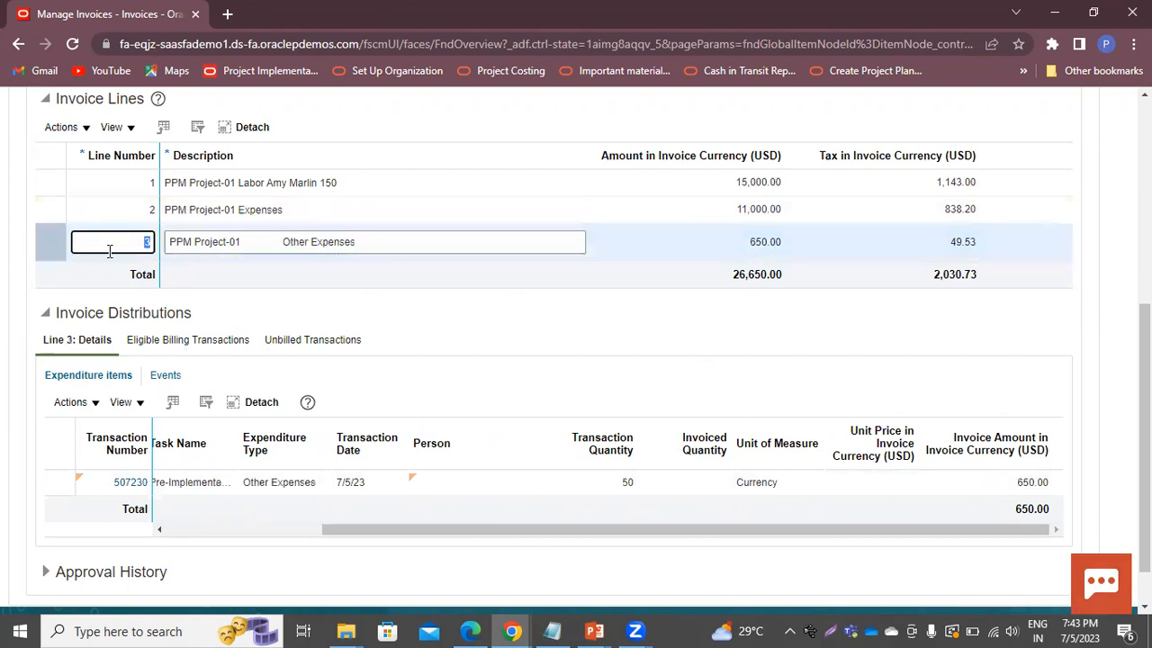
pyautogui.click(550, 530)
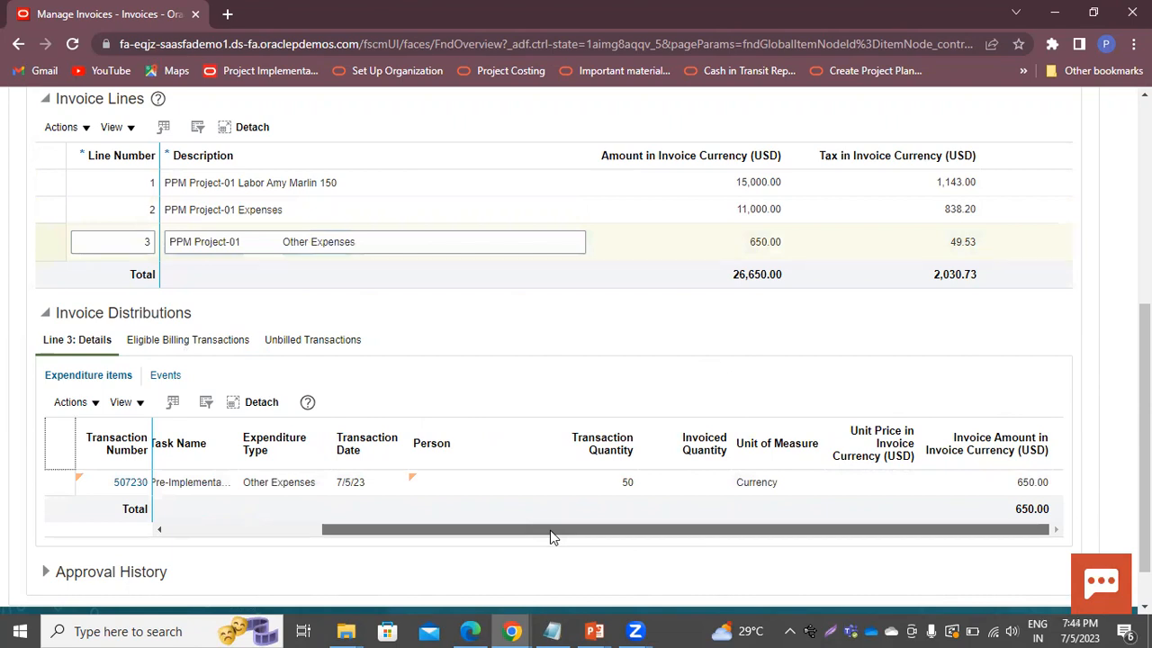
pyautogui.moveTo(550, 529); pyautogui.dragTo(393, 531)
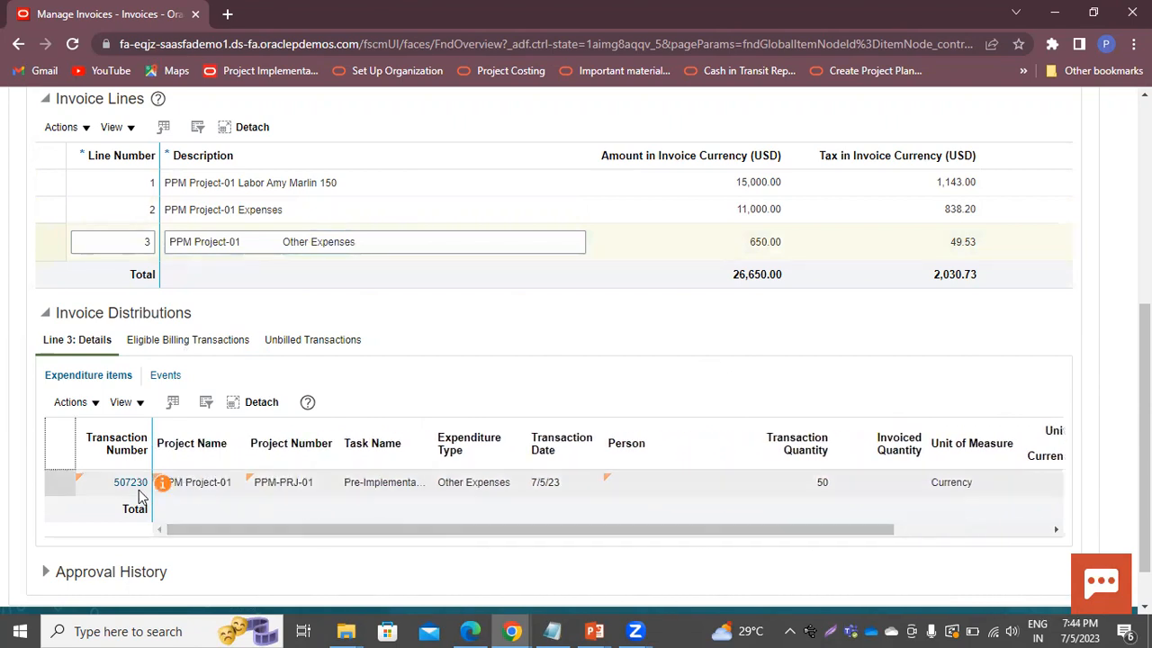
pyautogui.moveTo(525, 529); pyautogui.dragTo(706, 532)
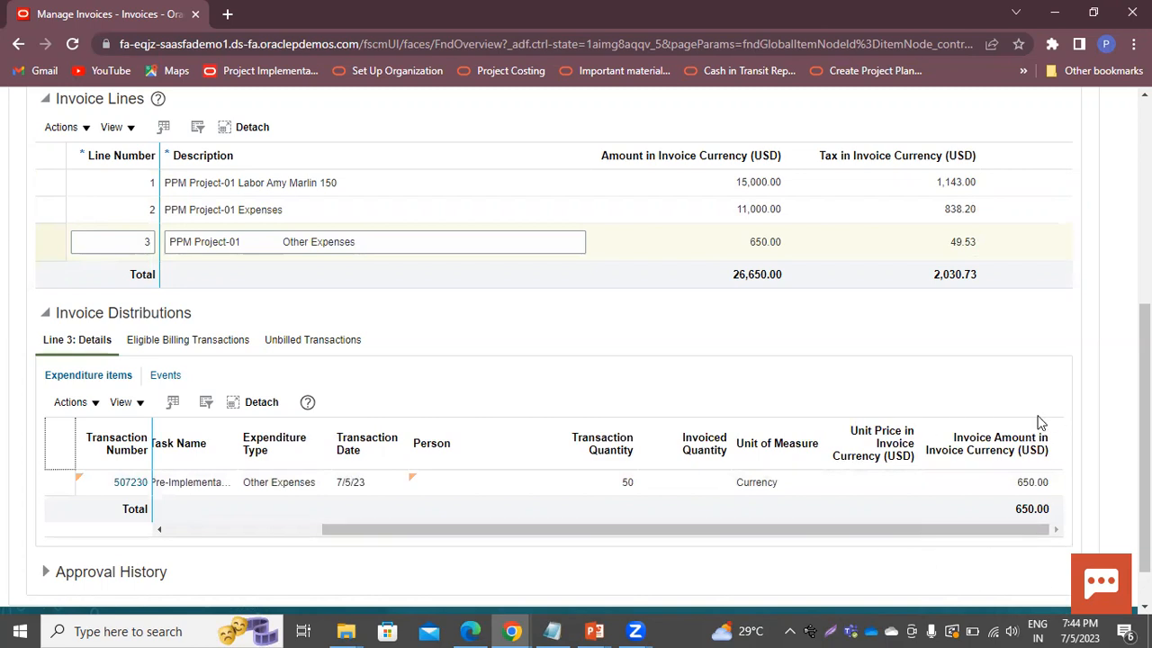
pyautogui.scroll(-1, 738, 482)
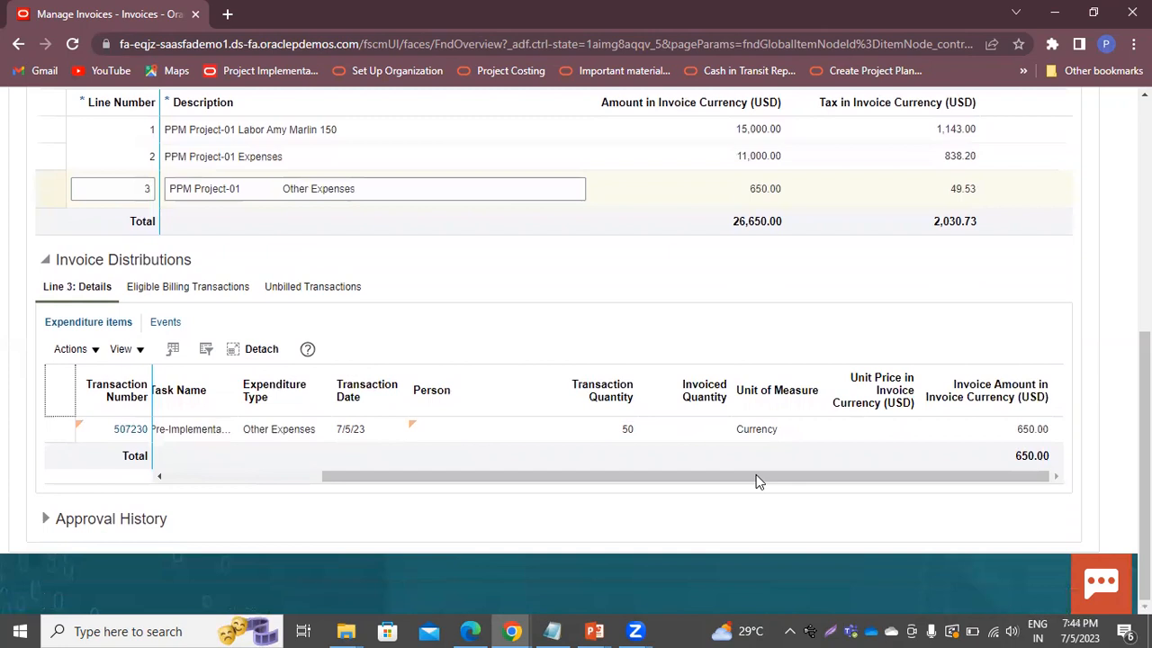
pyautogui.scroll(2, 639, 436)
pyautogui.scroll(1, 633, 431)
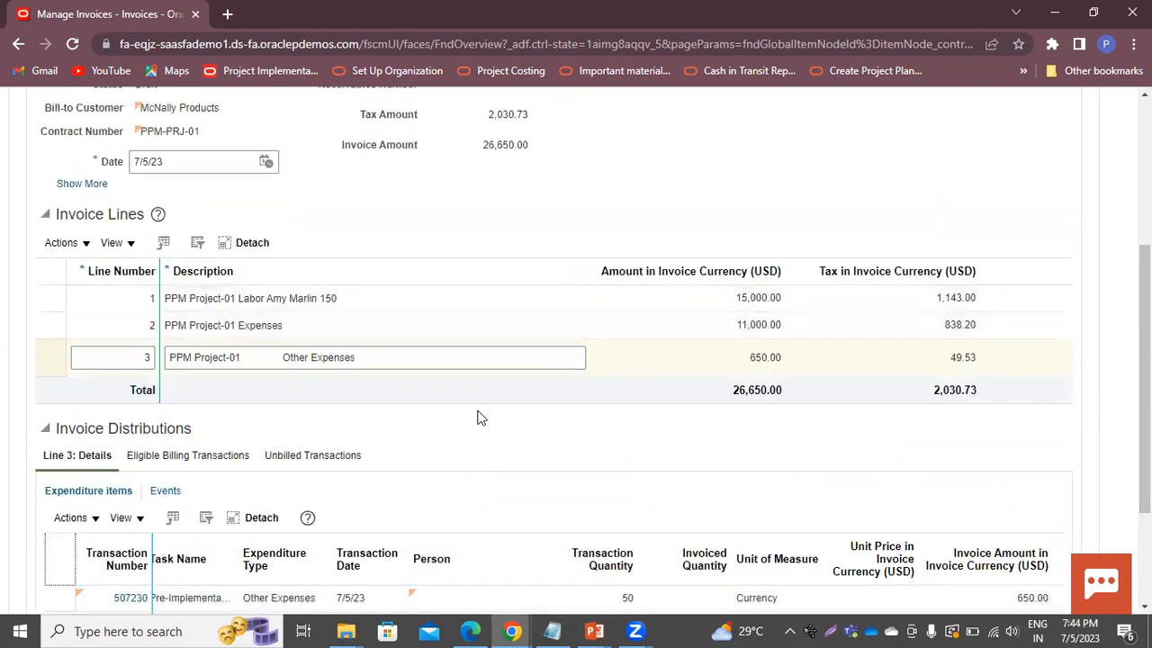
pyautogui.scroll(3, 450, 535)
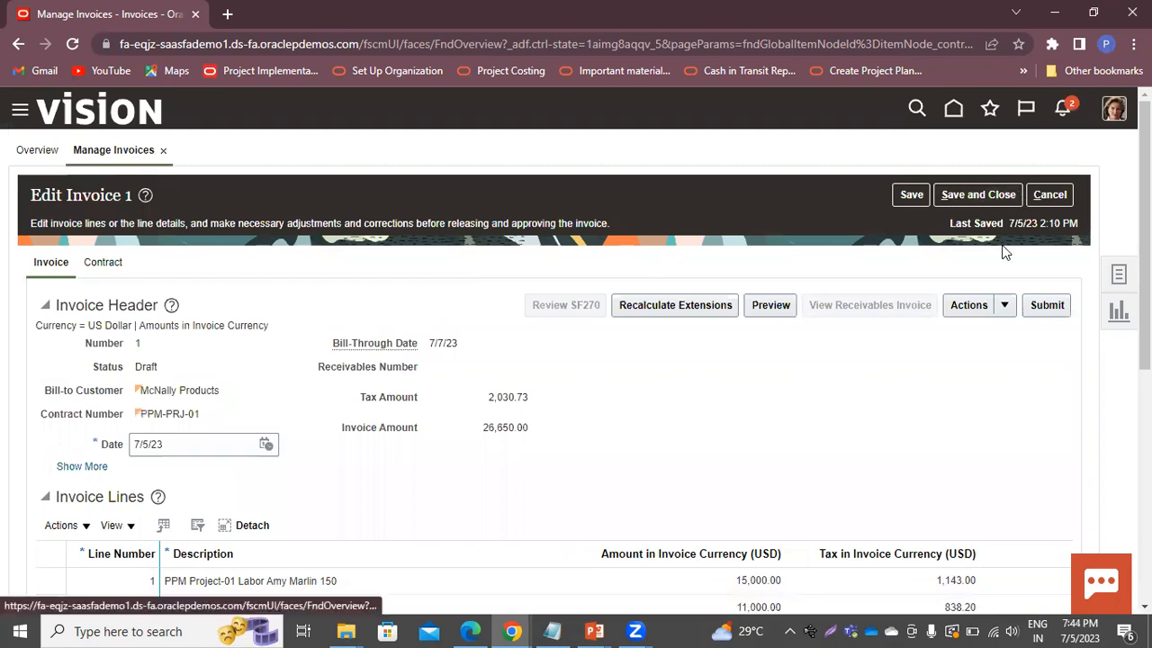
# Submit draft invoice 1 for contract PPM-PRJ-01 and approve it.
pyautogui.click(1054, 309)
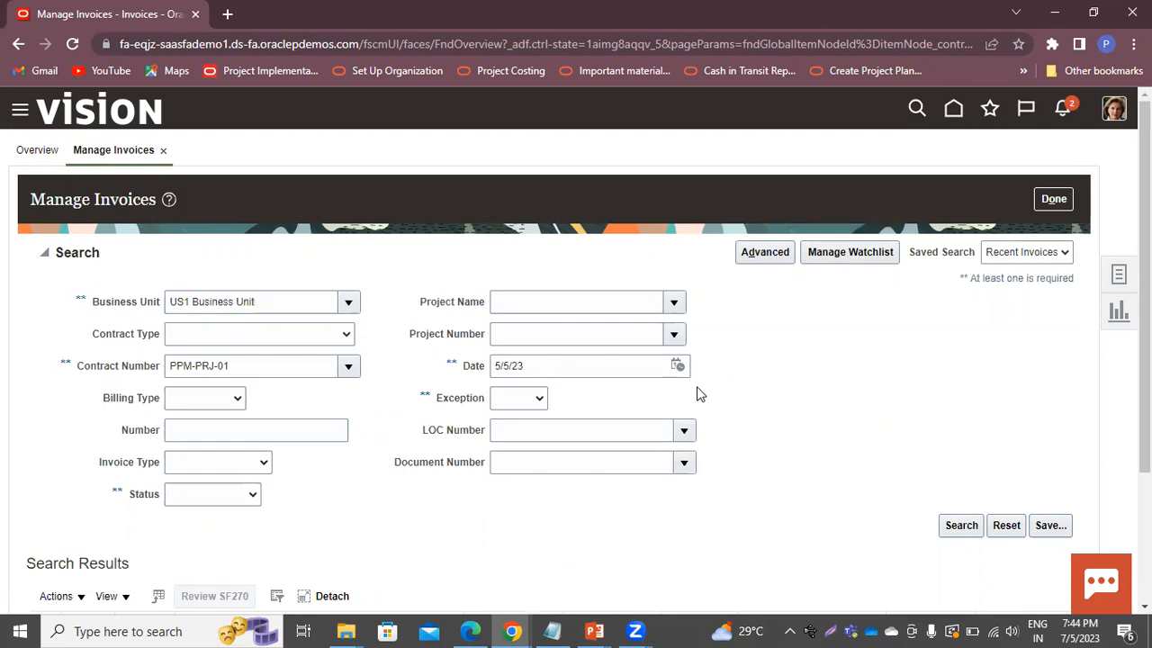
pyautogui.scroll(-2, 897, 437)
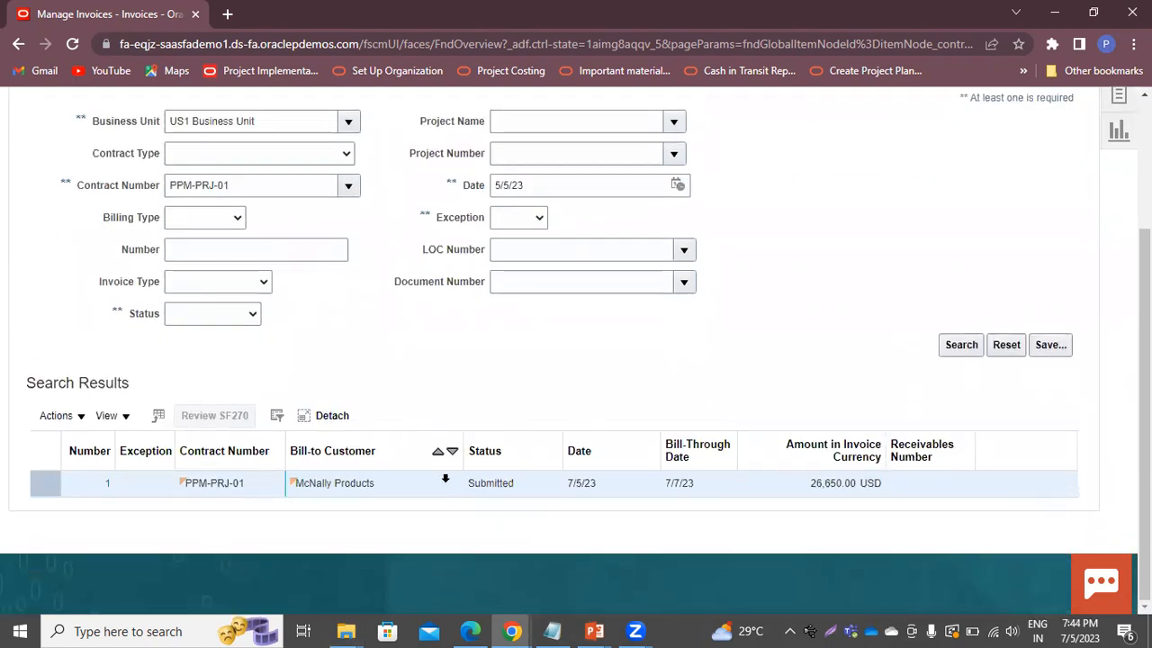
pyautogui.click(55, 415)
pyautogui.scroll(-1, 350, 421)
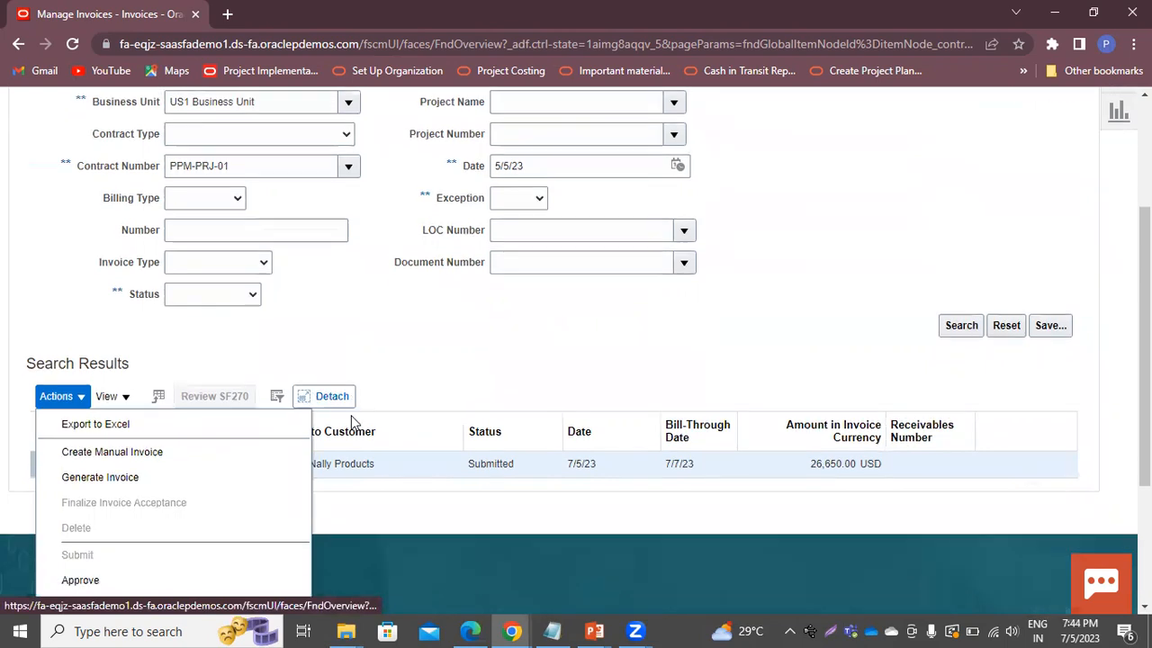
pyautogui.scroll(-1, 354, 422)
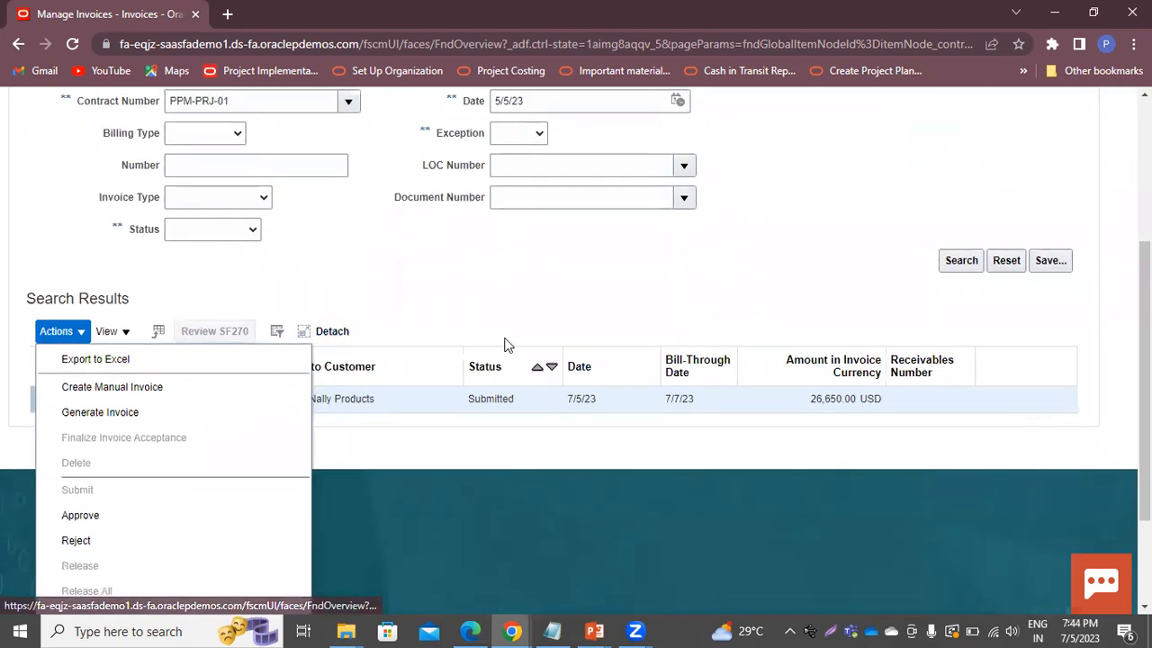
pyautogui.click(160, 526)
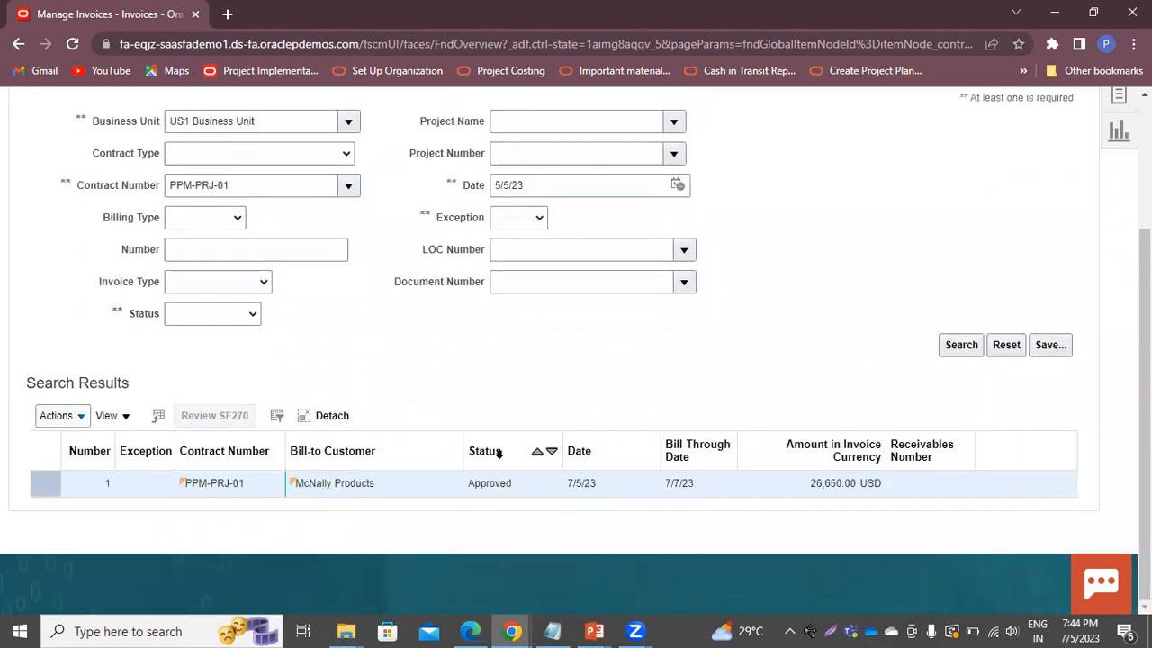
# Release the approved invoice with receivables number AR-12345.
pyautogui.click(56, 415)
pyautogui.scroll(-3, 106, 457)
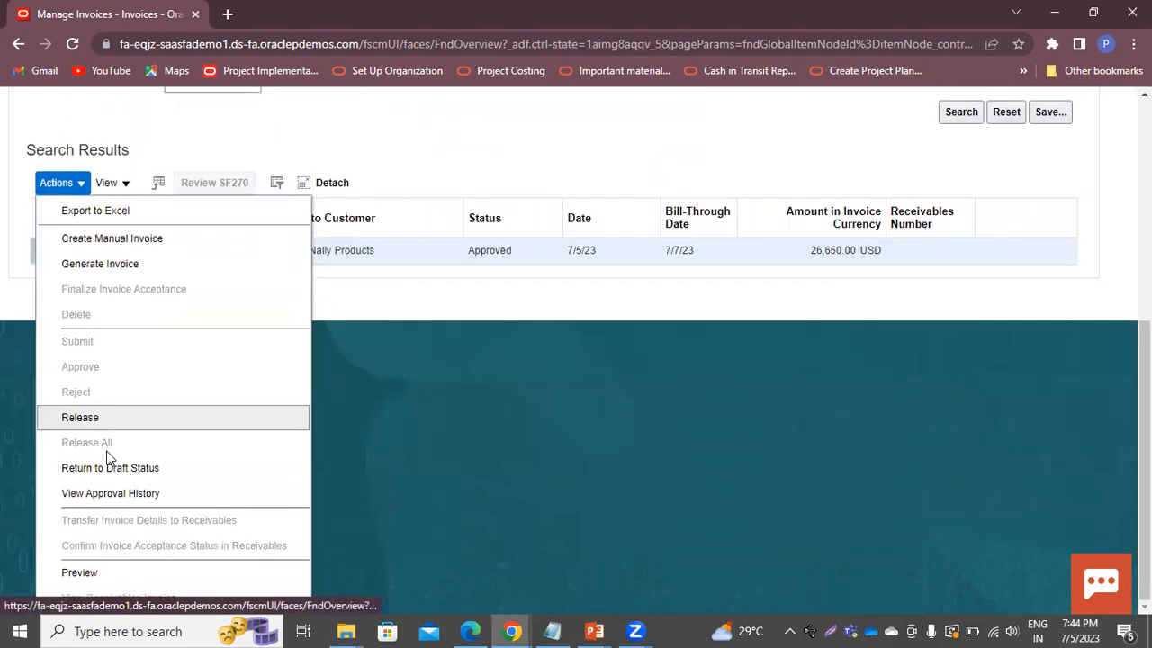
pyautogui.click(112, 417)
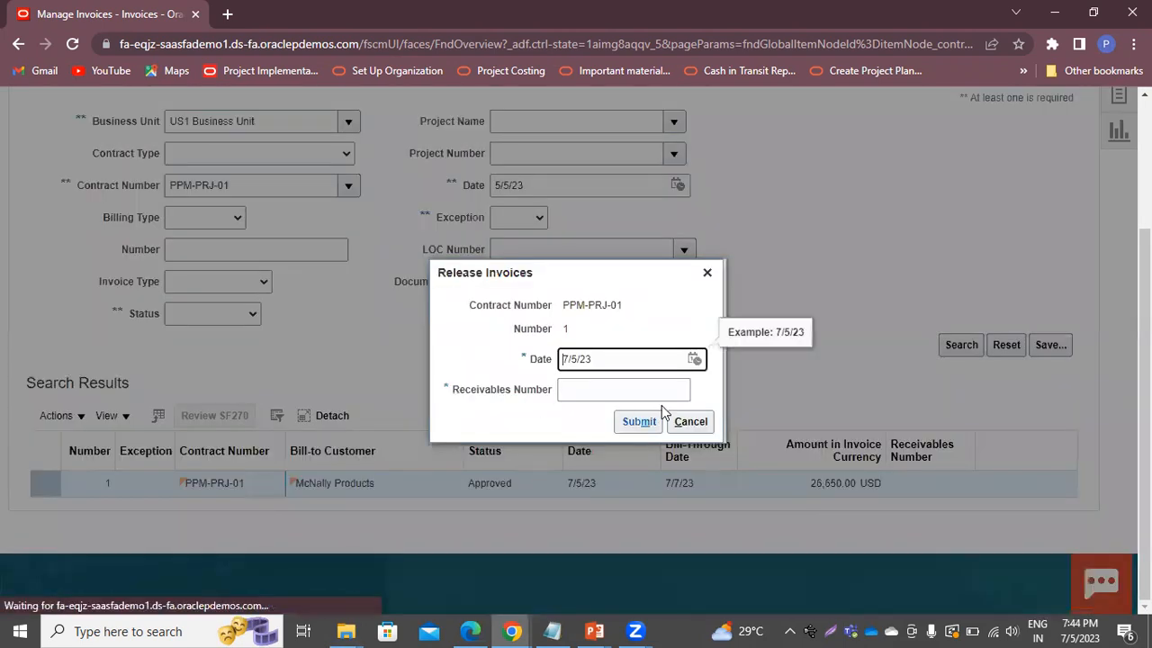
pyautogui.click(587, 387)
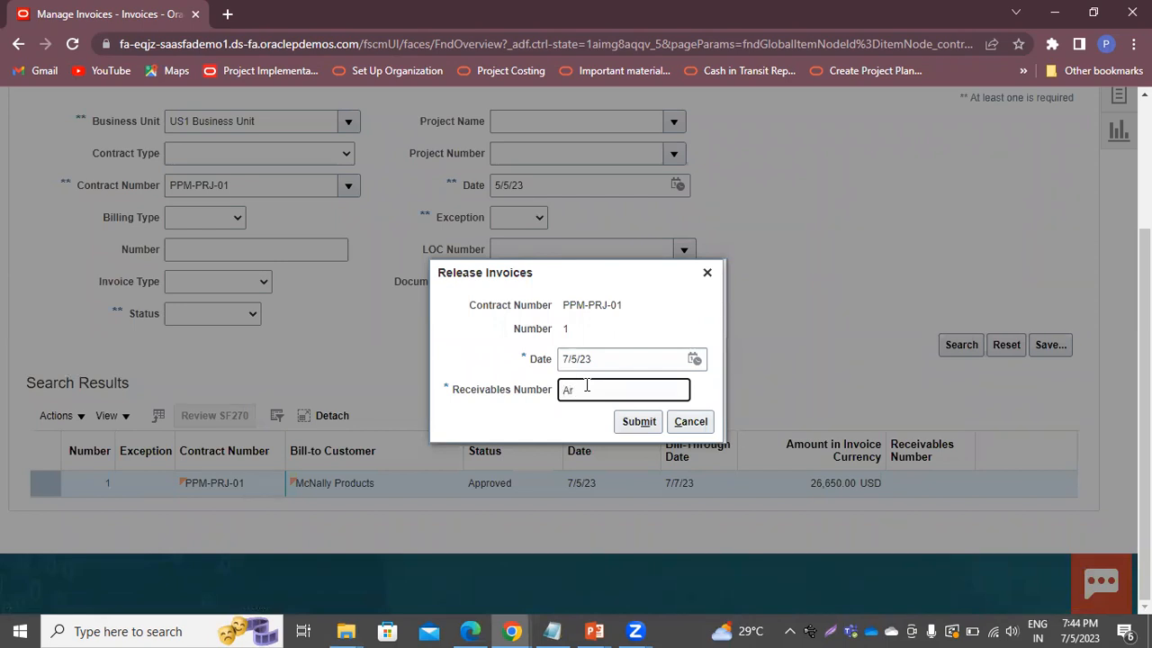
pyautogui.write('AR-12345')
pyautogui.click(637, 422)
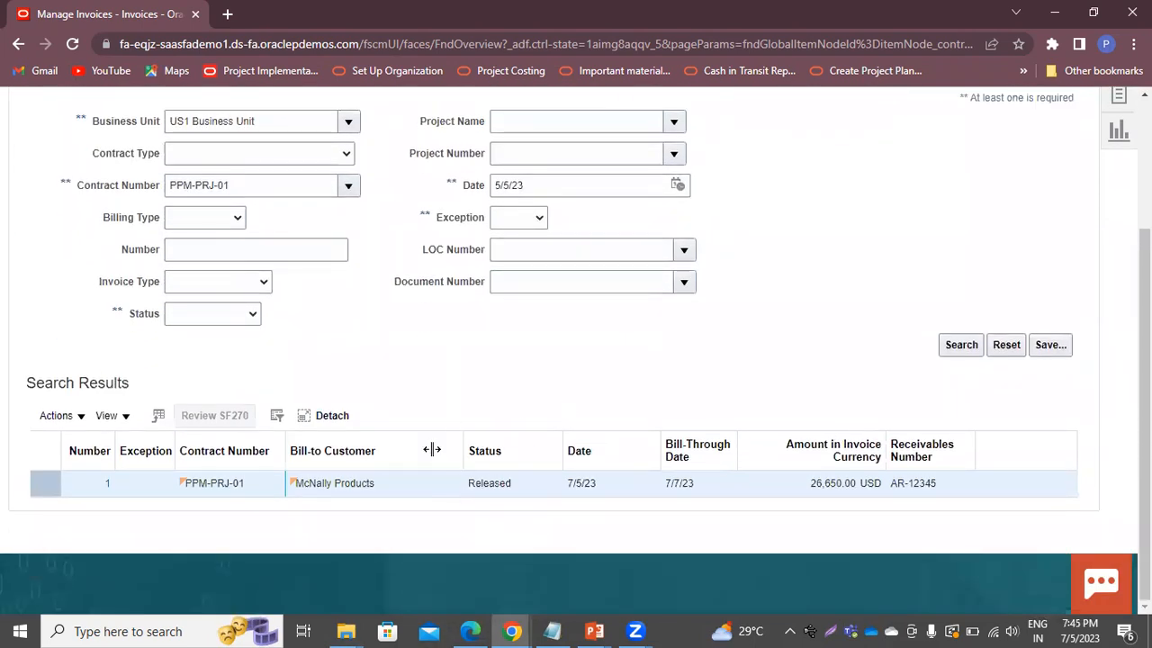
pyautogui.scroll(2, 936, 375)
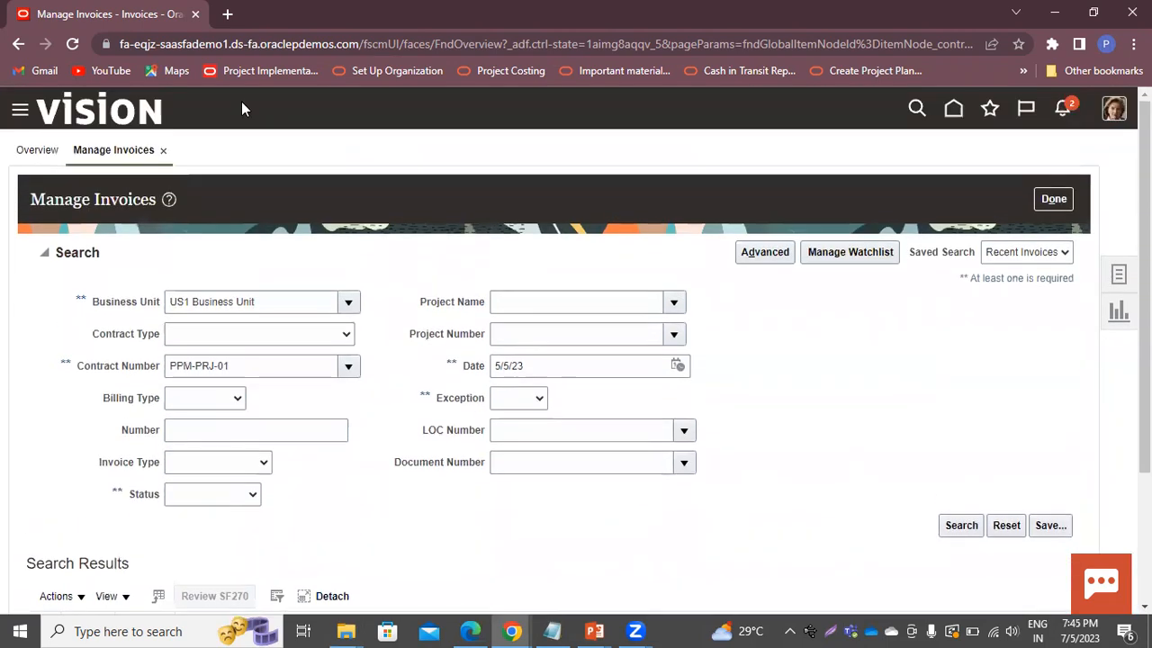
# Submit Transfer Invoice Details to Receivables for US1 Business Unit external invoices and acknowledge the confirmation.
pyautogui.click(1054, 199)
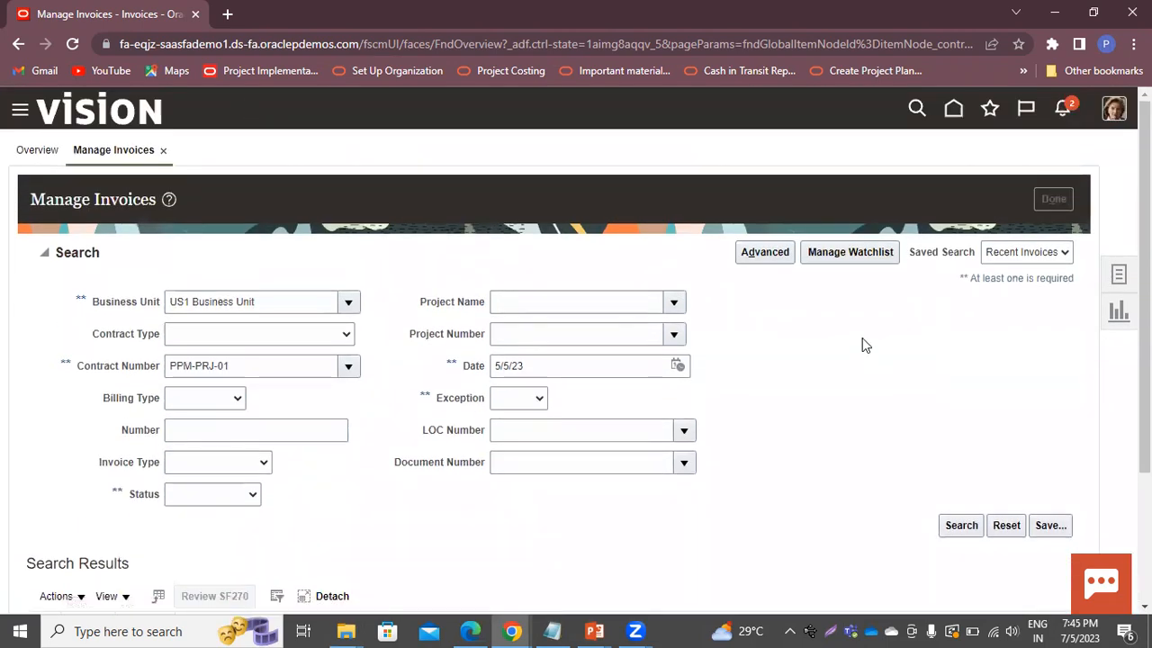
pyautogui.click(1116, 277)
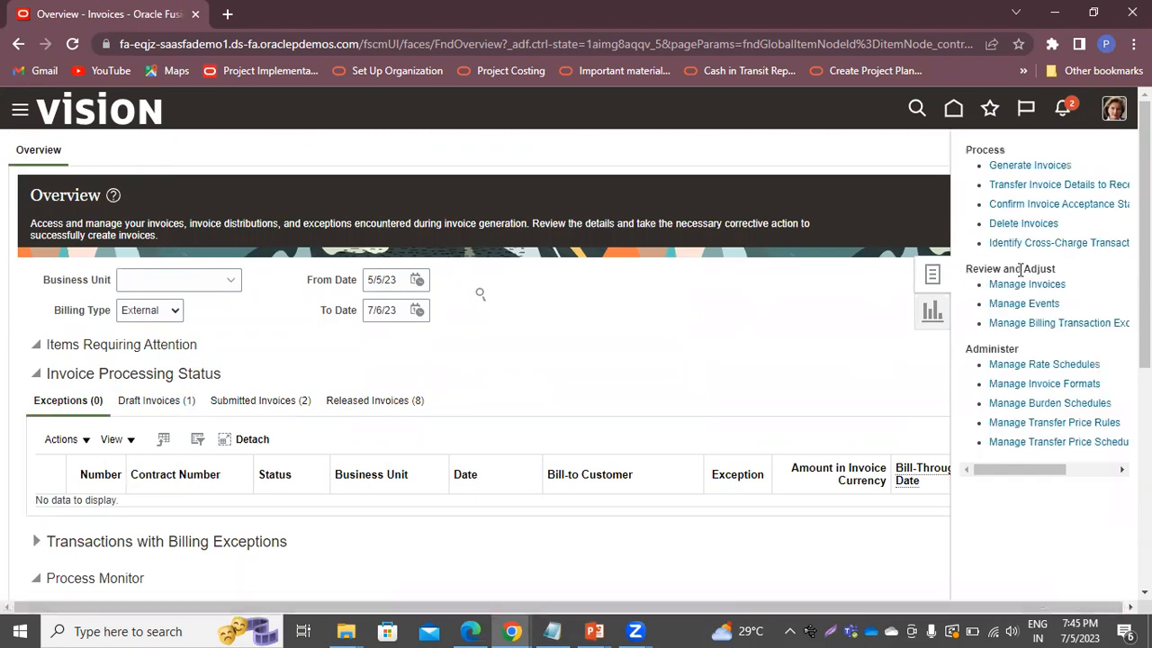
pyautogui.click(1041, 184)
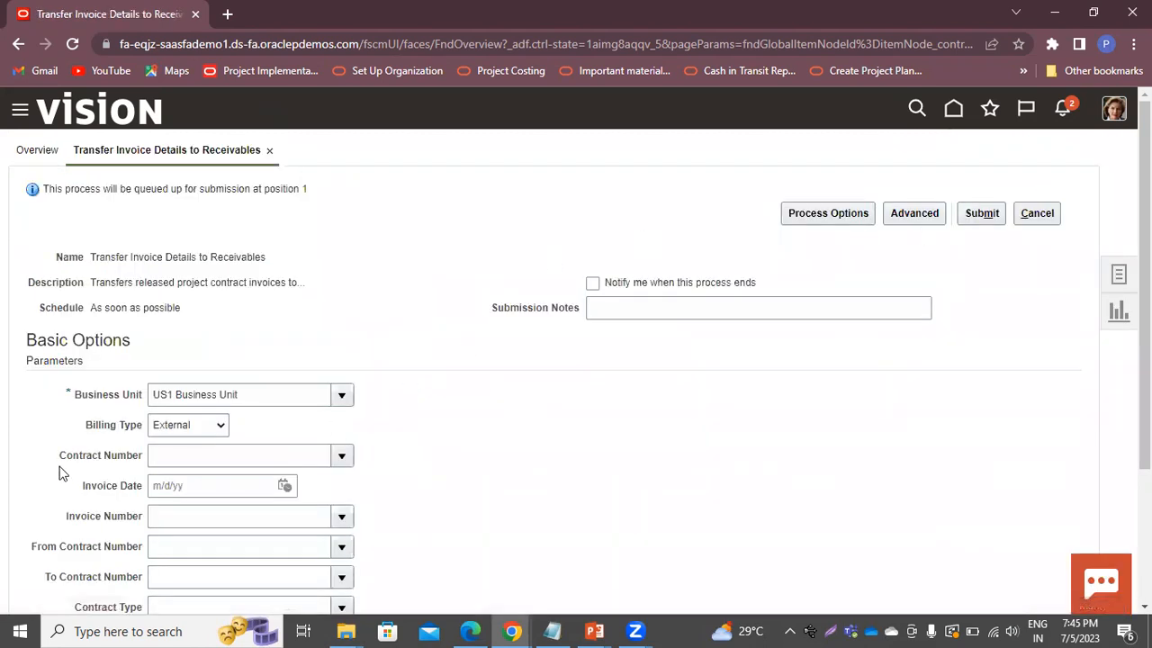
pyautogui.scroll(-1, 137, 428)
pyautogui.scroll(-1, 136, 427)
pyautogui.scroll(2, 589, 450)
pyautogui.scroll(-3, 518, 476)
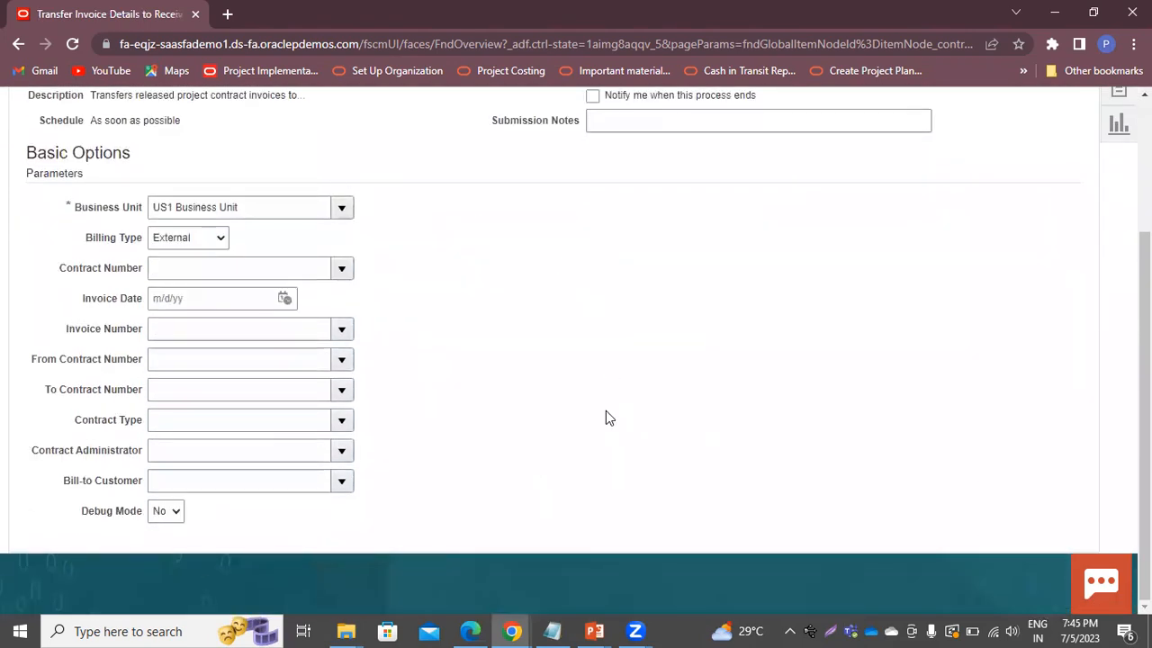
pyautogui.scroll(3, 606, 417)
pyautogui.click(982, 213)
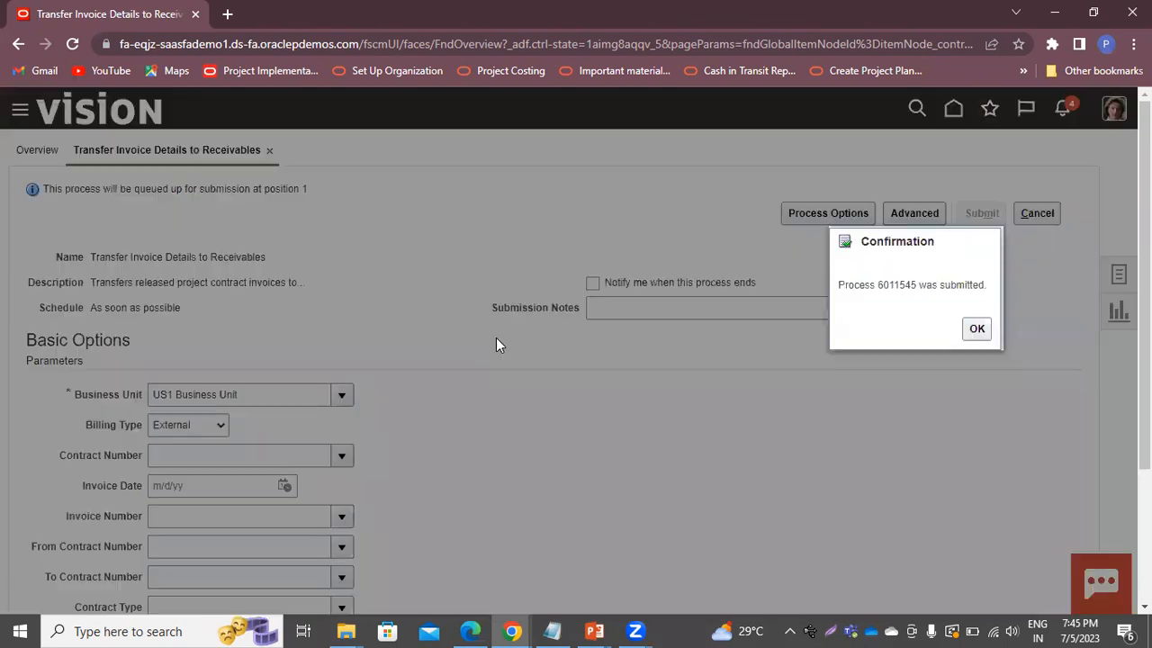
pyautogui.press('Return')
pyautogui.scroll(-4, 165, 315)
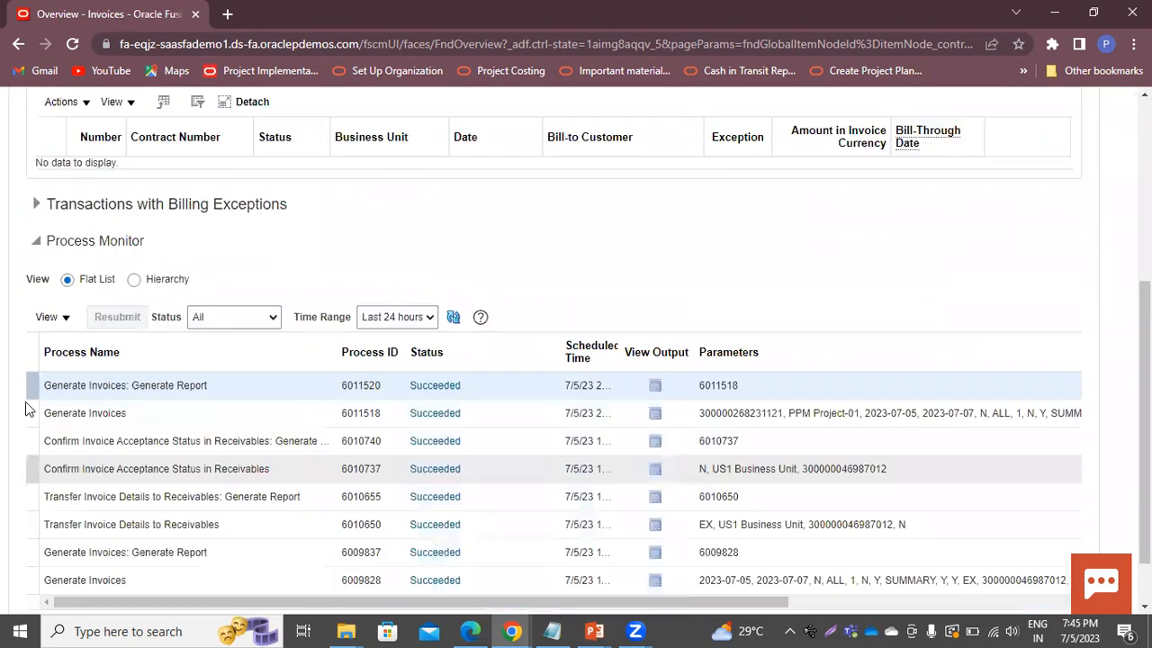
# Refresh Process Monitor until process 6011545 and report 6011547 succeed, then open the report output.
pyautogui.click(453, 318)
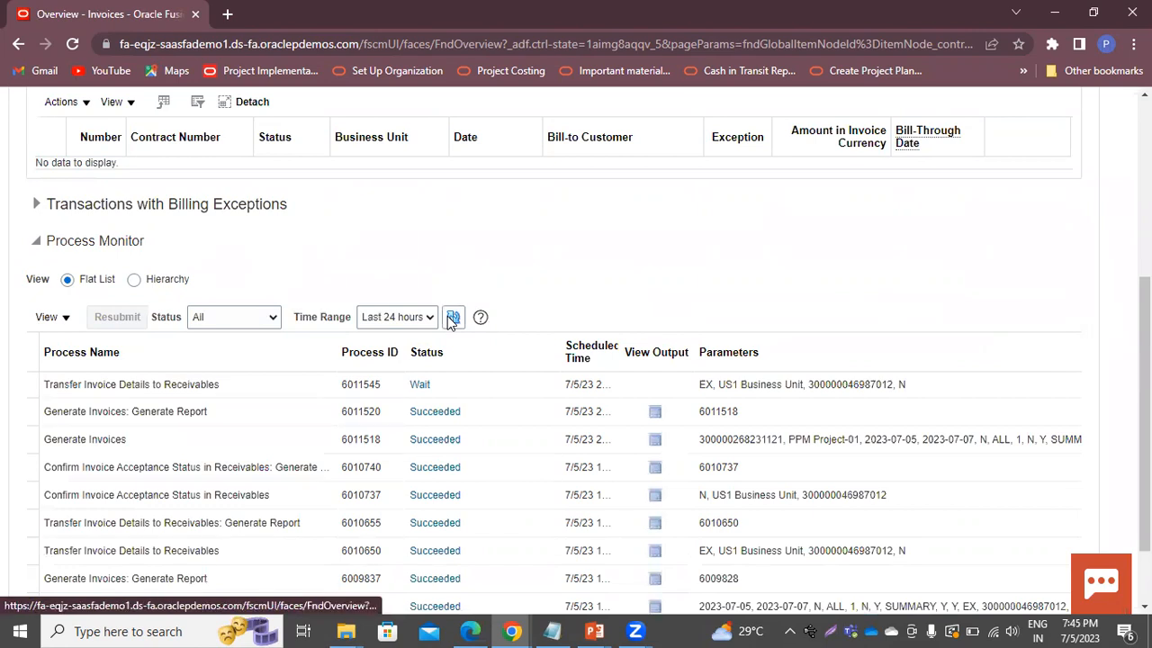
pyautogui.click(452, 318)
pyautogui.click(453, 317)
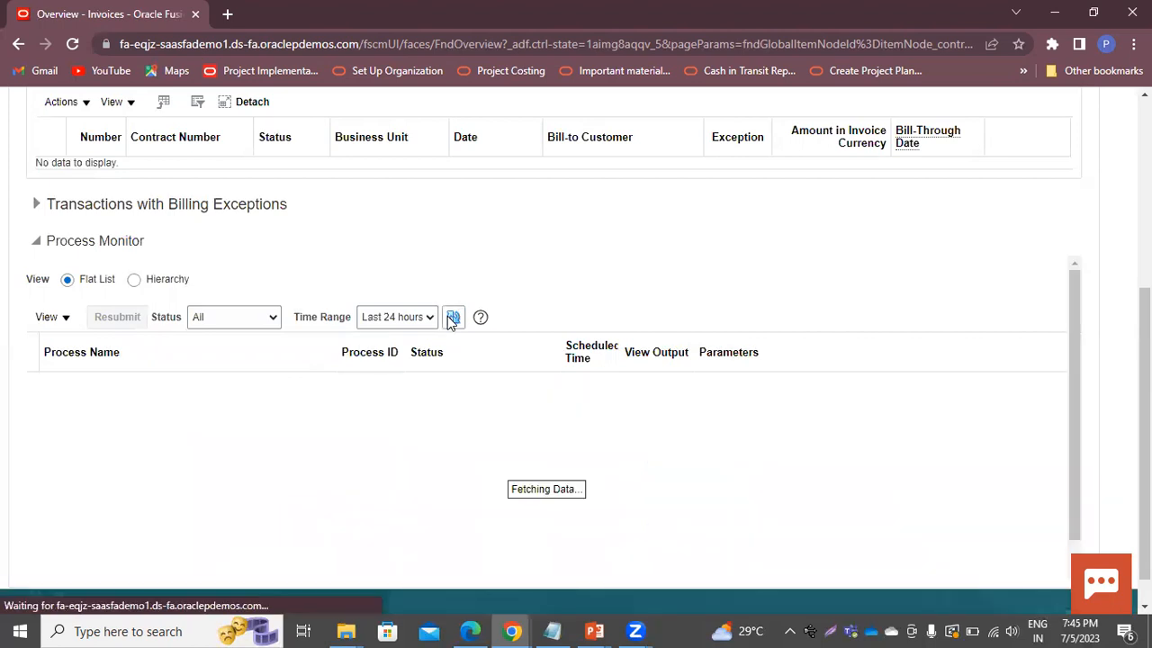
pyautogui.click(453, 319)
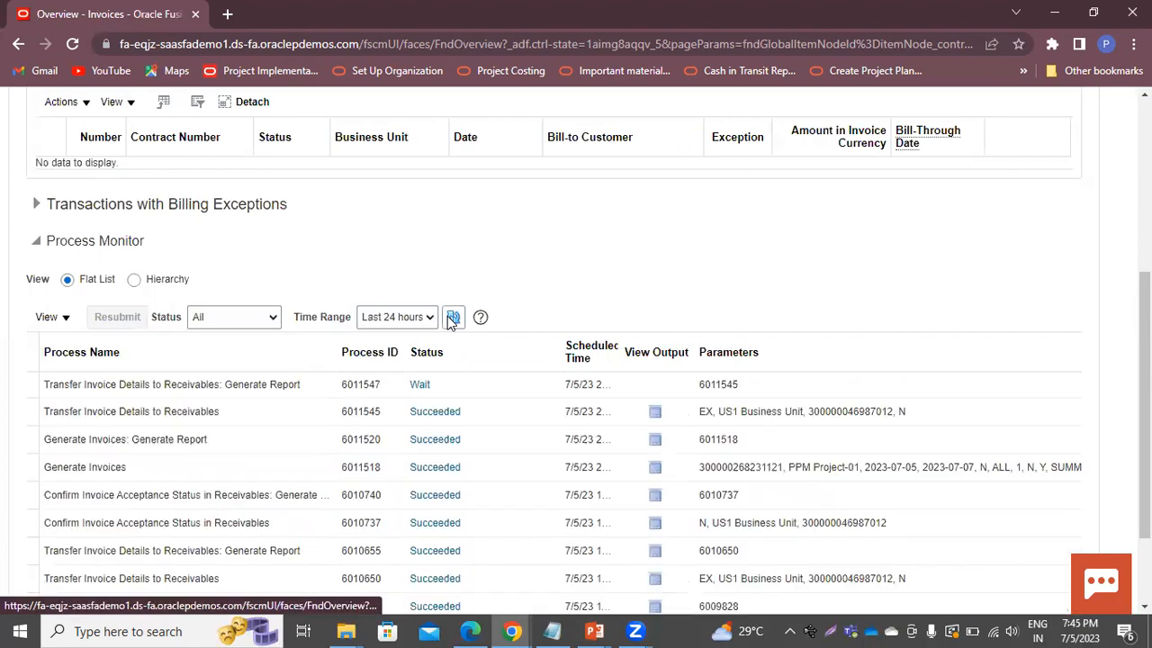
pyautogui.click(452, 317)
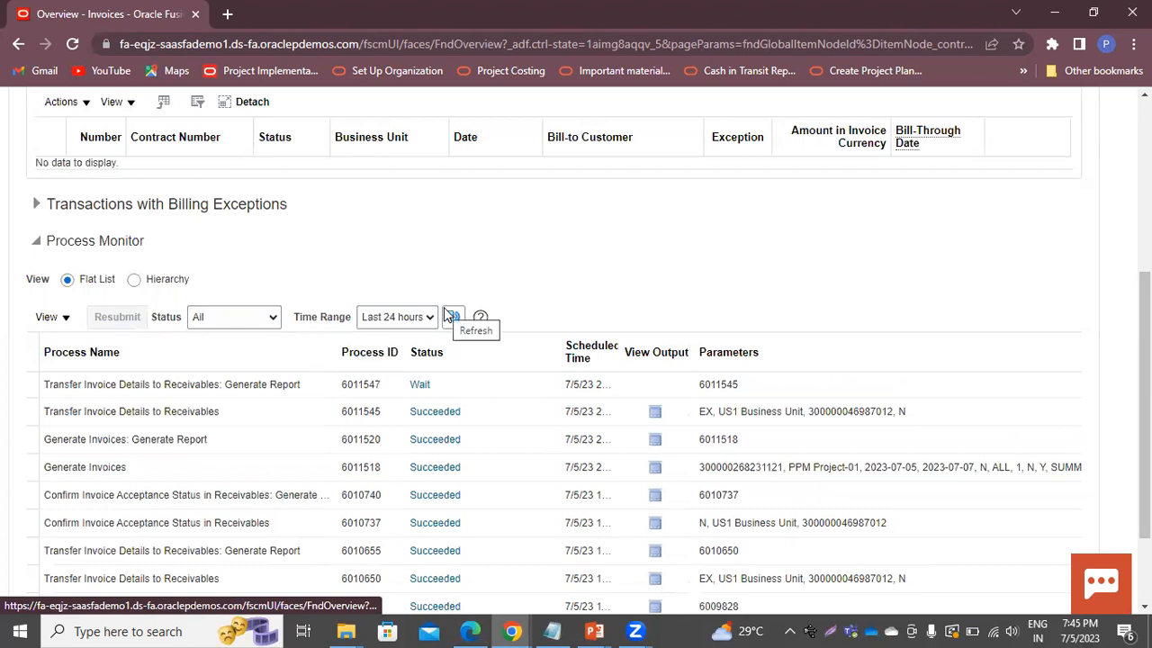
pyautogui.click(448, 318)
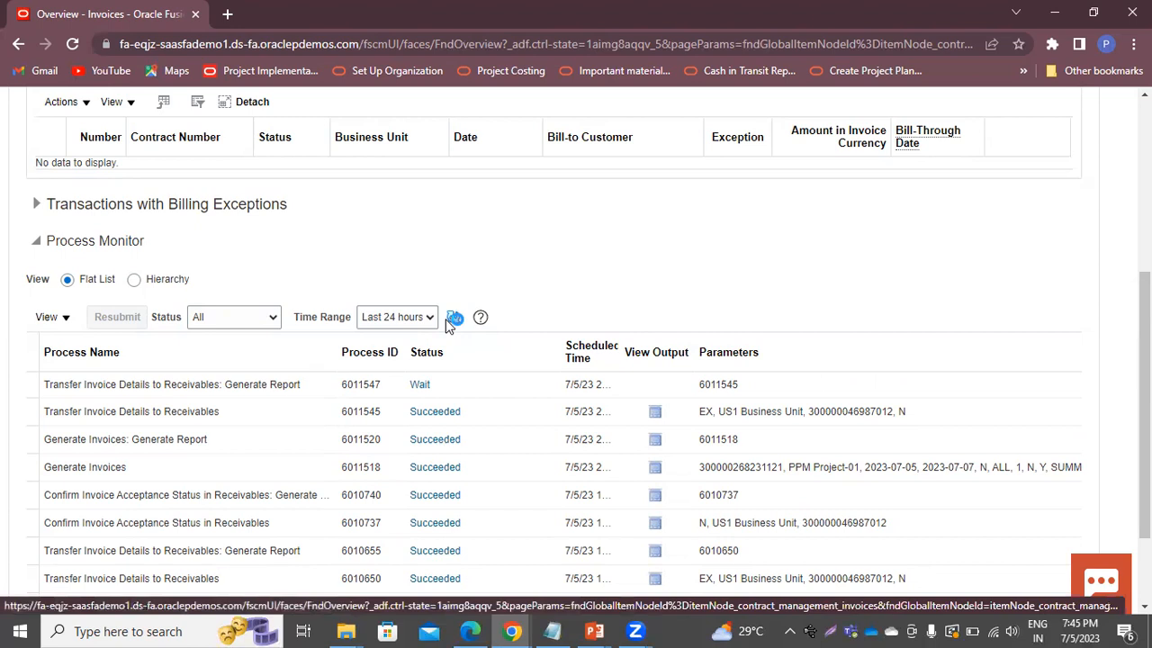
pyautogui.click(450, 319)
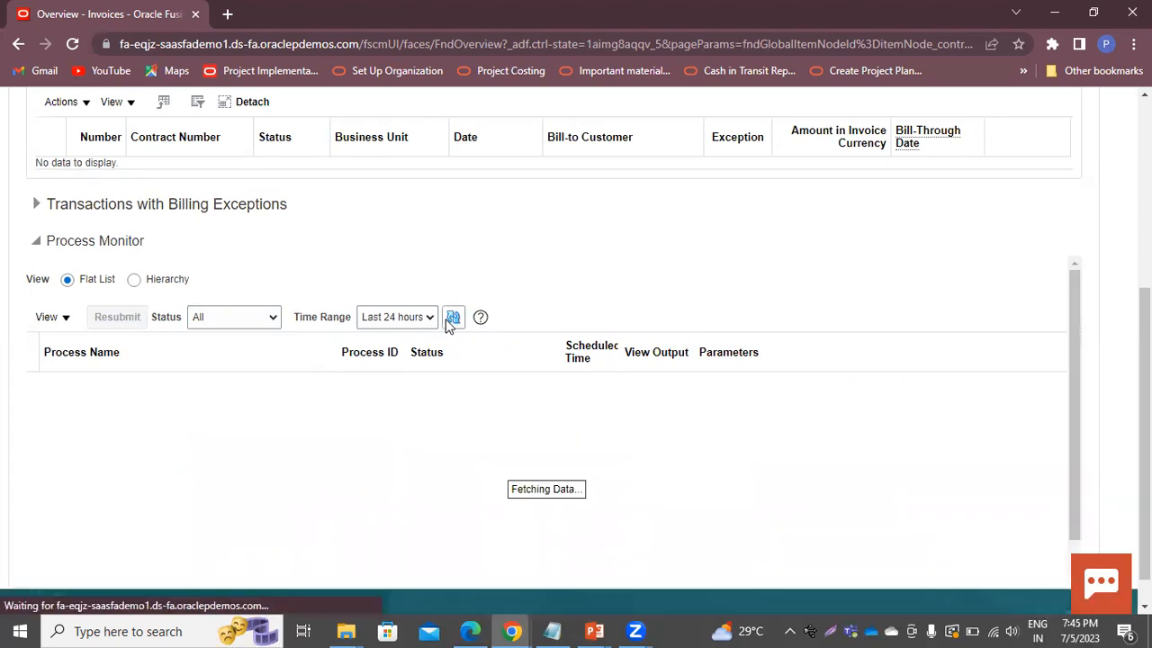
pyautogui.click(452, 319)
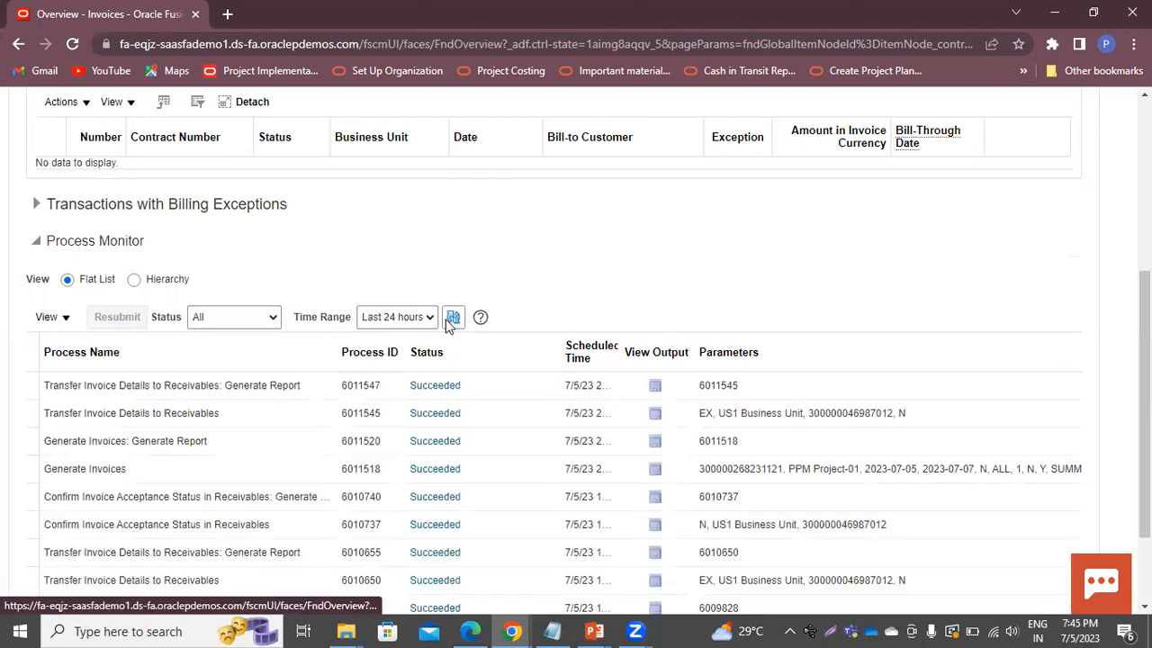
pyautogui.click(657, 385)
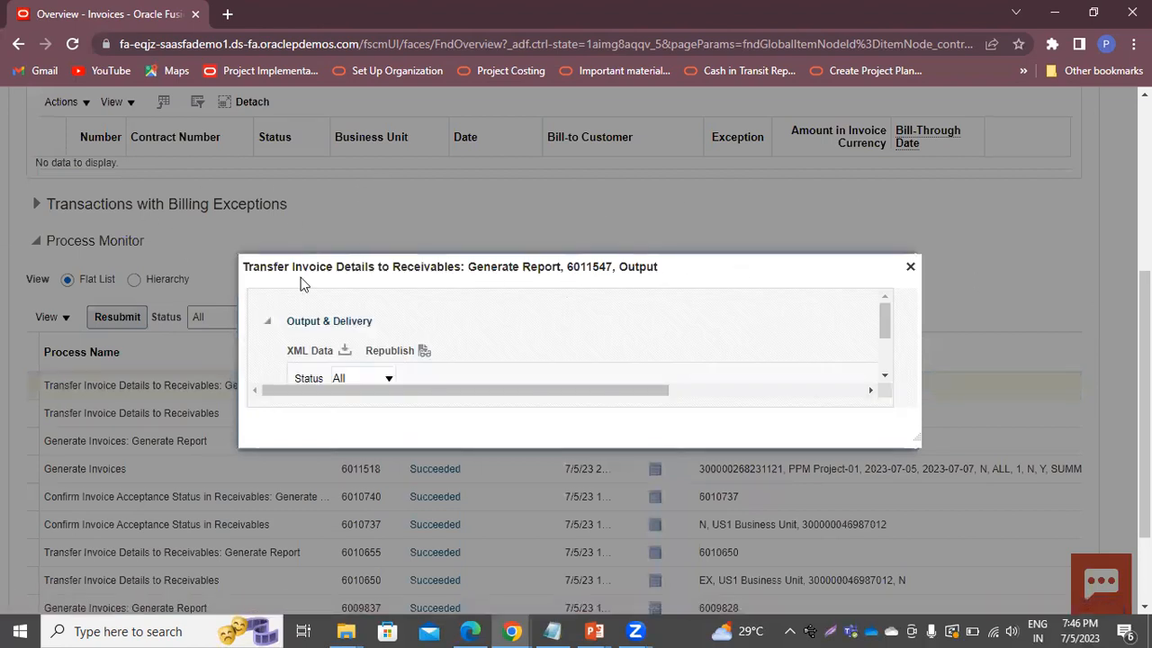
pyautogui.click(417, 351)
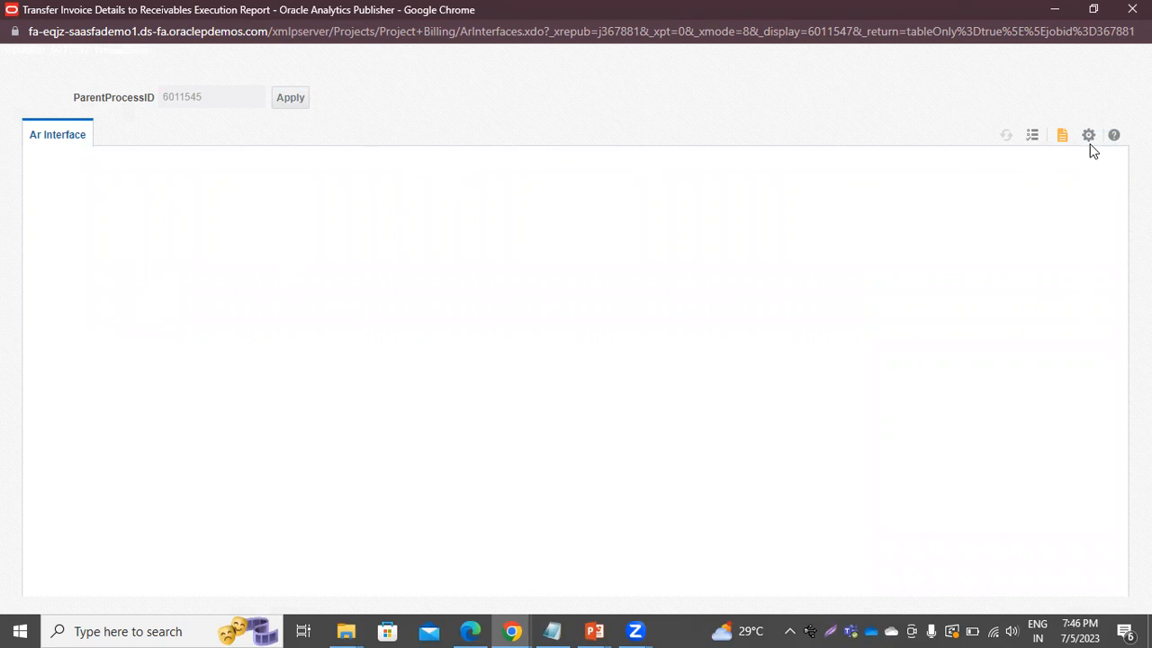
# View the Execution Report as HTML, confirming 1 successful transfer and 0 errors, then close it.
pyautogui.click(1058, 137)
pyautogui.click(1025, 153)
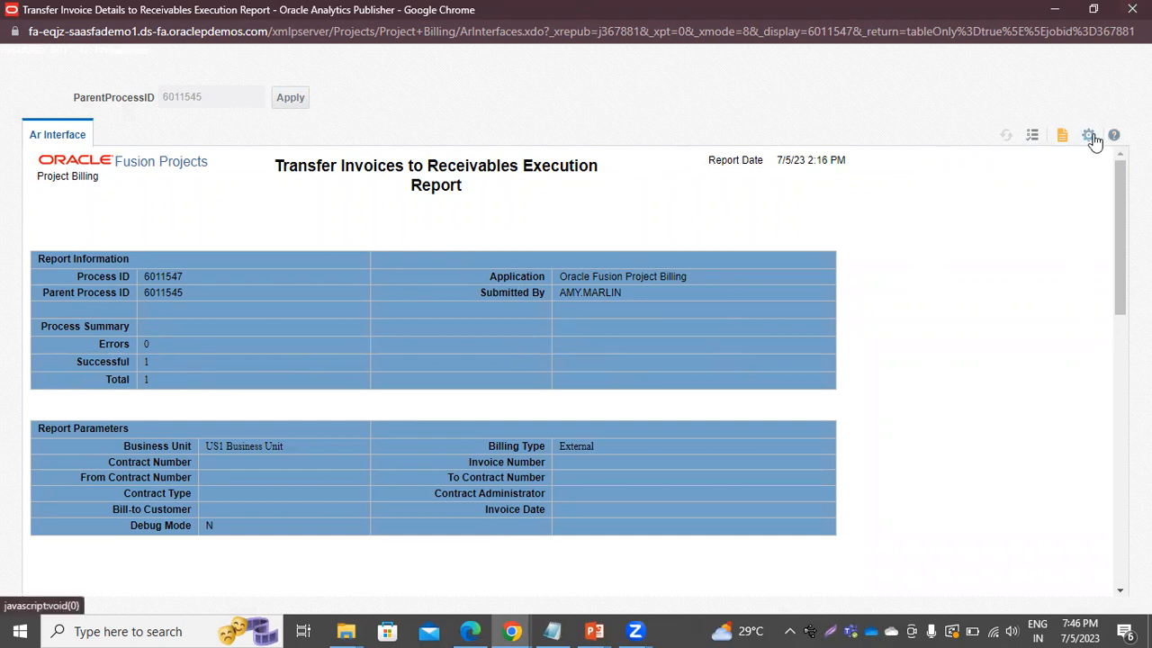
pyautogui.moveTo(363, 146)
pyautogui.mouseDown()
pyautogui.moveTo(461, 96)
pyautogui.moveTo(1020, 2)
pyautogui.mouseUp()
pyautogui.click(1054, 9)
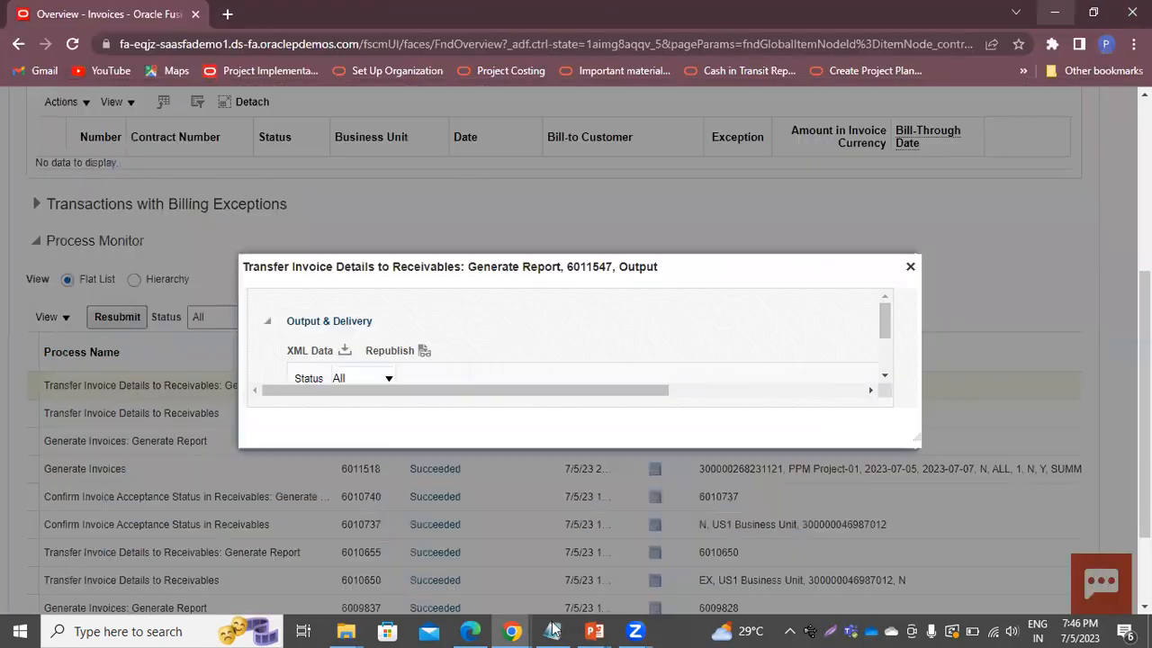
pyautogui.click(911, 267)
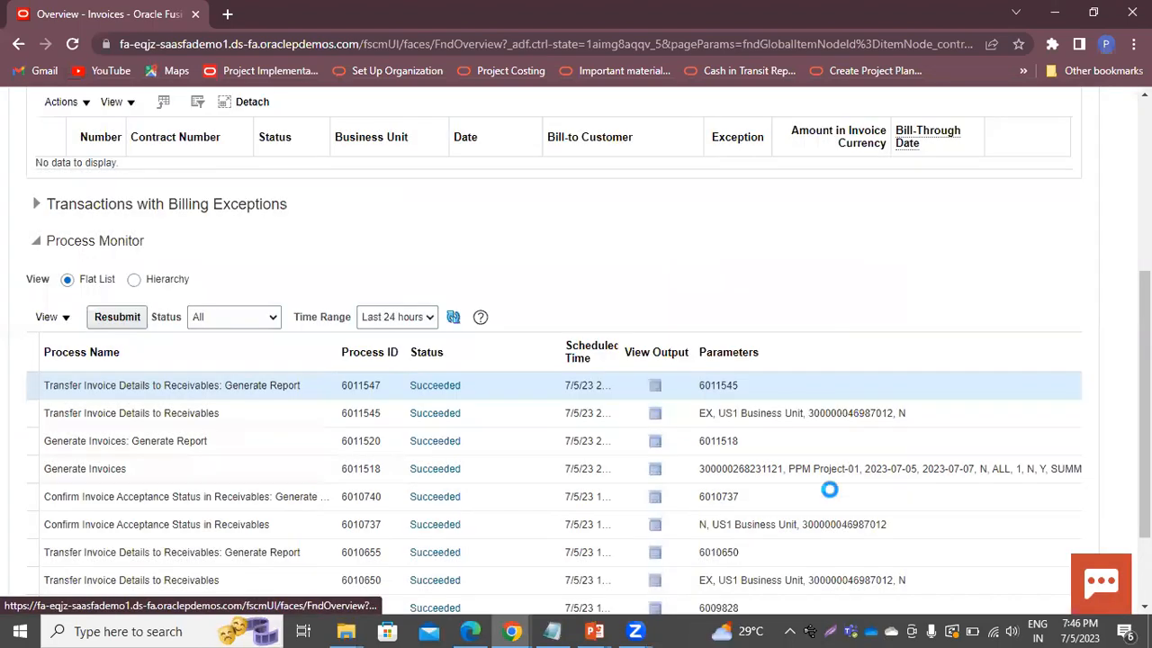
pyautogui.click(471, 630)
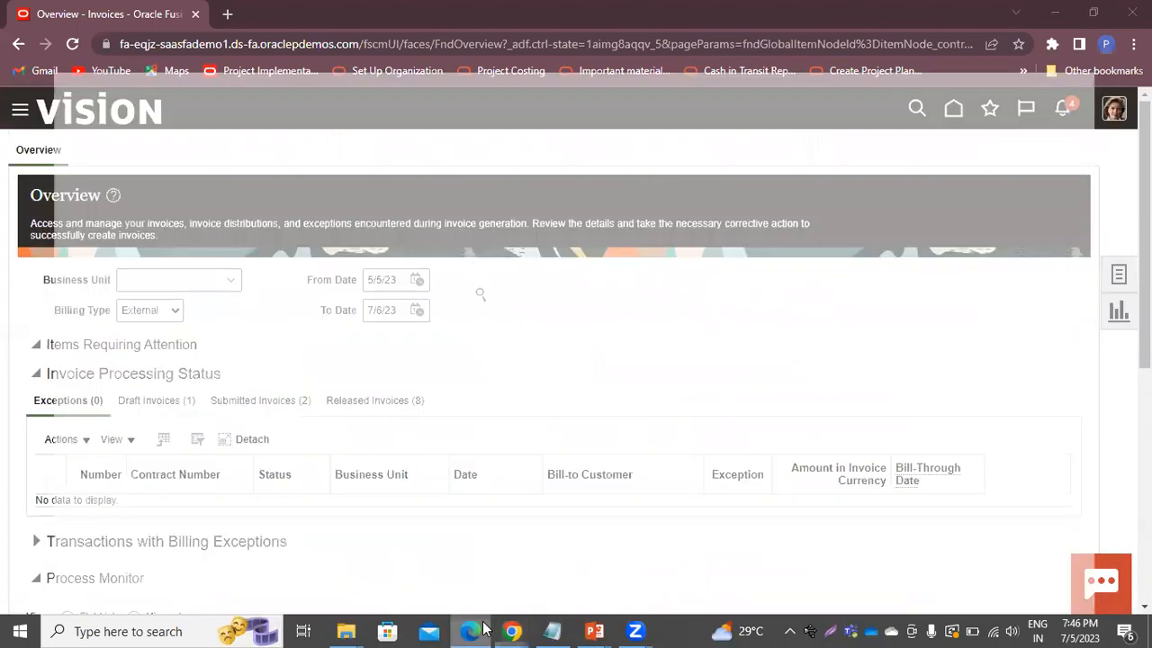